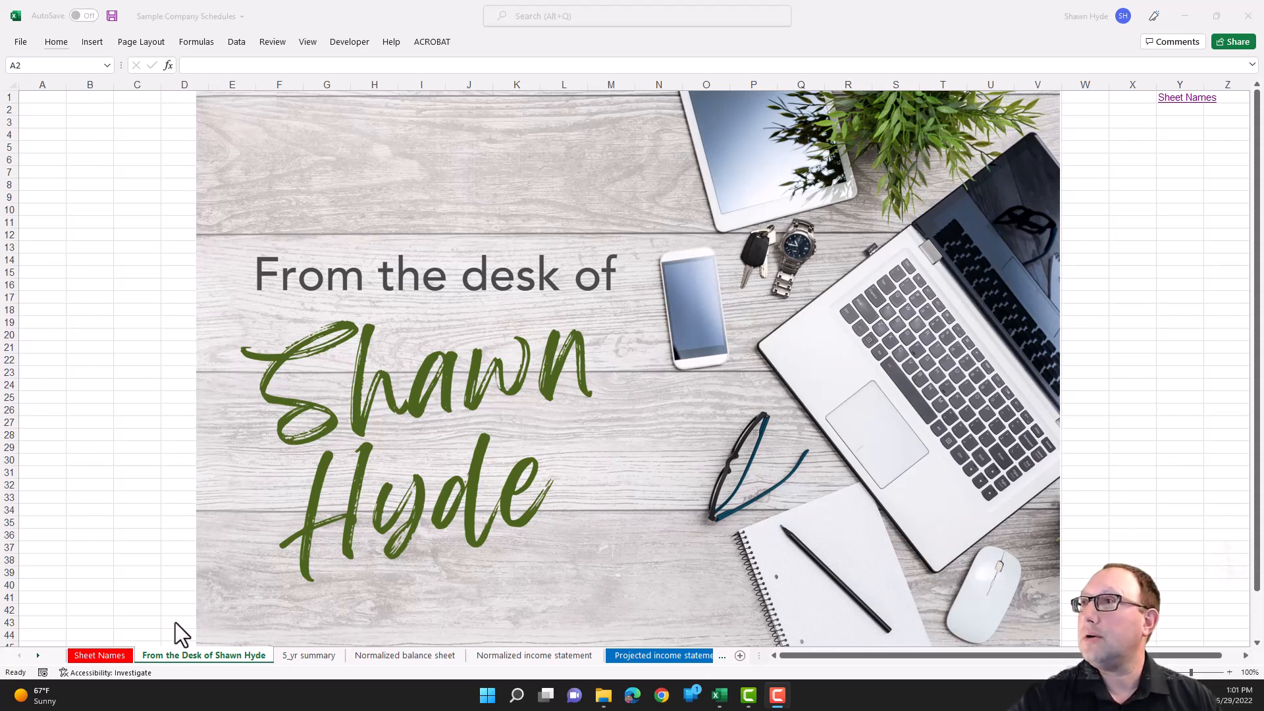
# - Open the 5_yr summary sheet from the sheet index and review its balance sheets, income statement, operating expenses and pretax net income row
pyautogui.click(99, 657)
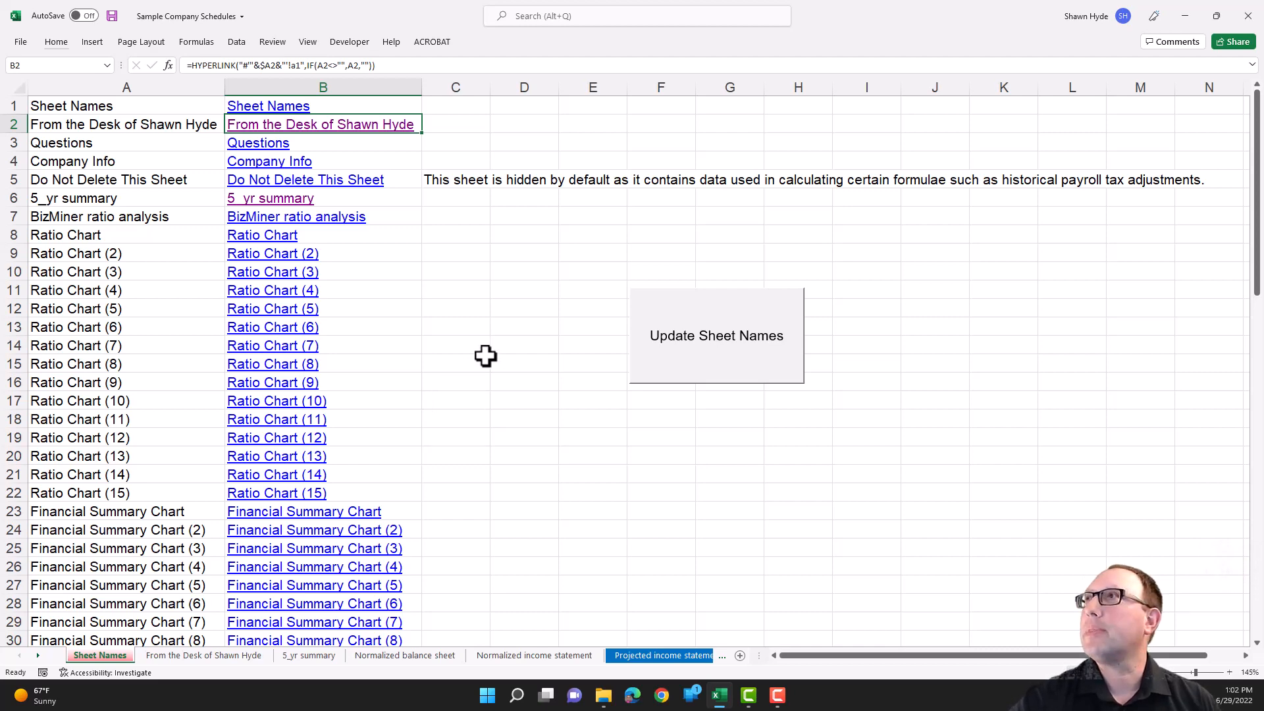
pyautogui.click(273, 199)
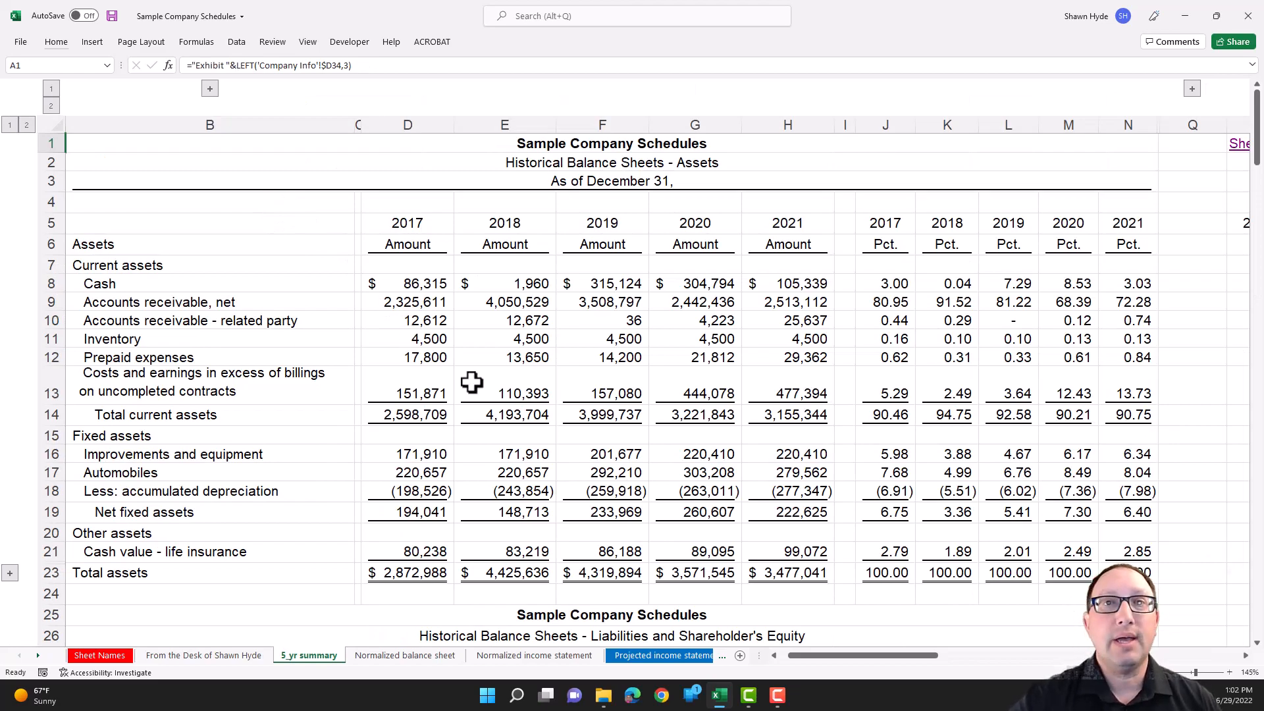
pyautogui.scroll(-10, 471, 381)
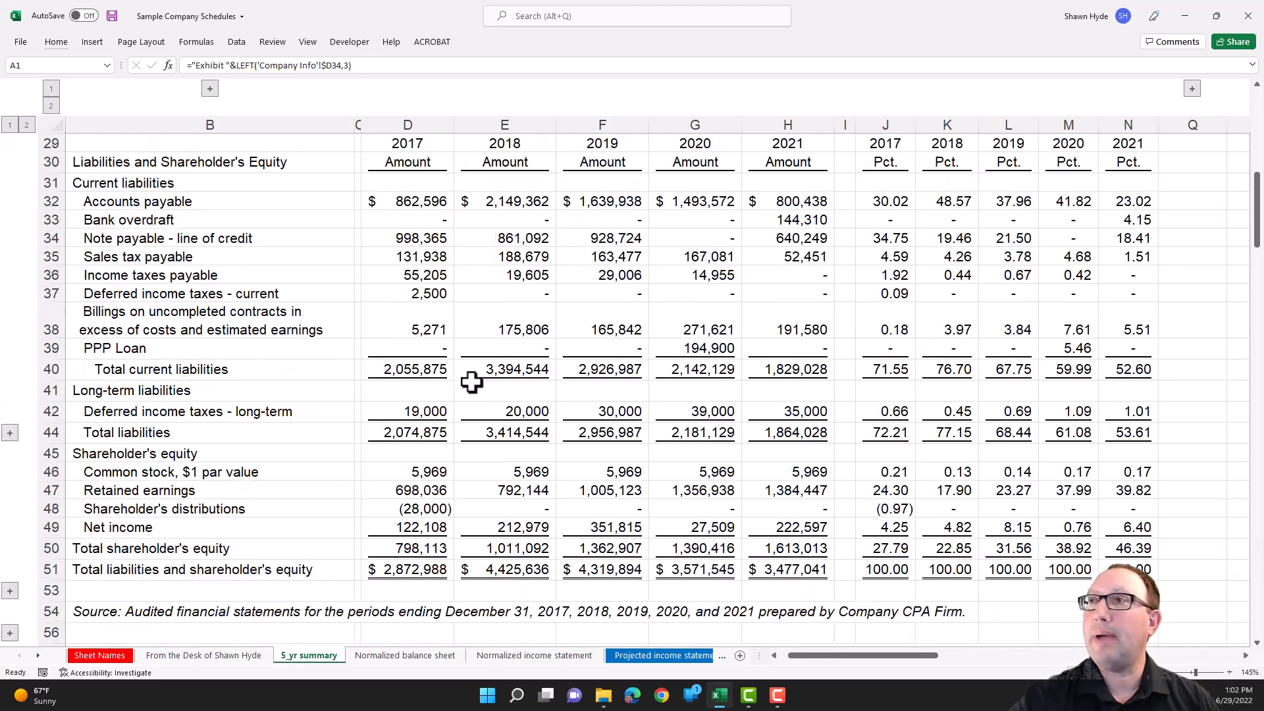
pyautogui.scroll(-10, 472, 382)
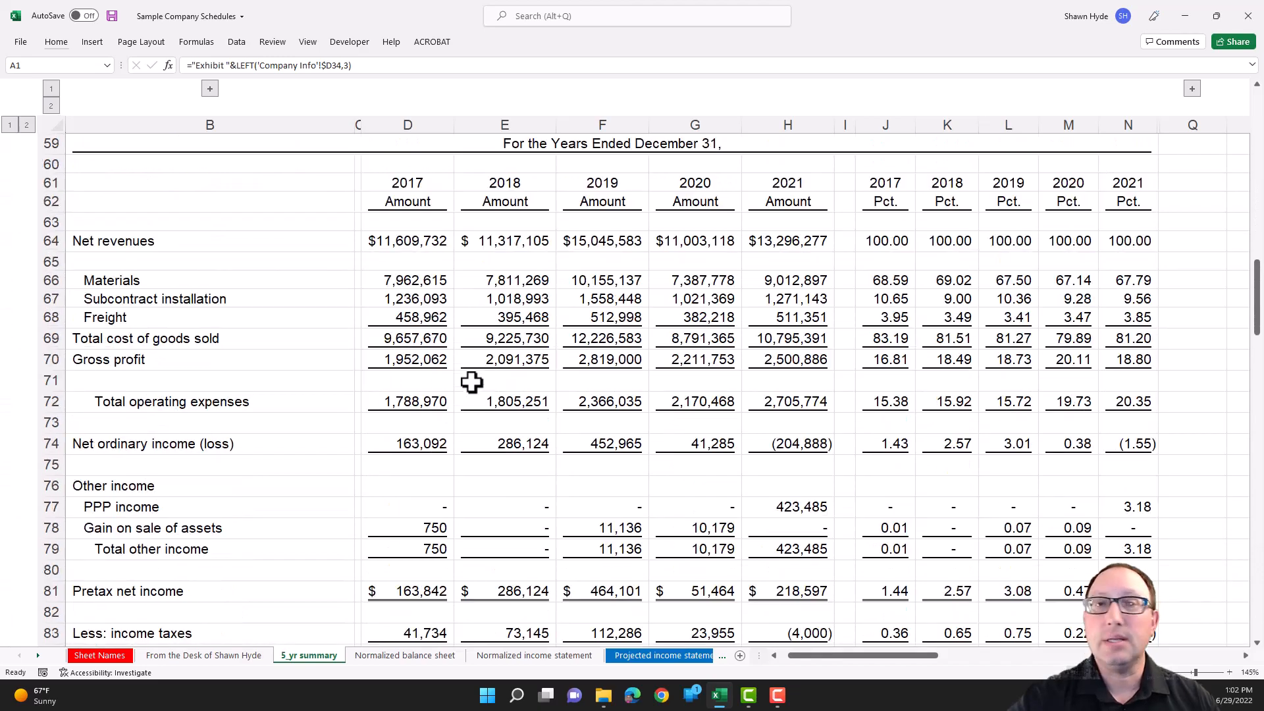
pyautogui.scroll(-14, 471, 382)
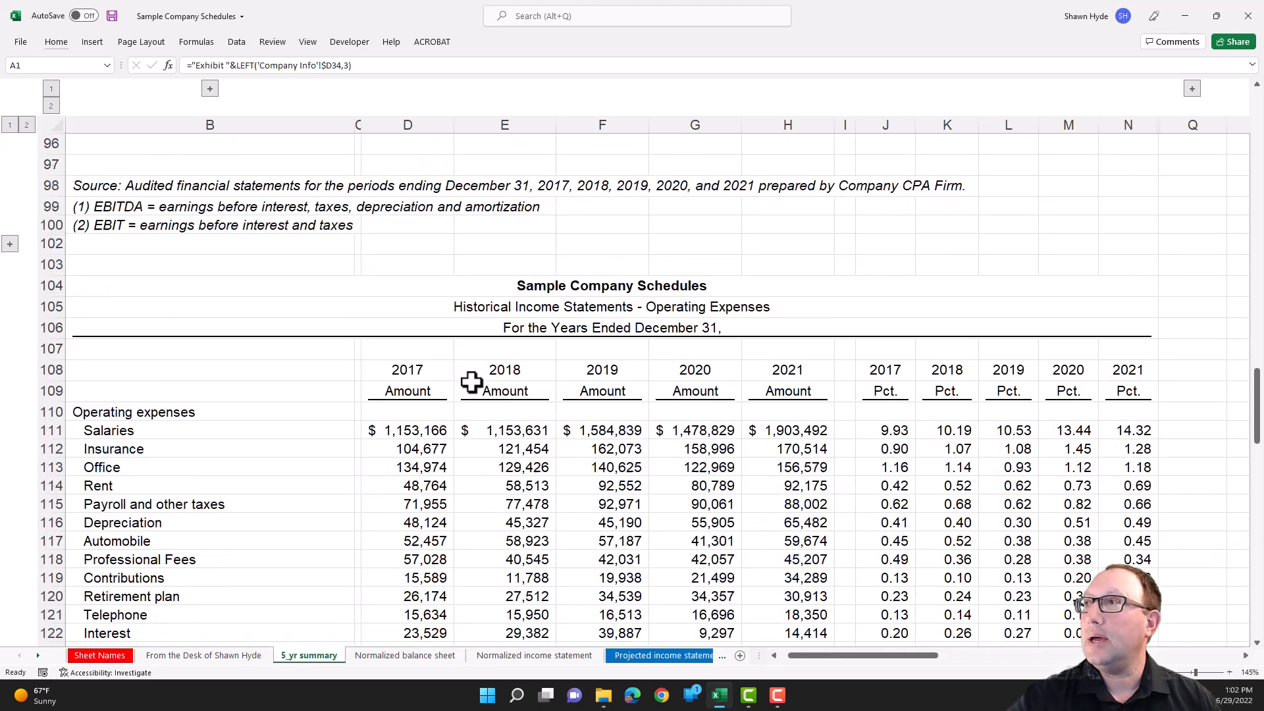
pyautogui.scroll(-1, 471, 382)
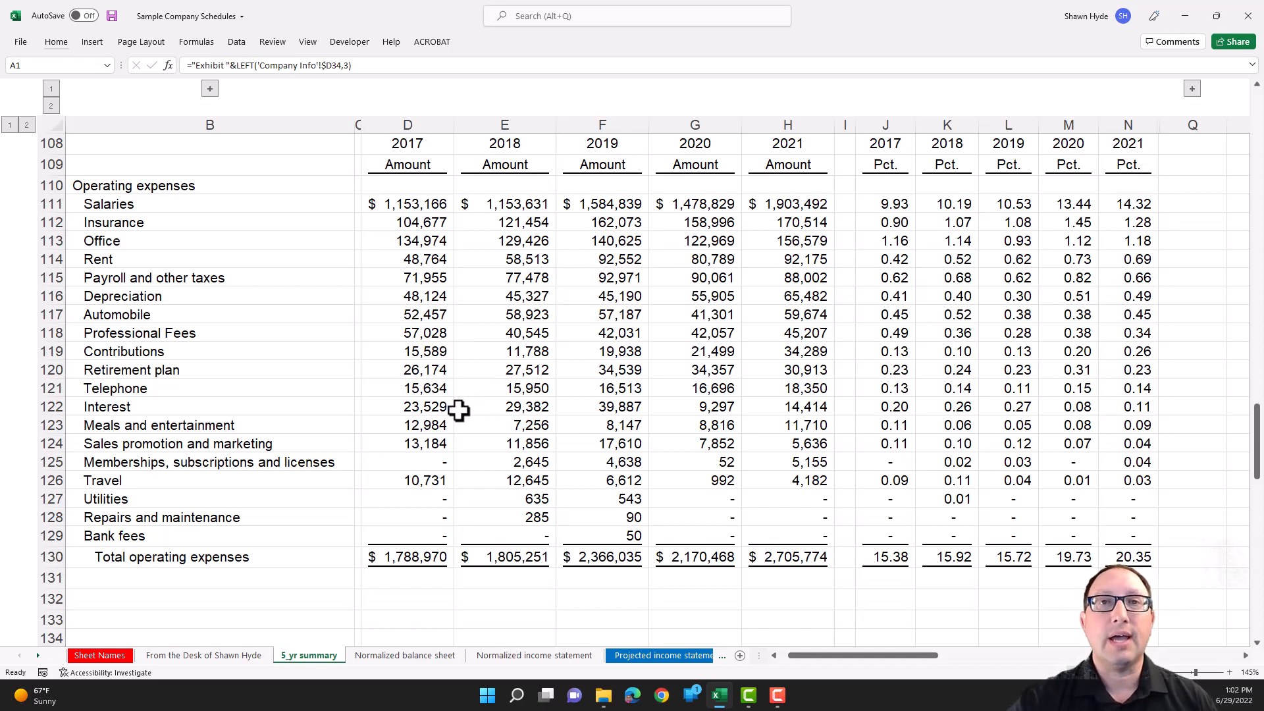
pyautogui.scroll(5, 460, 413)
pyautogui.scroll(10, 459, 413)
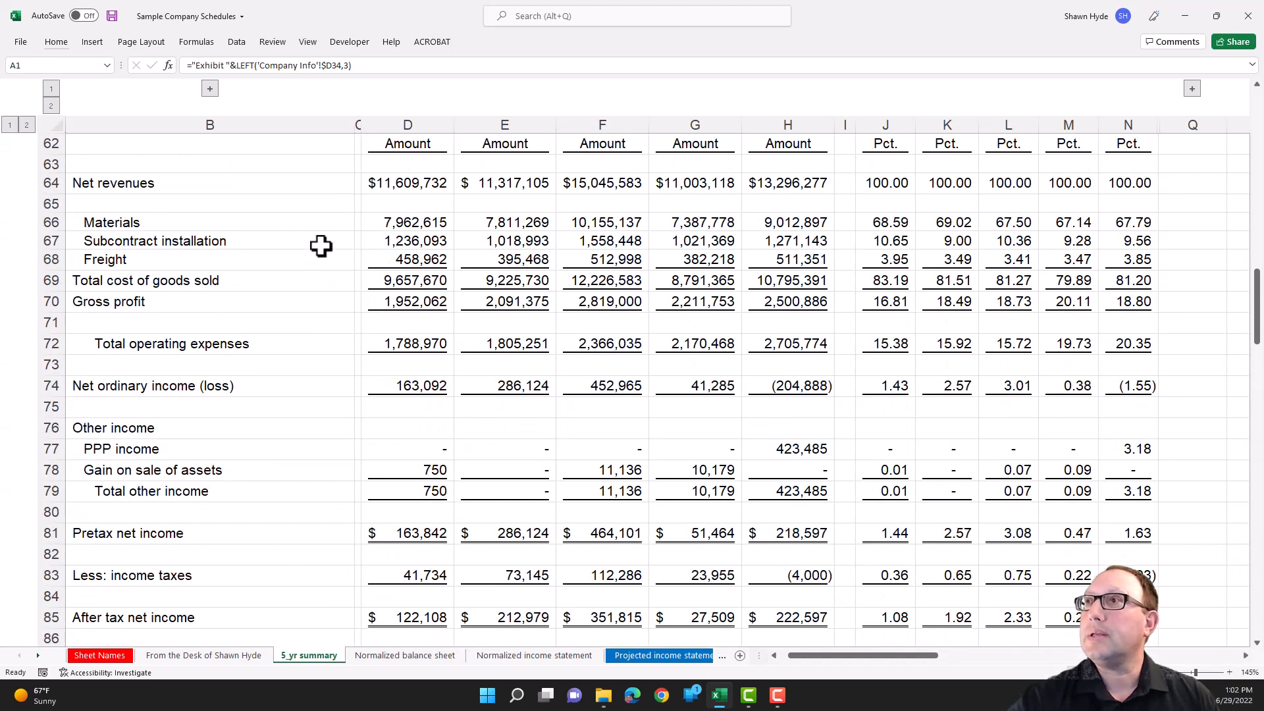
pyautogui.click(154, 533)
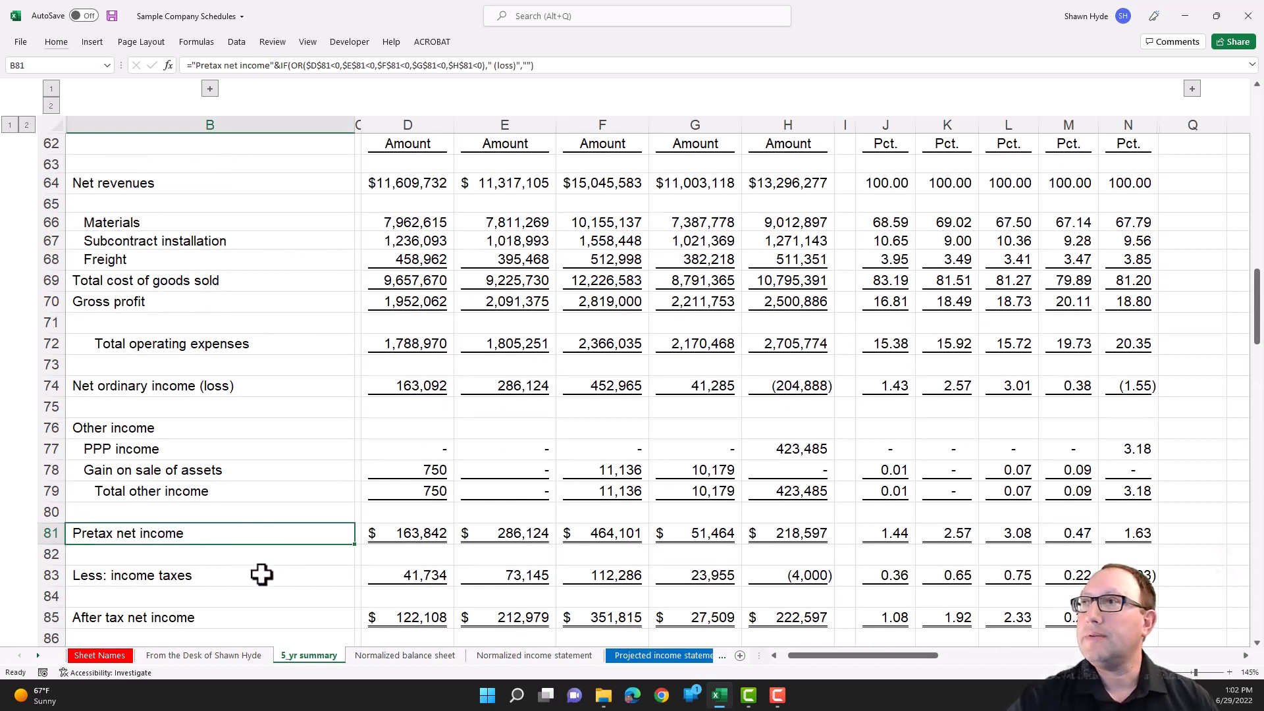
# - On the Normalized income statement sheet, link 2017 pretax net income in D9 directly to cell D81 of the 5_yr summary sheet
pyautogui.click(520, 655)
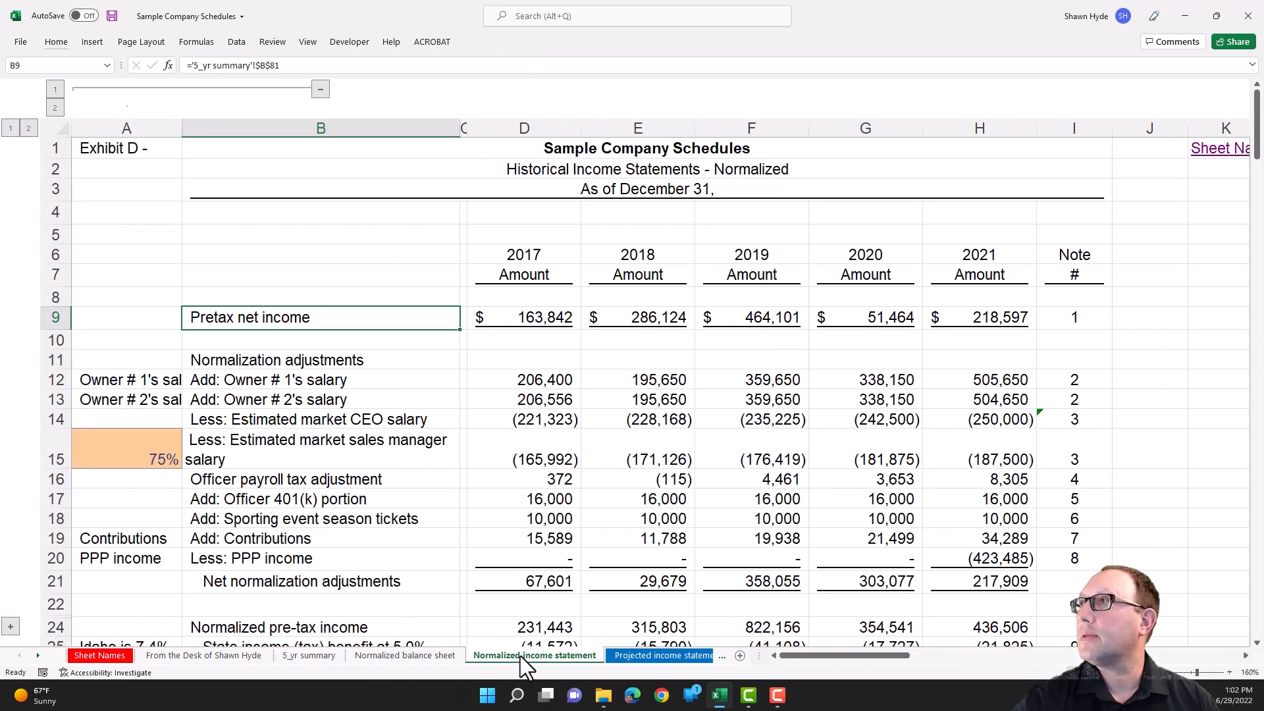
pyautogui.click(544, 318)
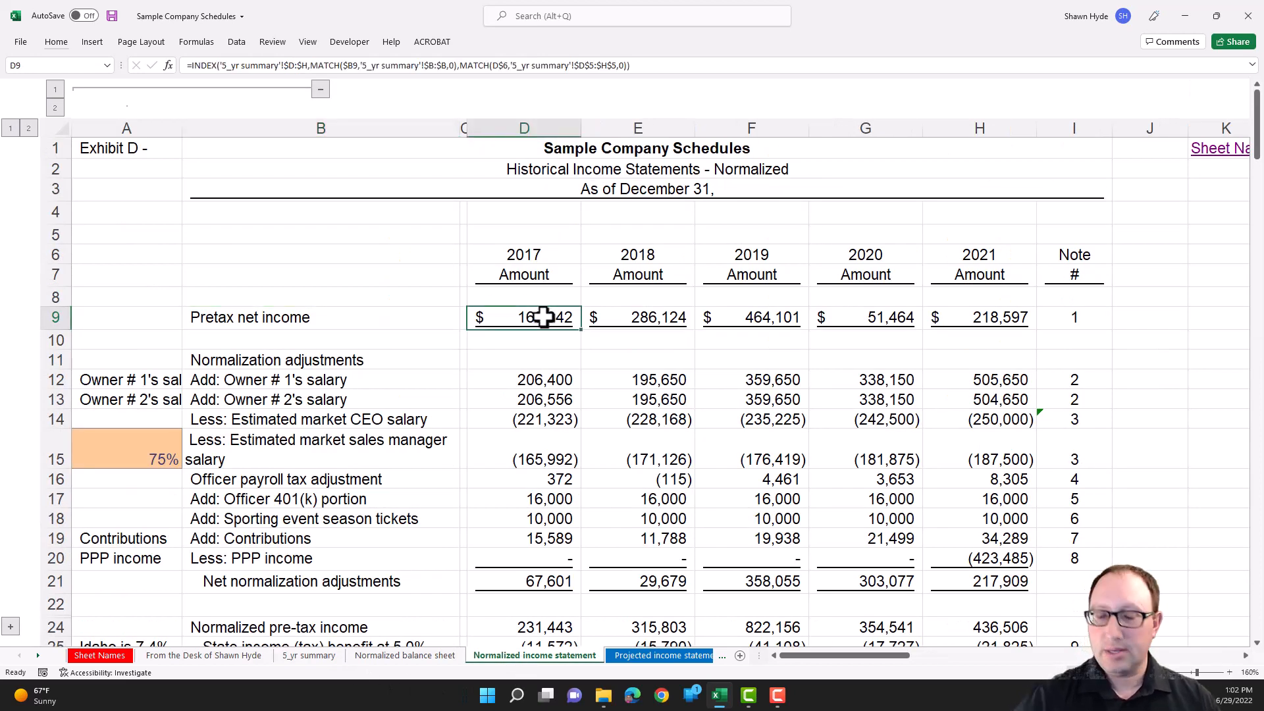
pyautogui.write('=')
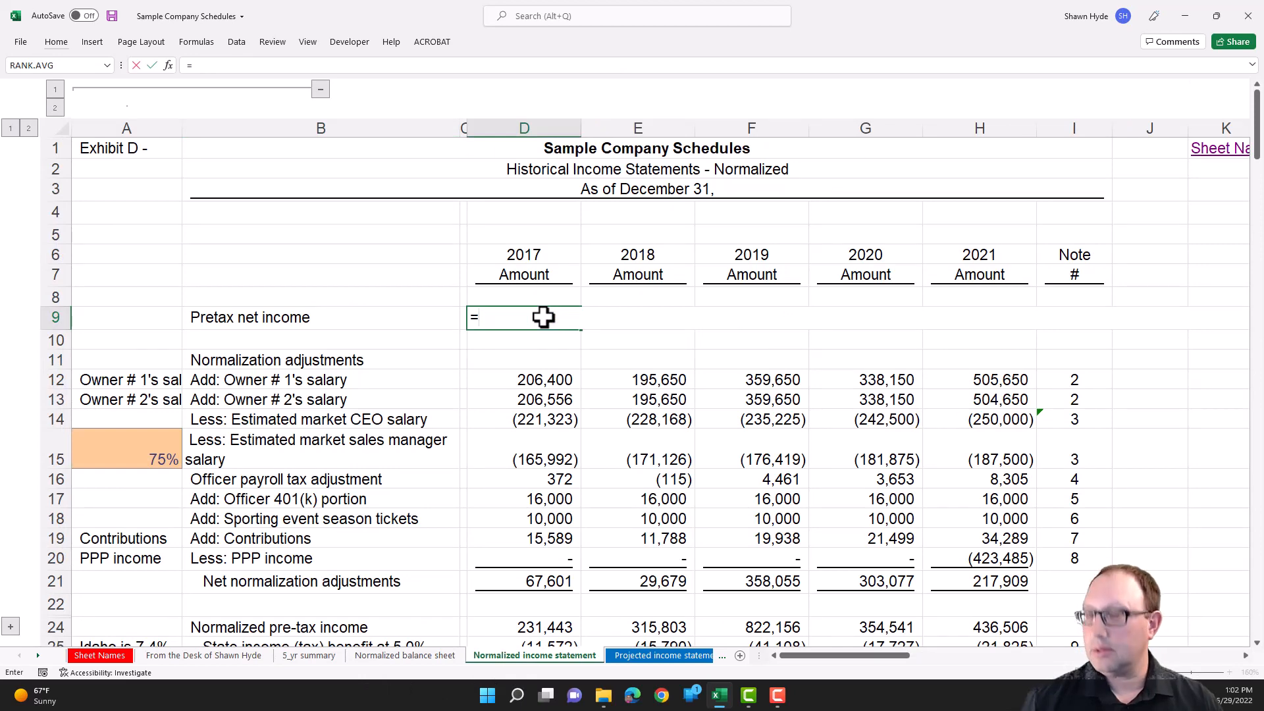
pyautogui.hotkey('ctrl', 'pageup')
pyautogui.hotkey('ctrl', 'pageup')
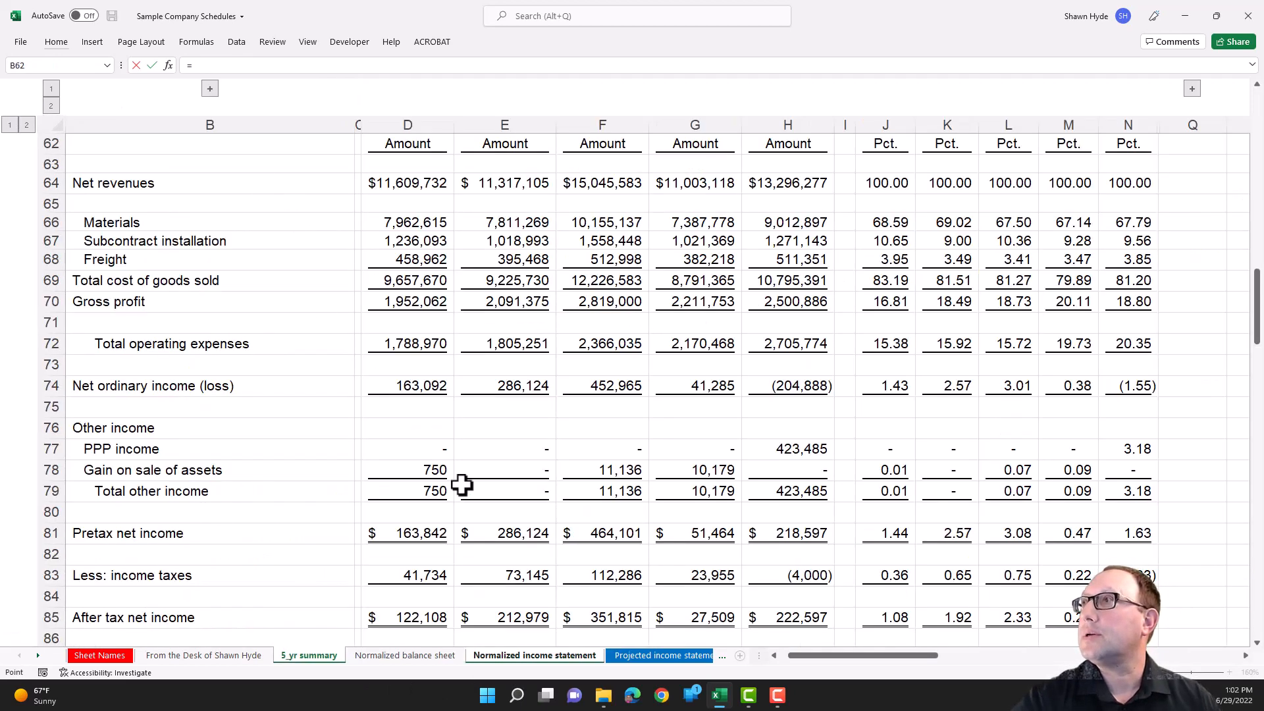
pyautogui.click(395, 530)
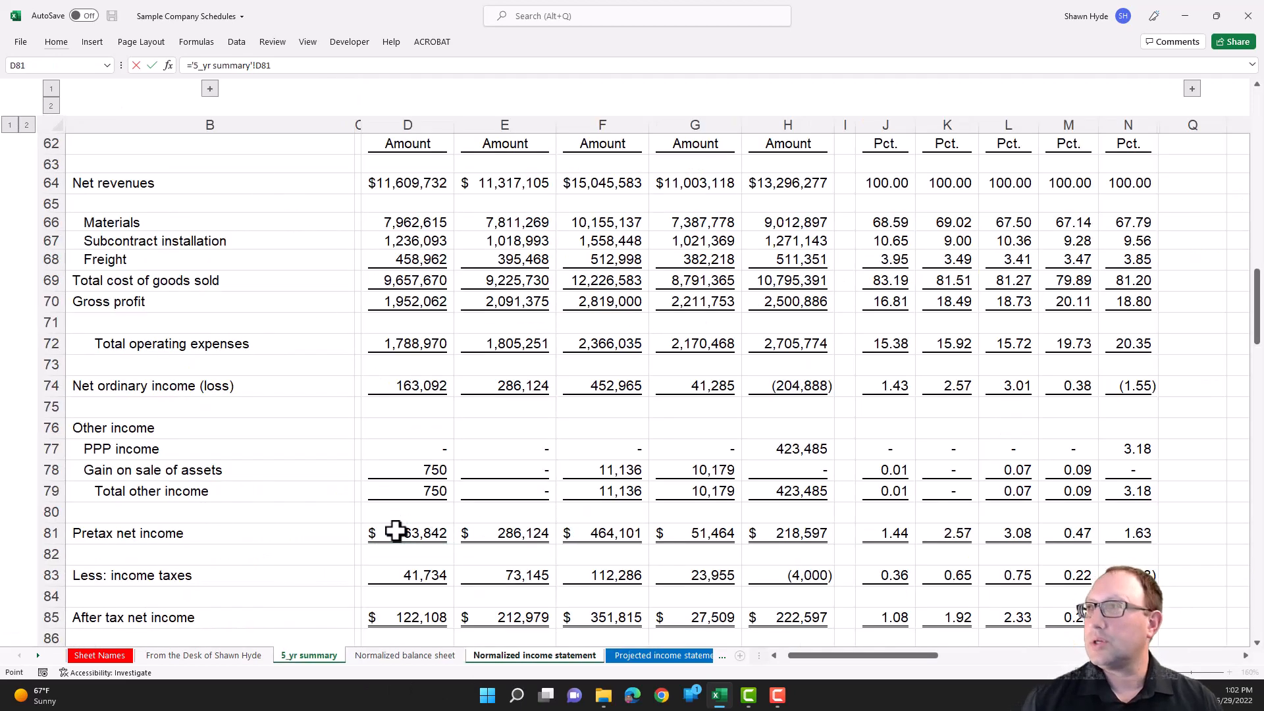
pyautogui.press('Return')
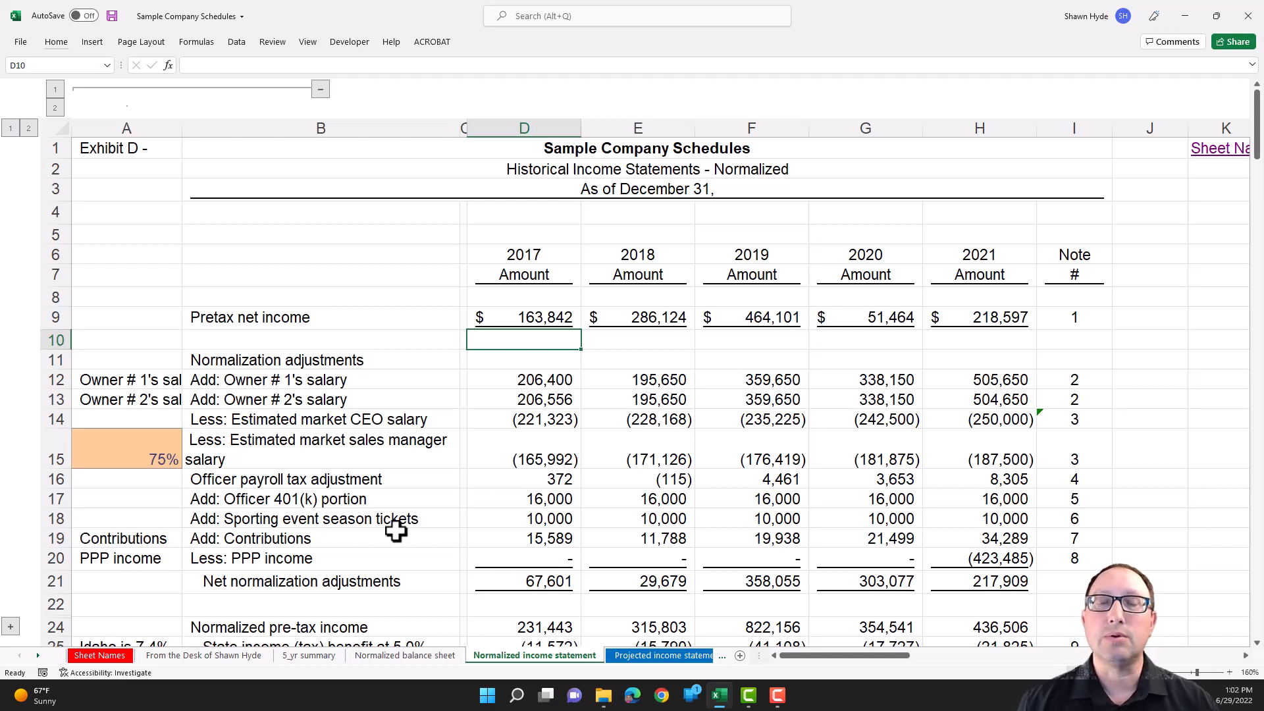
# - Examine the INDEX and MATCH formula behind 2018 pretax net income in E9, and return to D9
pyautogui.press('Up')
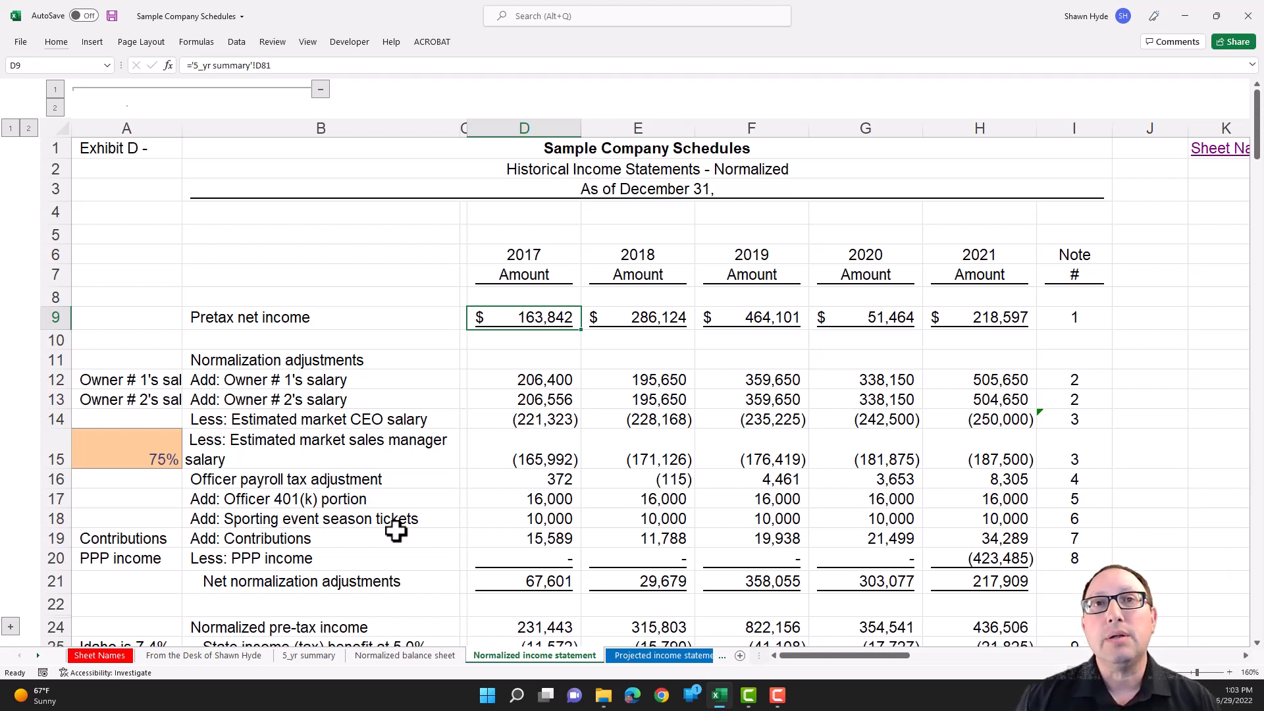
pyautogui.press('Right')
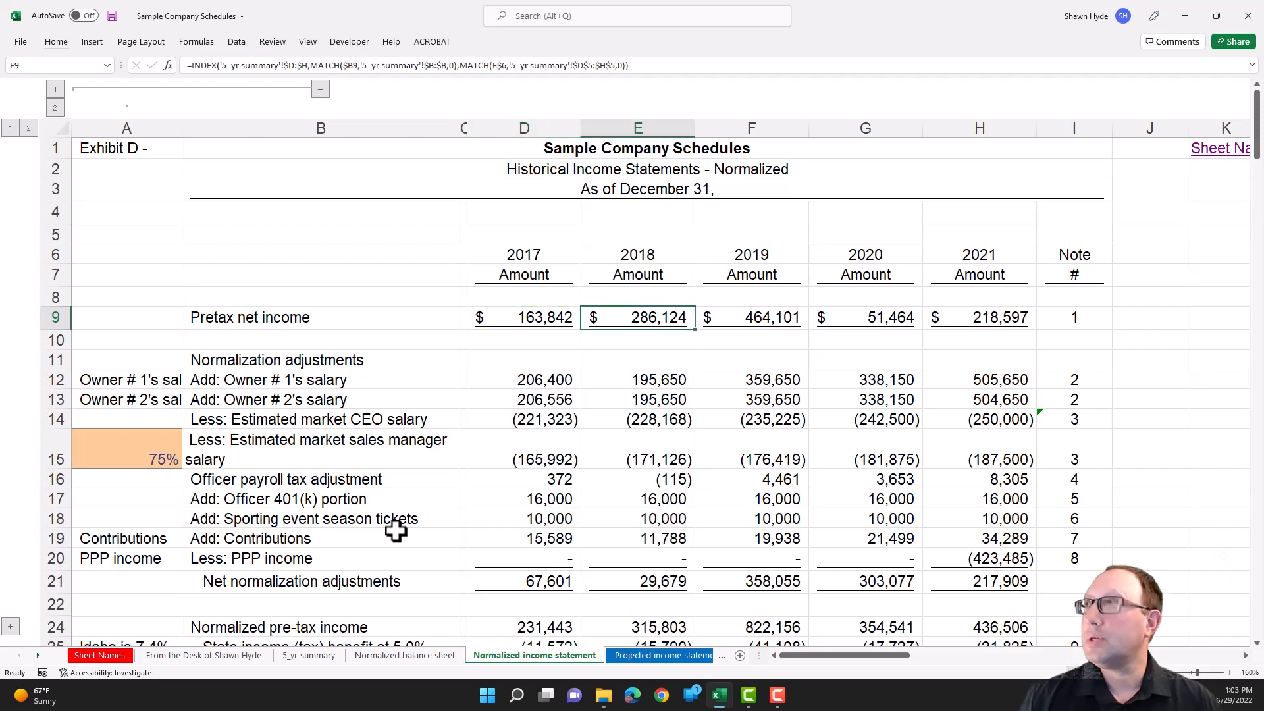
pyautogui.press('F2')
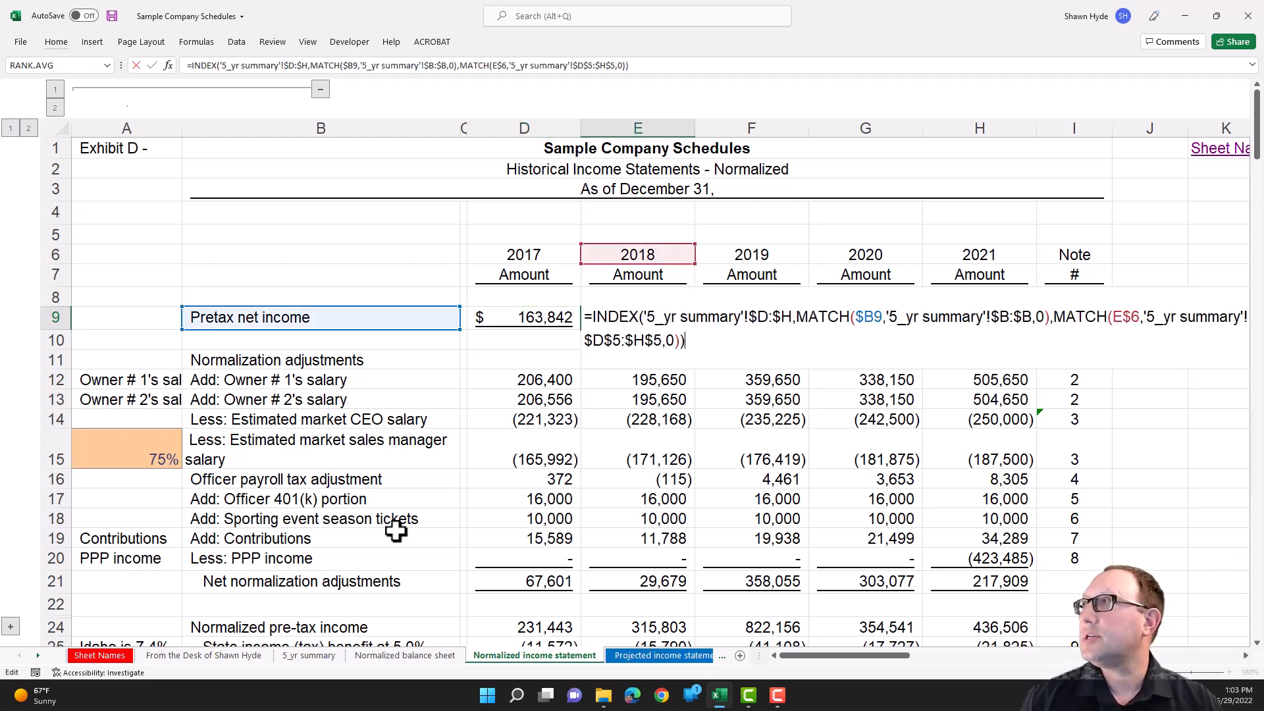
pyautogui.press('Escape')
pyautogui.press('Left')
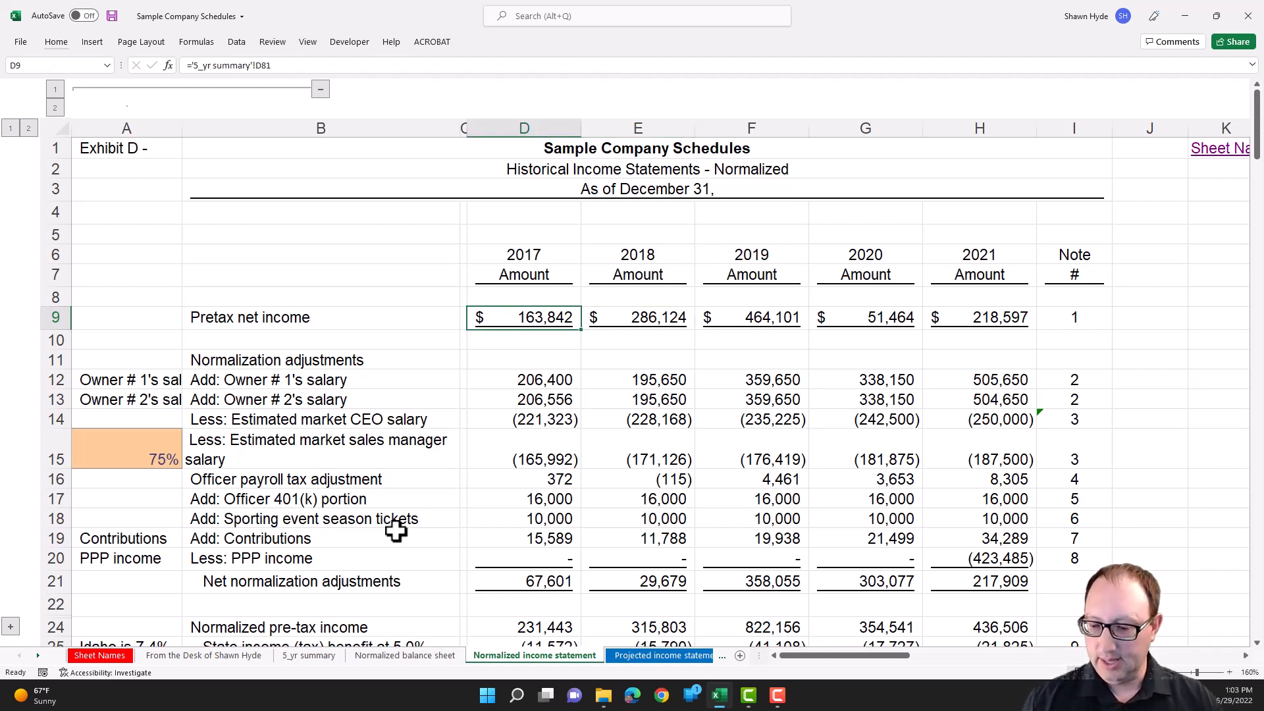
# - Begin an INDEX formula in D9 for 2017 pretax net income, taking its array from the 5_yr summary sheet
pyautogui.write('=')
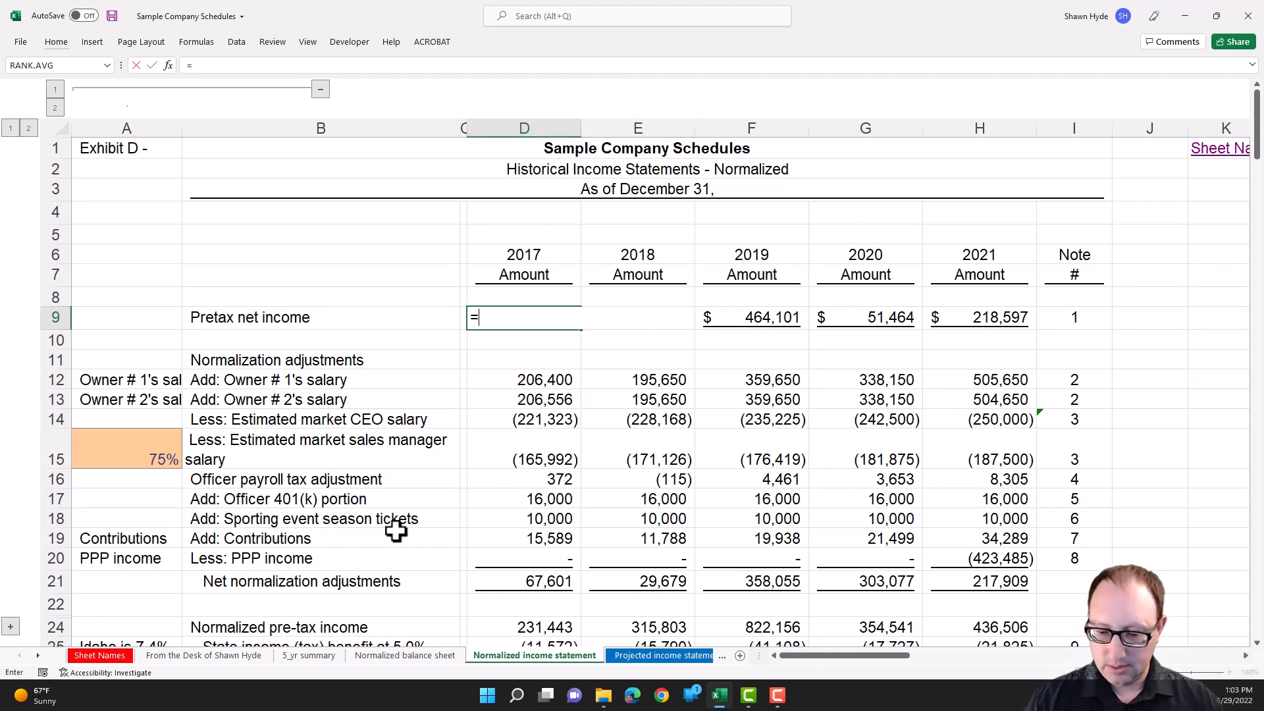
pyautogui.write('inde')
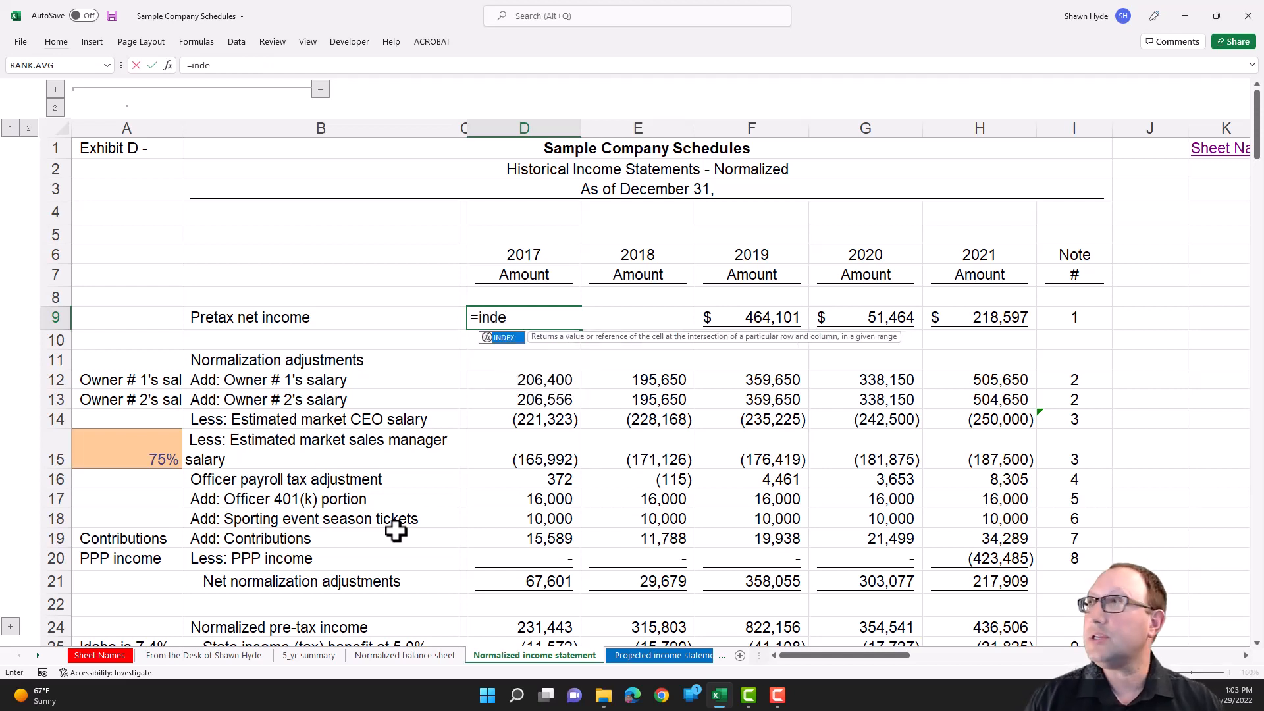
pyautogui.press('Tab')
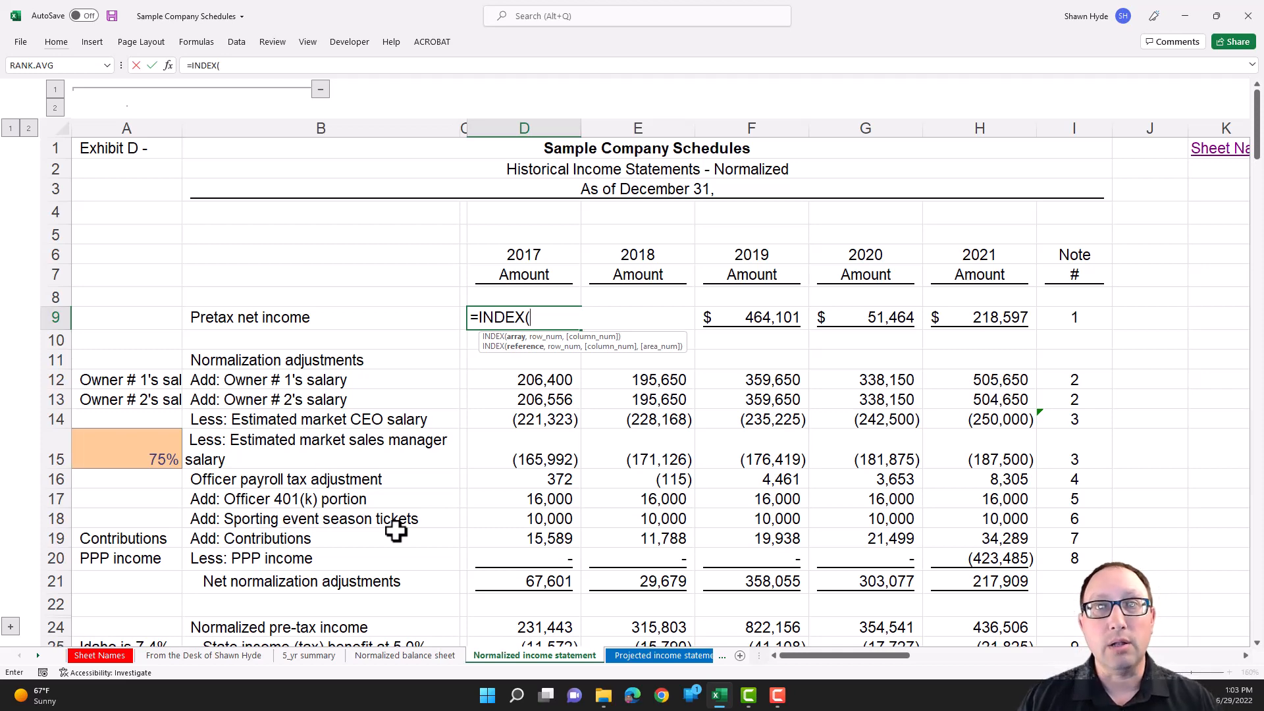
pyautogui.hotkey('ctrl', 'pageup')
pyautogui.hotkey('ctrl', 'pageup')
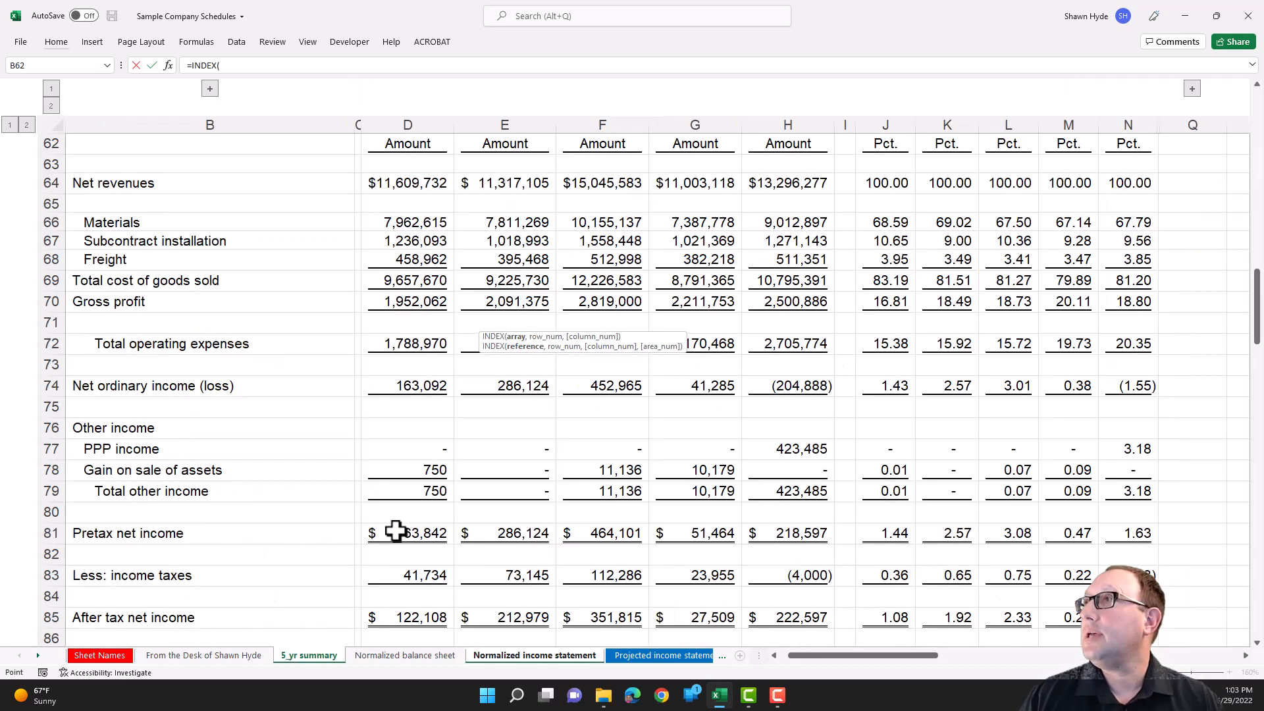
# - Set the INDEX array to whole columns D through H of the 5_yr summary sheet as the absolute reference $D:$H
pyautogui.press('Right')
pyautogui.press('Right')
pyautogui.press('Right')
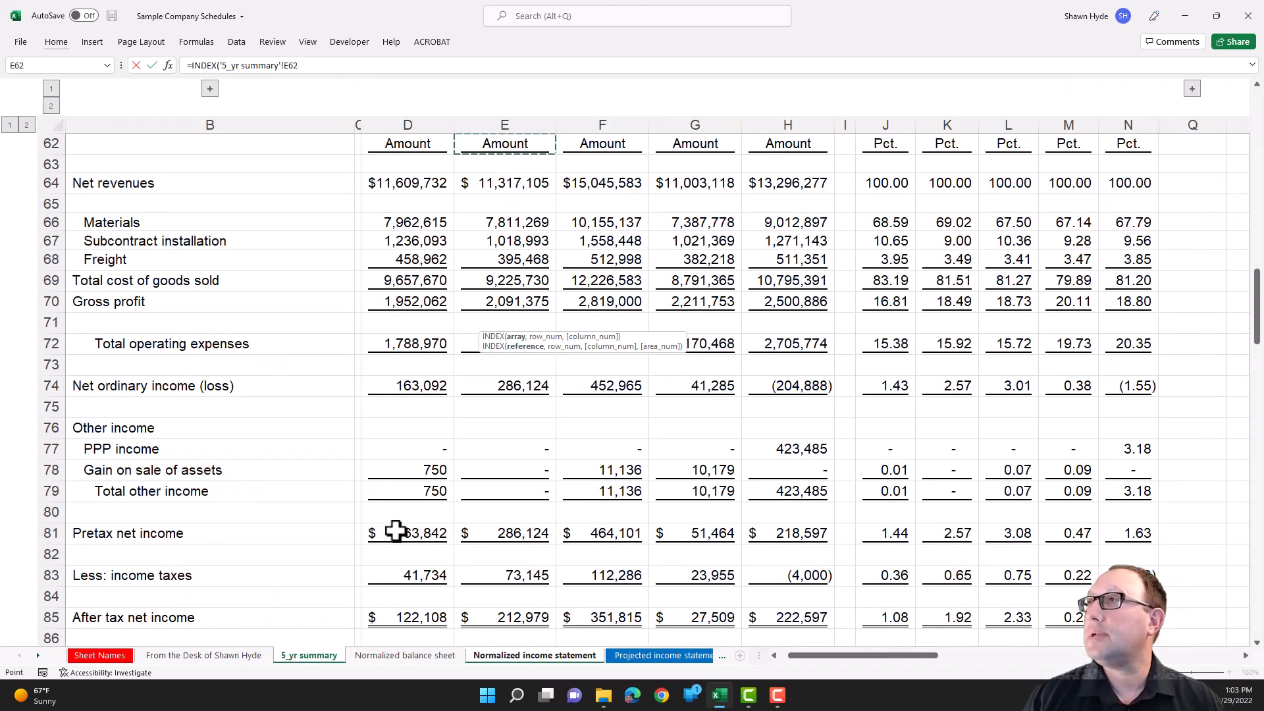
pyautogui.press('Left')
pyautogui.hotkey('ctrl', 'space')
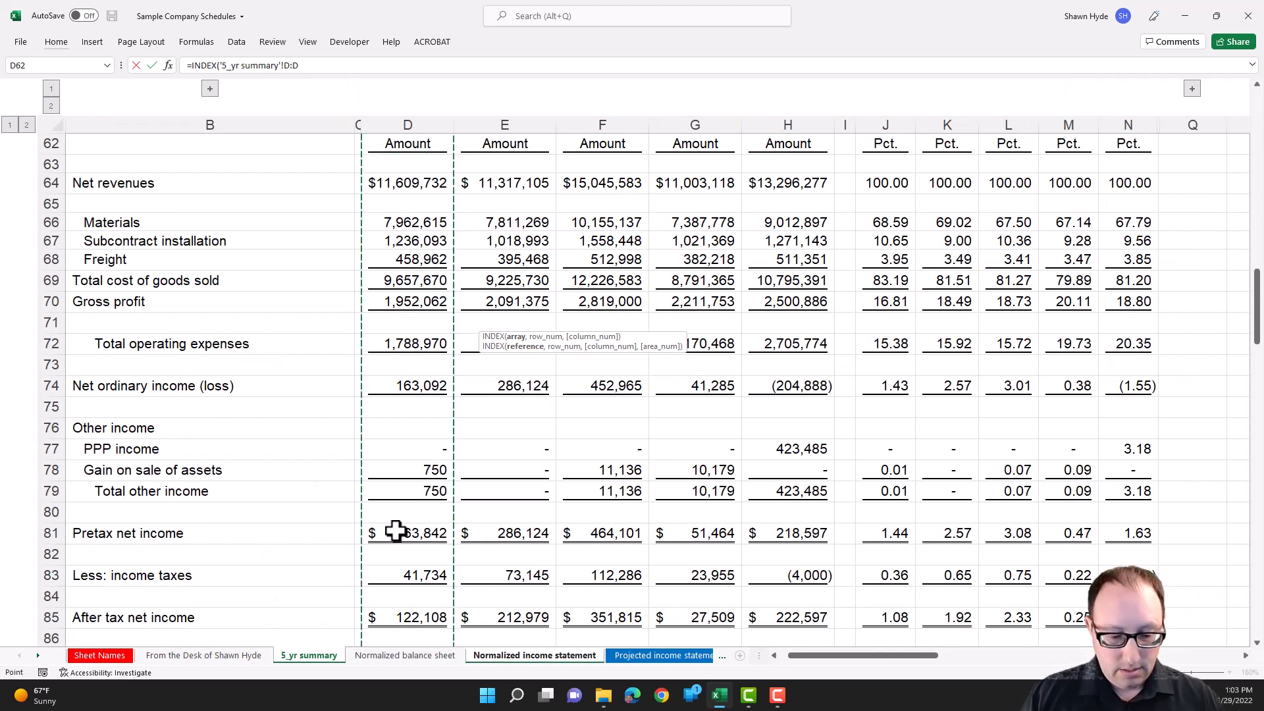
pyautogui.hotkey('shift', 'Right')
pyautogui.hotkey('shift', 'Right')
pyautogui.hotkey('shift', 'Right')
pyautogui.hotkey('shift', 'Right')
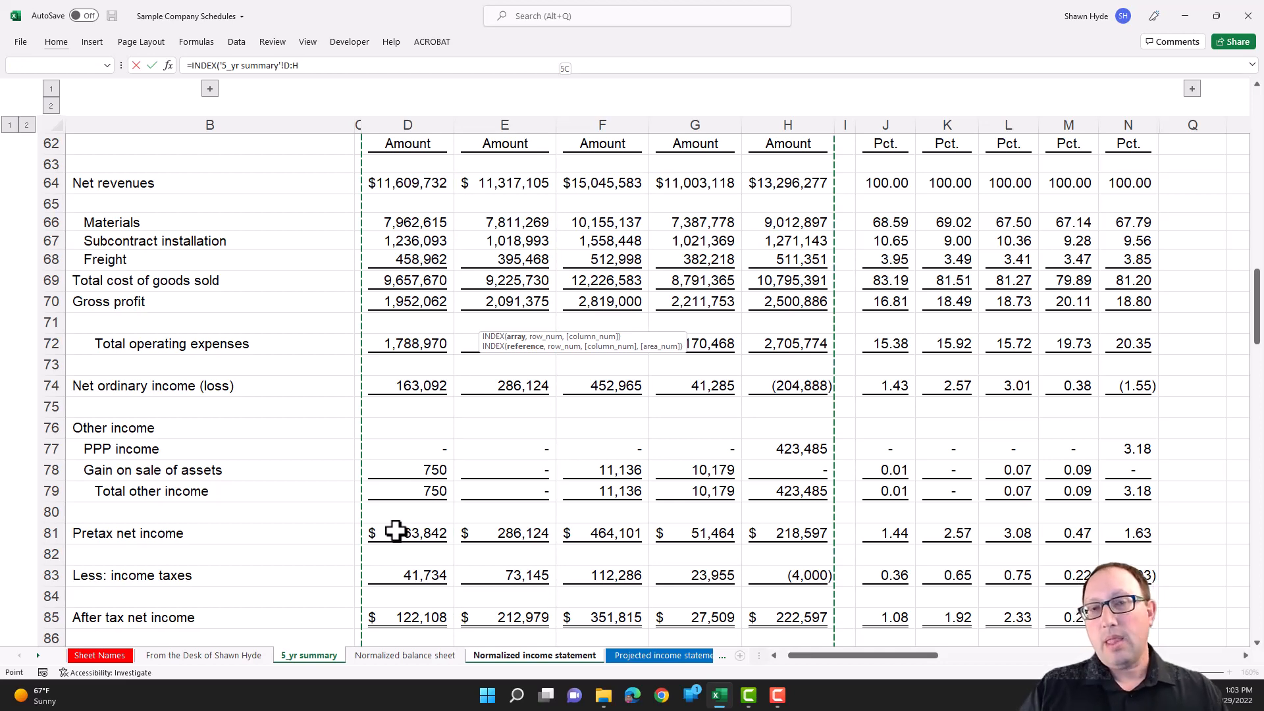
pyautogui.press('F4')
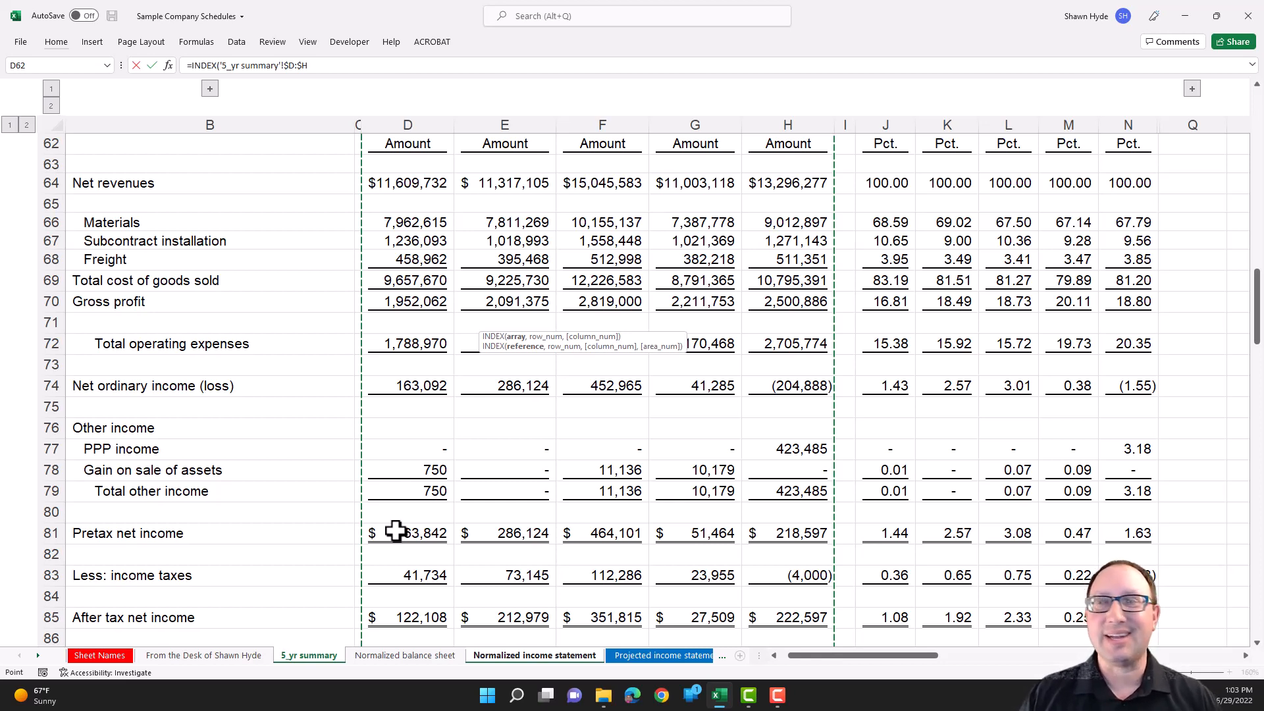
# - Try reselecting whole columns D through H from a lower row as the INDEX array, and cancel the formula entry
pyautogui.press('Down')
pyautogui.press('Down')
pyautogui.press('Down')
pyautogui.press('Down')
pyautogui.press('Down')
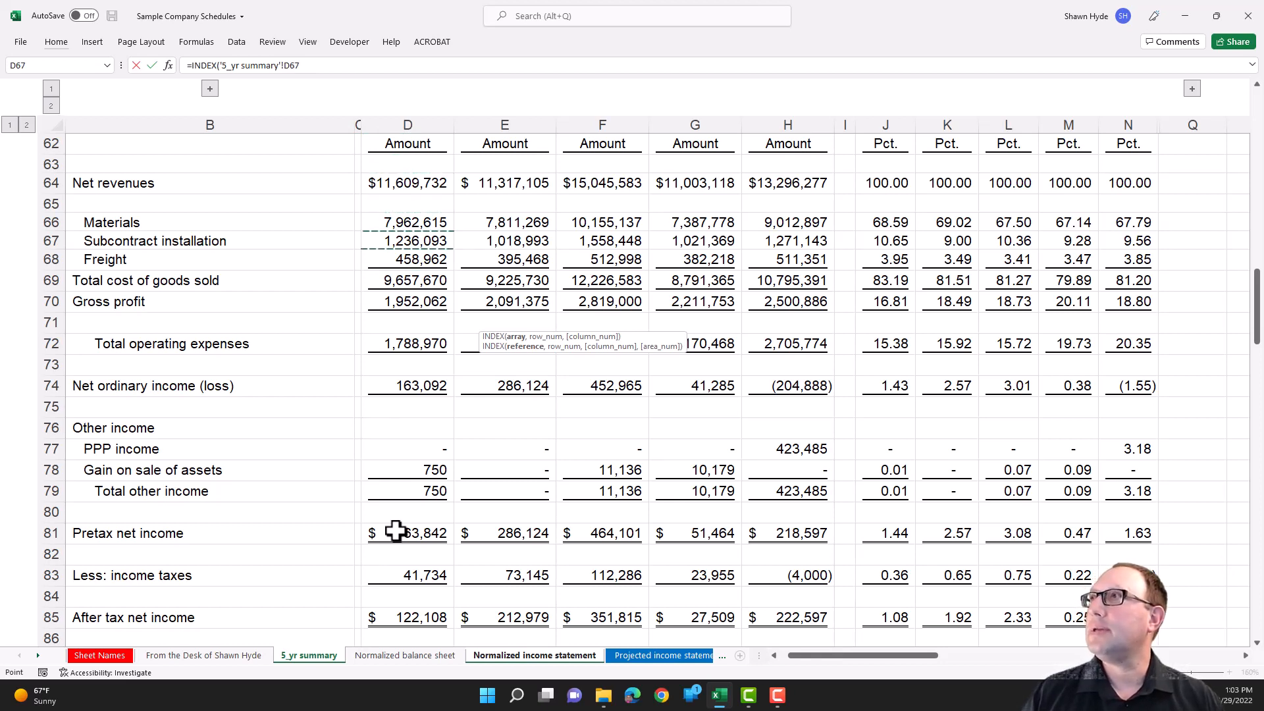
pyautogui.hotkey('ctrl', 'space')
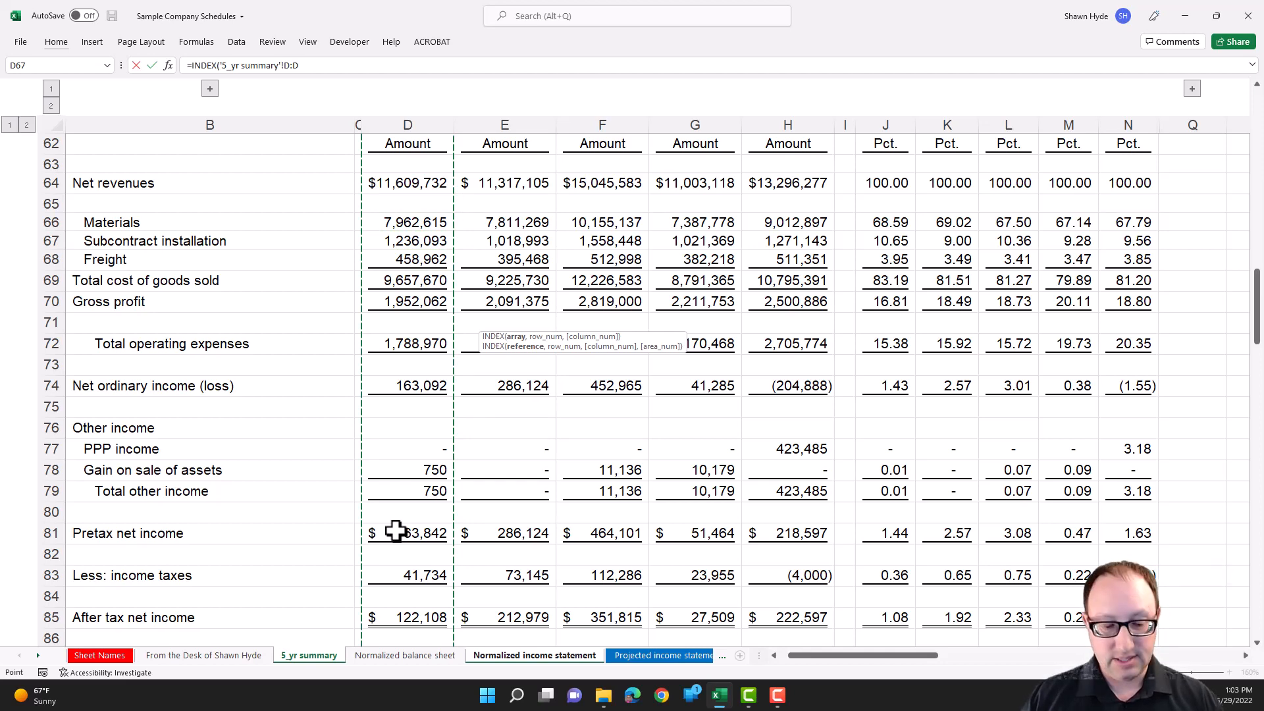
pyautogui.hotkey('shift', 'Right')
pyautogui.hotkey('shift', 'Right')
pyautogui.hotkey('shift', 'Right')
pyautogui.hotkey('shift', 'Right')
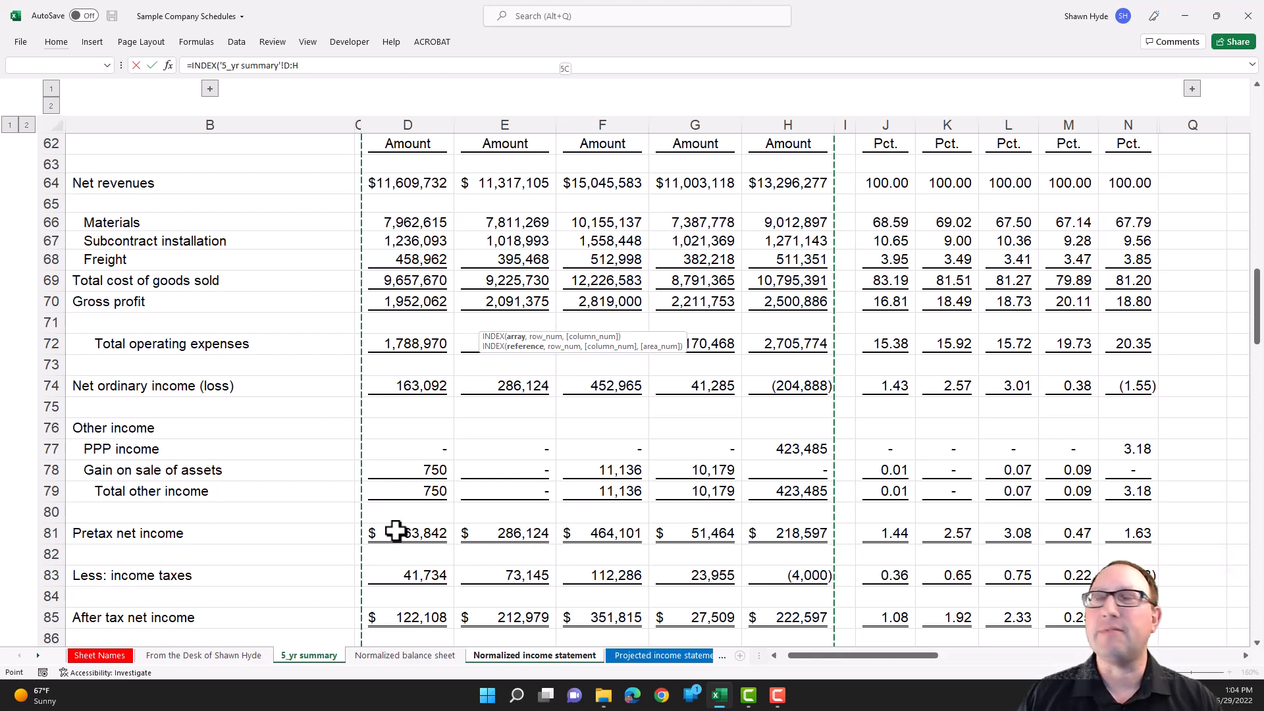
pyautogui.press('Escape')
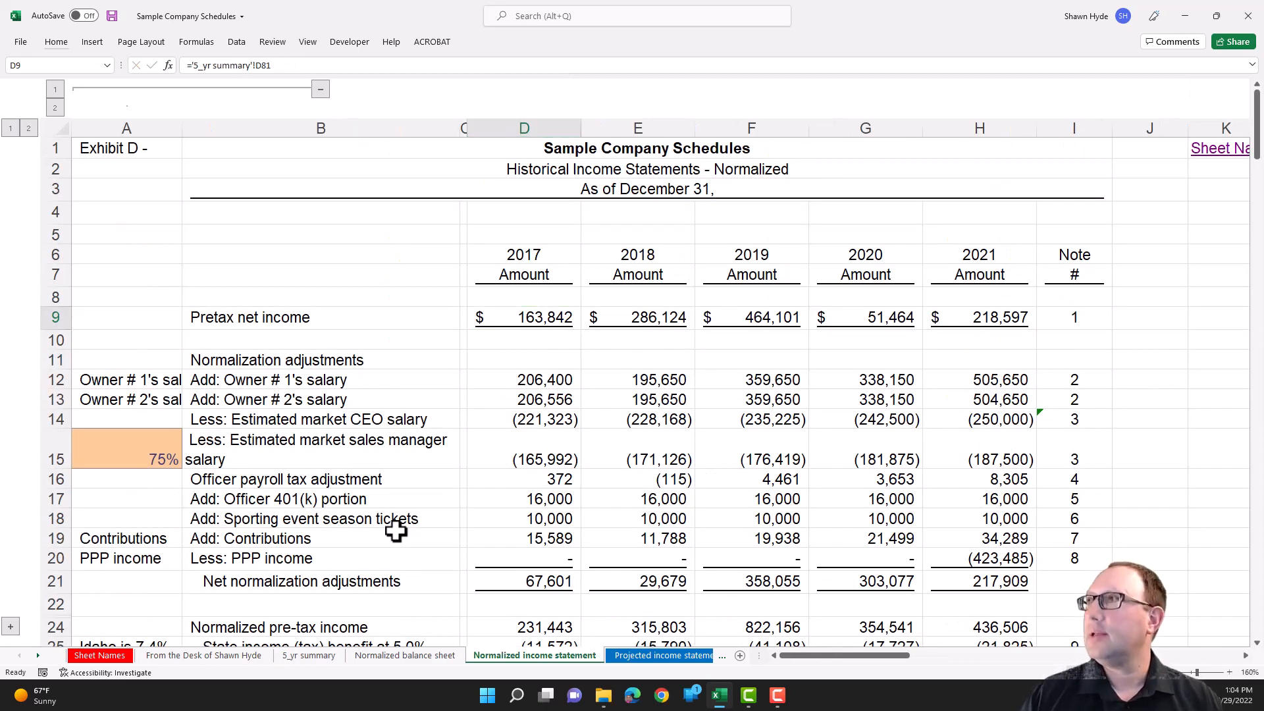
# - Merge and center the company title across B1:N1 on the 5_yr summary sheet, and select cell D13
pyautogui.hotkey('ctrl', 'pageup')
pyautogui.hotkey('ctrl', 'pageup')
pyautogui.hotkey('ctrl', 'Home')
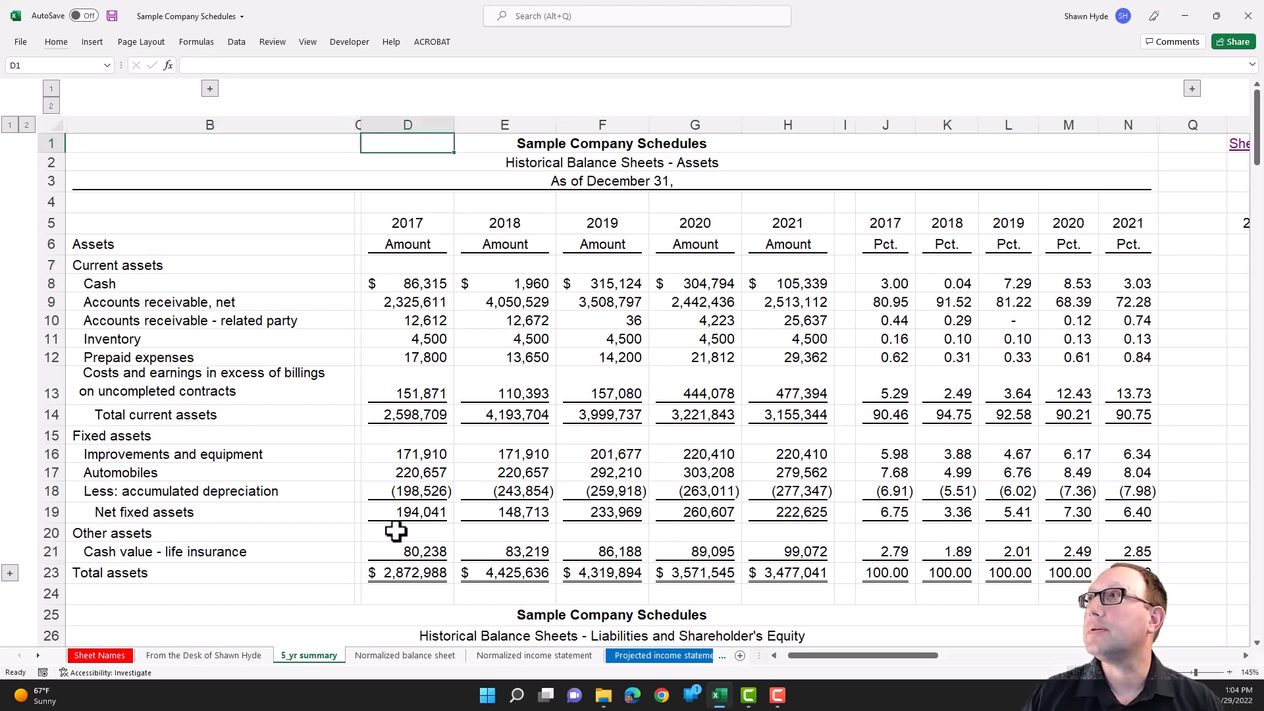
pyautogui.hotkey('shift', 'Right')
pyautogui.hotkey('shift', 'Right')
pyautogui.hotkey('shift', 'Right')
pyautogui.hotkey('shift', 'Right')
pyautogui.hotkey('shift', 'Right')
pyautogui.hotkey('shift', 'Right')
pyautogui.hotkey('shift', 'Right')
pyautogui.hotkey('shift', 'Right')
pyautogui.hotkey('shift', 'Right')
pyautogui.hotkey('shift', 'Right')
pyautogui.hotkey('shift', 'Right')
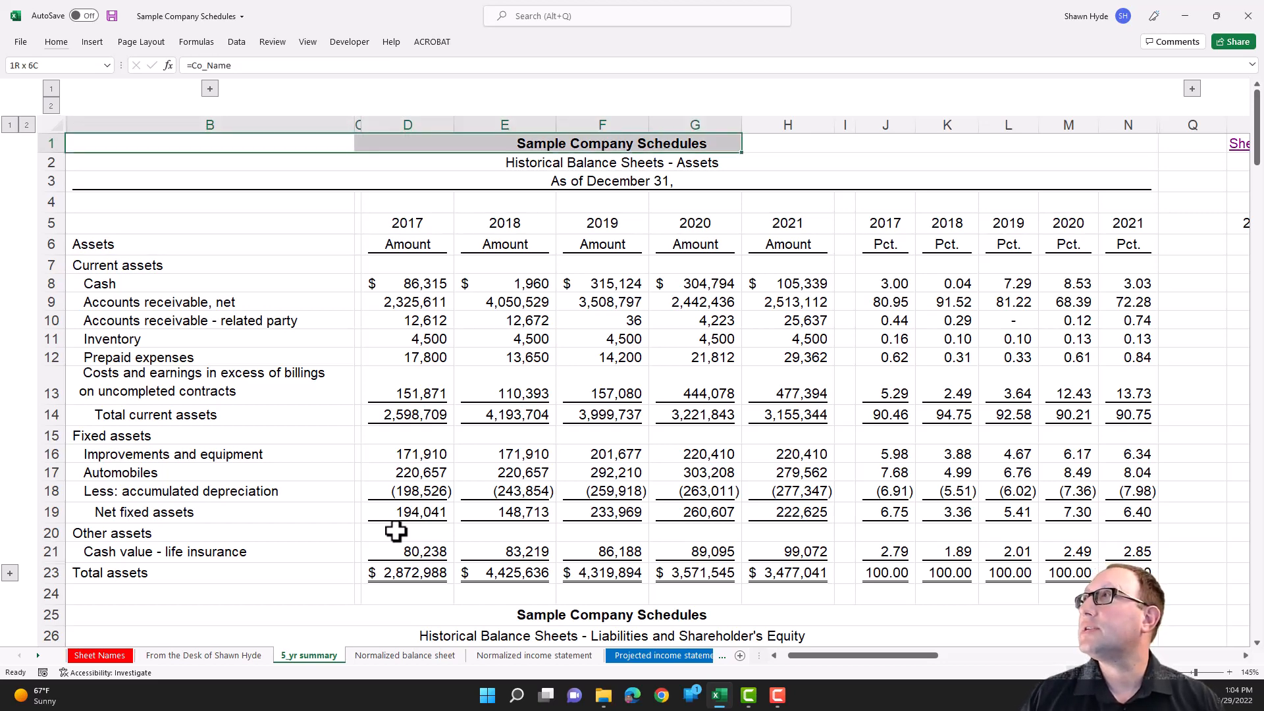
pyautogui.hotkey('shift', 'Right')
pyautogui.hotkey('shift', 'Right')
pyautogui.hotkey('shift', 'Left')
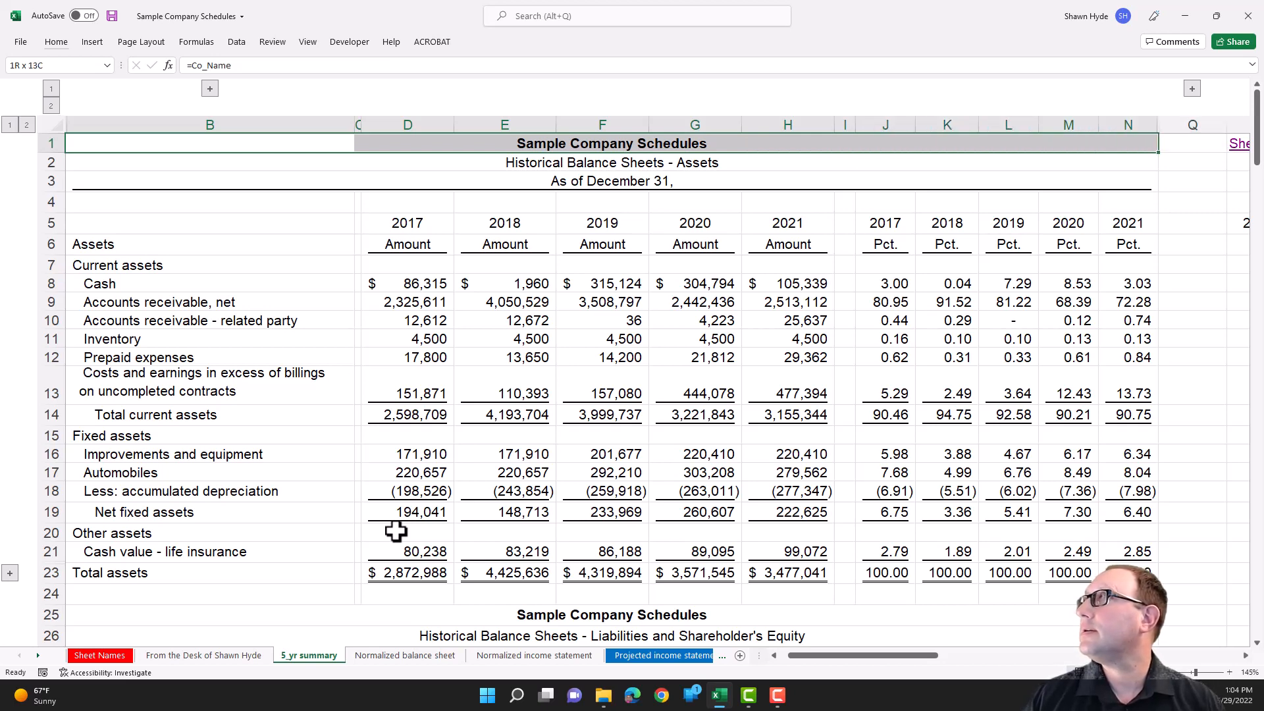
pyautogui.click(53, 43)
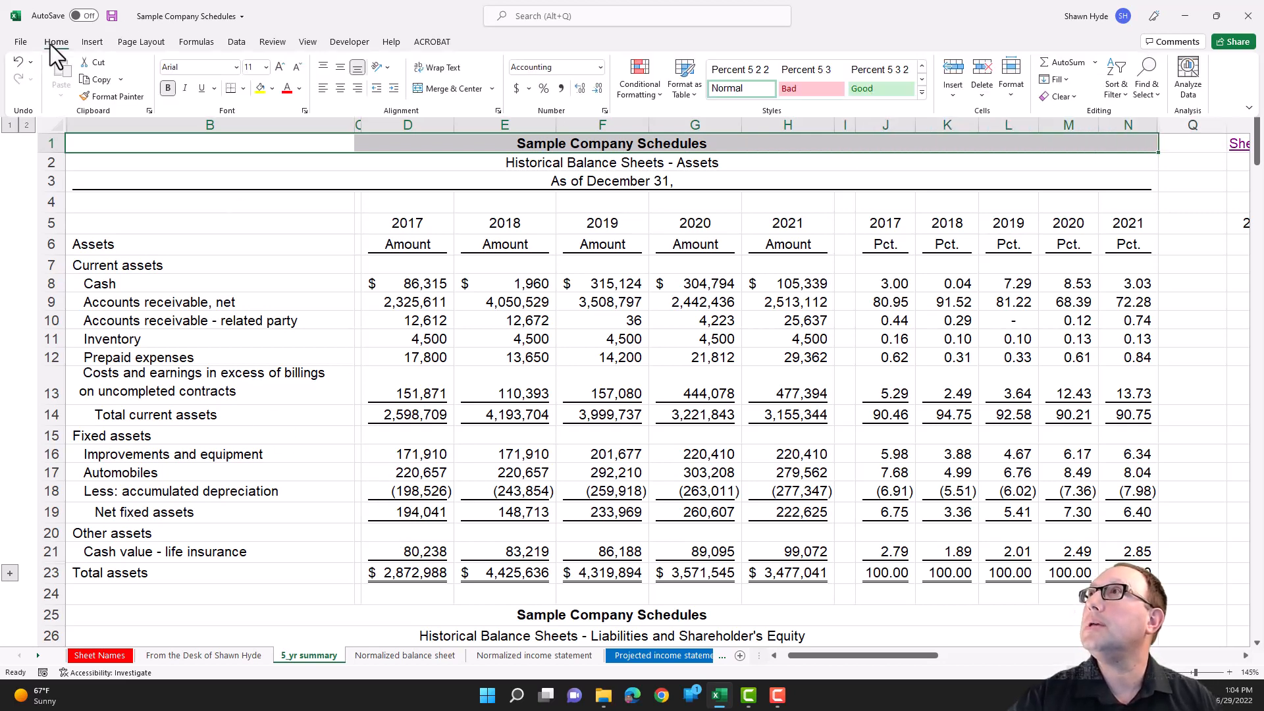
pyautogui.click(450, 89)
pyautogui.click(413, 377)
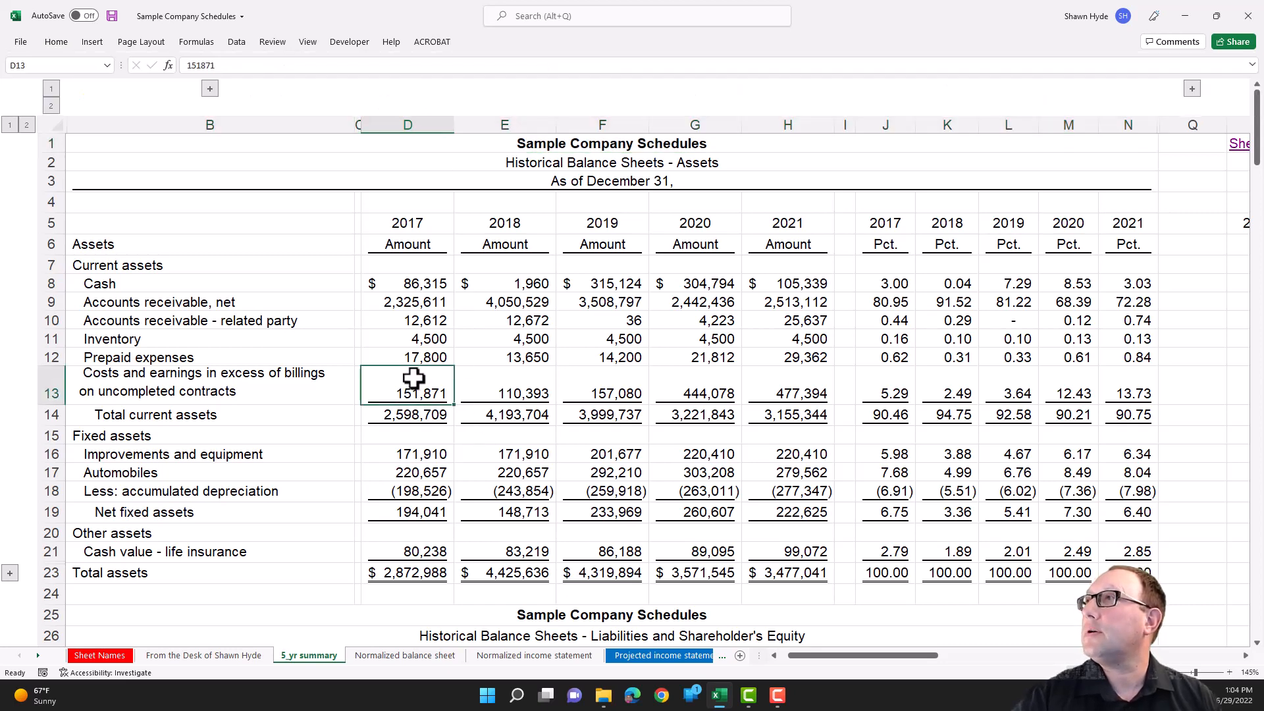
# - Try selecting whole column D from cell D13 beneath the merged company title, and undo the title's merge across B1:N1
pyautogui.hotkey('ctrl', 'a')
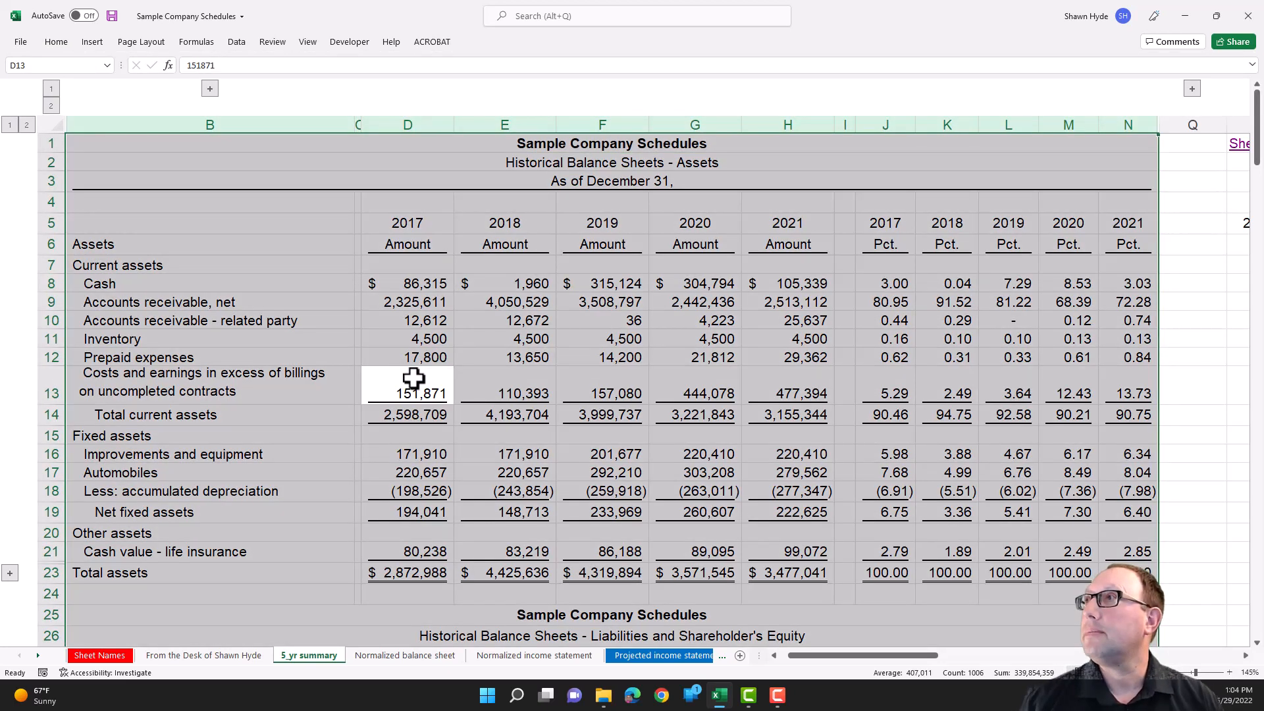
pyautogui.press('Up')
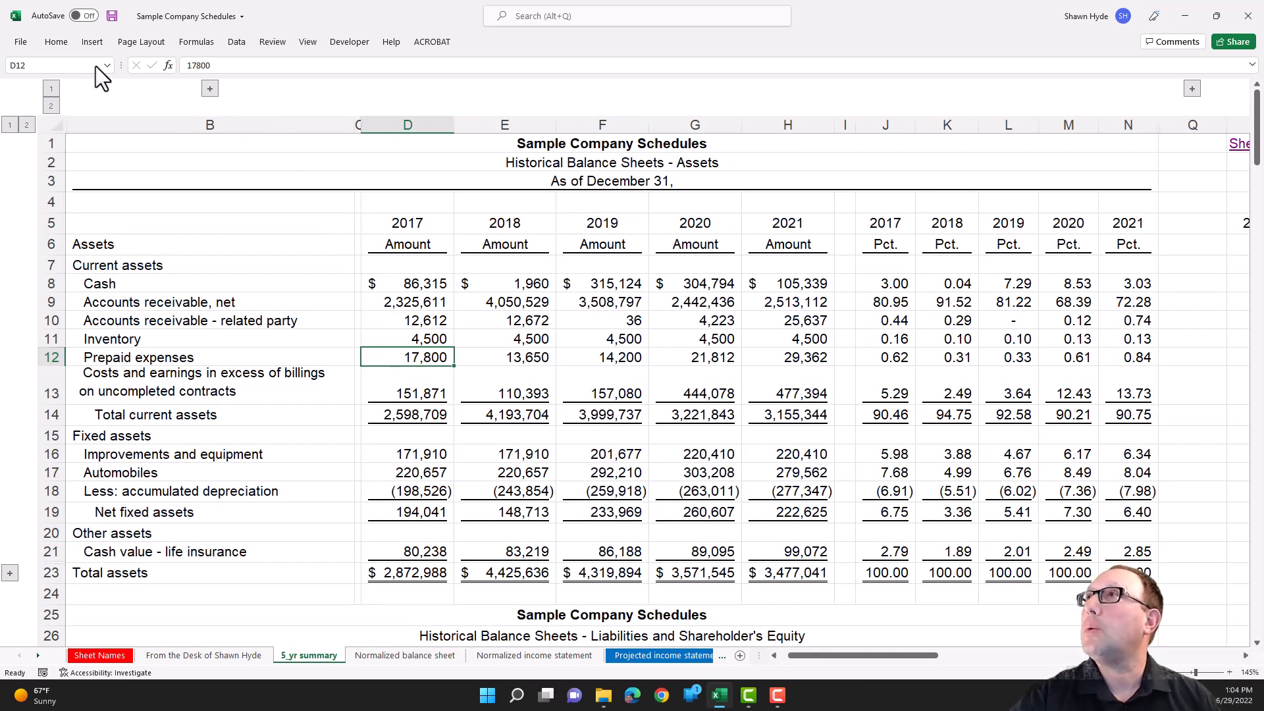
pyautogui.hotkey('ctrl', 'Home')
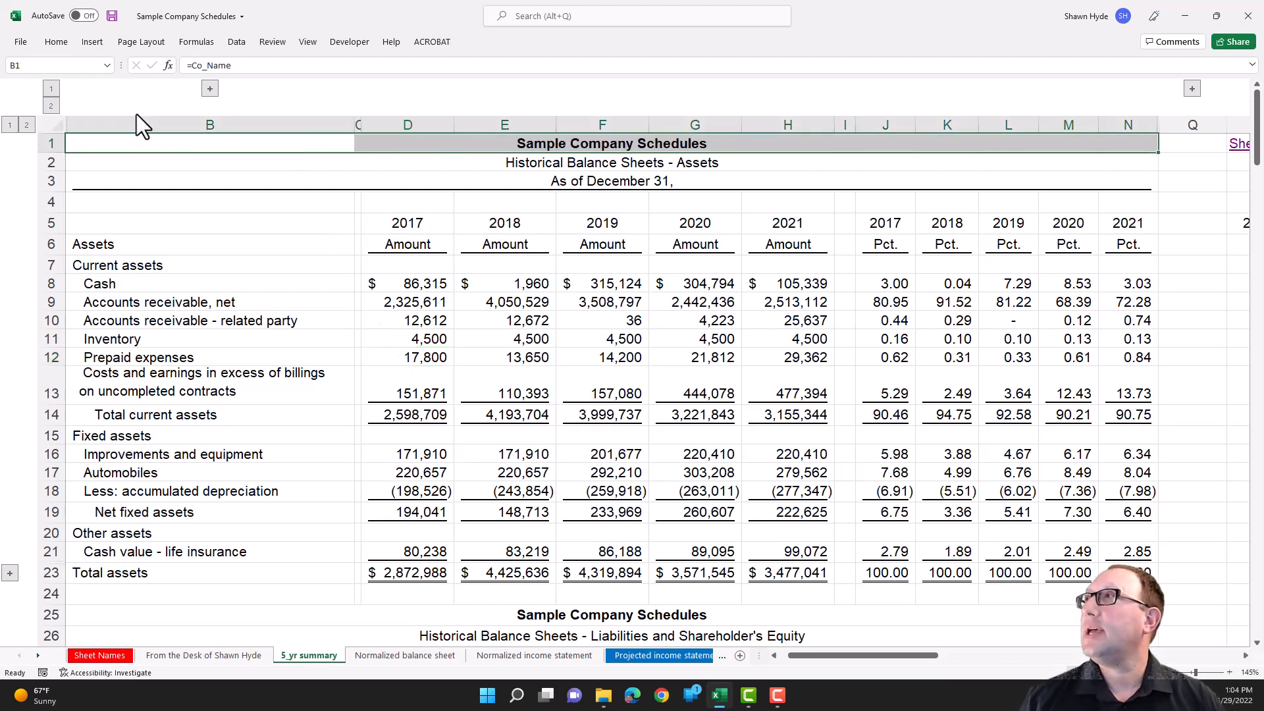
pyautogui.hotkey('ctrl', 'shift', 'Left')
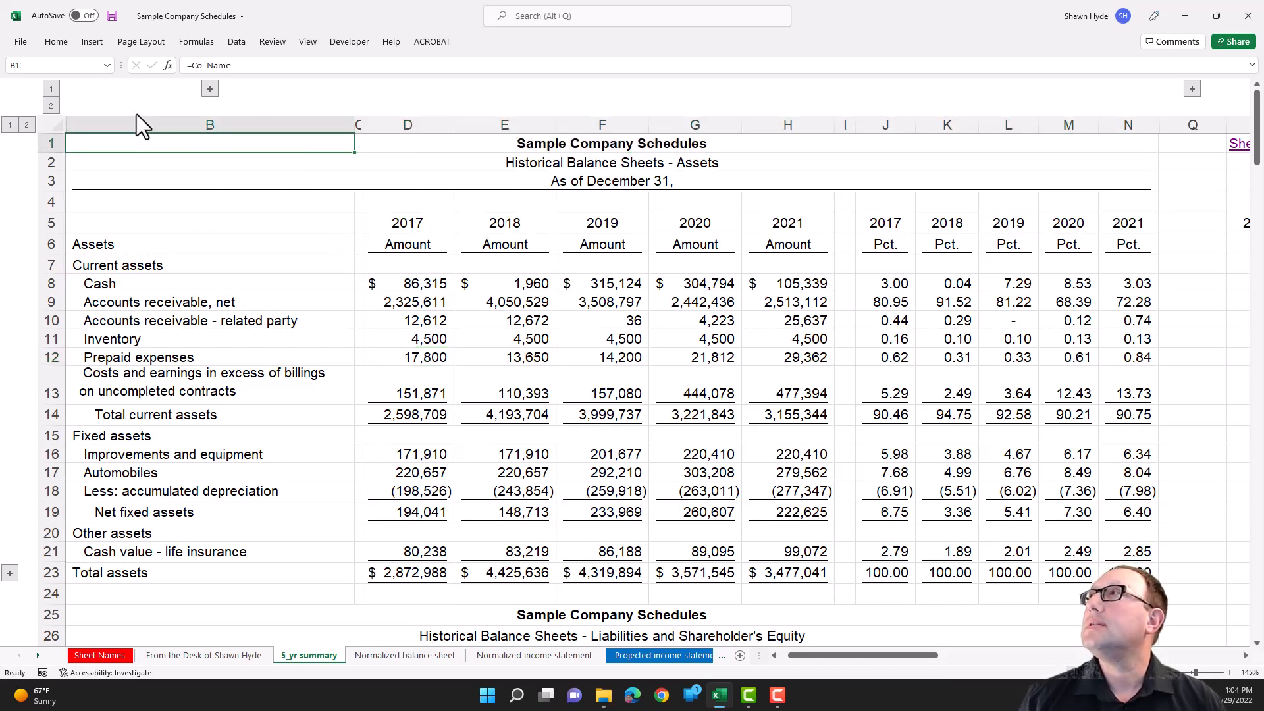
# - Format the title range B1:N1 with horizontal alignment Center Across Selection instead of merged cells
pyautogui.hotkey('shift', 'Right')
pyautogui.hotkey('shift', 'Right')
pyautogui.hotkey('shift', 'Right')
pyautogui.hotkey('shift', 'Right')
pyautogui.hotkey('shift', 'Right')
pyautogui.hotkey('shift', 'Right')
pyautogui.hotkey('shift', 'Right')
pyautogui.hotkey('shift', 'Right')
pyautogui.hotkey('shift', 'Right')
pyautogui.hotkey('shift', 'Right')
pyautogui.hotkey('shift', 'Right')
pyautogui.hotkey('shift', 'Right')
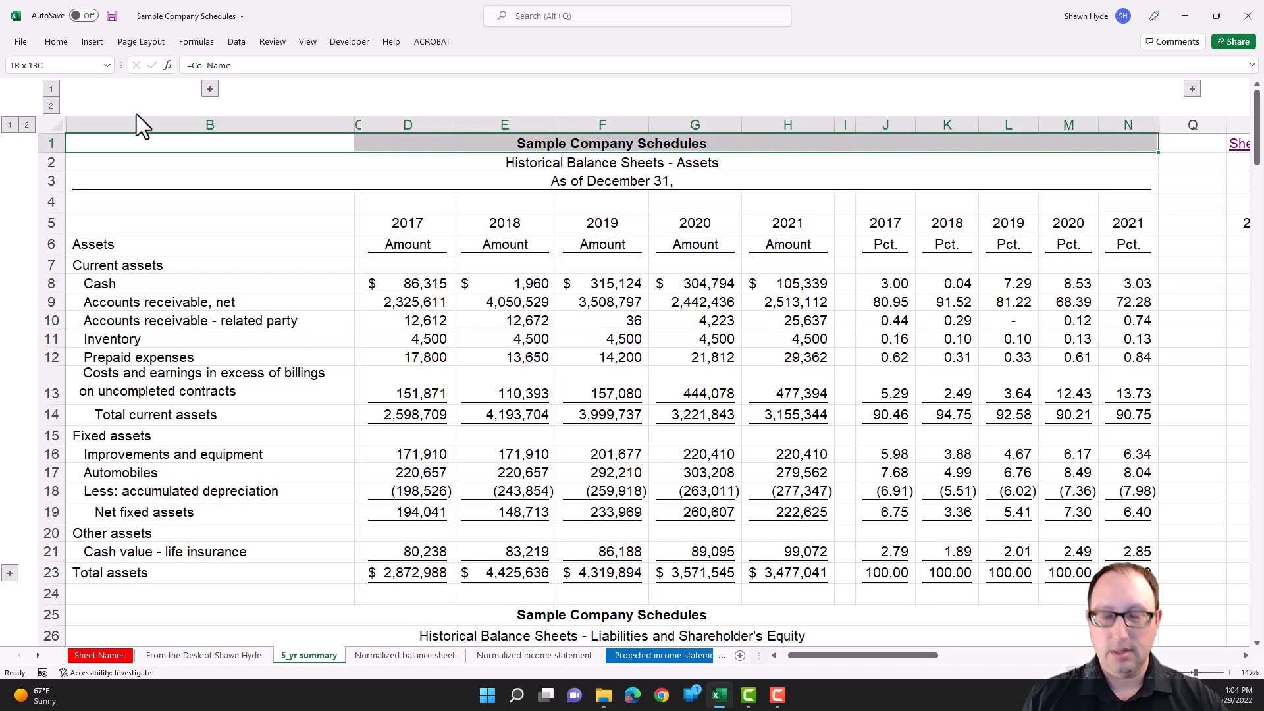
pyautogui.hotkey('ctrl', '1')
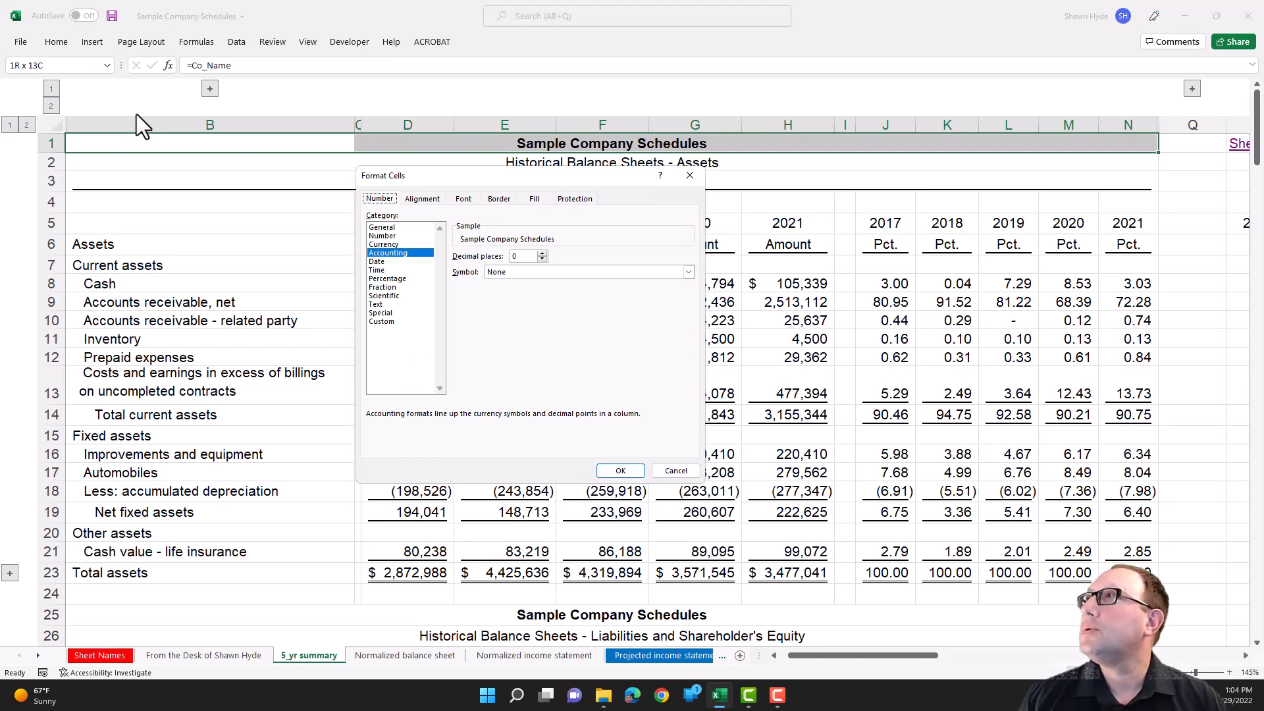
pyautogui.hotkey('ctrl', 'Tab')
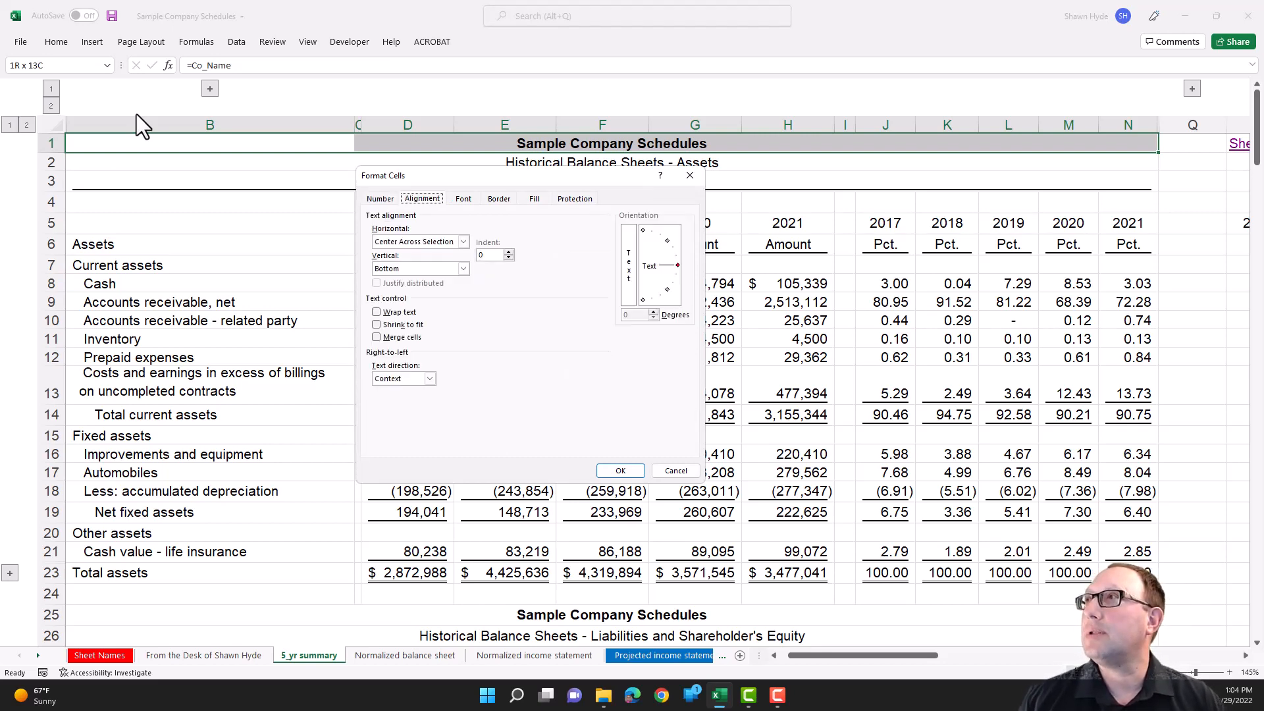
pyautogui.press('Tab')
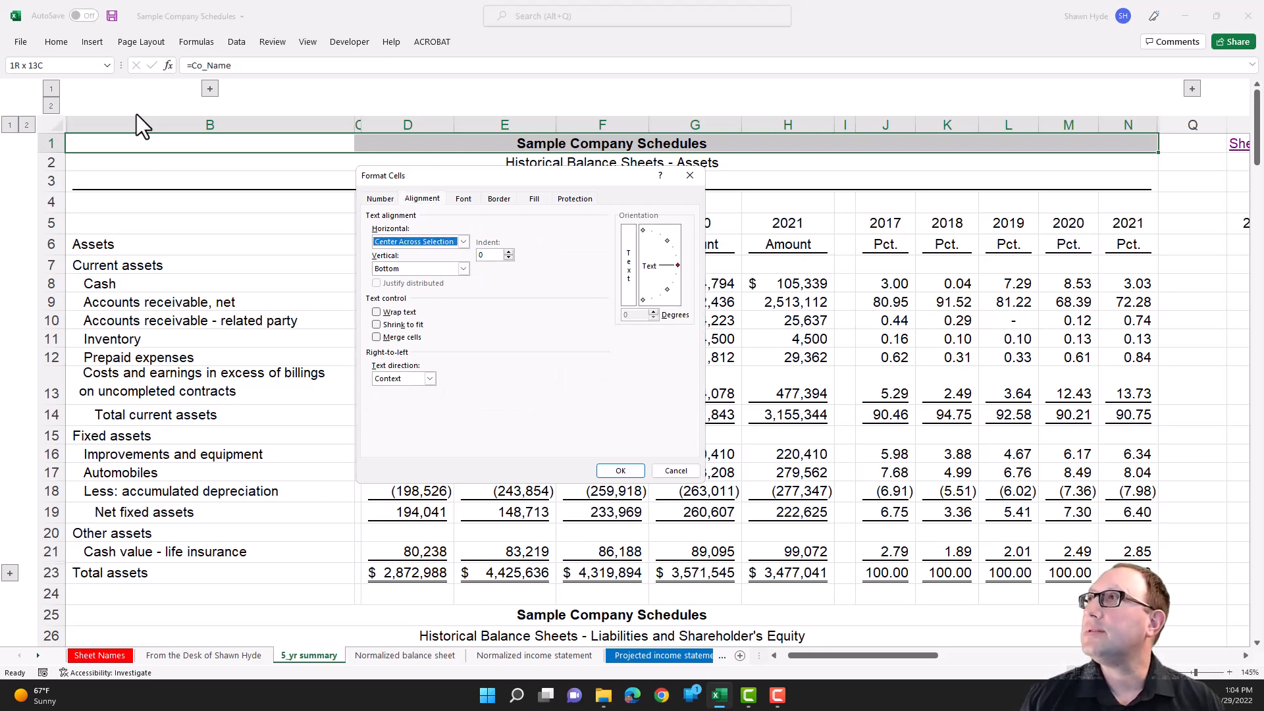
pyautogui.hotkey('alt', 'Down')
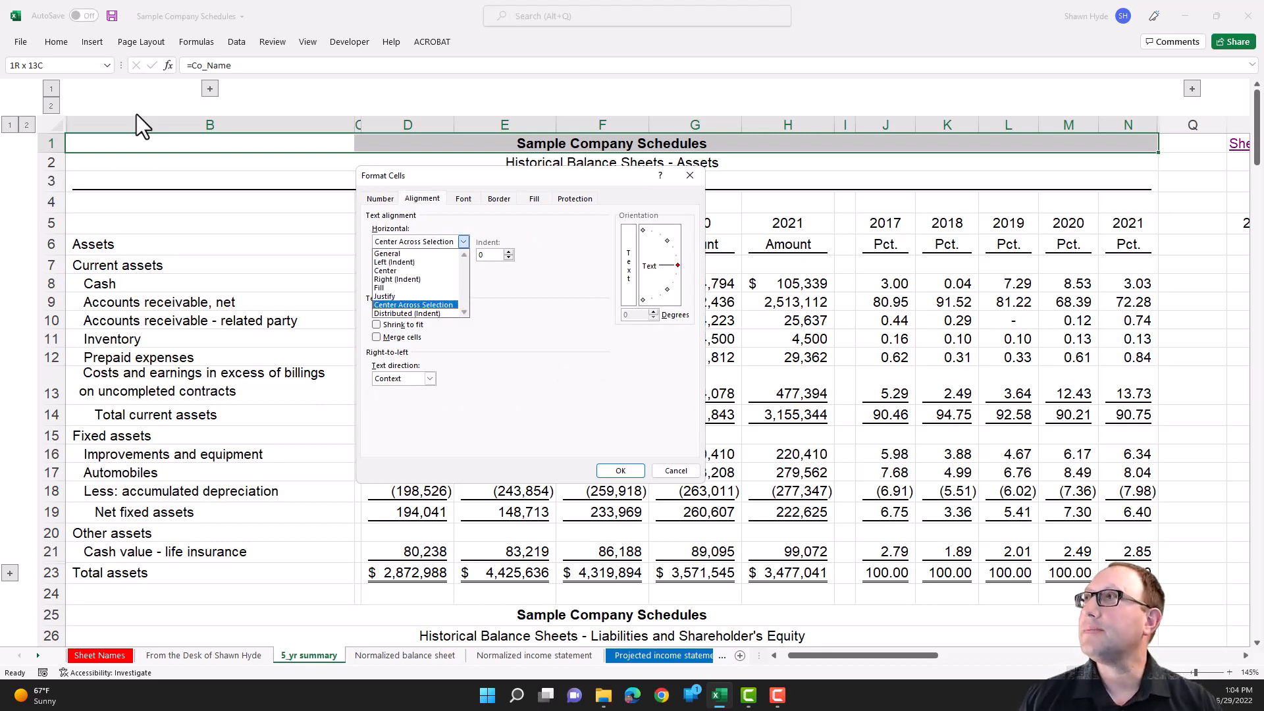
pyautogui.press('Up')
pyautogui.press('Up')
pyautogui.press('Up')
pyautogui.press('Up')
pyautogui.press('Up')
pyautogui.press('Up')
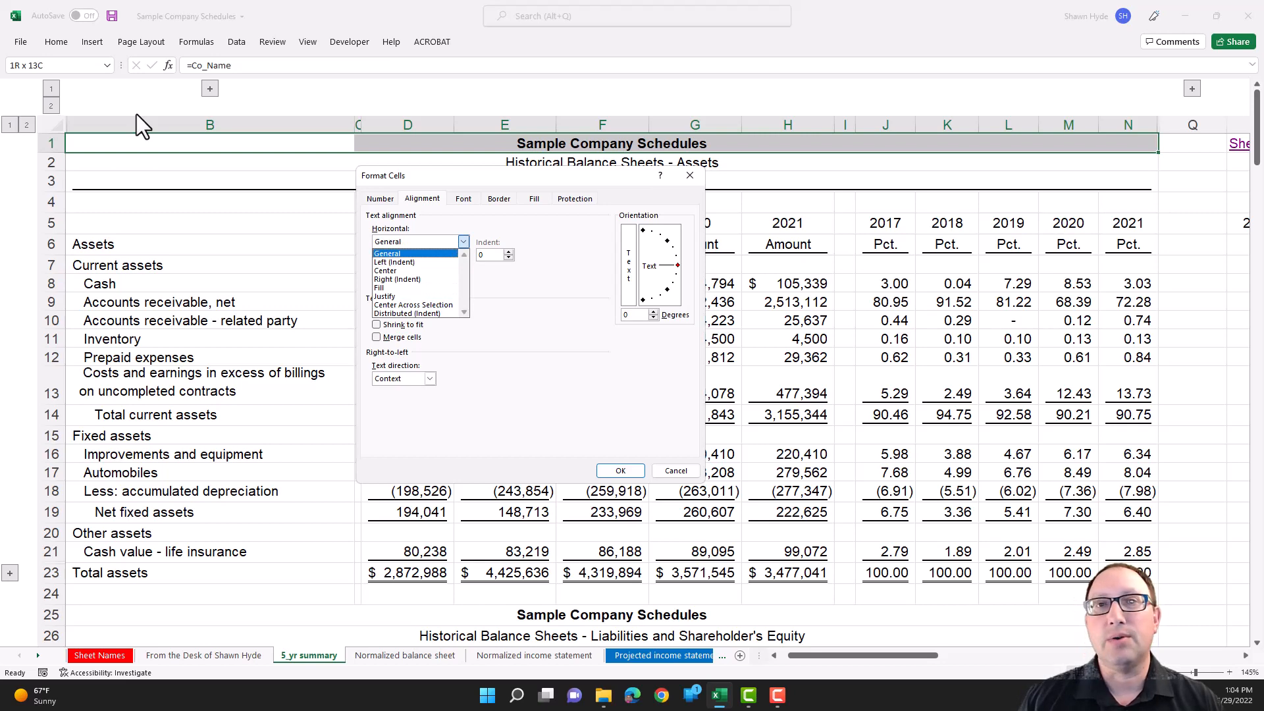
pyautogui.press('Down')
pyautogui.press('Down')
pyautogui.press('Down')
pyautogui.press('Down')
pyautogui.press('Down')
pyautogui.press('Down')
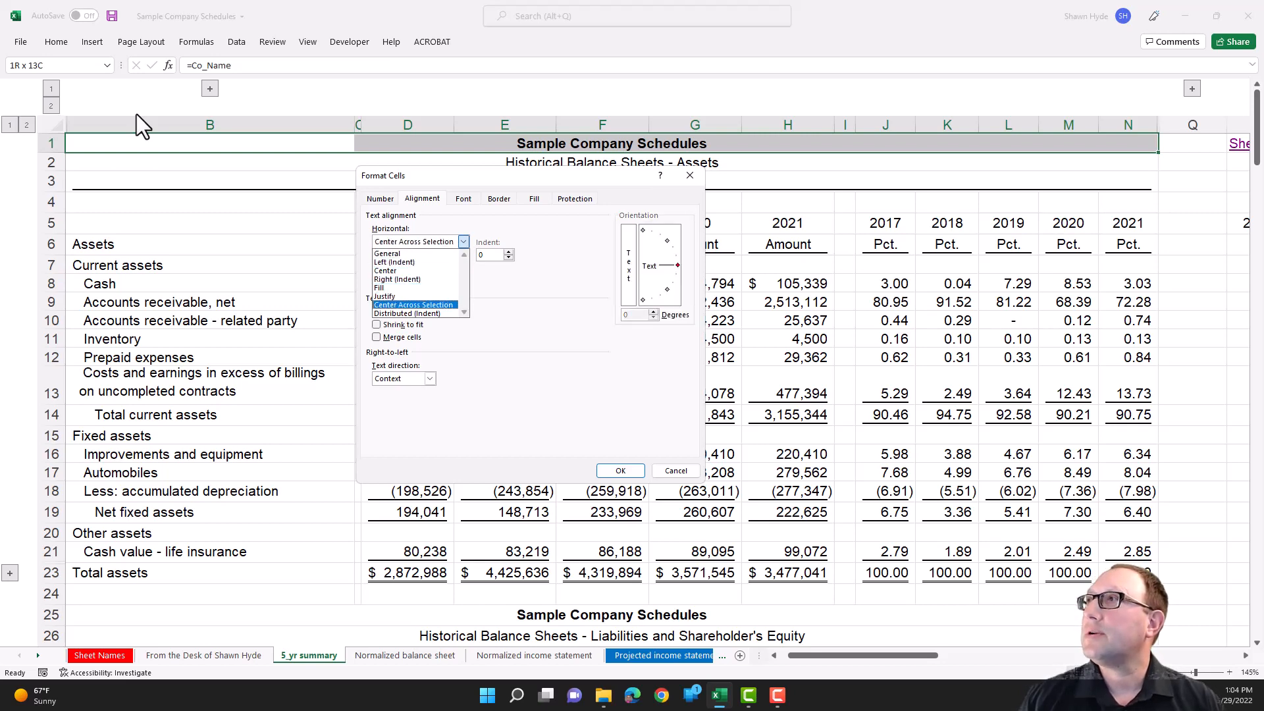
pyautogui.hotkey('alt', 'Up')
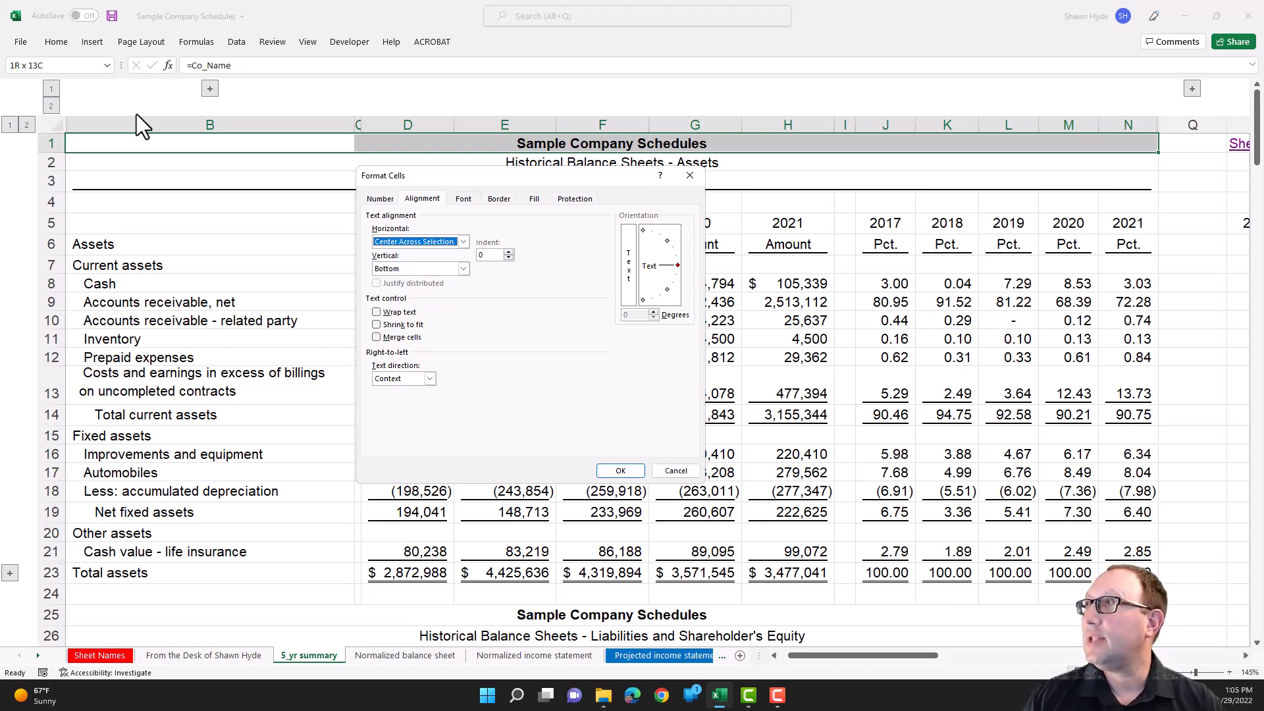
pyautogui.press('Return')
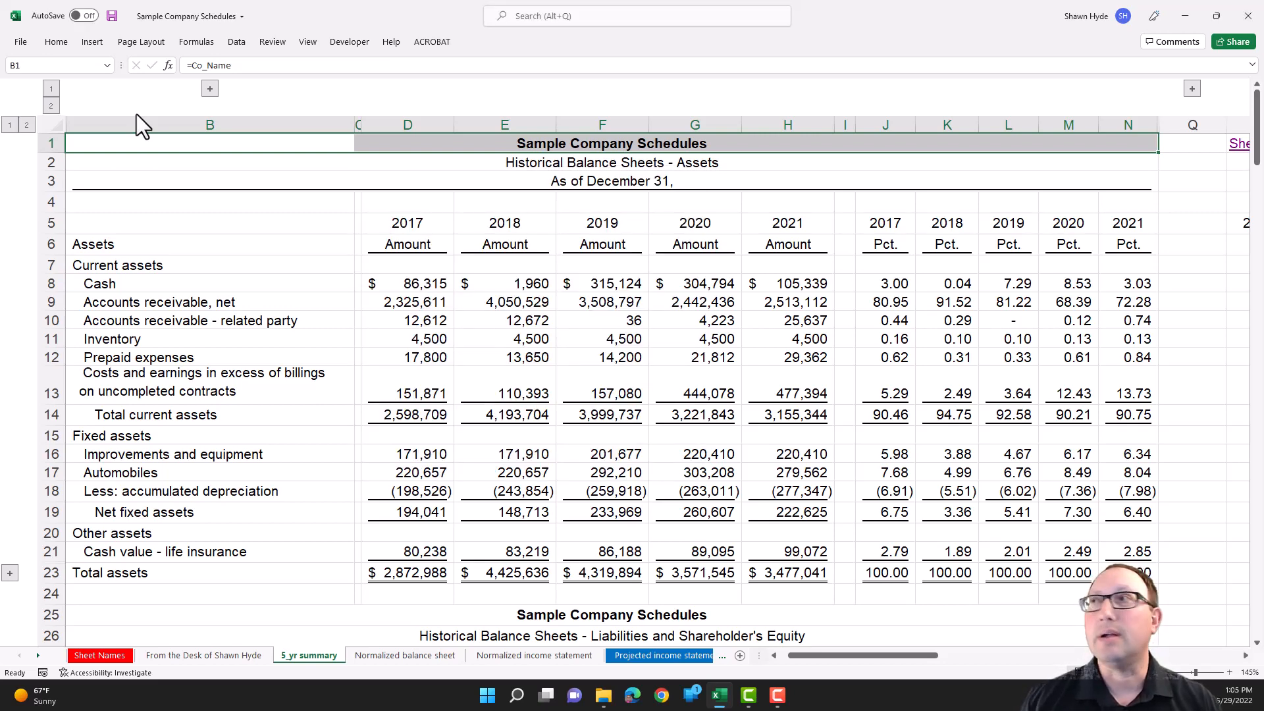
# - Inspect the formula held in title cell B1 and leave it unedited
pyautogui.press('Left')
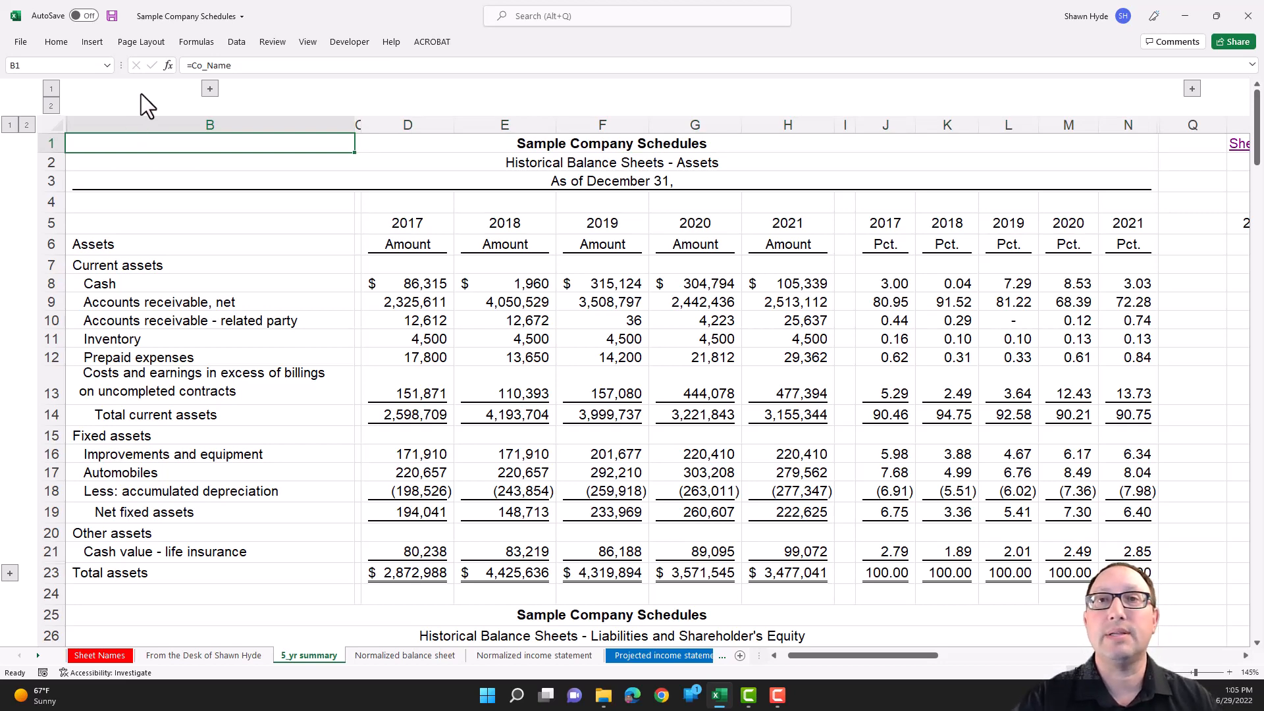
pyautogui.moveTo(237, 65); pyautogui.dragTo(187, 65)
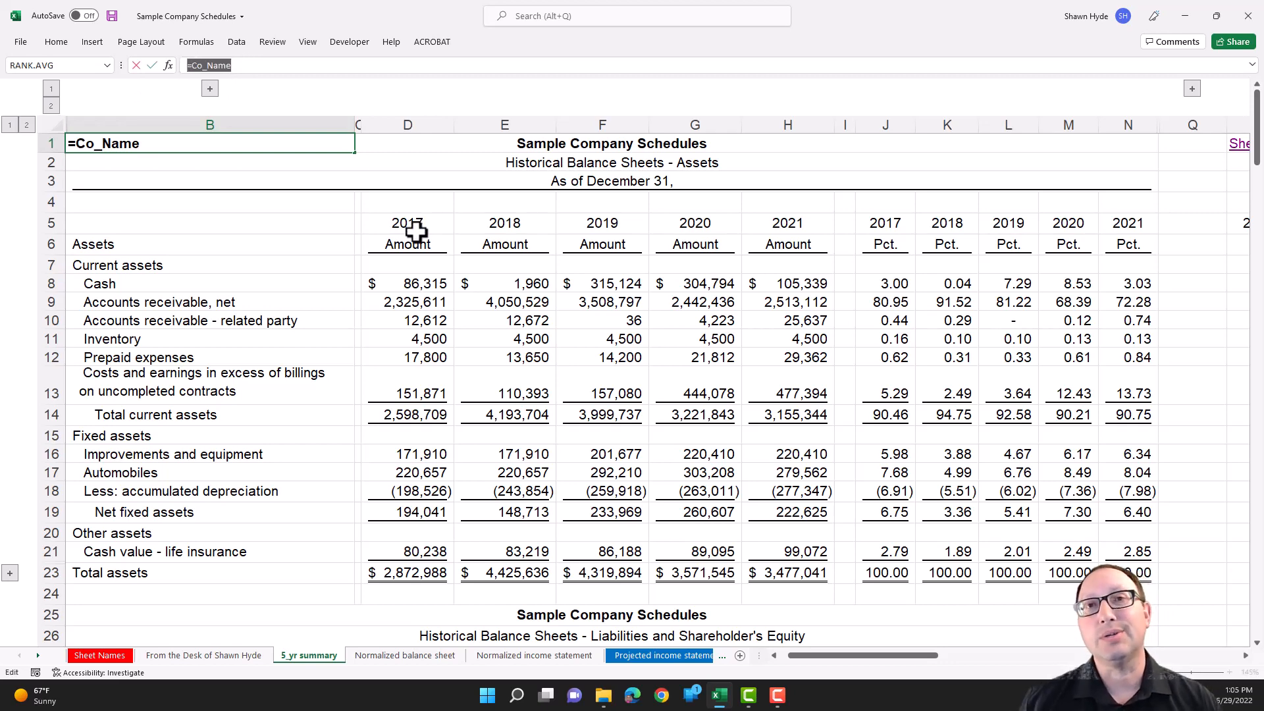
pyautogui.press('Escape')
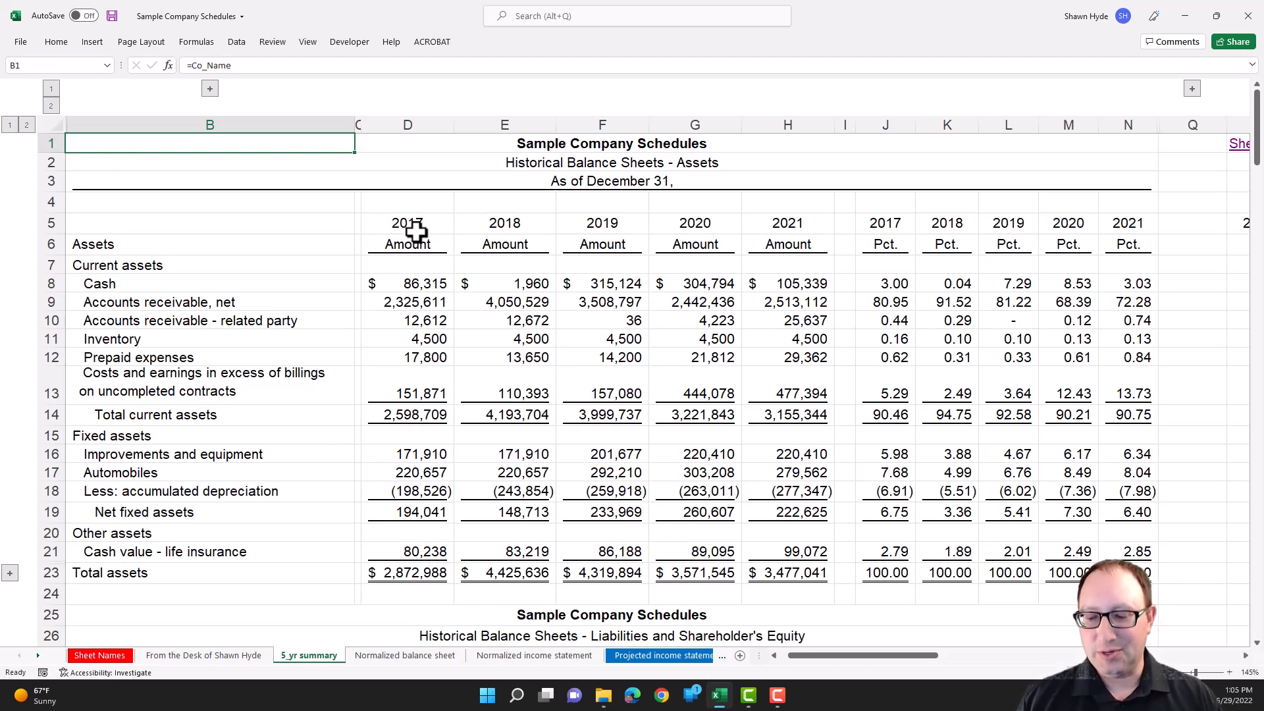
# - Begin an INDEX formula in D9 of the Normalized income statement sheet for 2017 pretax net income
pyautogui.hotkey('ctrl', 'pagedown')
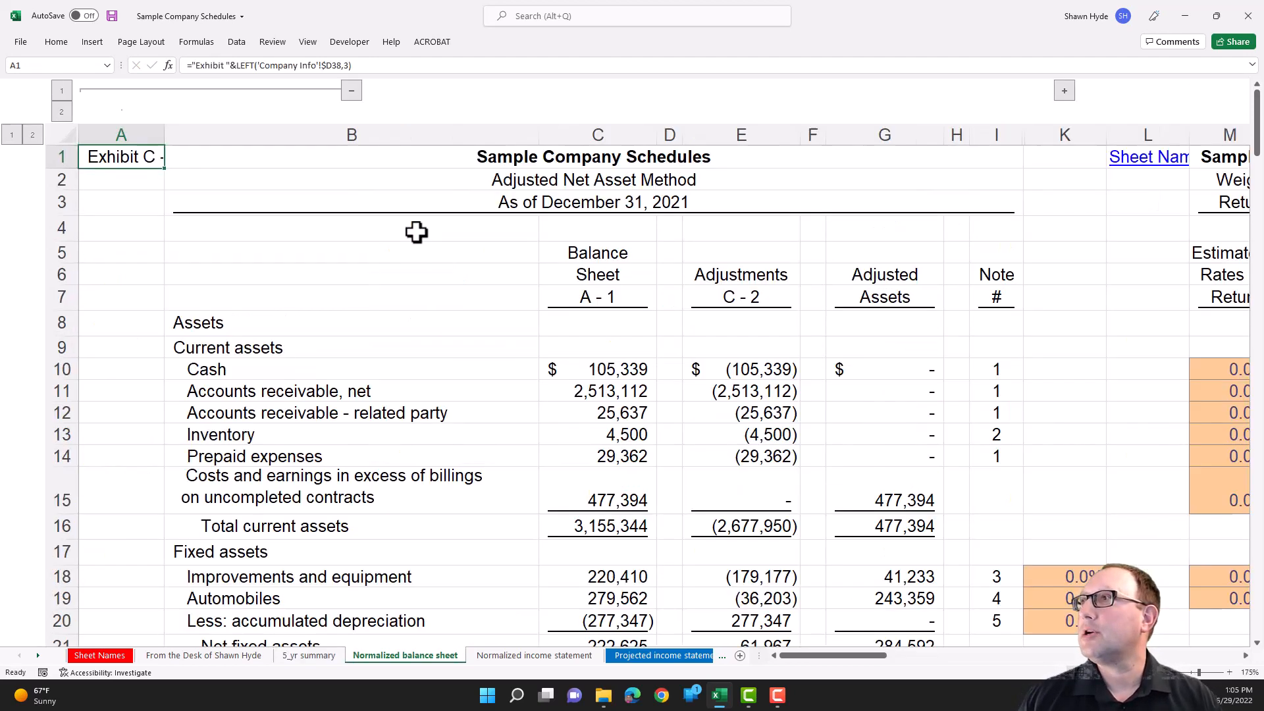
pyautogui.hotkey('ctrl', 'pagedown')
pyautogui.write('=')
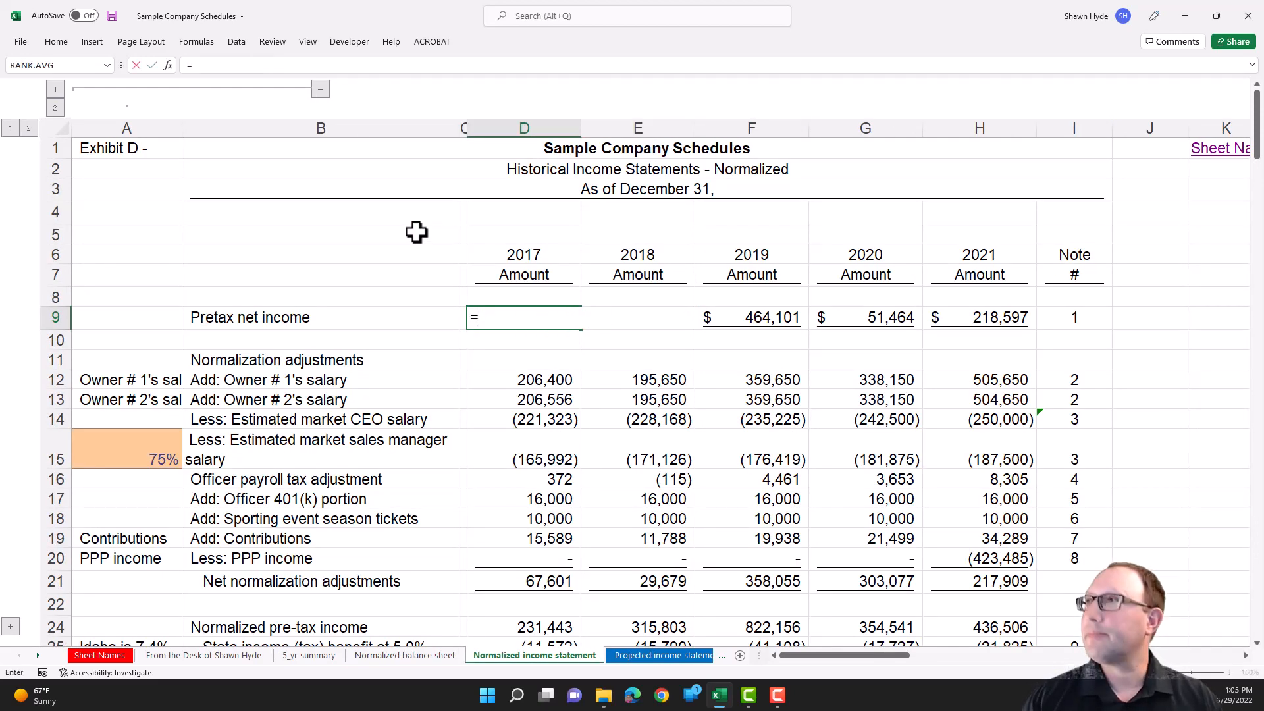
pyautogui.write('in')
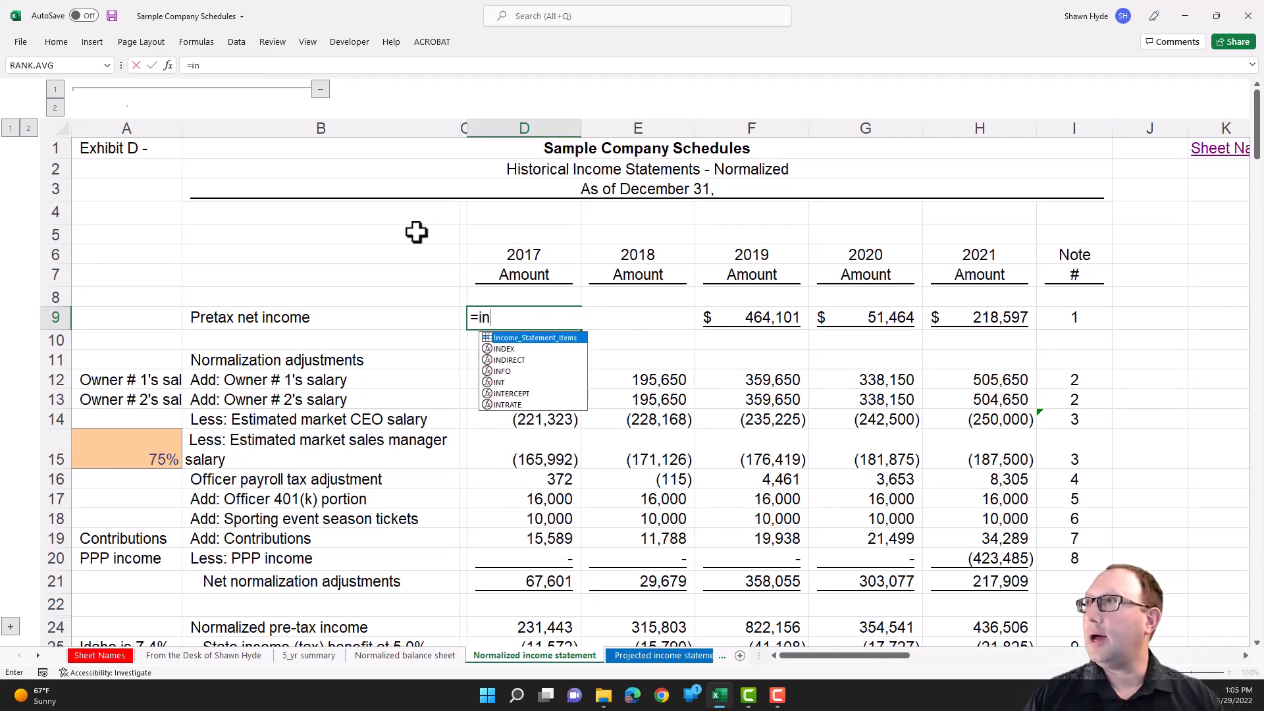
pyautogui.write('d')
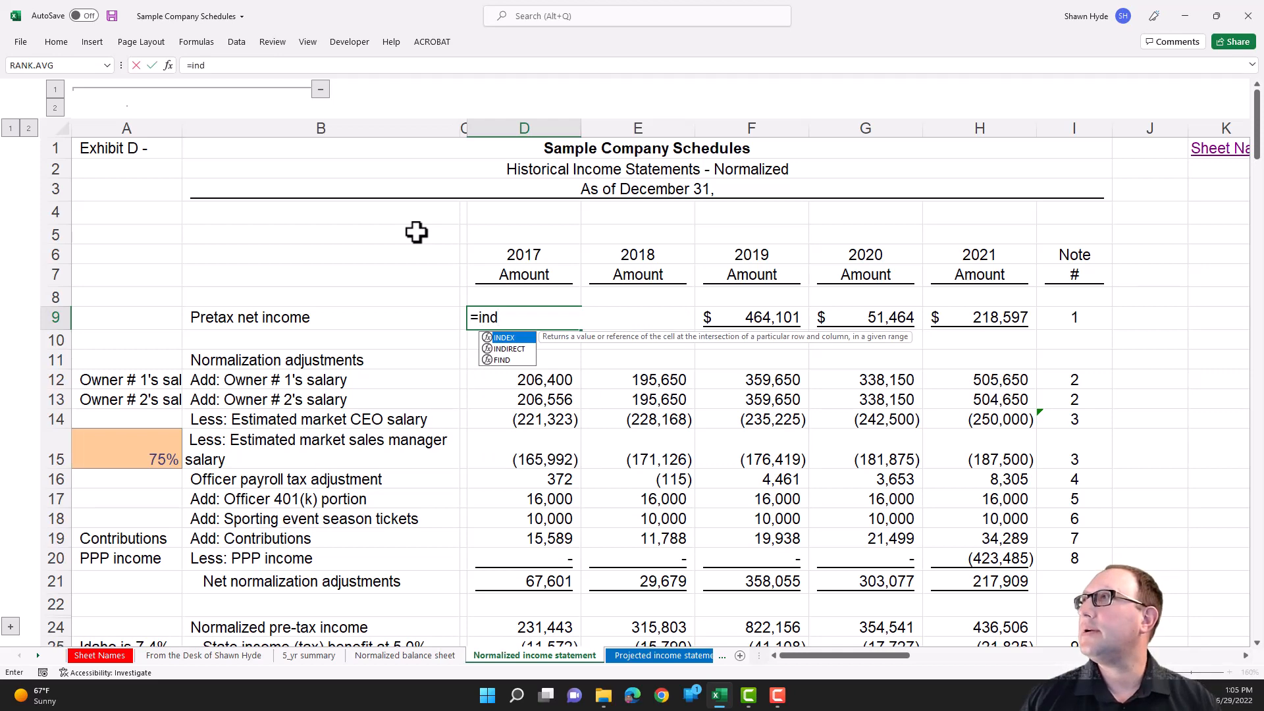
pyautogui.press('Tab')
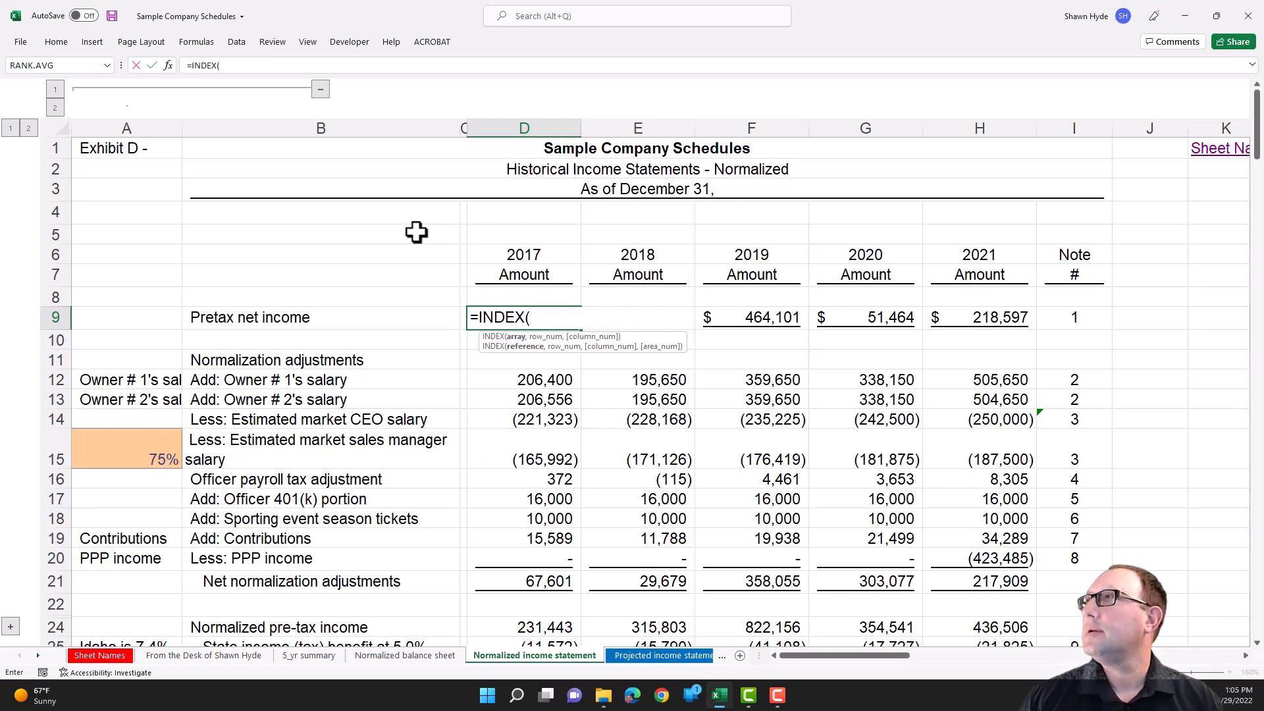
# - Set the INDEX array to whole columns D through H of the 5_yr summary sheet, locked as $D:$H
pyautogui.hotkey('ctrl', 'pageup')
pyautogui.hotkey('ctrl', 'pageup')
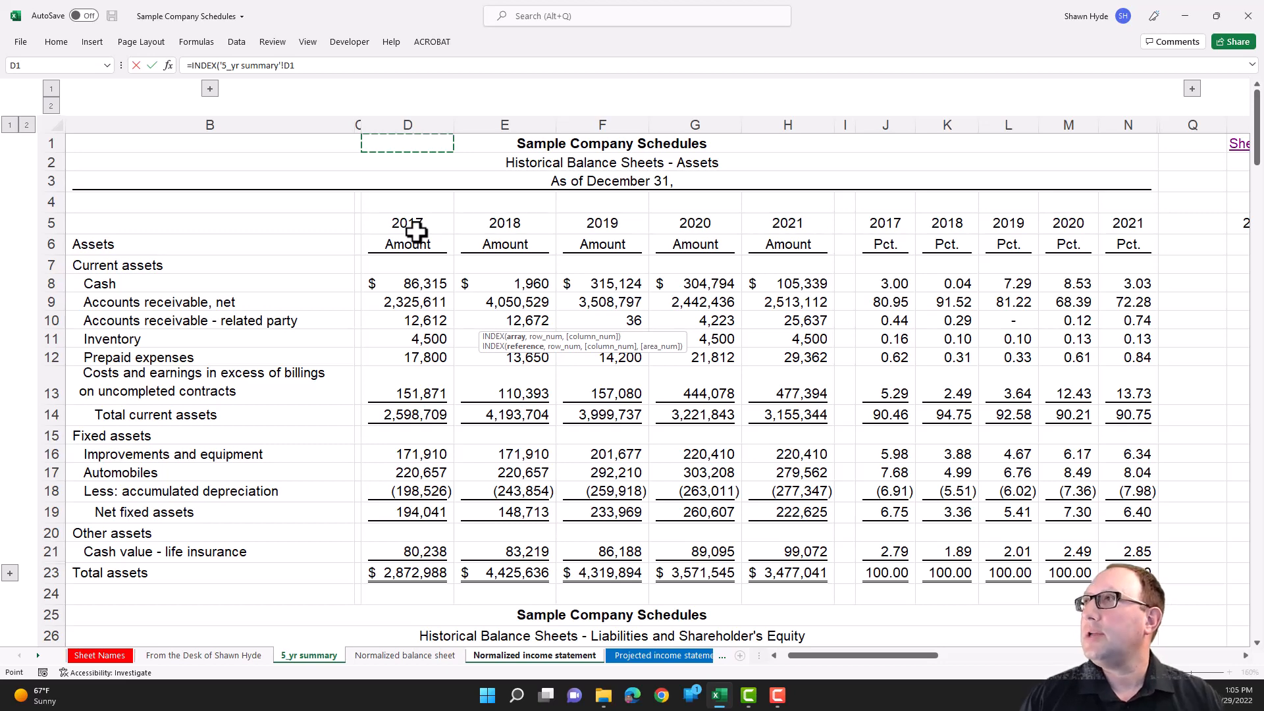
pyautogui.hotkey('ctrl', 'space')
pyautogui.hotkey('shift', 'Right')
pyautogui.hotkey('shift', 'Right')
pyautogui.hotkey('shift', 'Right')
pyautogui.hotkey('shift', 'Right')
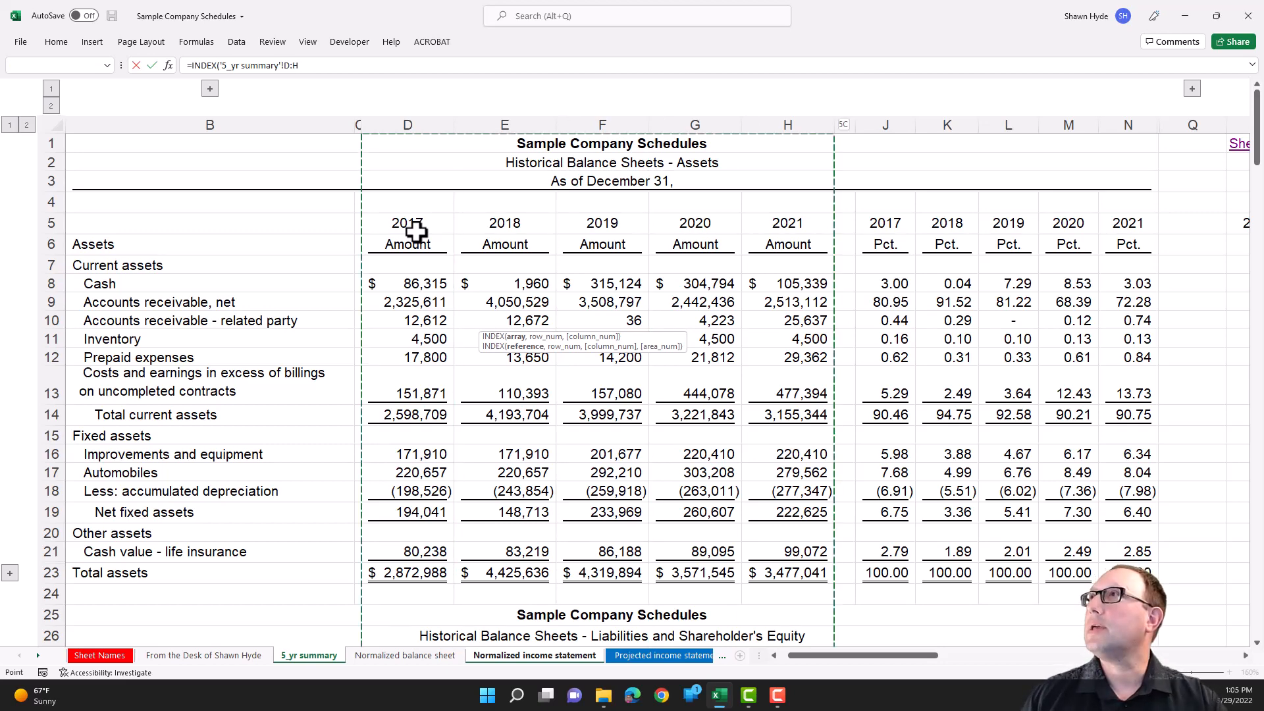
pyautogui.press('F4')
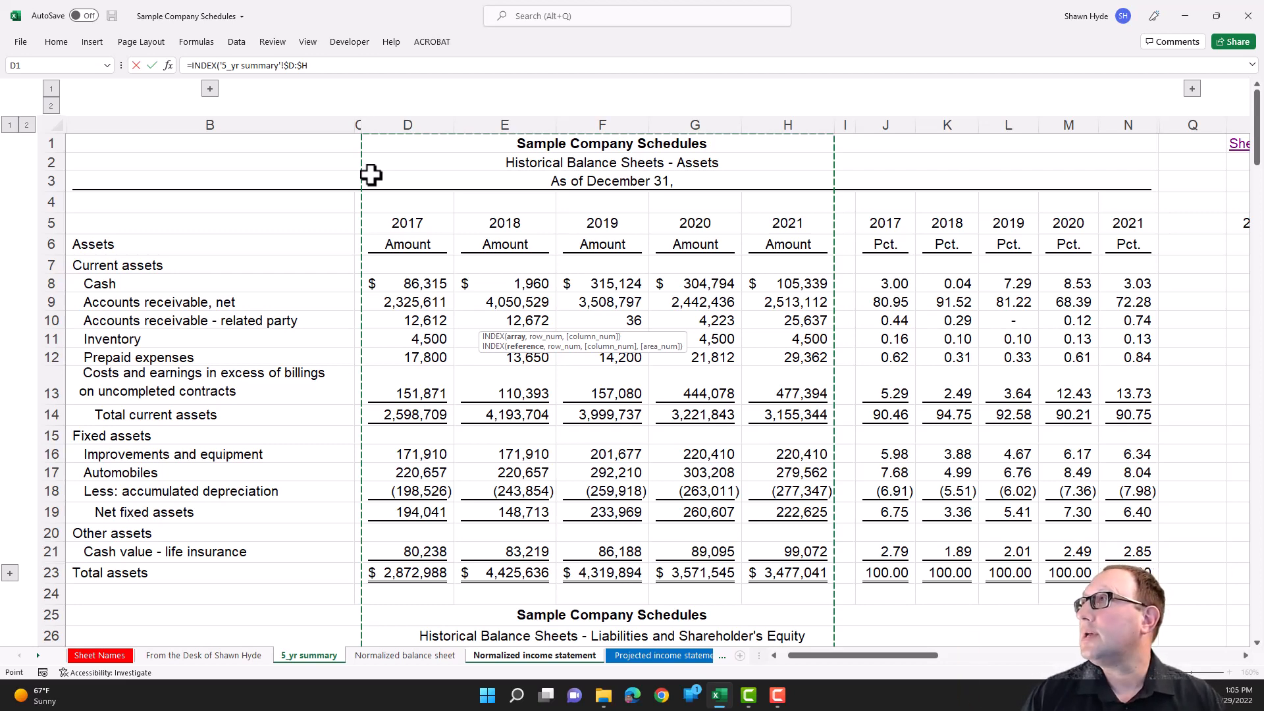
pyautogui.write(',')
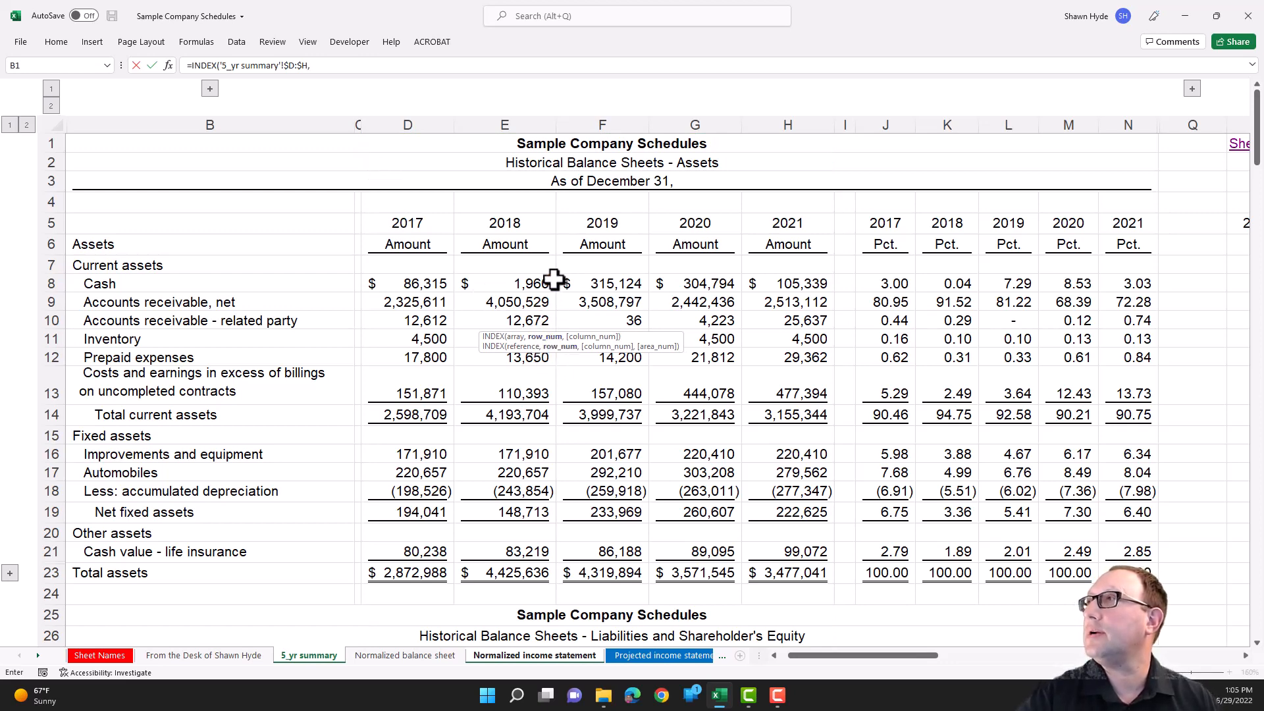
pyautogui.write('mat')
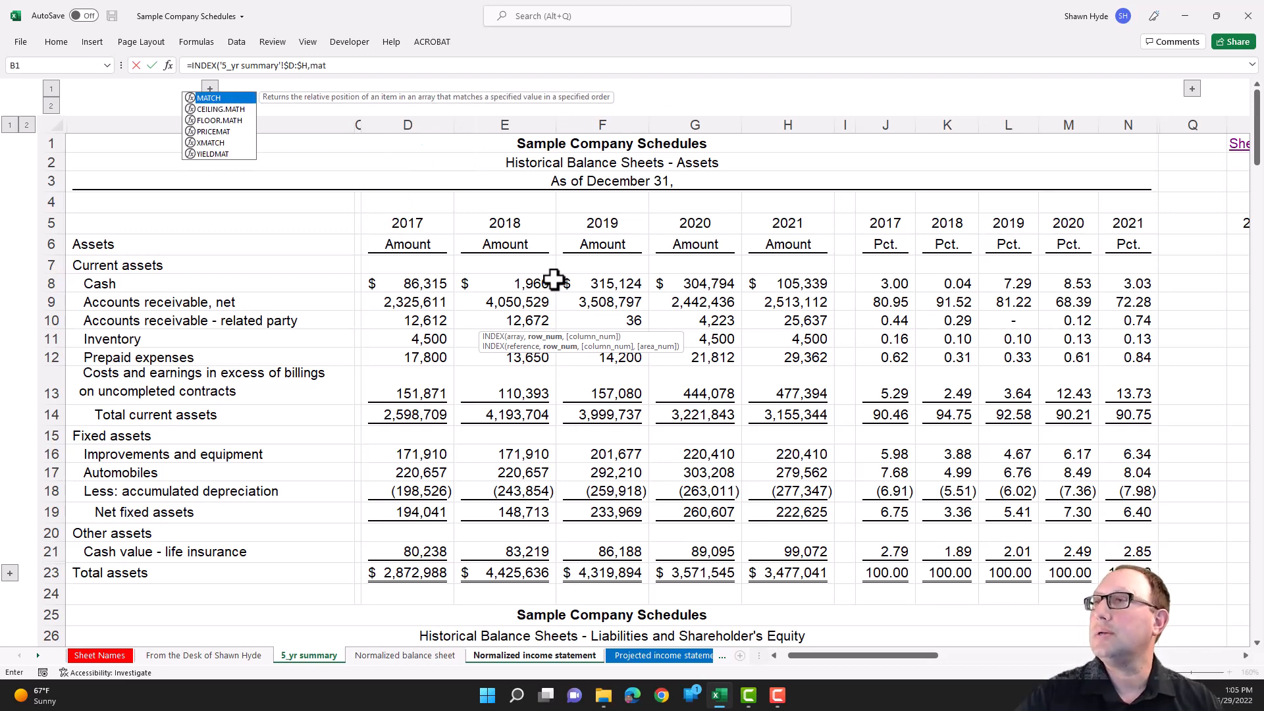
# - Use MATCH for the INDEX row number, with the Pretax net income label in B9 of the Normalized income statement as lookup value
pyautogui.doubleClick(224, 97)
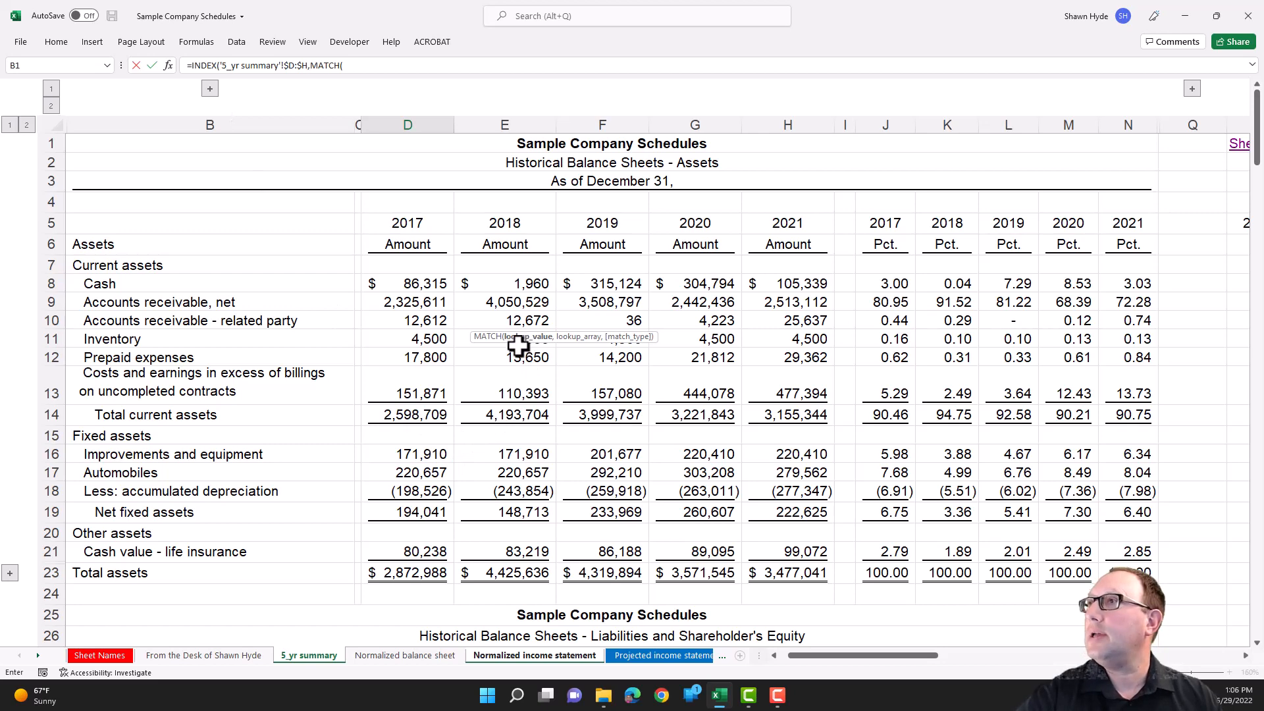
pyautogui.hotkey('ctrl', 'pagedown')
pyautogui.hotkey('ctrl', 'pagedown')
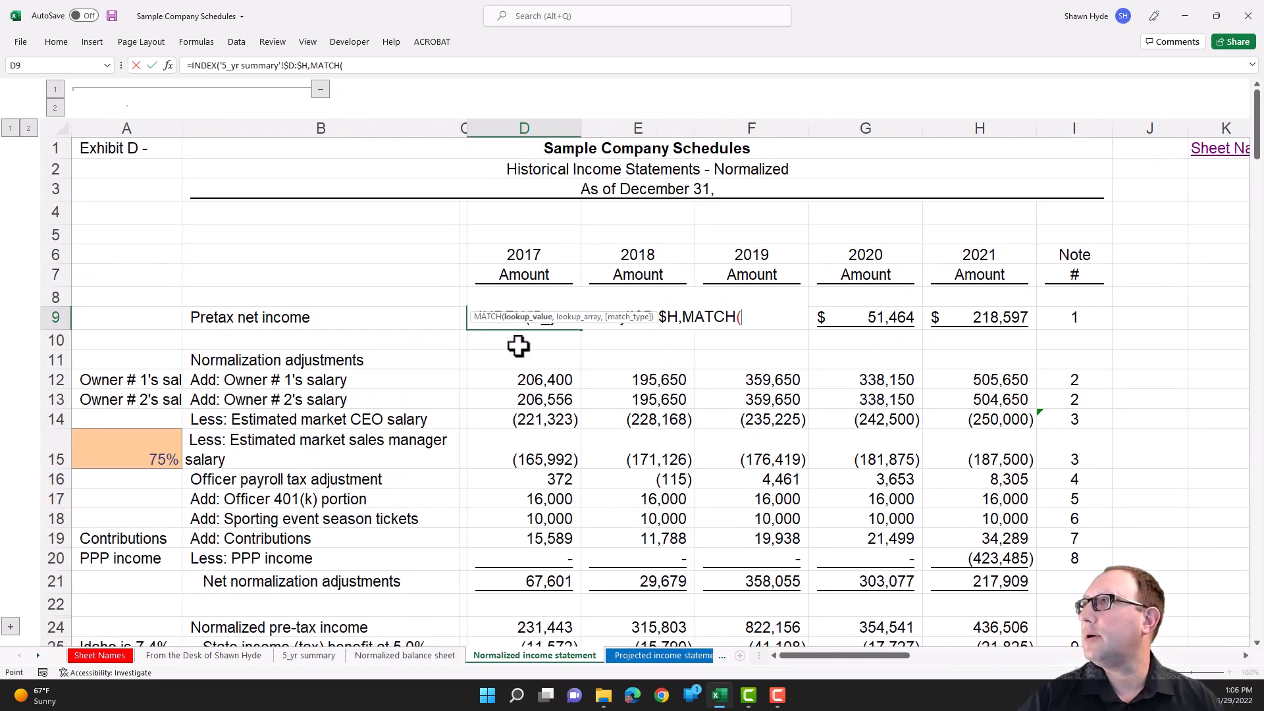
pyautogui.click(263, 319)
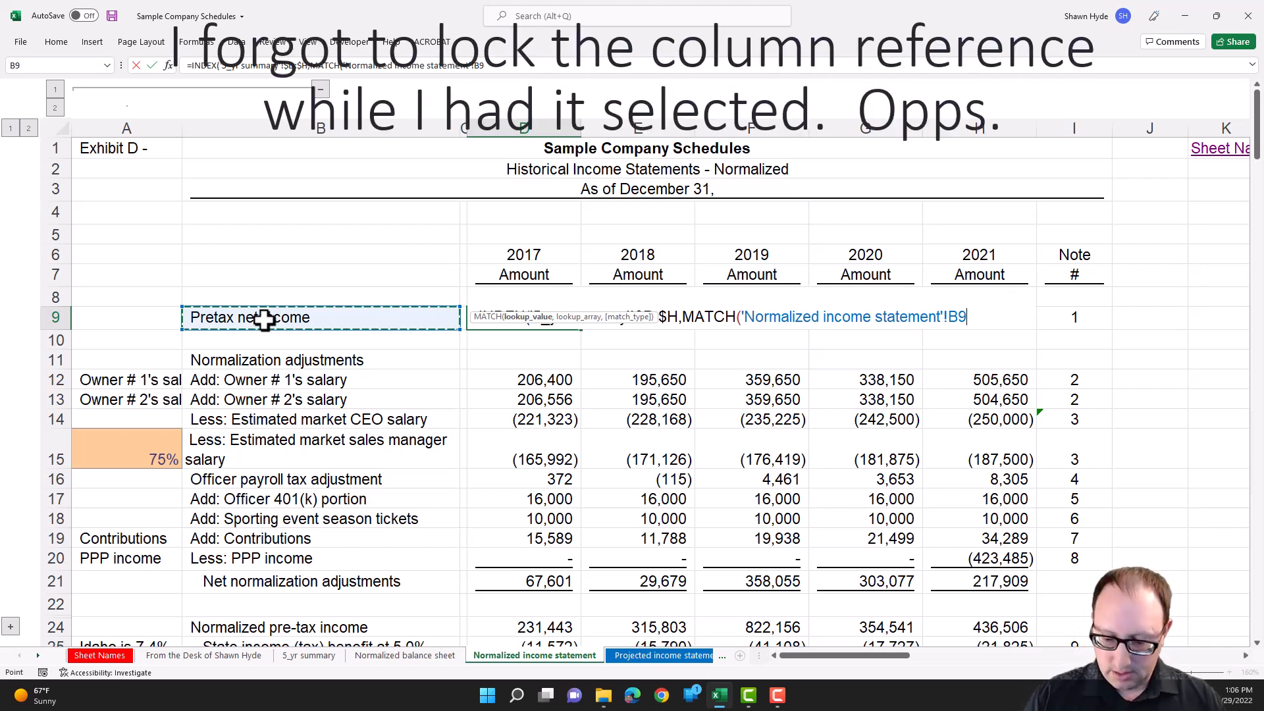
pyautogui.write(',')
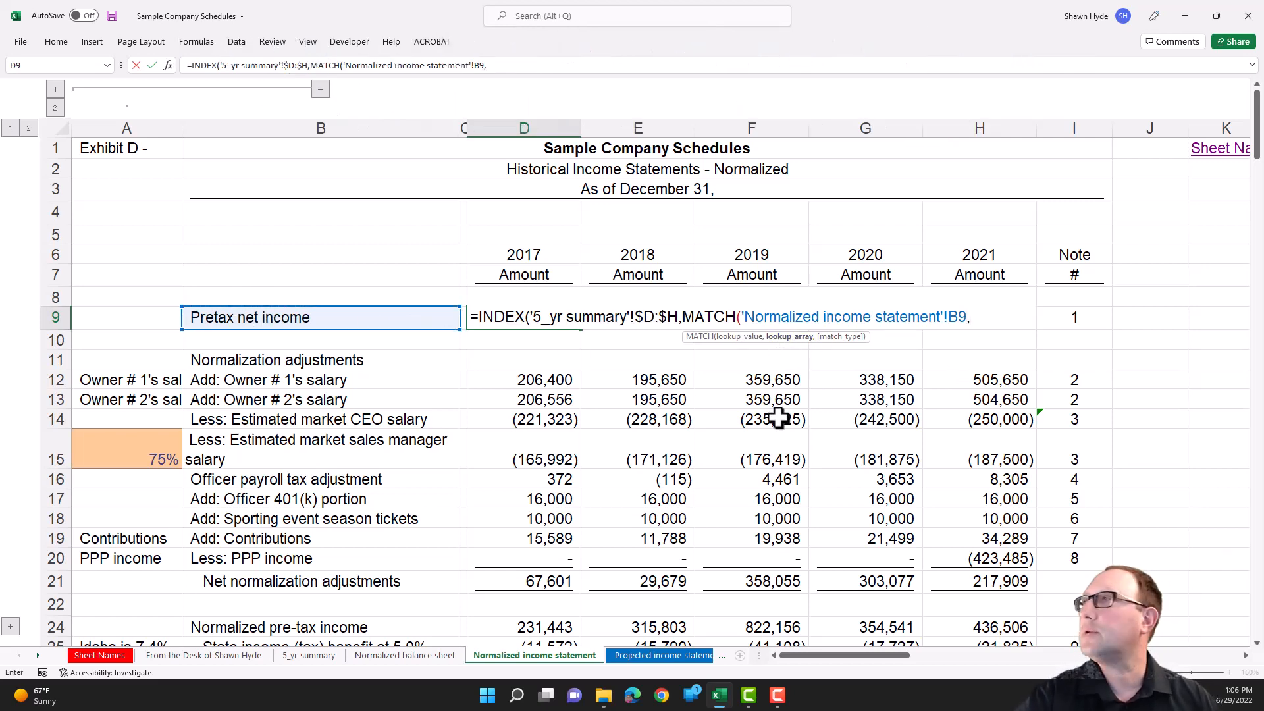
# - Set the MATCH lookup array to column B of the 5_yr summary sheet, locked as $B:$B, with match type 0
pyautogui.hotkey('ctrl', 'pageup')
pyautogui.hotkey('ctrl', 'pageup')
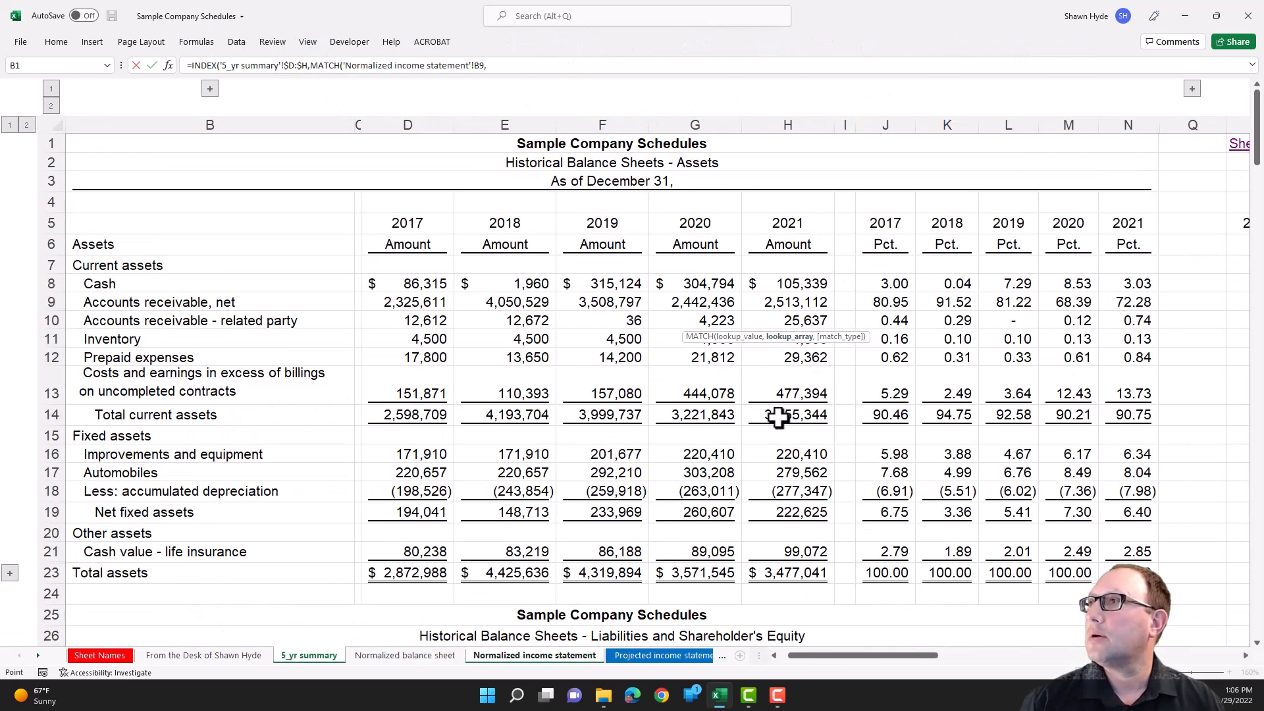
pyautogui.click(197, 336)
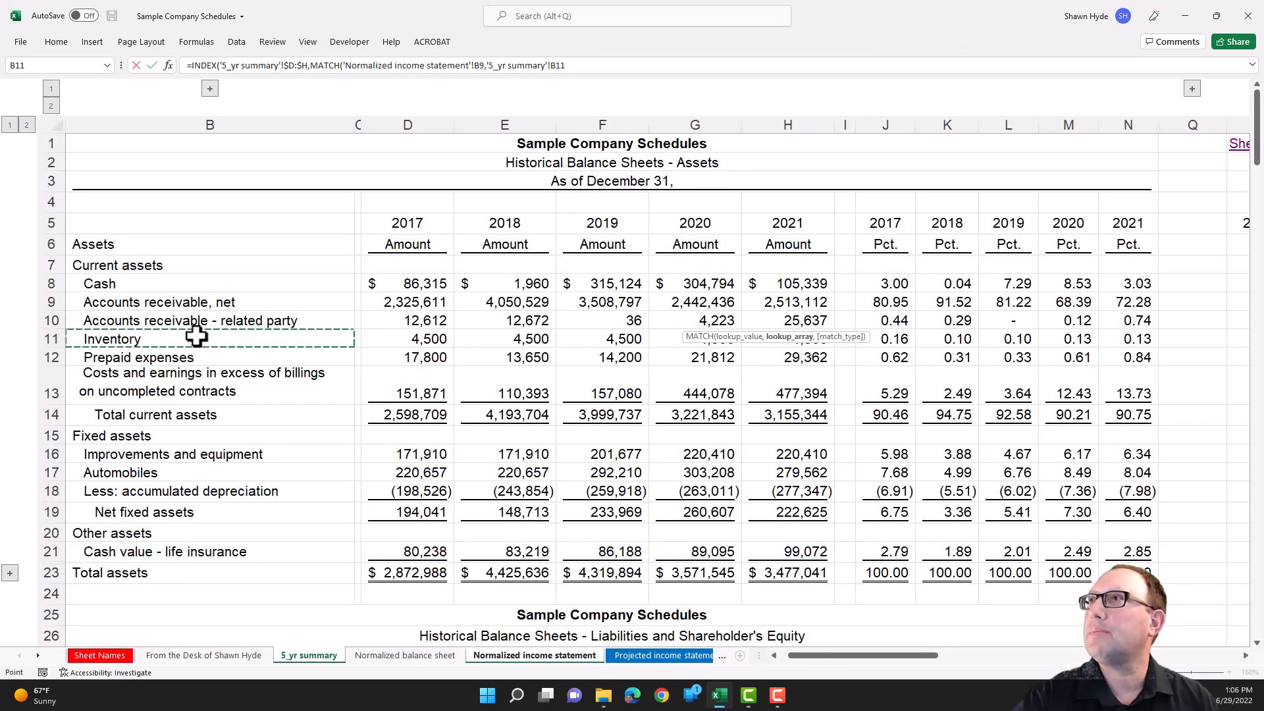
pyautogui.hotkey('ctrl', 'space')
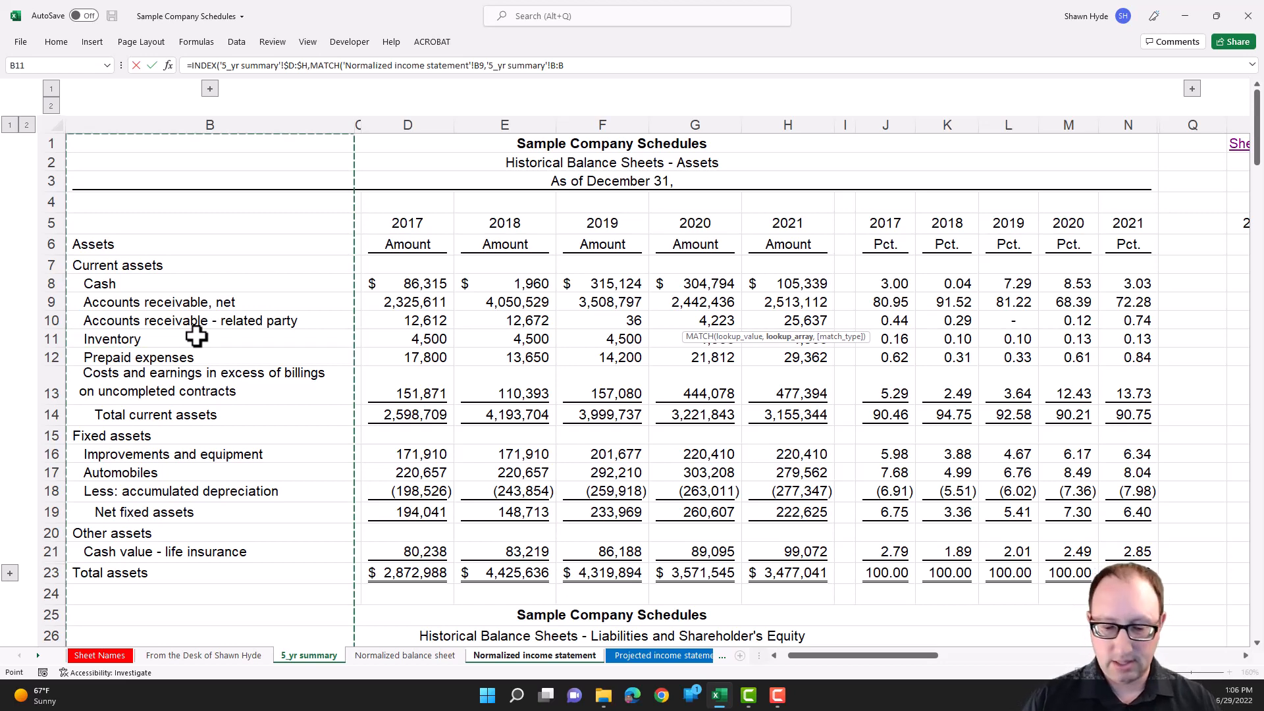
pyautogui.press('F4')
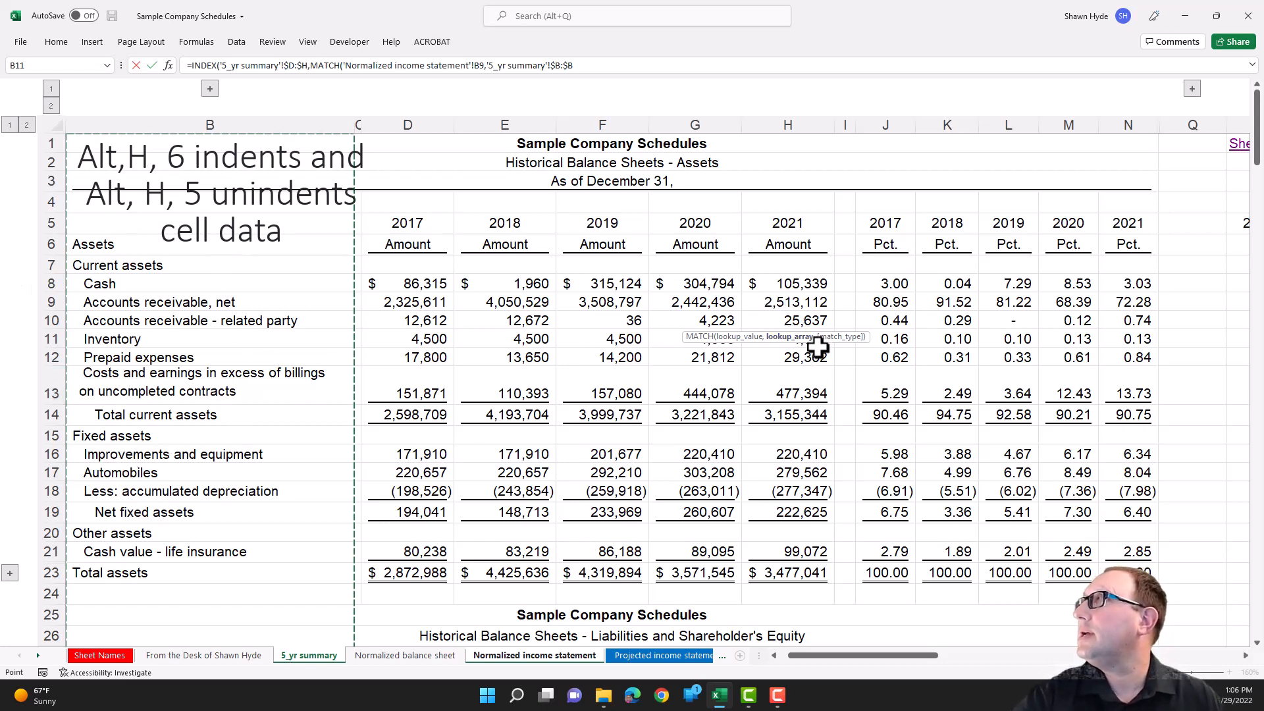
pyautogui.write(',')
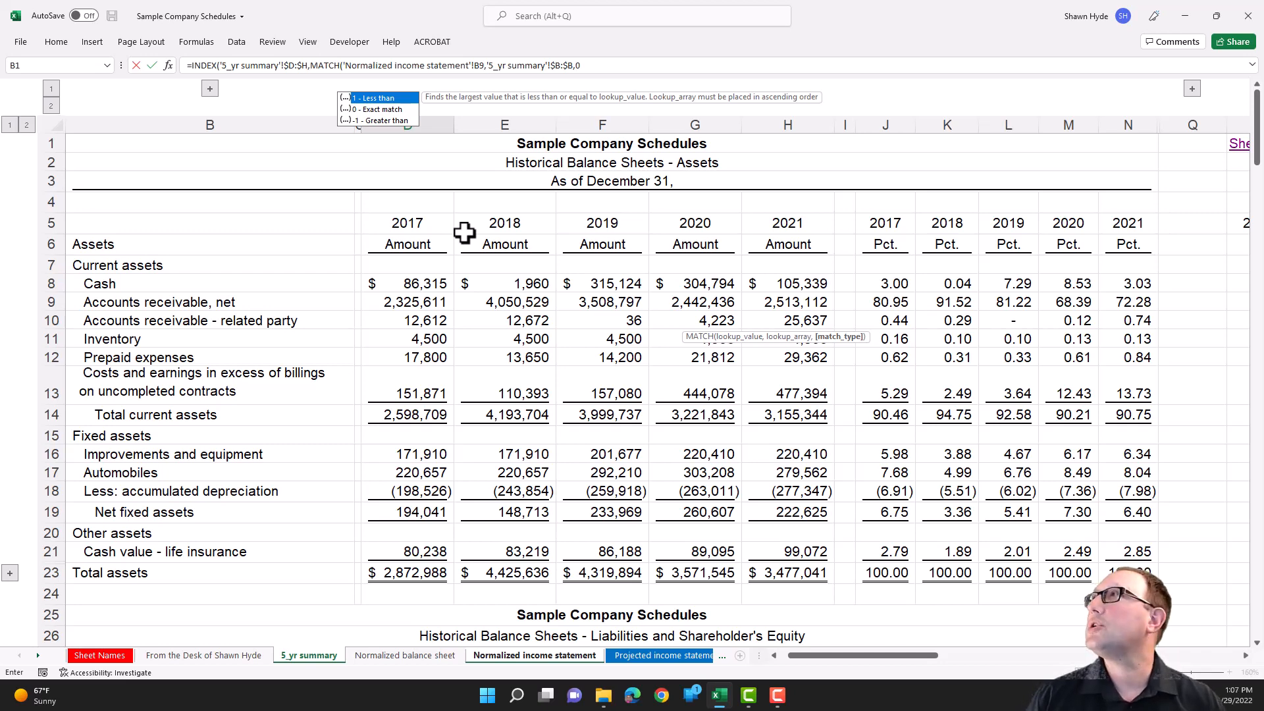
# - Close the row MATCH and begin a second MATCH for the INDEX column number, using the 2017 heading as lookup value, row-locked as D$6
pyautogui.write('0)')
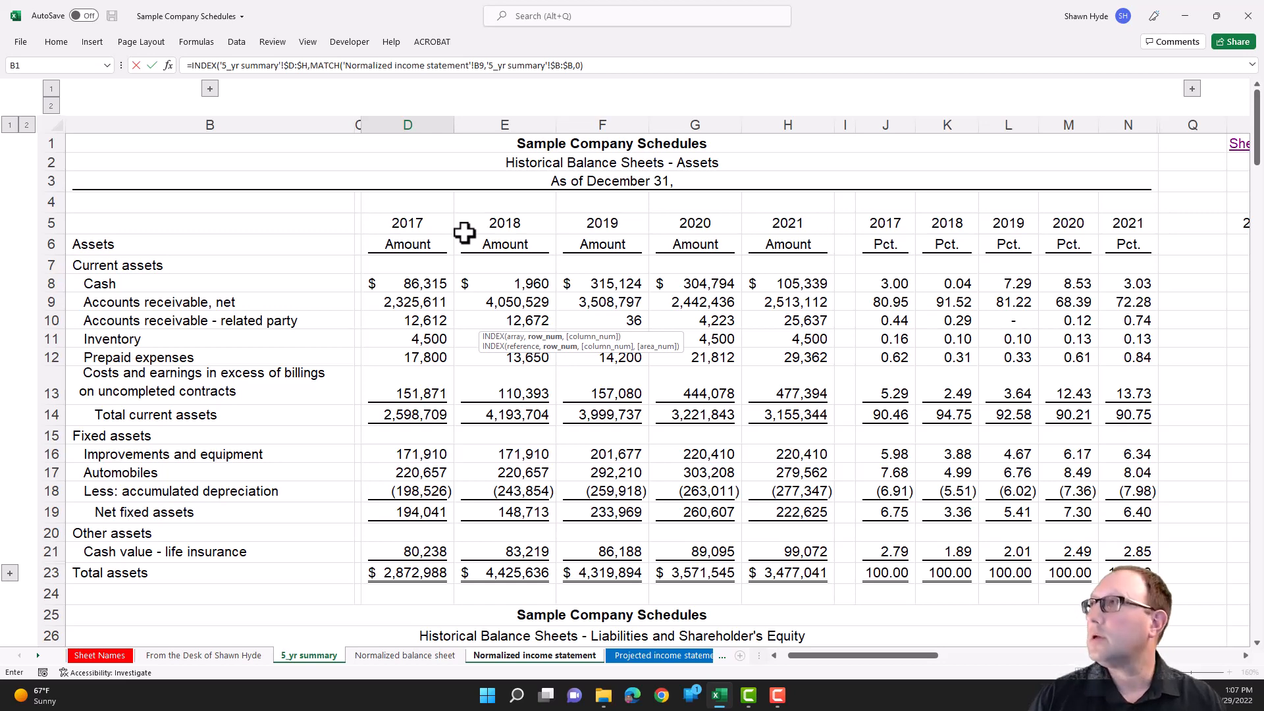
pyautogui.write(',')
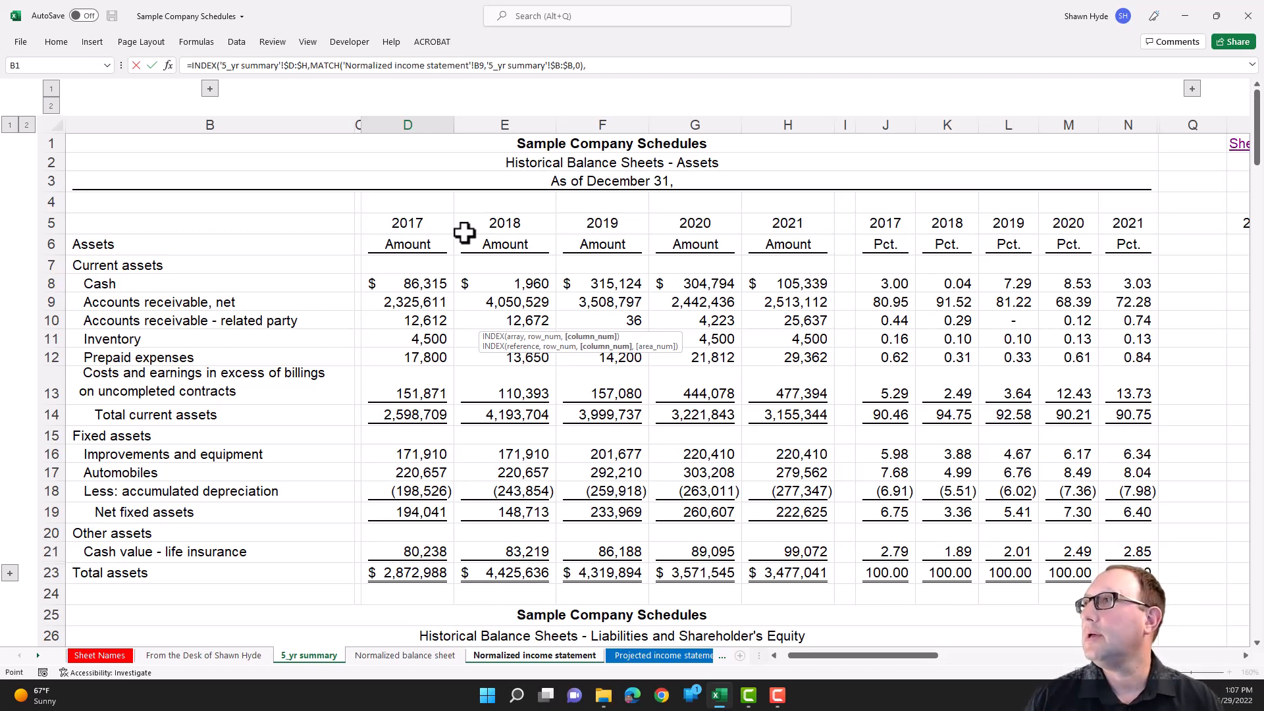
pyautogui.hotkey('ctrl', 'pagedown')
pyautogui.hotkey('ctrl', 'pagedown')
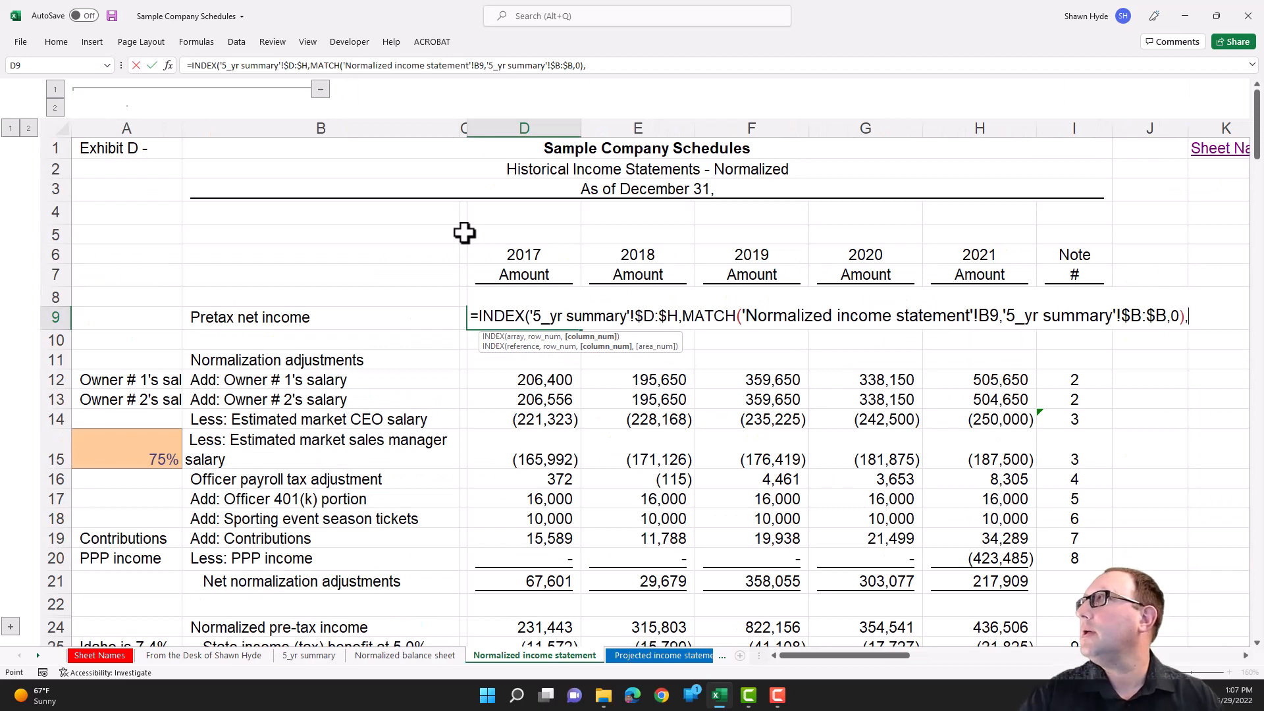
pyautogui.write('mat')
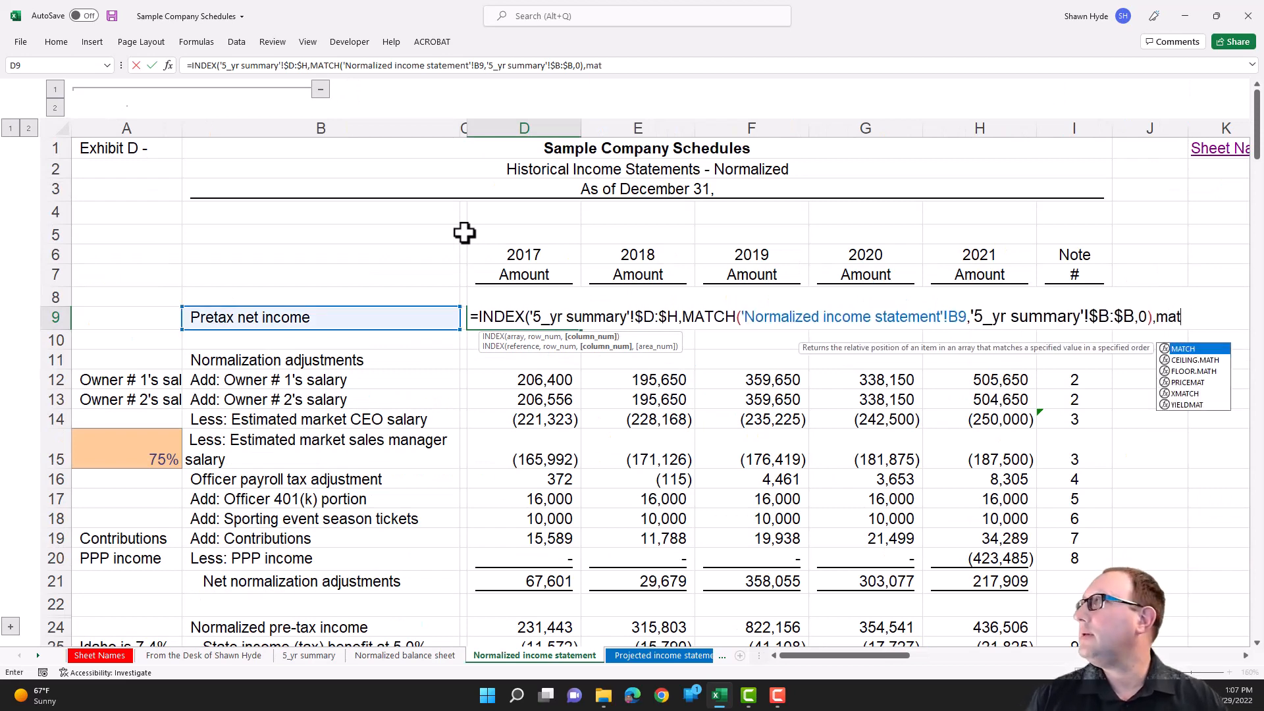
pyautogui.press('Tab')
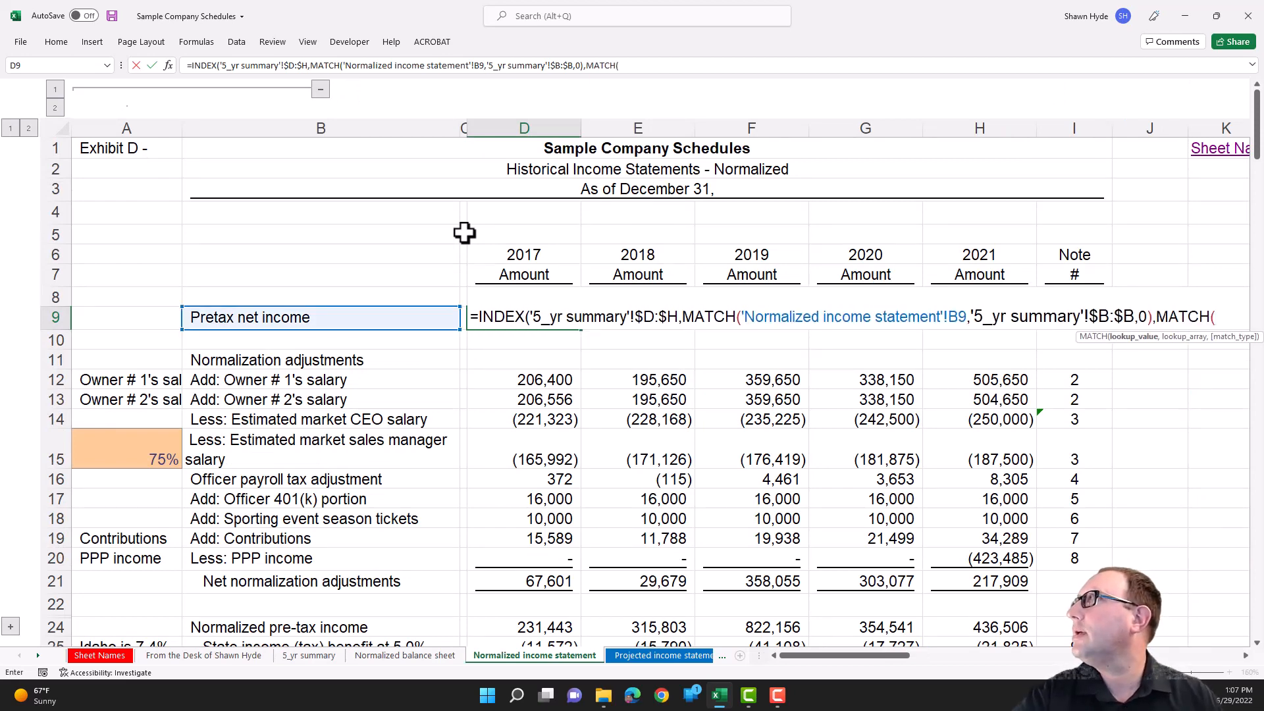
pyautogui.click(522, 255)
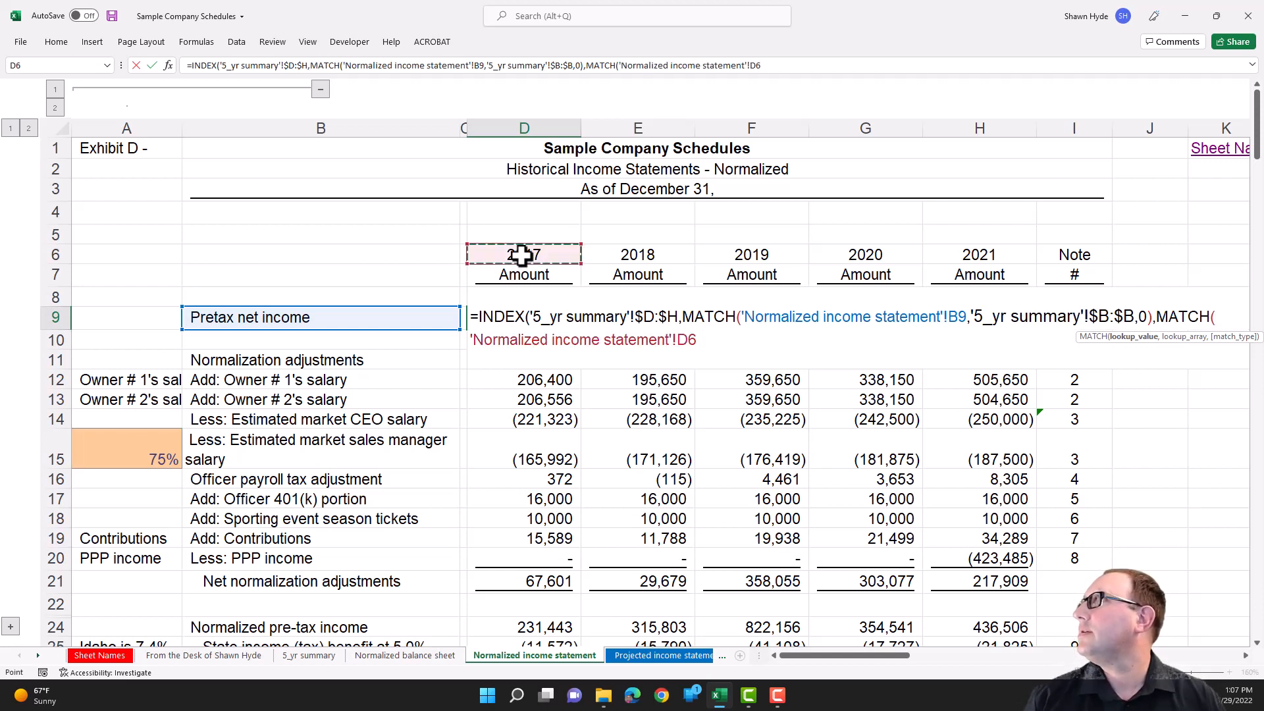
pyautogui.press('F4')
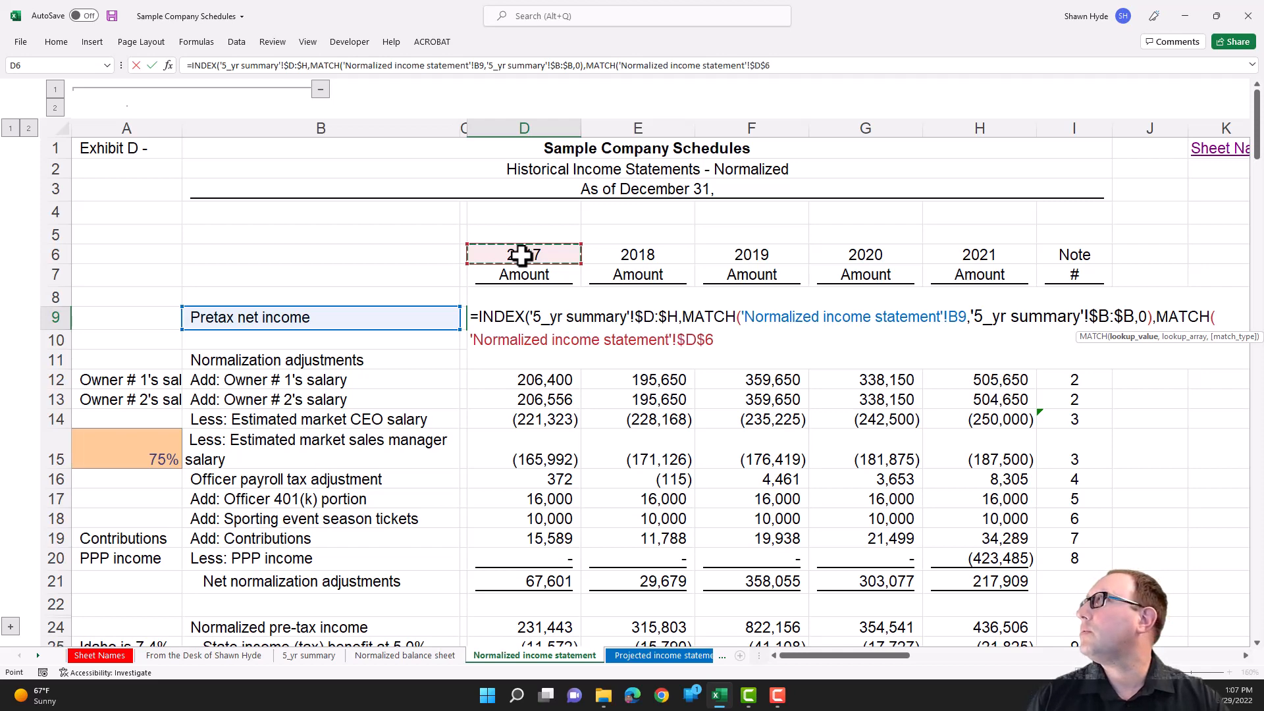
pyautogui.press('F4')
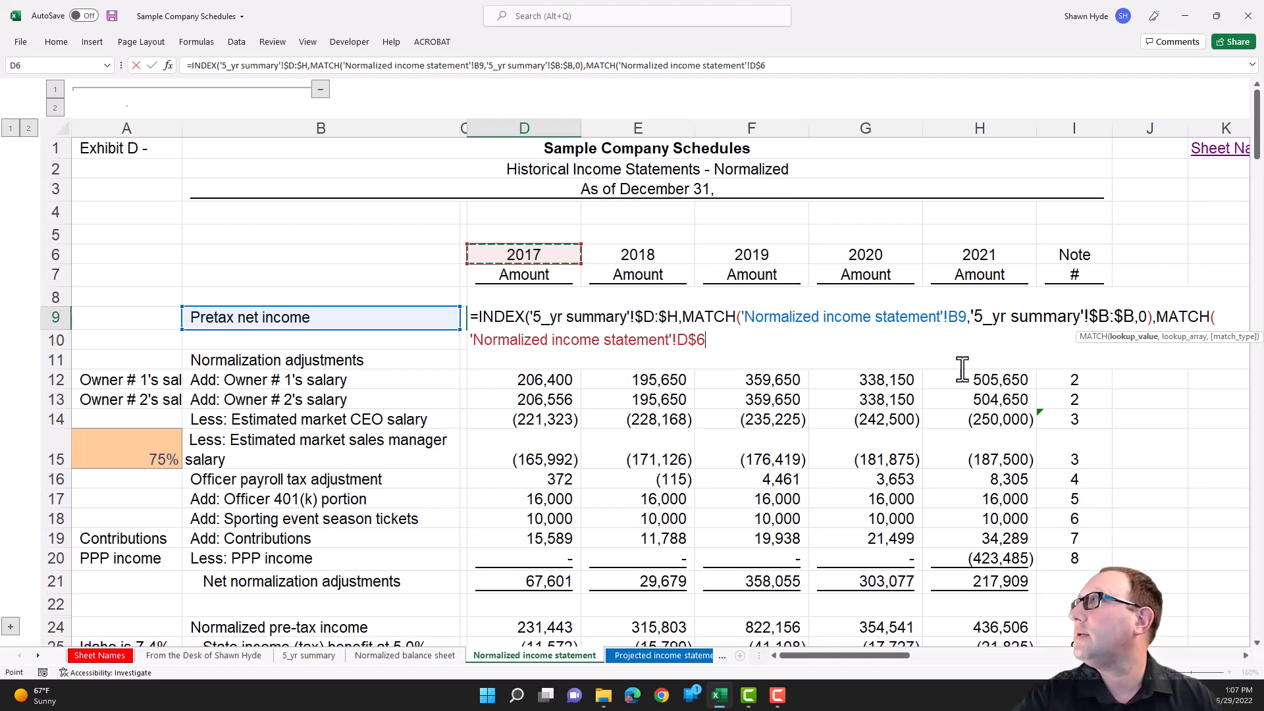
# - Lock only the column of the first MATCH's lookup value, making it $B9
pyautogui.click(962, 336)
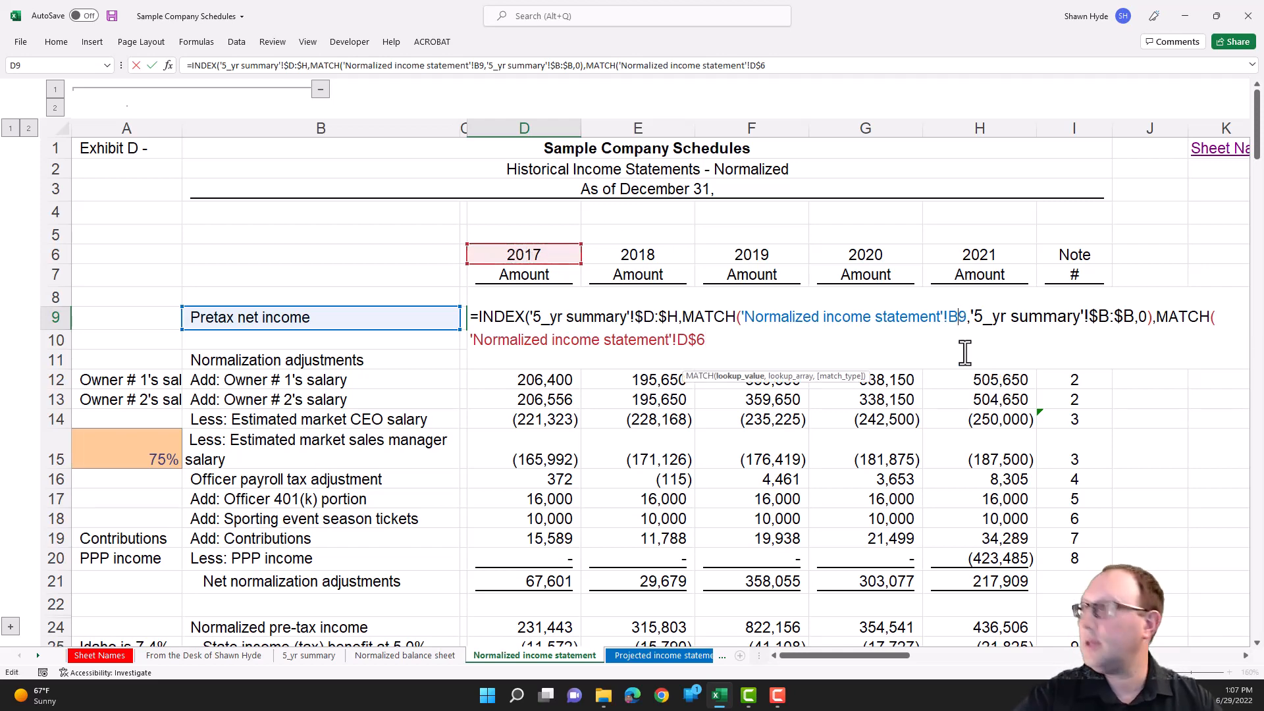
pyautogui.press('F4')
pyautogui.press('F4')
pyautogui.press('F4')
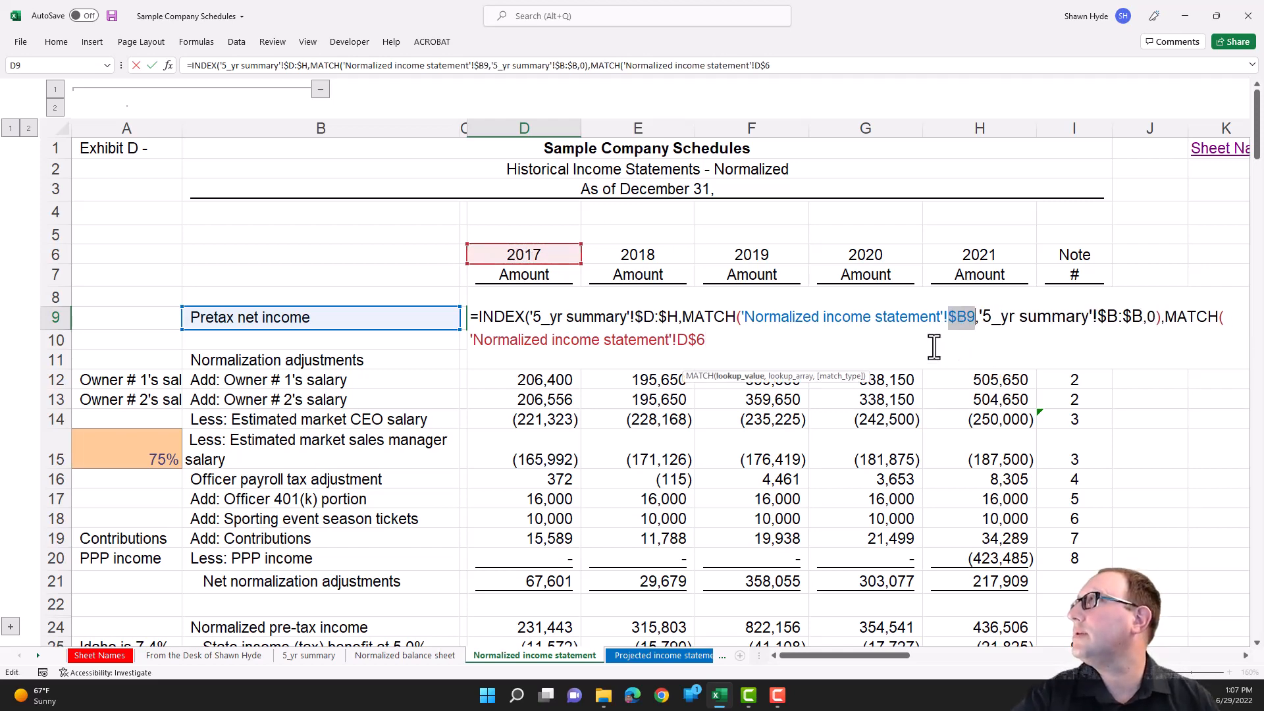
# - Set the second MATCH's lookup array to the year headings D5:H5 of the 5_yr summary sheet, locked as $D$5:$H$5
pyautogui.click(711, 343)
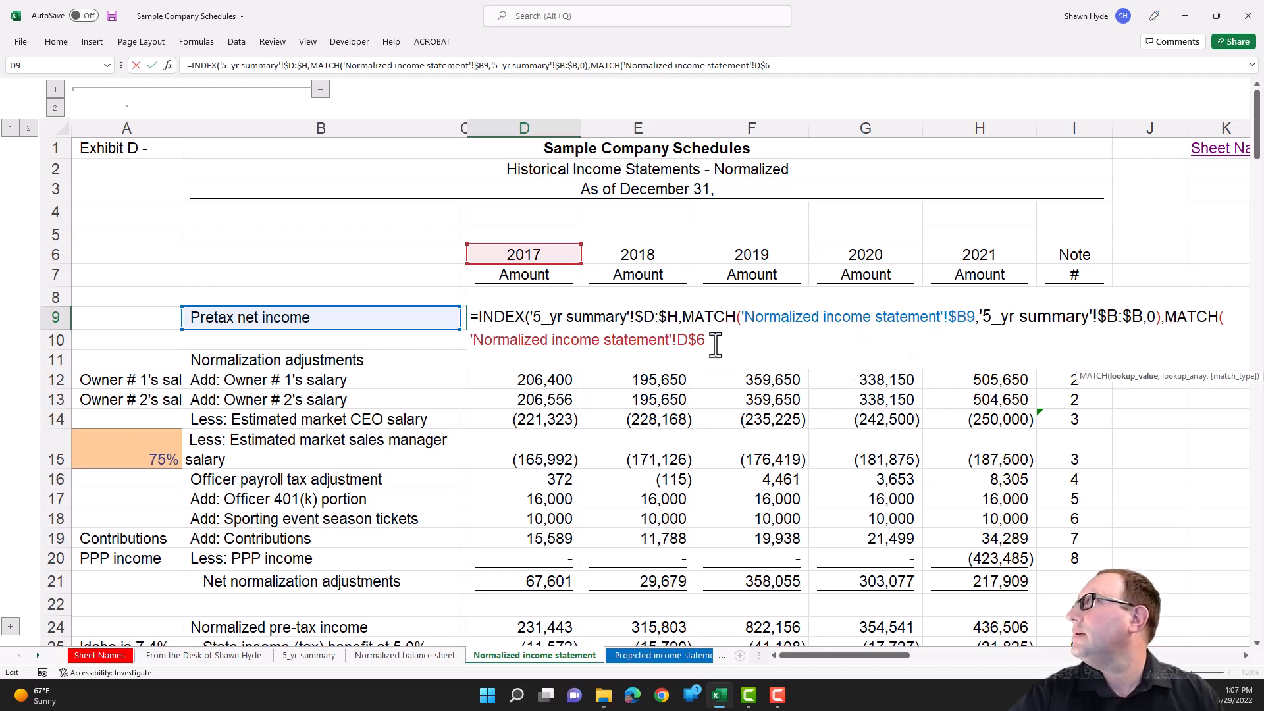
pyautogui.write(',')
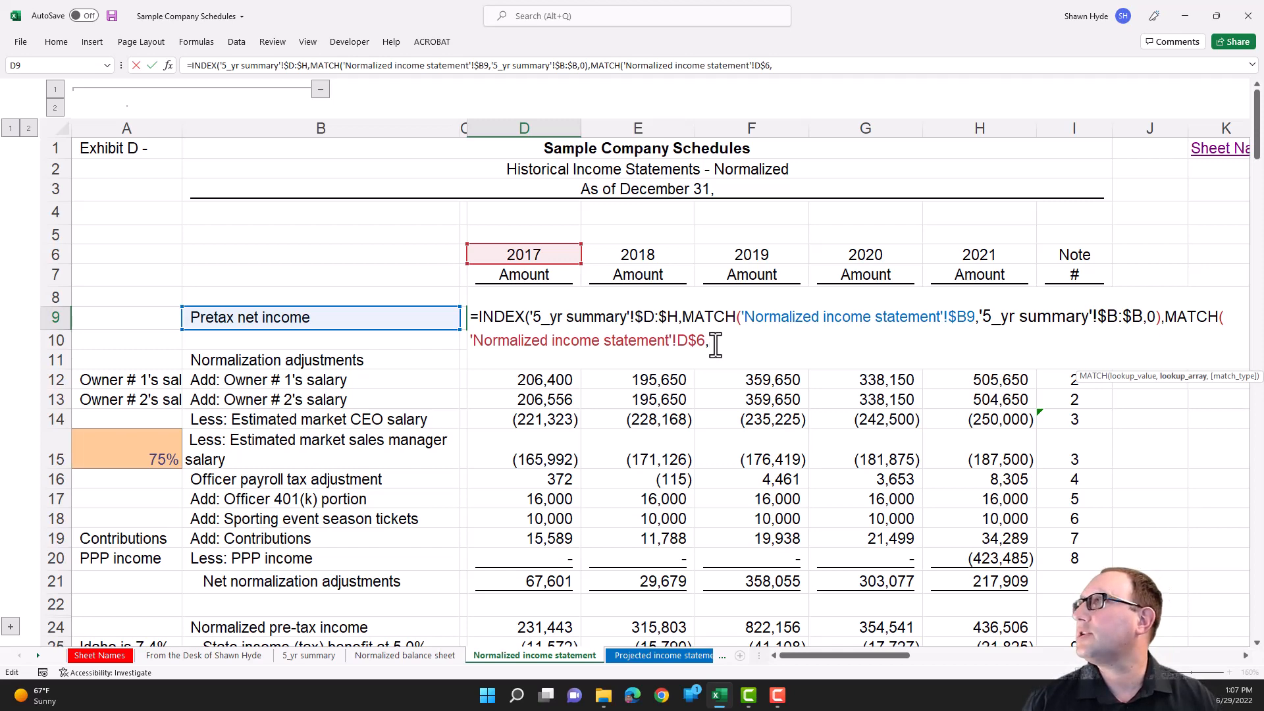
pyautogui.hotkey('ctrl', 'pageup')
pyautogui.hotkey('ctrl', 'pageup')
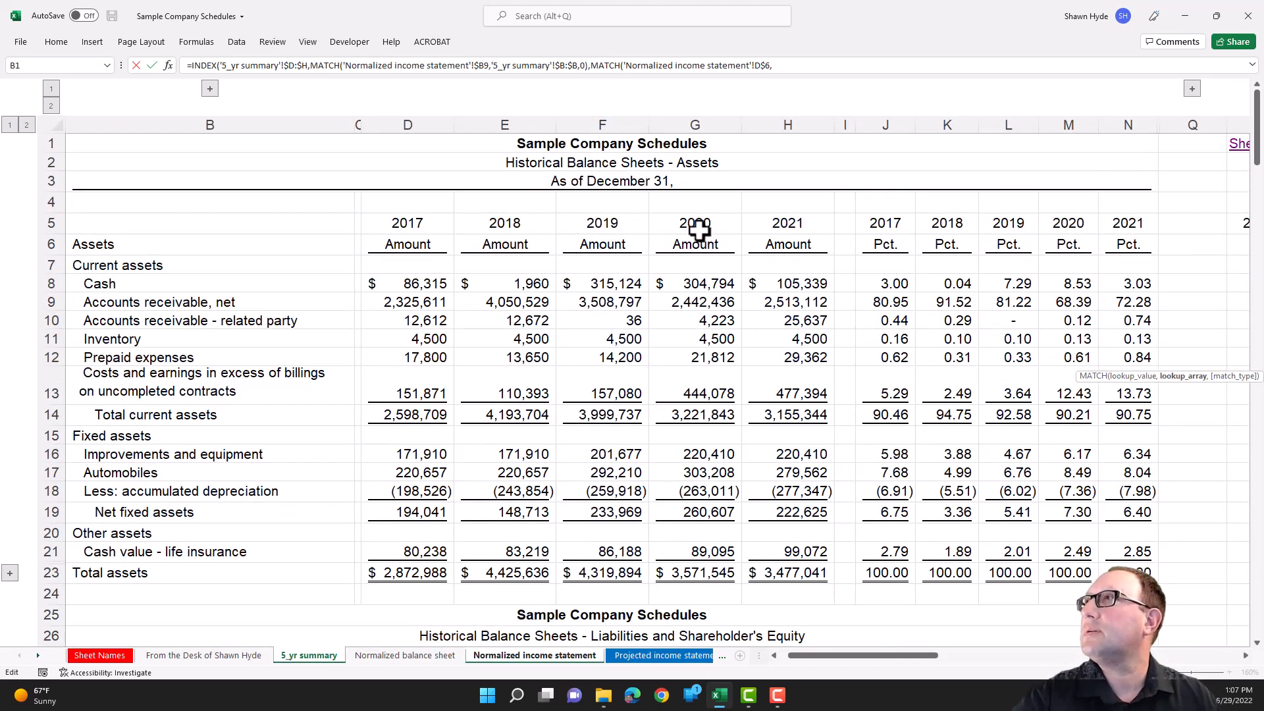
pyautogui.click(426, 222)
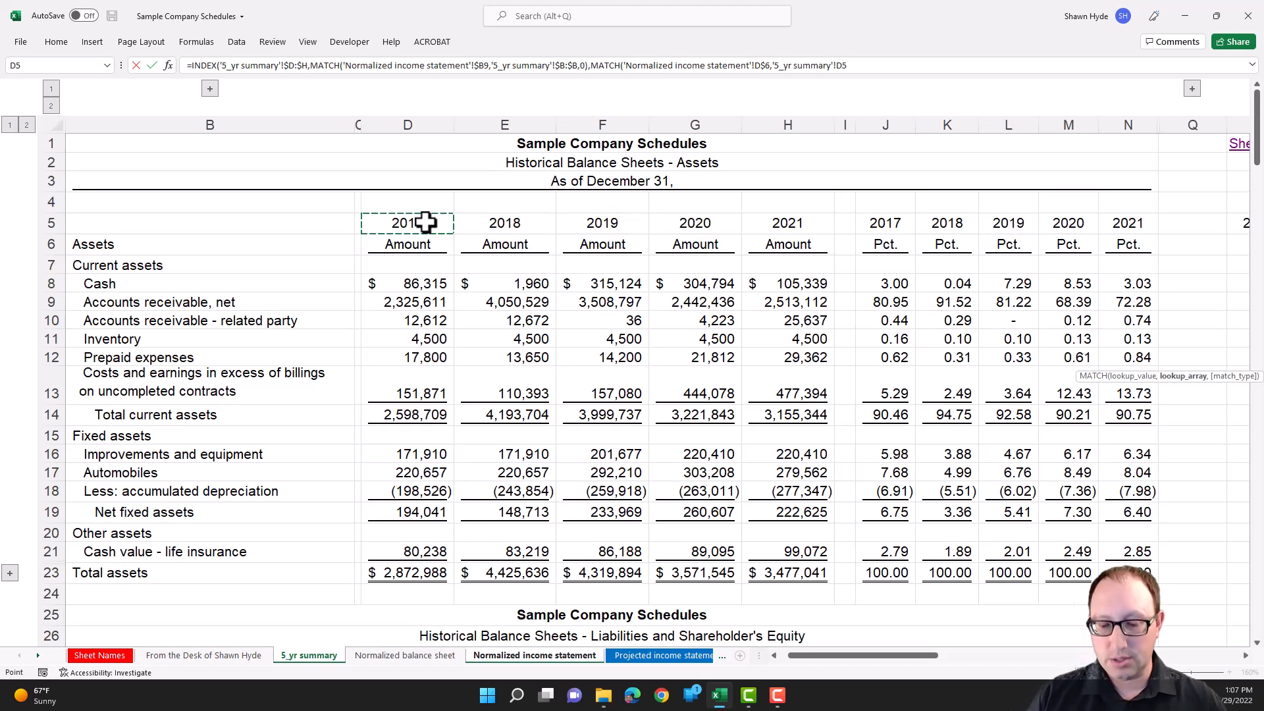
pyautogui.hotkey('shift', 'Right')
pyautogui.hotkey('shift', 'Right')
pyautogui.hotkey('shift', 'Right')
pyautogui.hotkey('shift', 'Right')
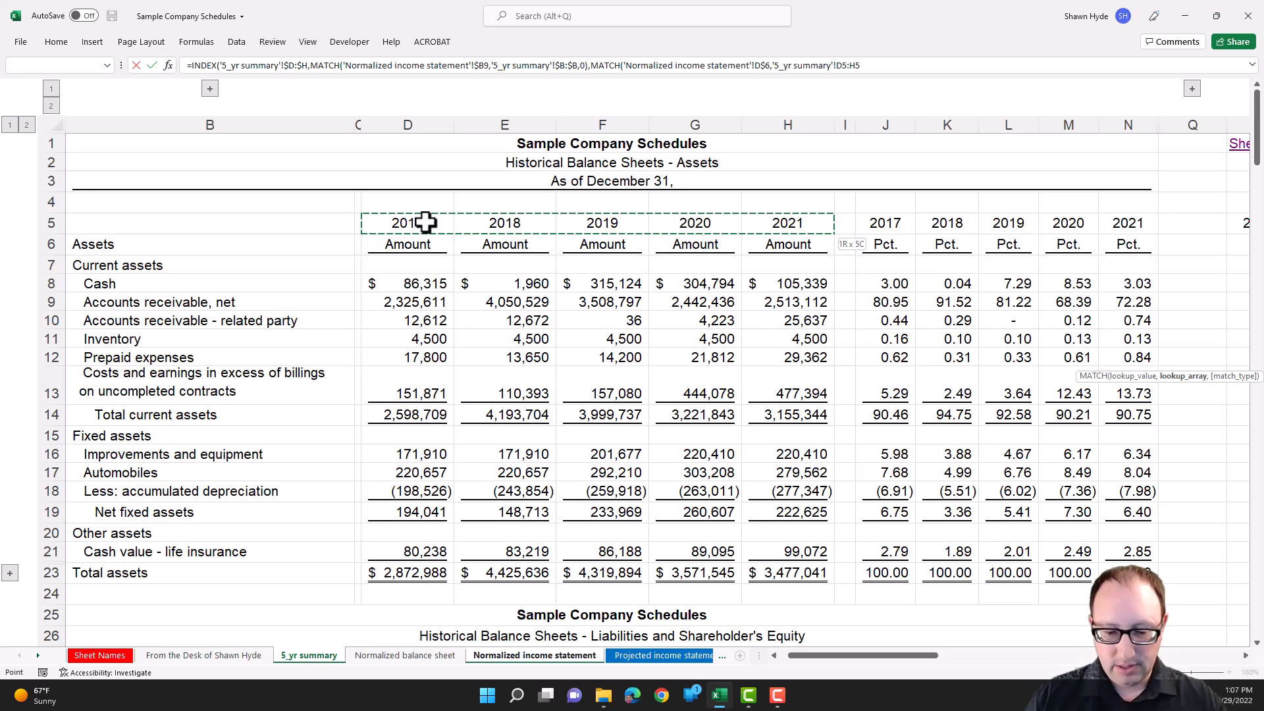
pyautogui.press('F4')
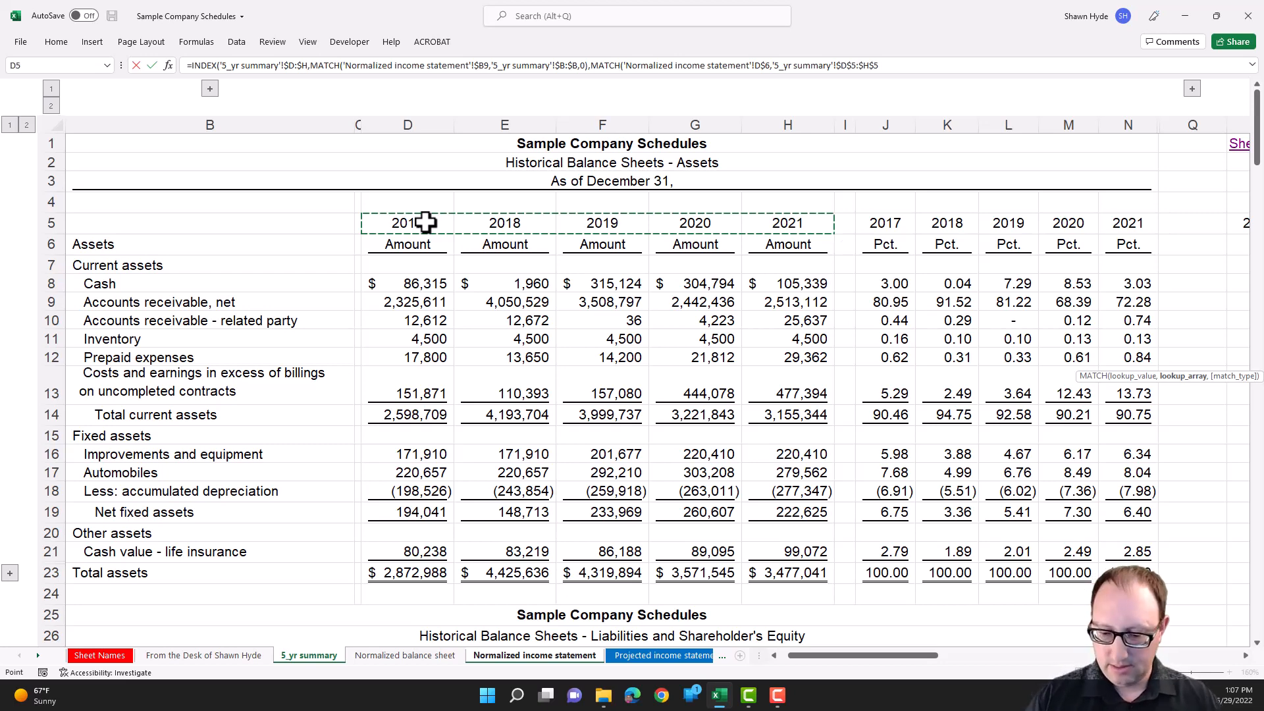
# - Give the second MATCH match type 0 and complete the INDEX formula in D9
pyautogui.write(',0)')
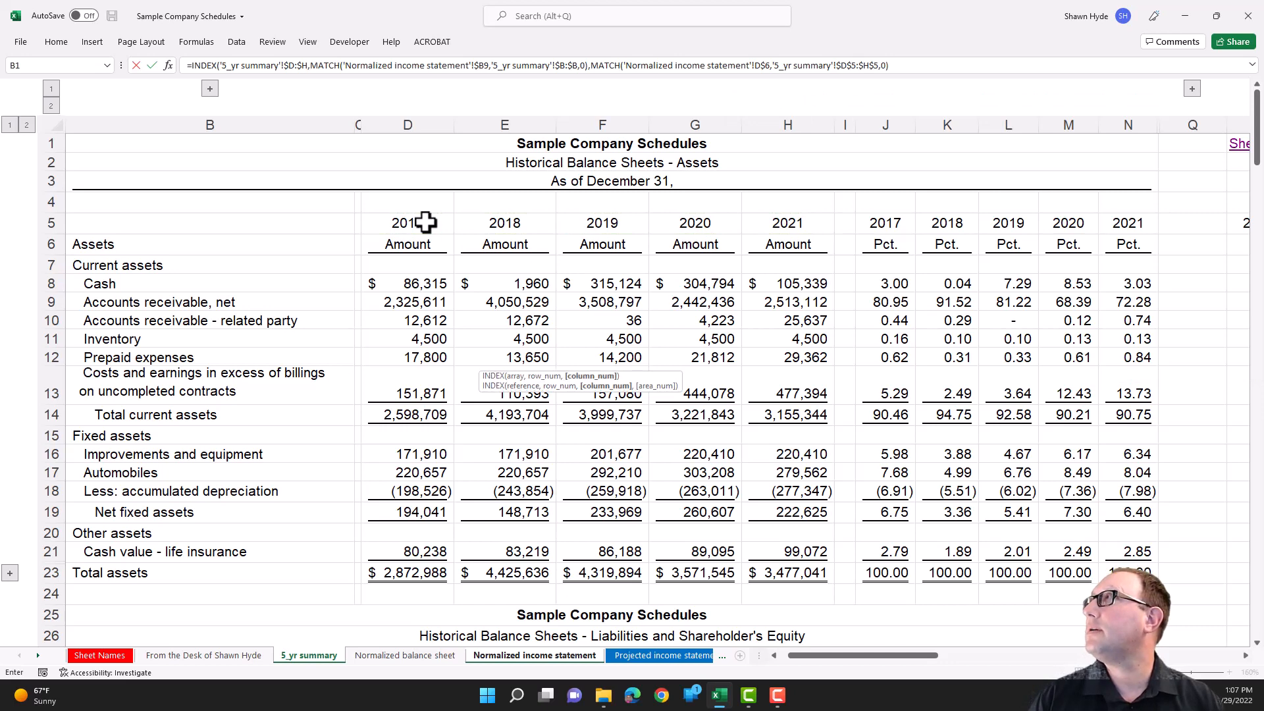
pyautogui.press('Return')
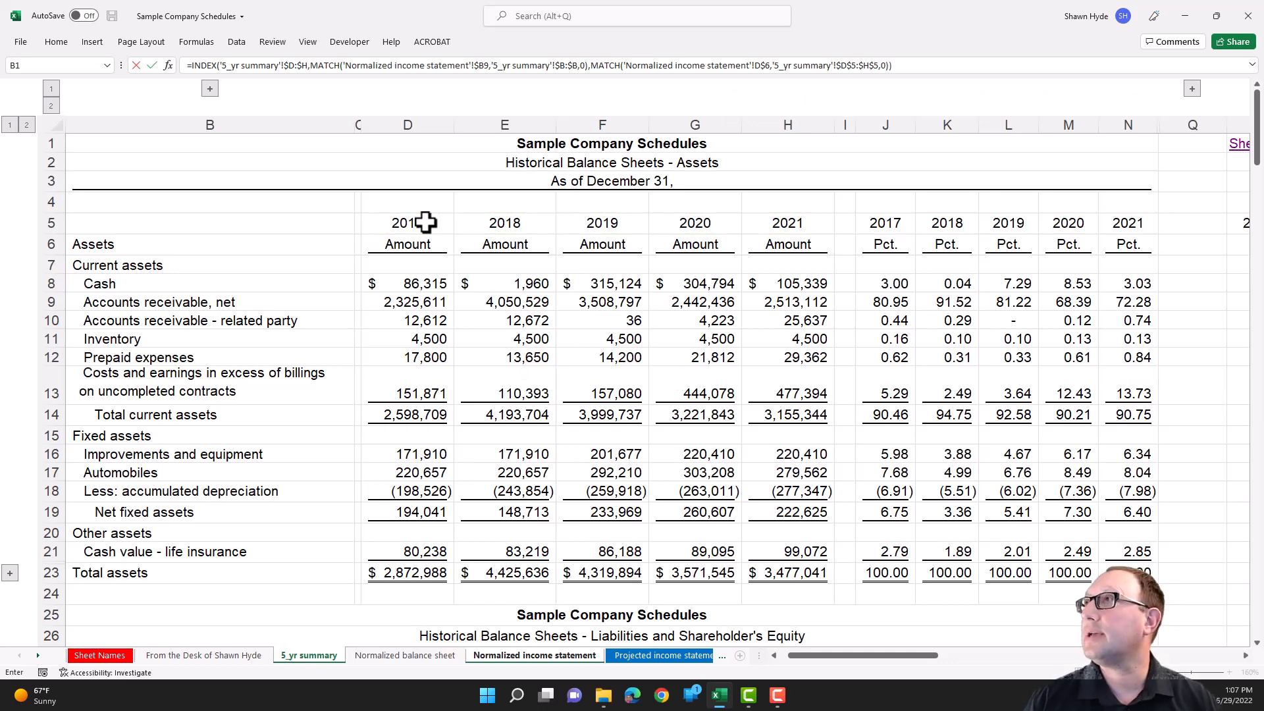
pyautogui.press('Return')
pyautogui.press('Up')
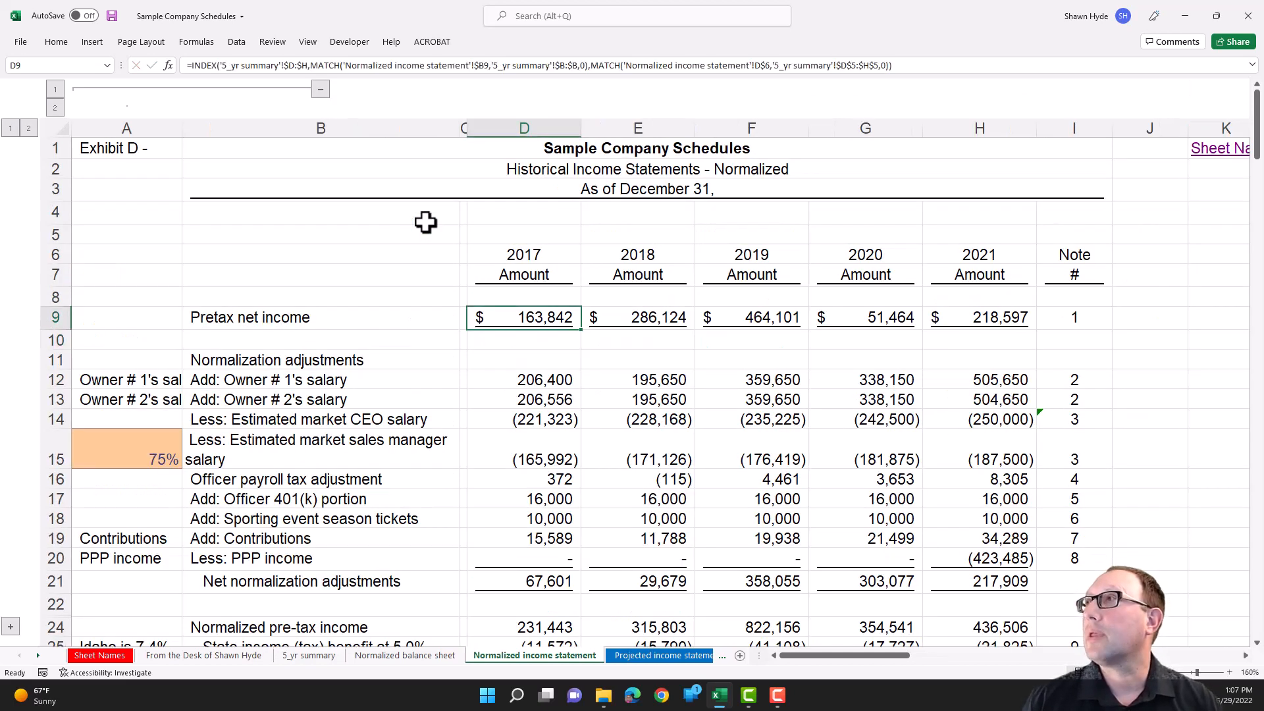
# - Clear the 2018 to 2021 pretax net income cells E9:H9 and refill them by copying the D9 formula across
pyautogui.press('Right')
pyautogui.hotkey('shift', 'Right')
pyautogui.hotkey('shift', 'Right')
pyautogui.hotkey('shift', 'Right')
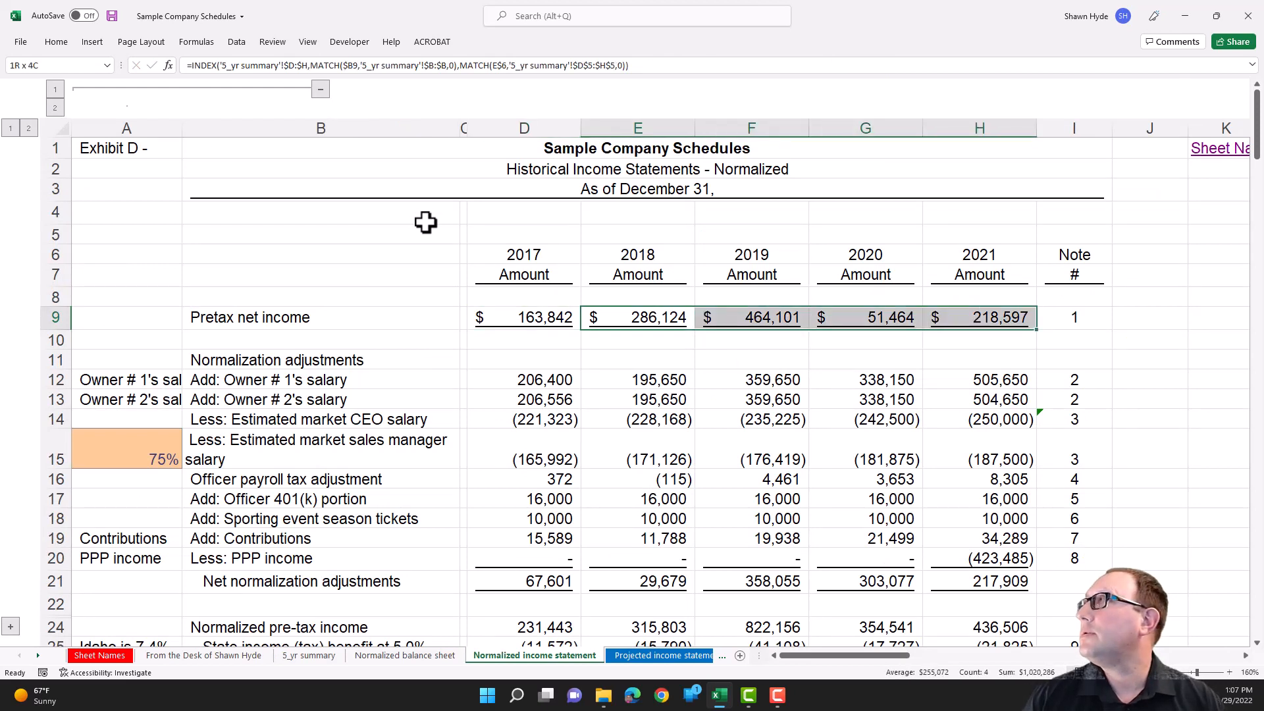
pyautogui.press('Delete')
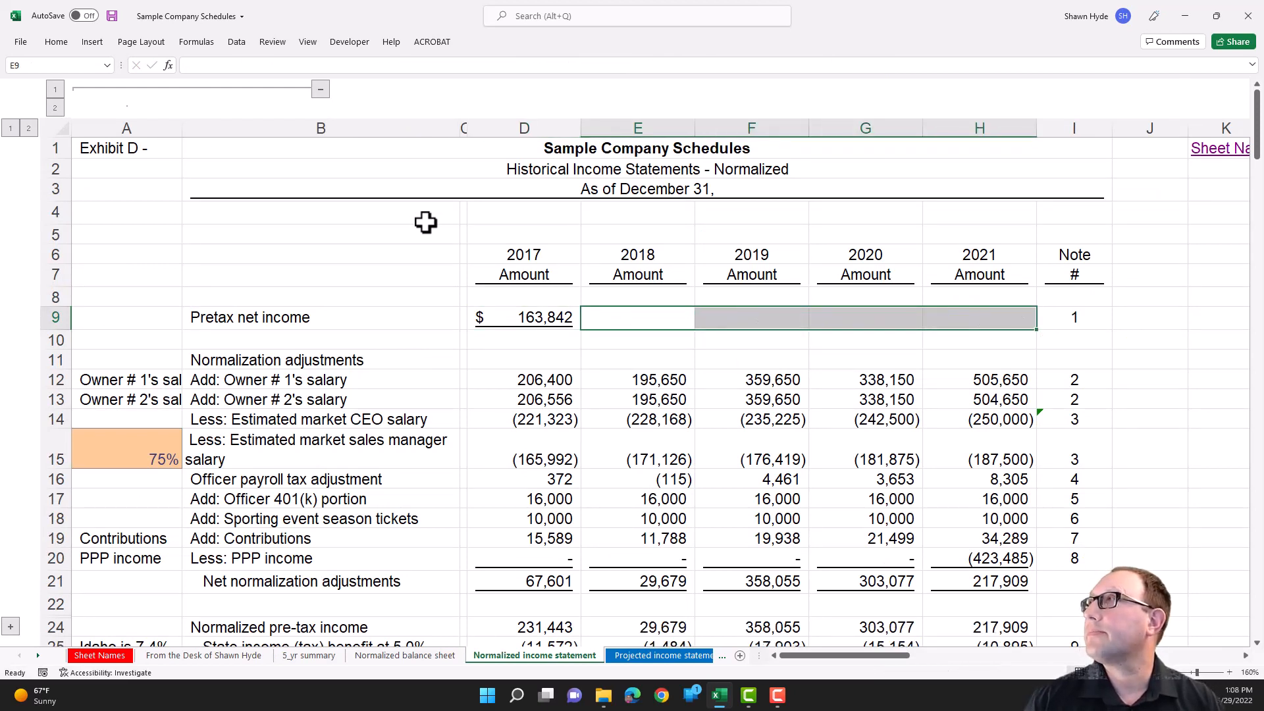
pyautogui.press('Left')
pyautogui.hotkey('ctrl', 'c')
pyautogui.hotkey('shift', 'Right')
pyautogui.hotkey('shift', 'Right')
pyautogui.hotkey('shift', 'Right')
pyautogui.hotkey('shift', 'Right')
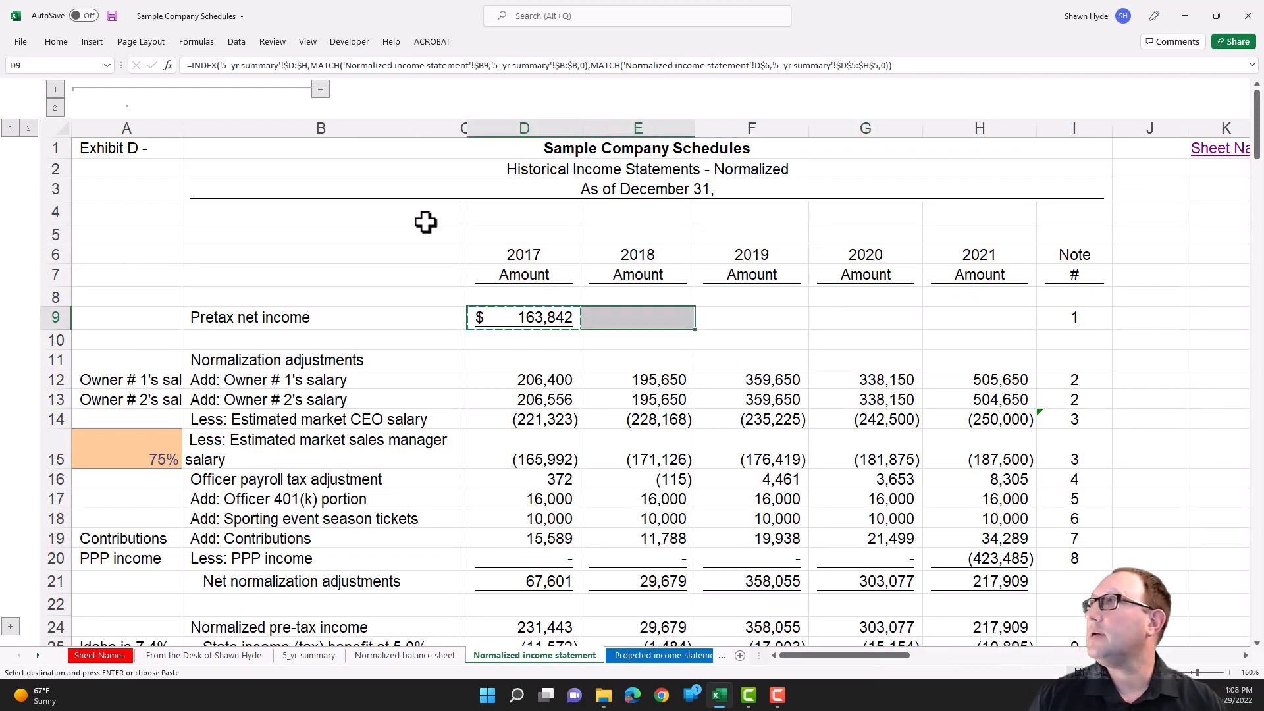
pyautogui.hotkey('ctrl', 'v')
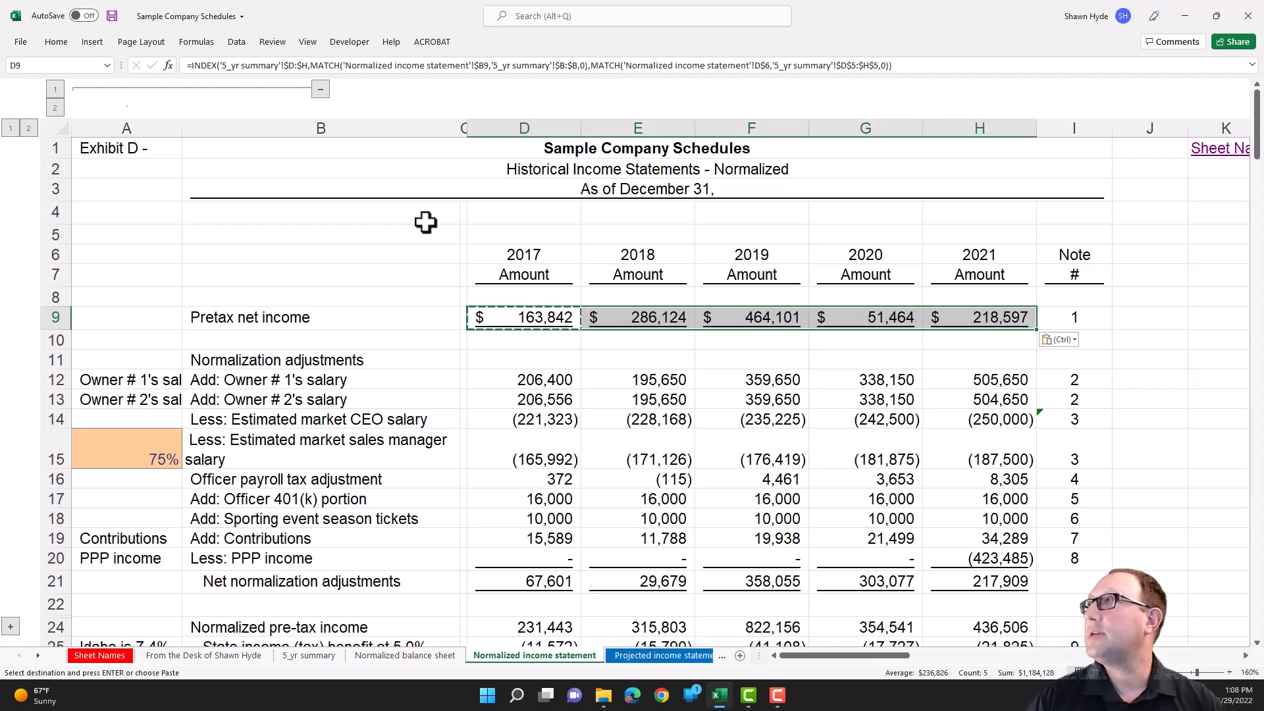
# - Inspect the copied INDEX and MATCH formulas in E9, F9 and G9 to check their label and year heading references
pyautogui.press('Right')
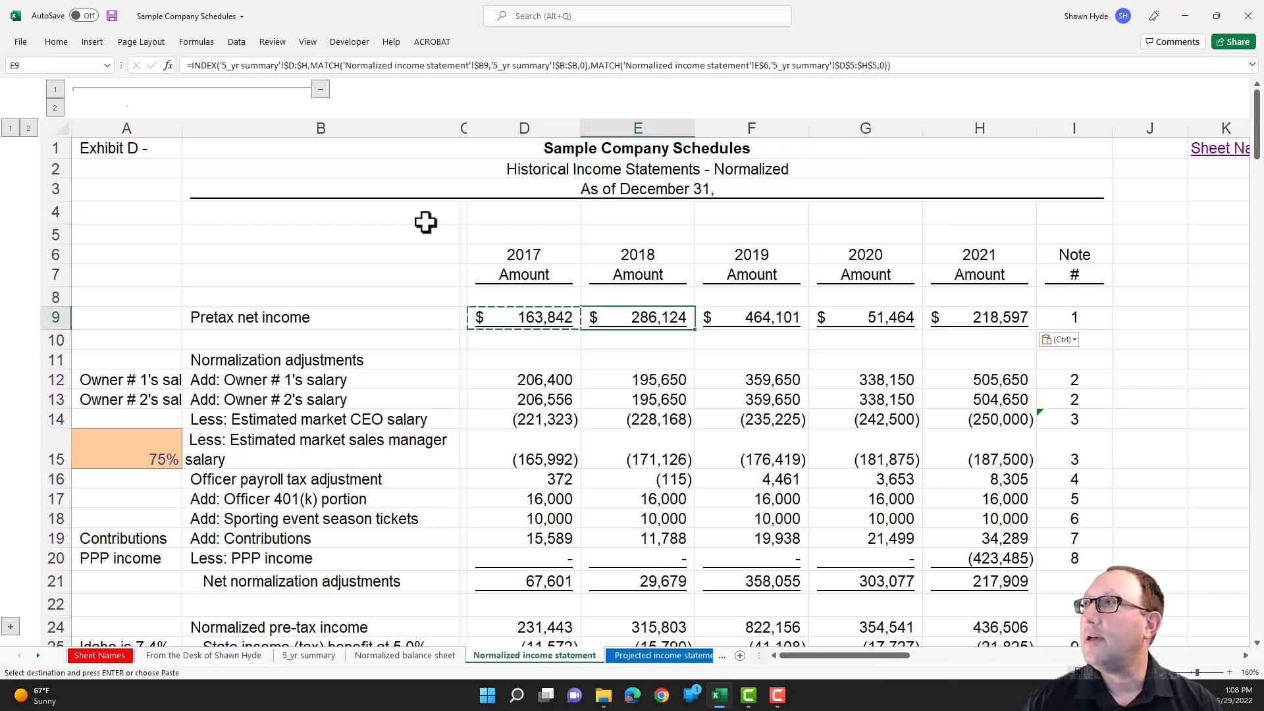
pyautogui.press('F2')
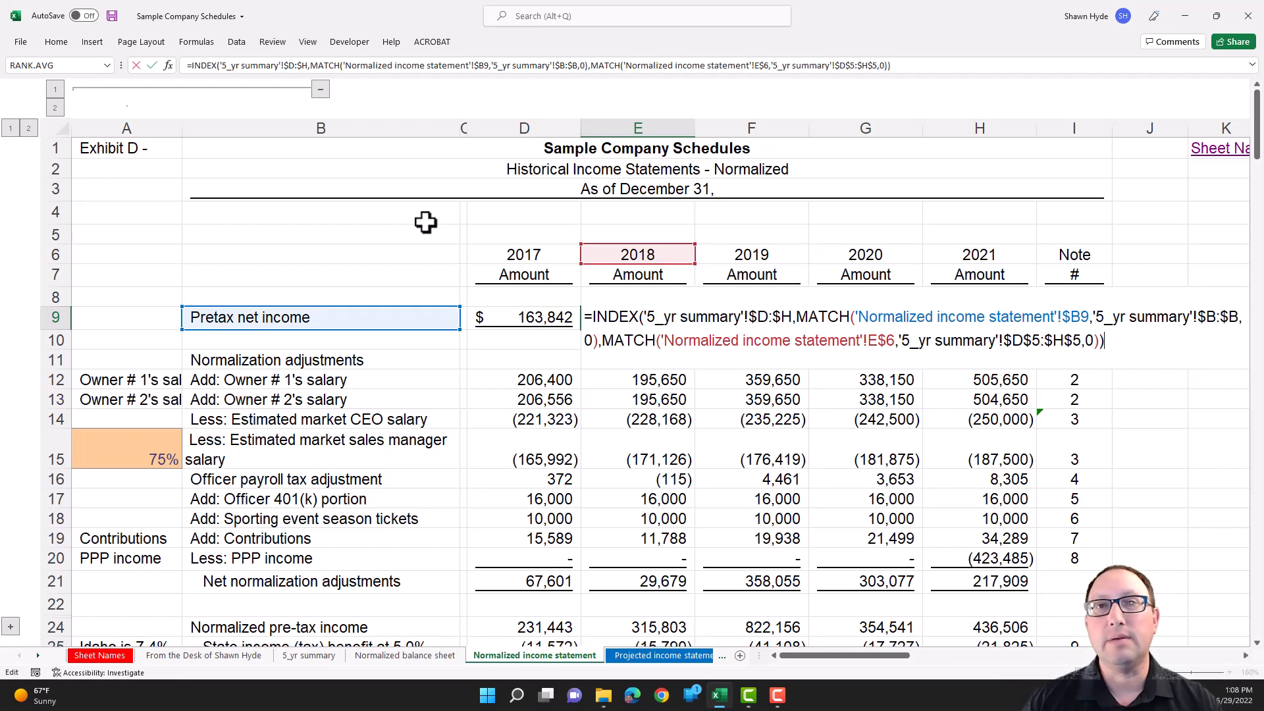
pyautogui.press('Tab')
pyautogui.press('F2')
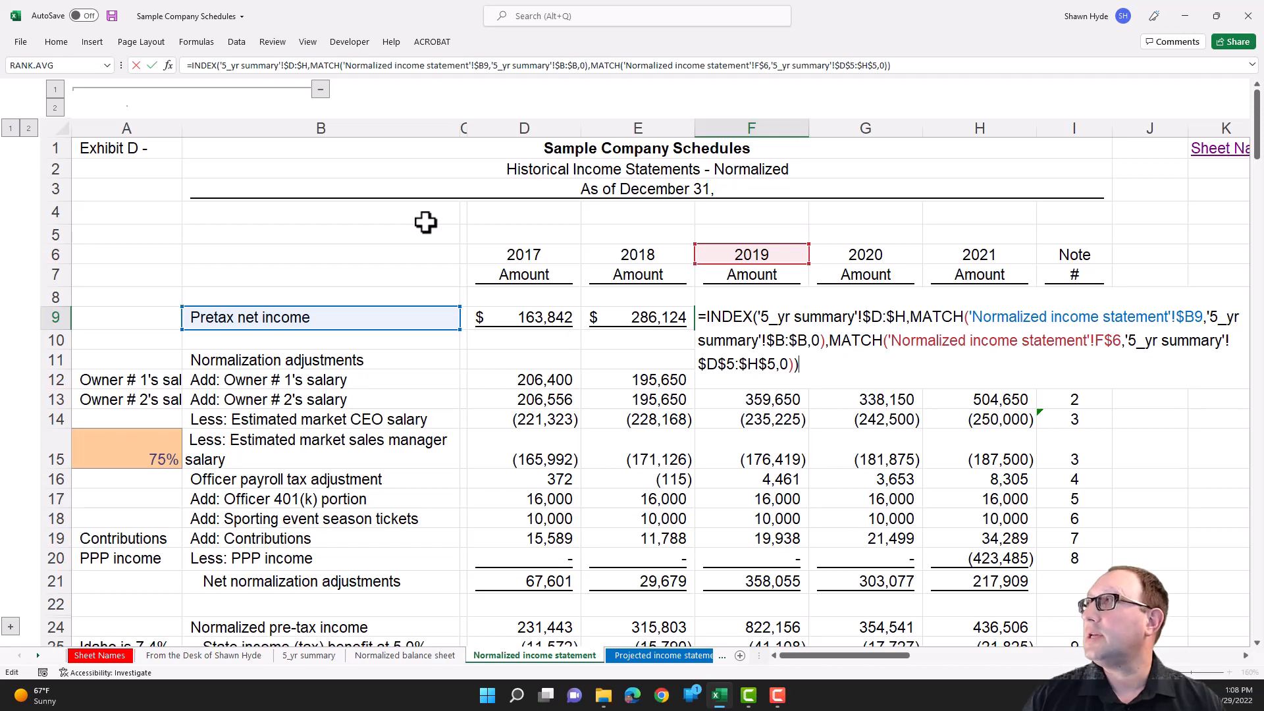
pyautogui.press('Tab')
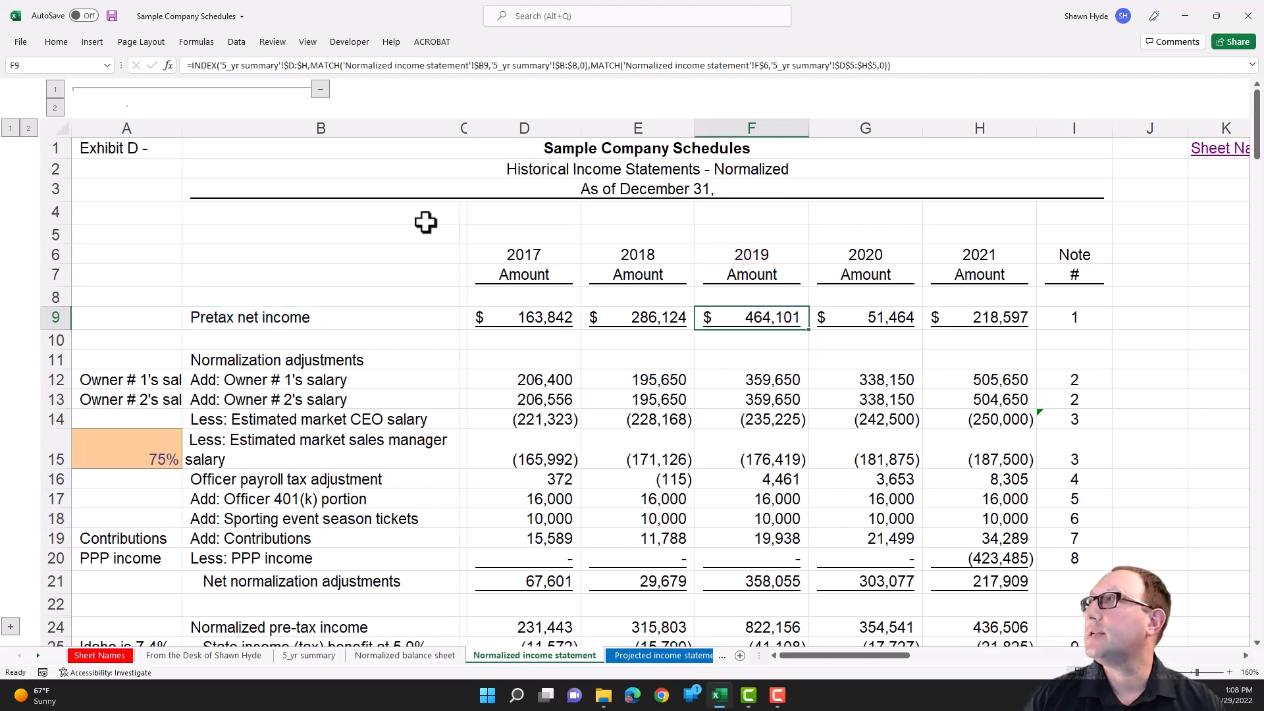
pyautogui.press('F2')
pyautogui.press('Tab')
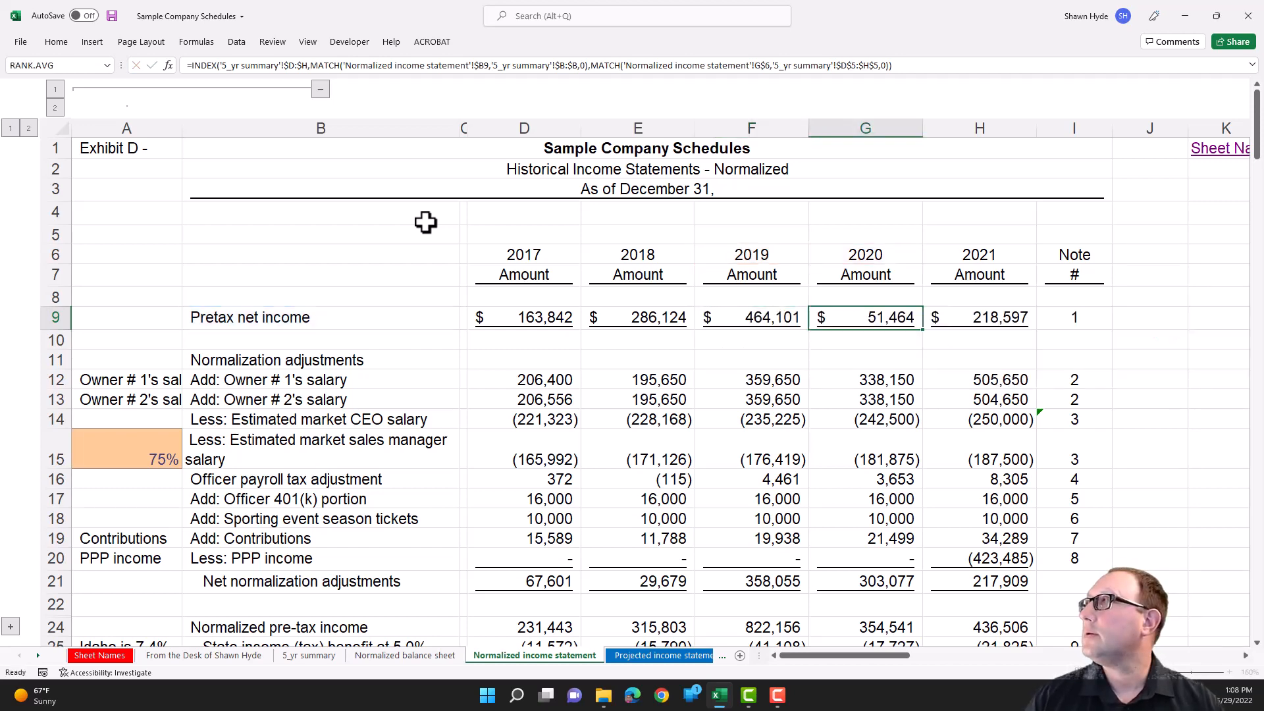
pyautogui.press('F2')
pyautogui.press('Escape')
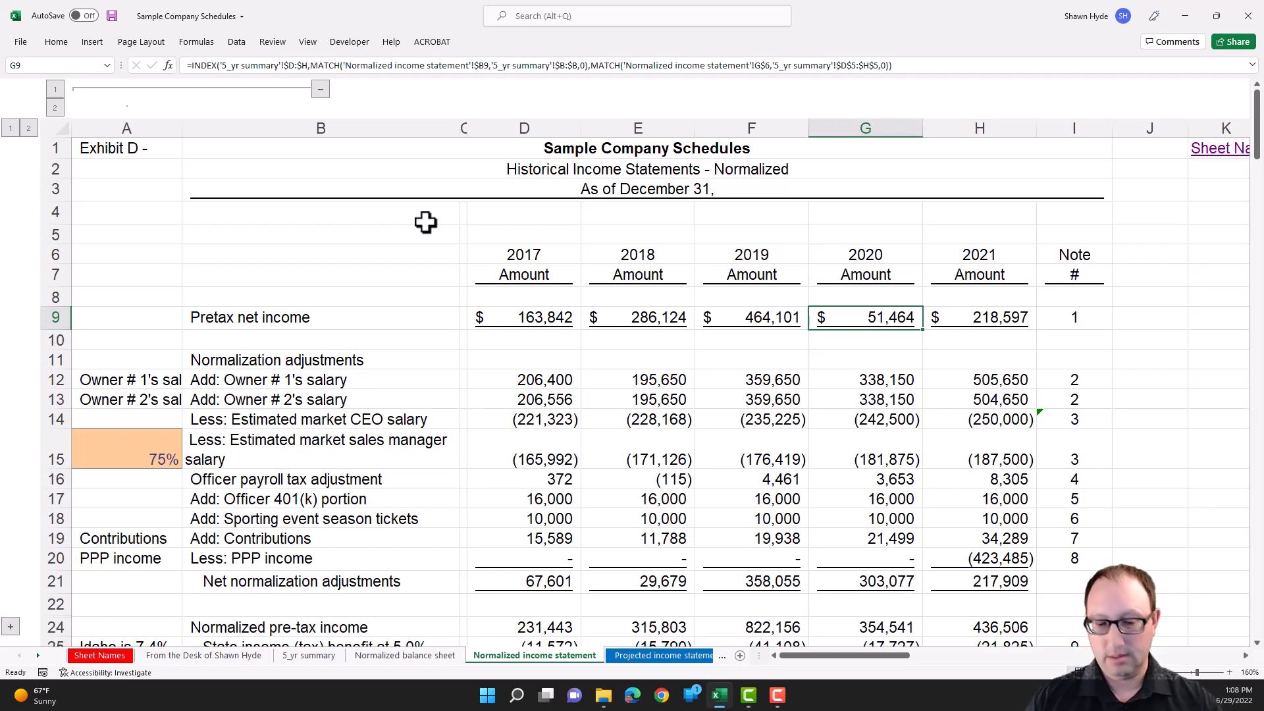
# - Examine the 5_yr summary sheet reference in the INDEX array of the G9 formula
pyautogui.press('F2')
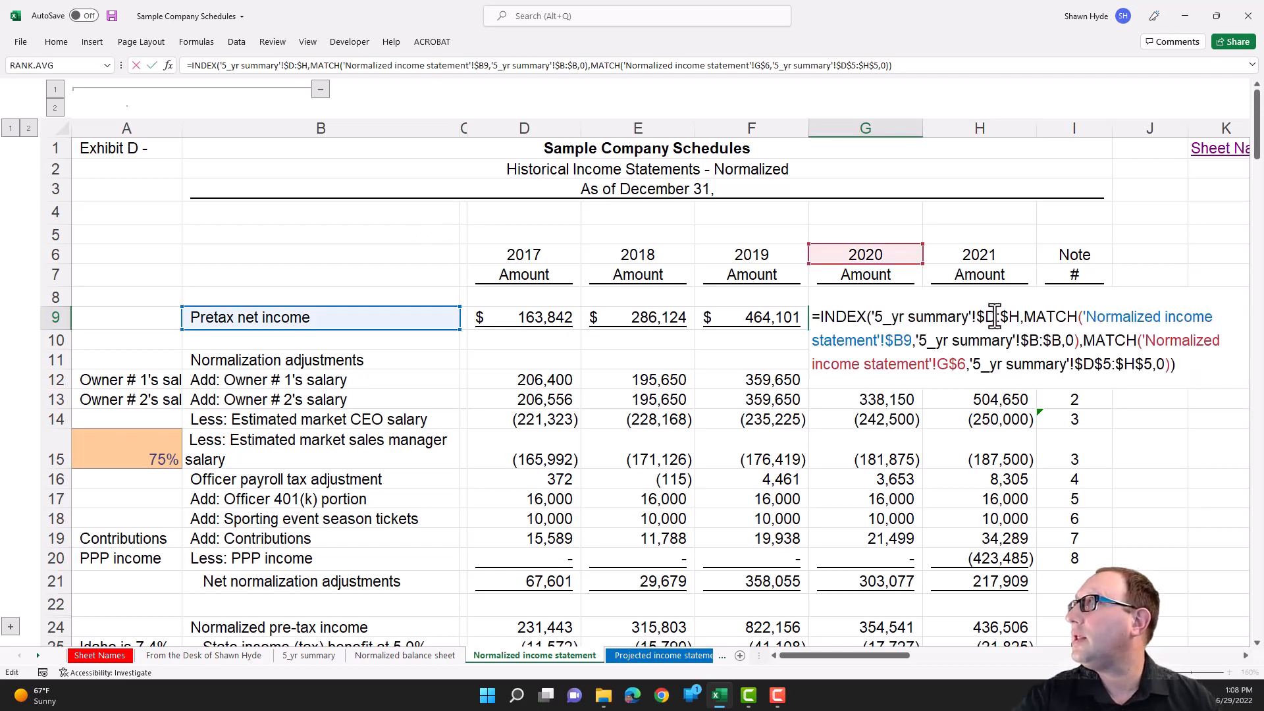
pyautogui.moveTo(874, 317); pyautogui.dragTo(971, 323)
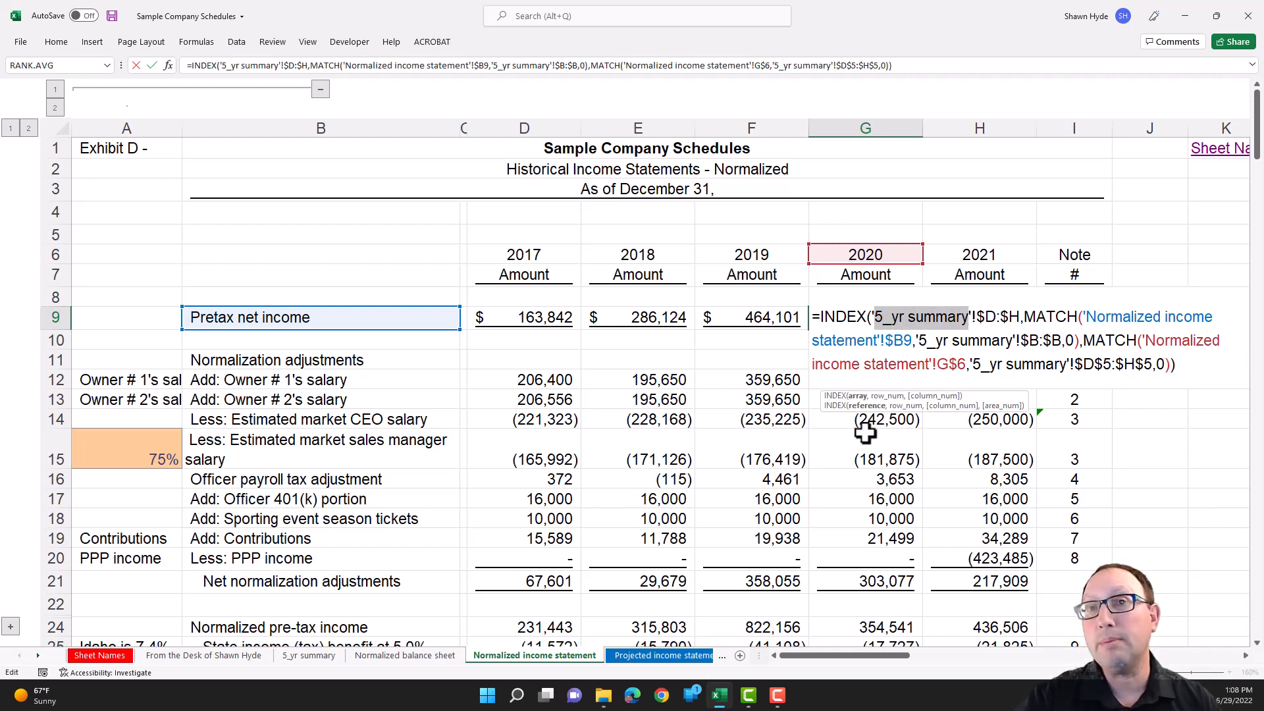
pyautogui.press('Escape')
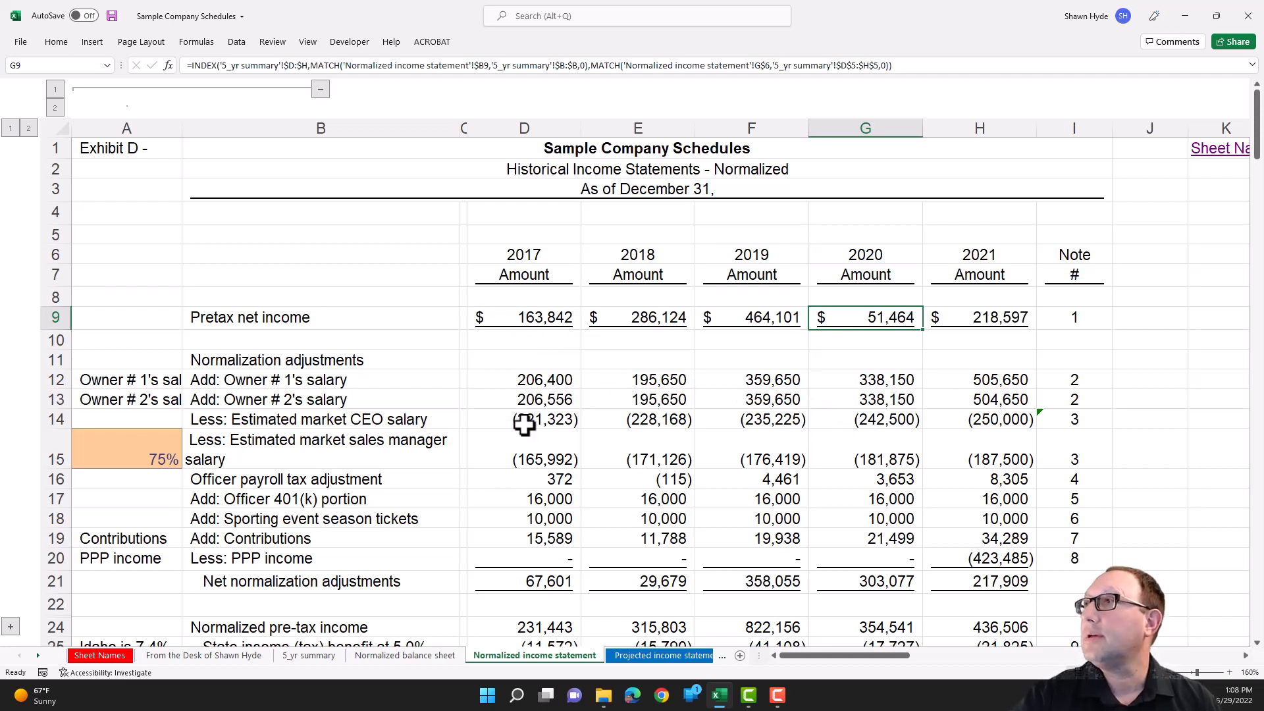
# - Examine the 2017 contributions formula in D19 and the helper label reference in A19 that it looks up
pyautogui.click(499, 544)
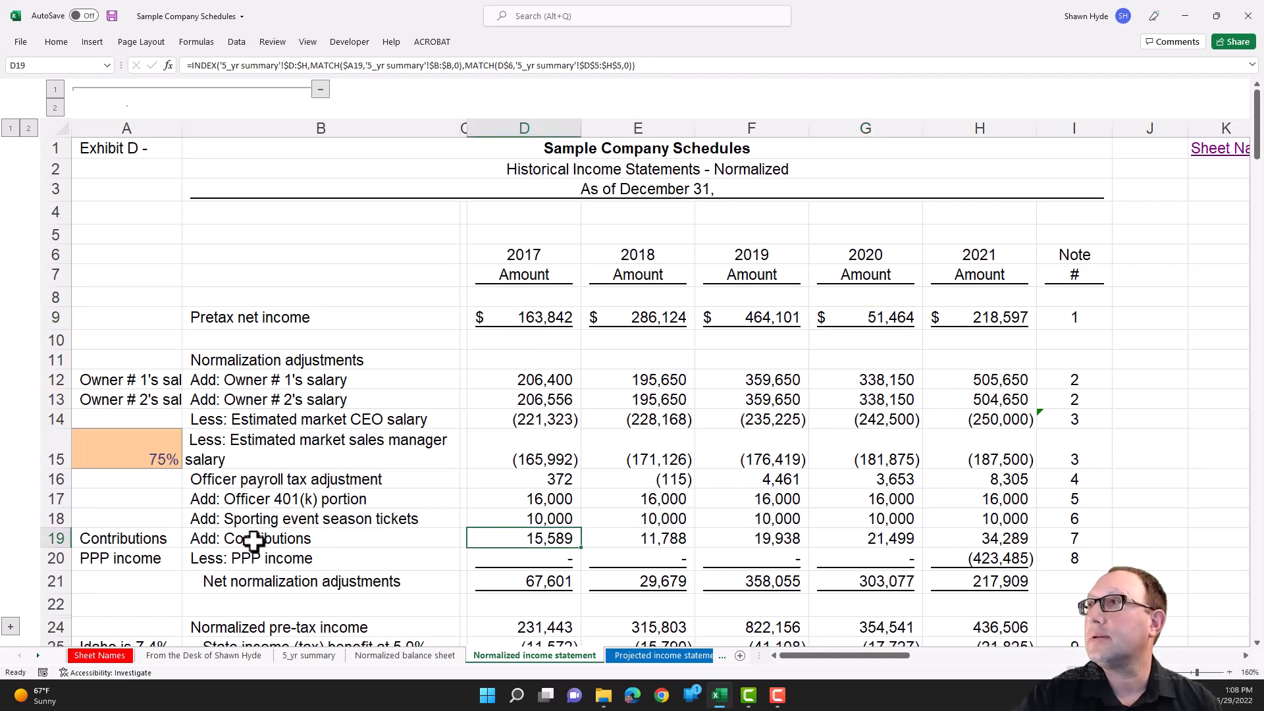
pyautogui.click(135, 540)
pyautogui.press('F2')
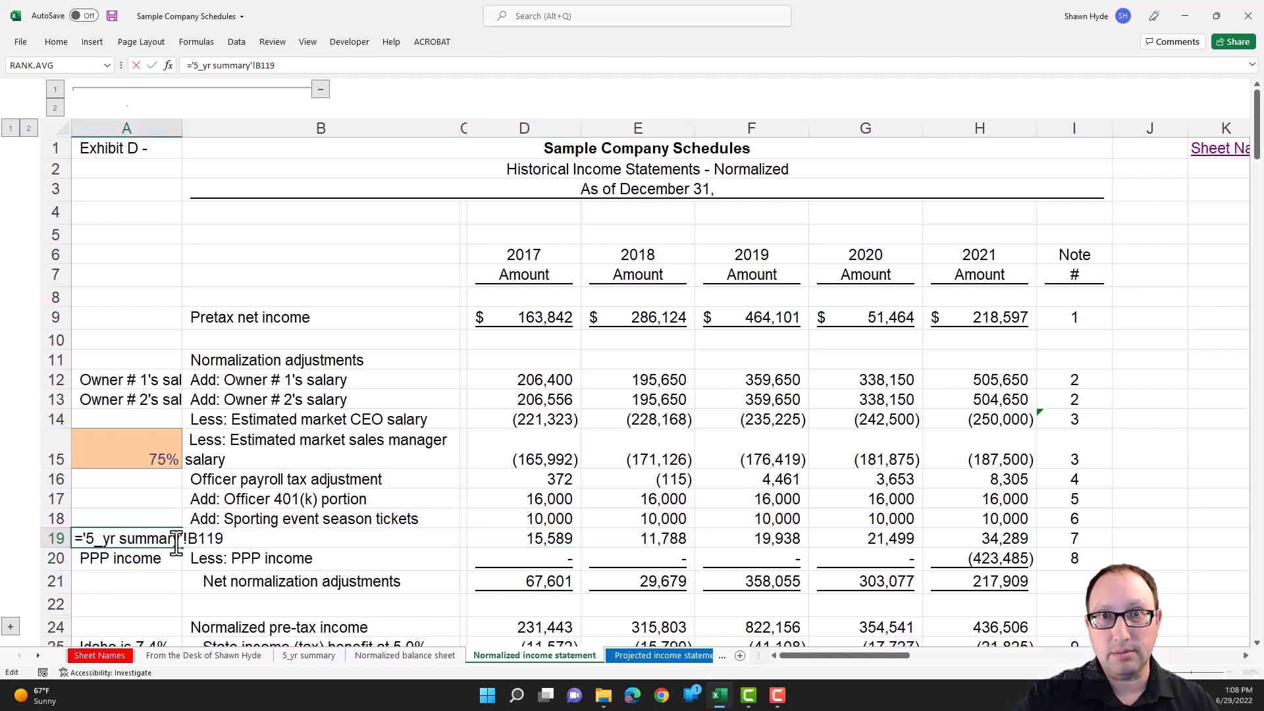
pyautogui.press('Escape')
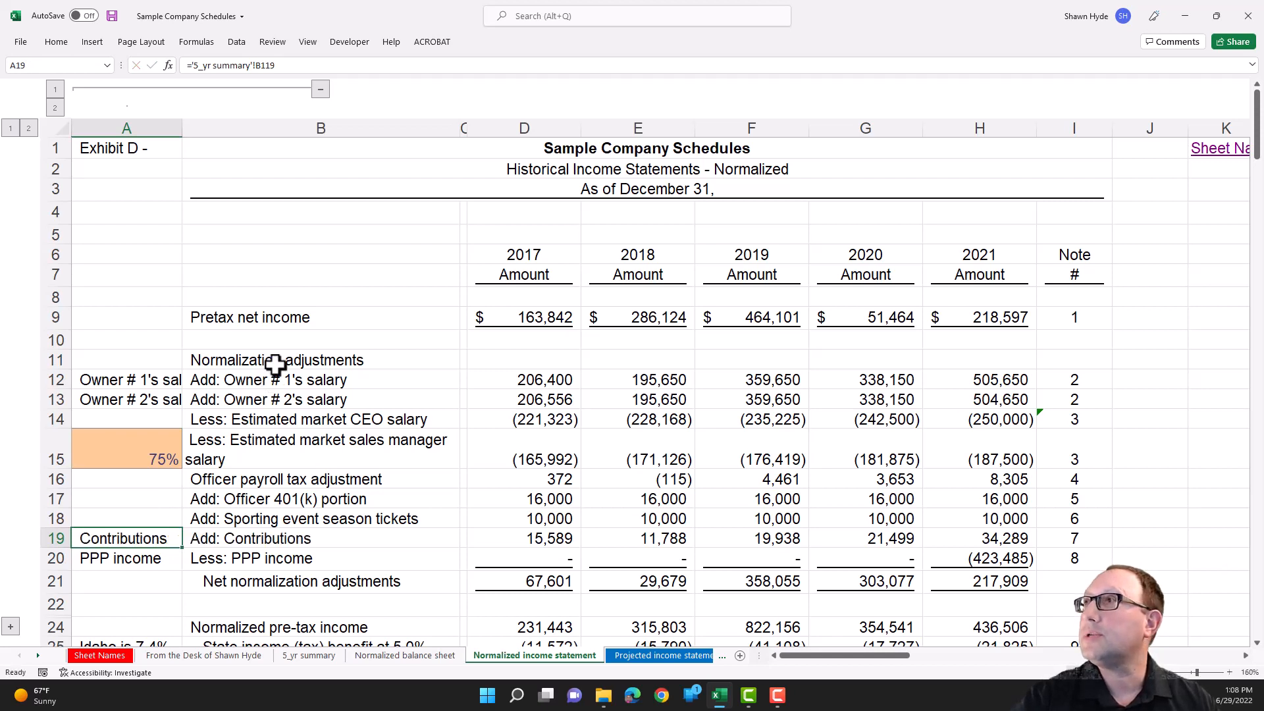
# - Examine the 5_yr summary link behind the B9 label and the D9 formula that looks that label up
pyautogui.click(249, 321)
pyautogui.press('F2')
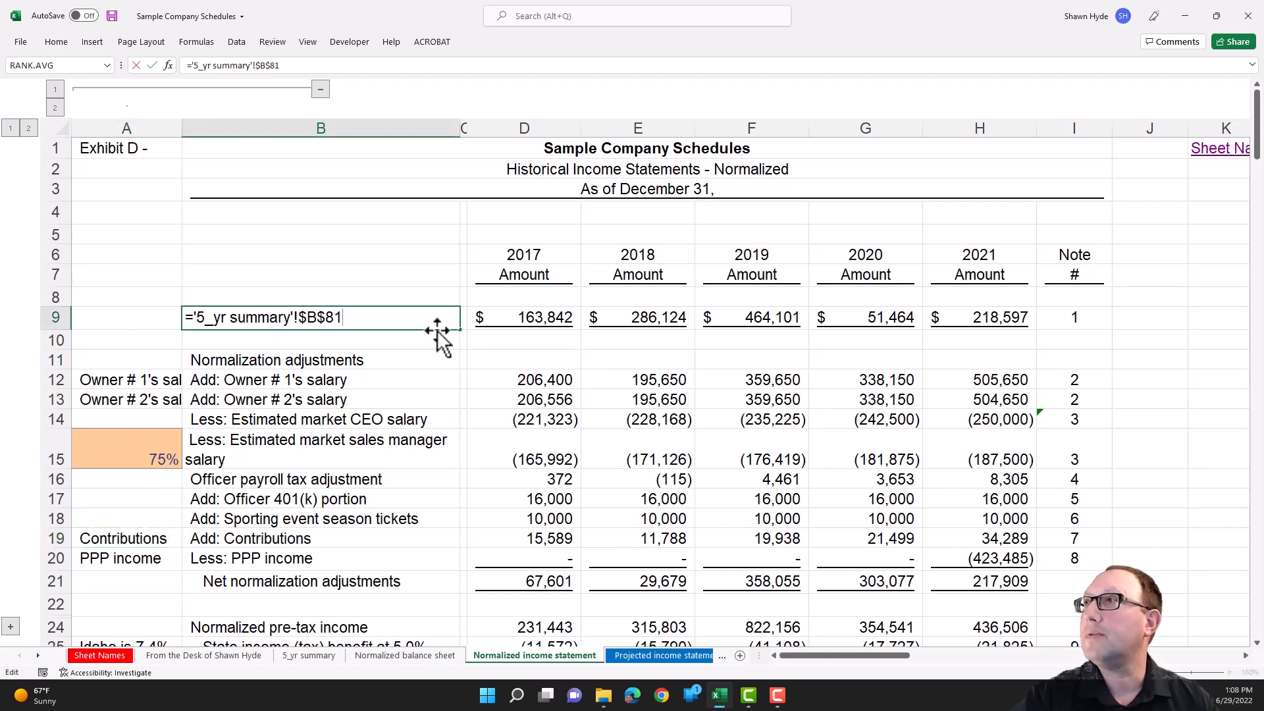
pyautogui.press('Escape')
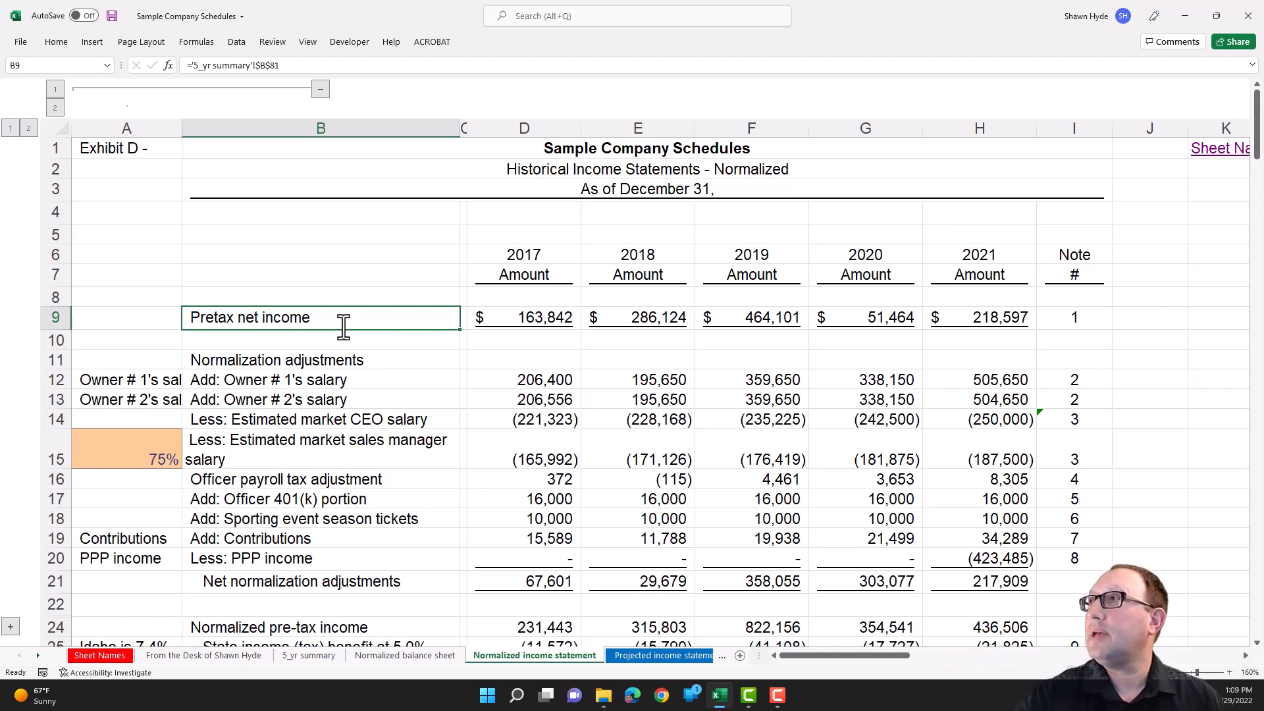
pyautogui.click(522, 317)
pyautogui.doubleClick(523, 318)
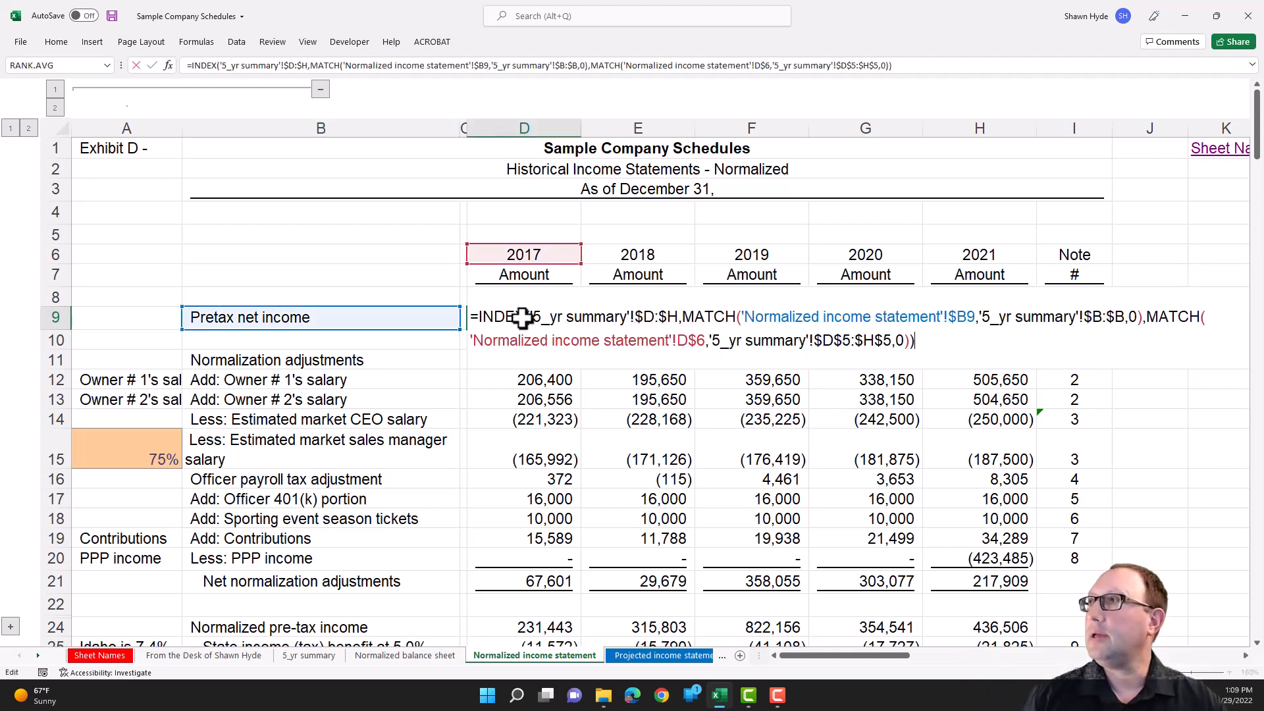
pyautogui.press('Escape')
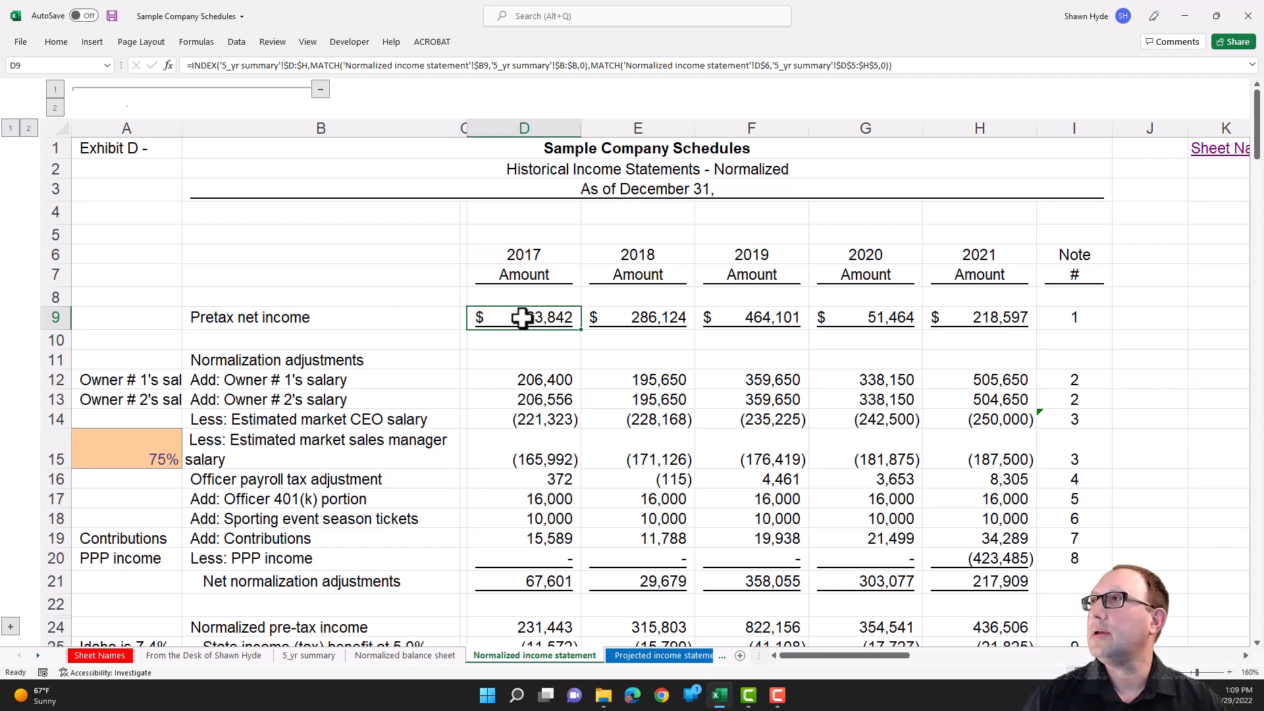
# - Compare the label references in the 2017 contributions formula in D19 and the pretax net income formula in D9
pyautogui.click(536, 541)
pyautogui.doubleClick(537, 541)
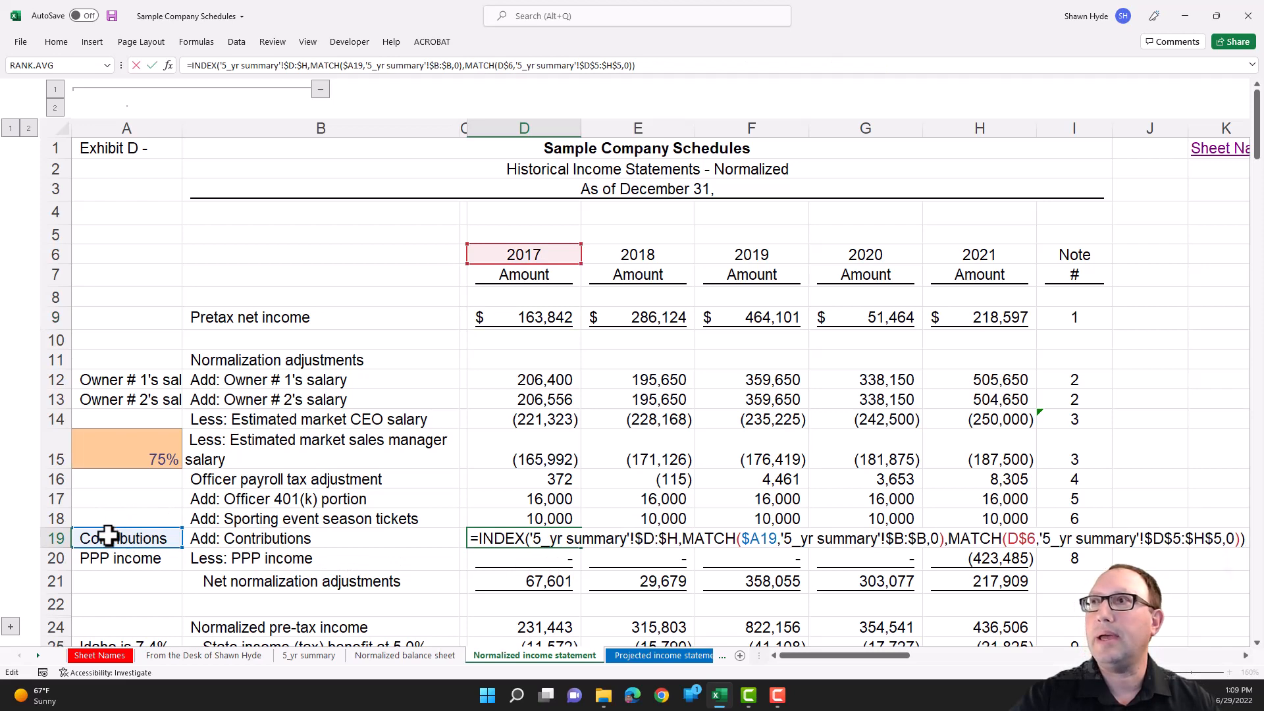
pyautogui.press('Escape')
pyautogui.click(529, 322)
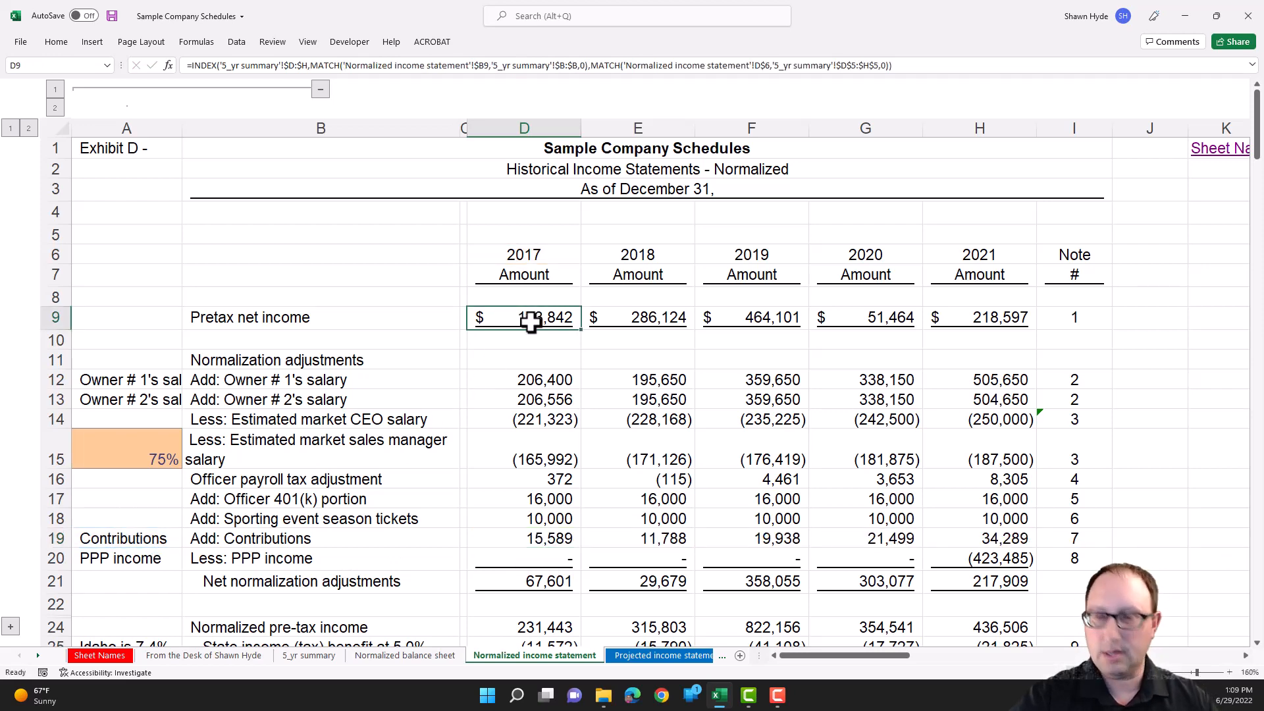
pyautogui.doubleClick(530, 322)
pyautogui.press('Escape')
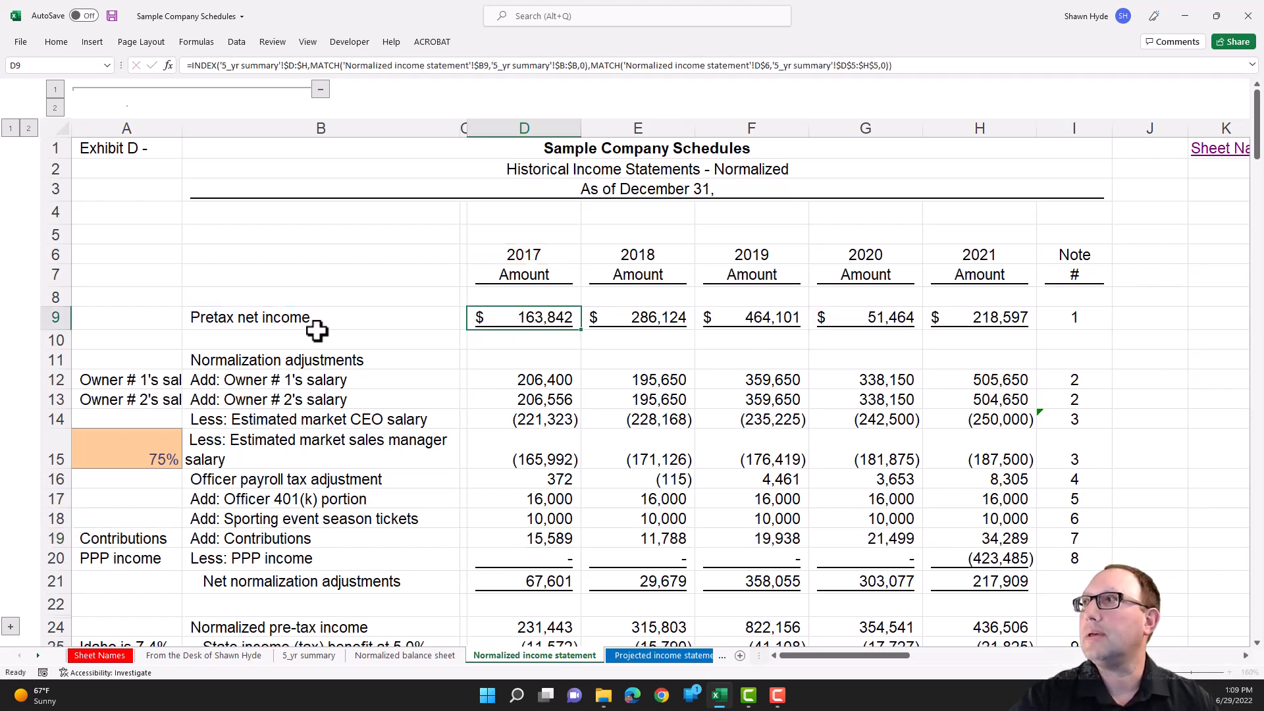
pyautogui.click(516, 541)
# - Copy the D9 pretax net income formula into the 2017 PPP income cell D20, pasting formulas only
pyautogui.click(537, 316)
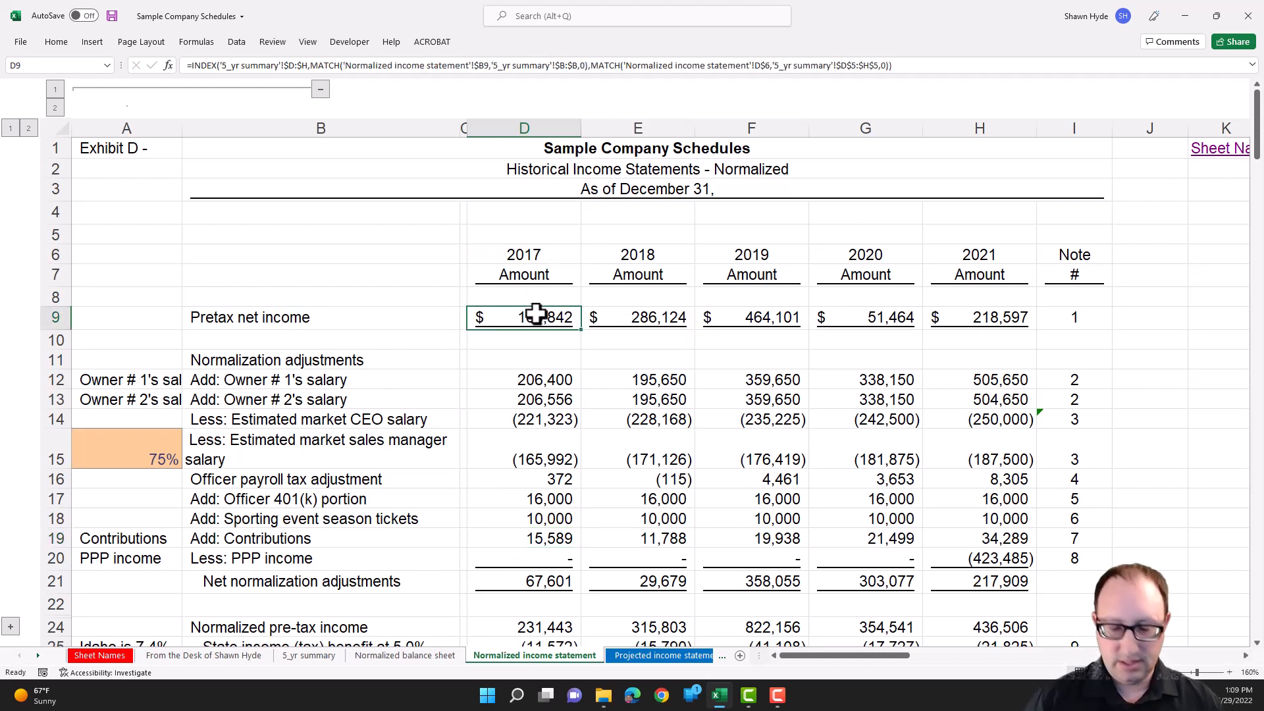
pyautogui.hotkey('ctrl', 'c')
pyautogui.press('Down')
pyautogui.press('Down')
pyautogui.press('Down')
pyautogui.press('Down')
pyautogui.press('Down')
pyautogui.press('Down')
pyautogui.press('Down')
pyautogui.press('Down')
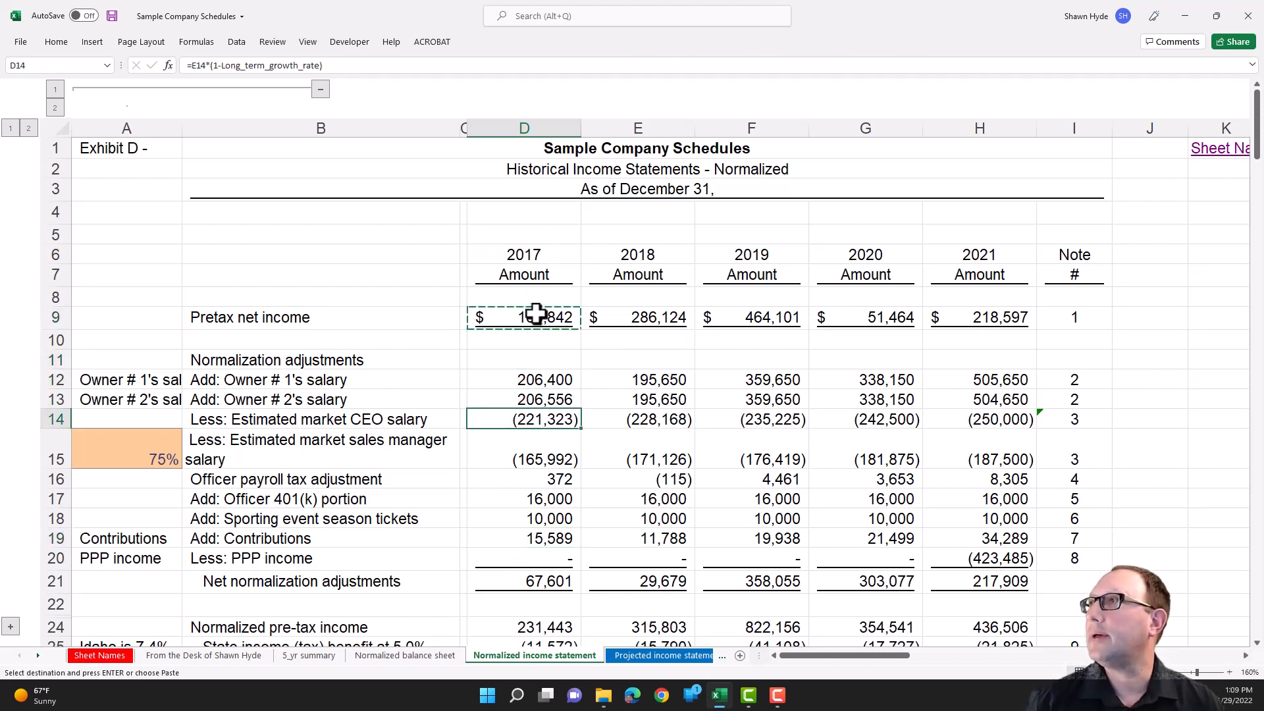
pyautogui.press('Down')
pyautogui.press('Down')
pyautogui.press('Down')
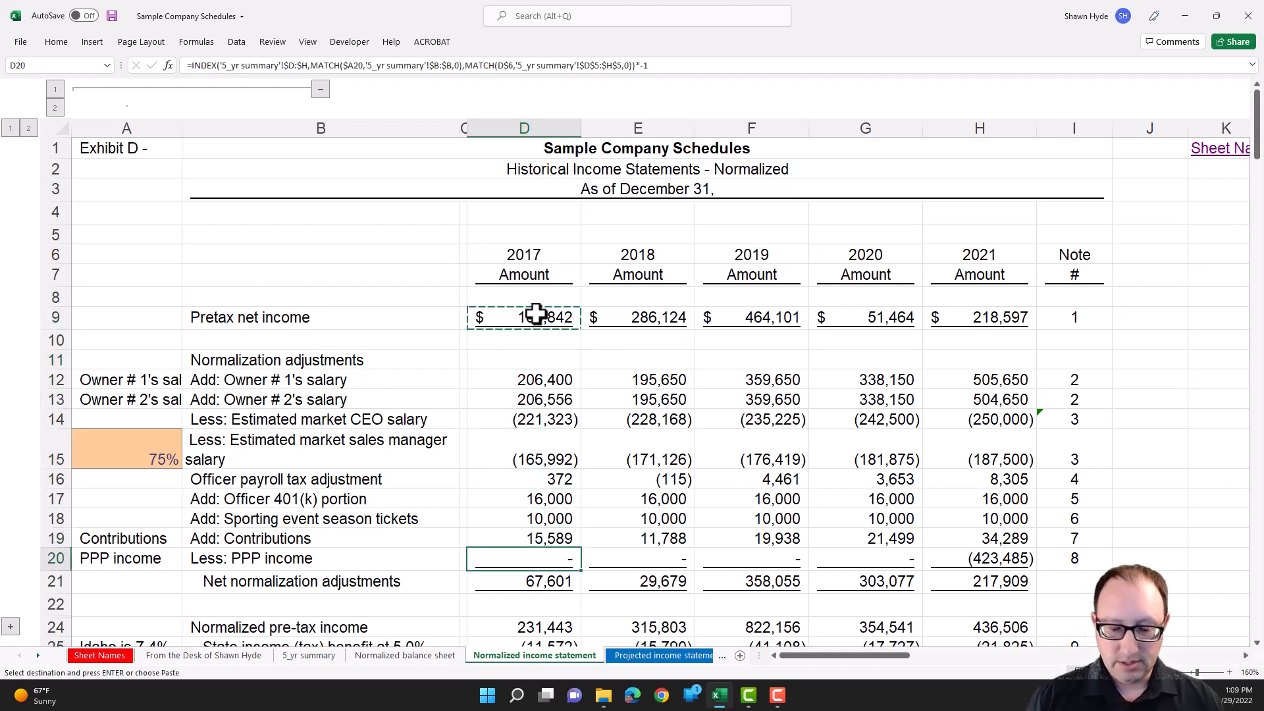
pyautogui.hotkey('alt', 'e')
pyautogui.press('s')
pyautogui.press('f')
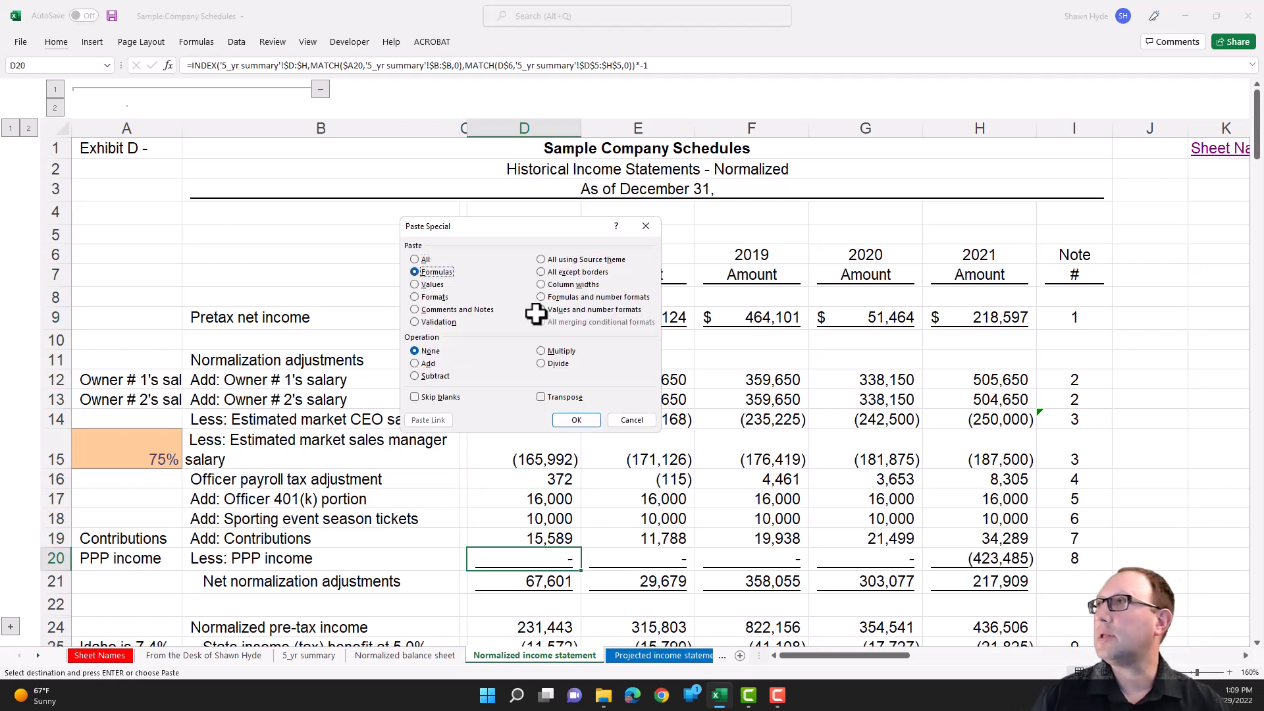
pyautogui.press('Return')
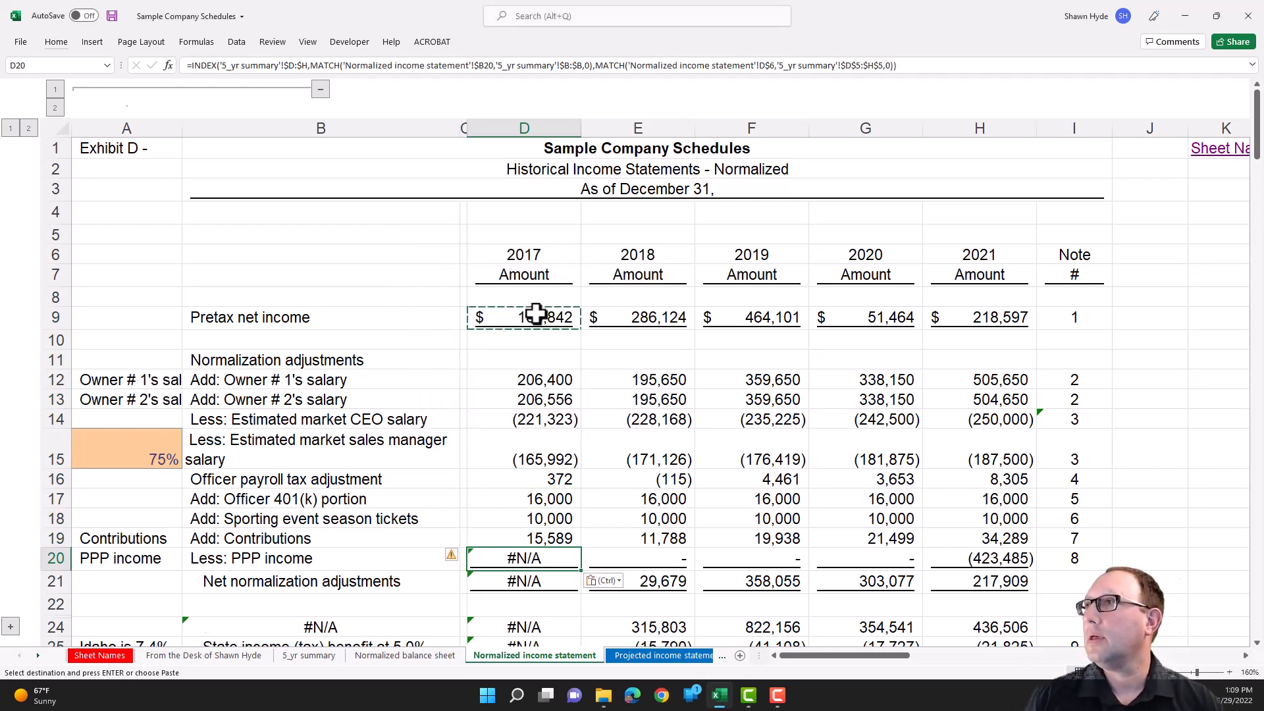
# - Examine the label reference in the D20 formula and the text formula behind the PPP income label in B20
pyautogui.press('F2')
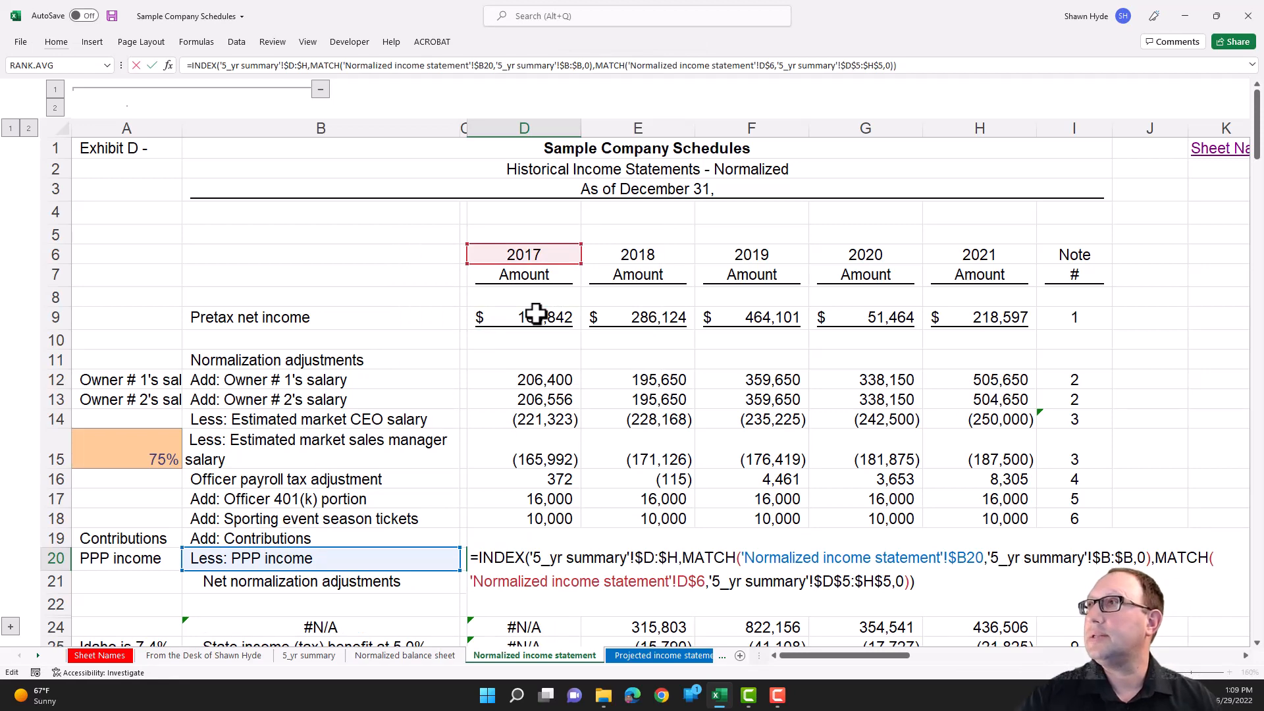
pyautogui.press('Return')
pyautogui.click(263, 564)
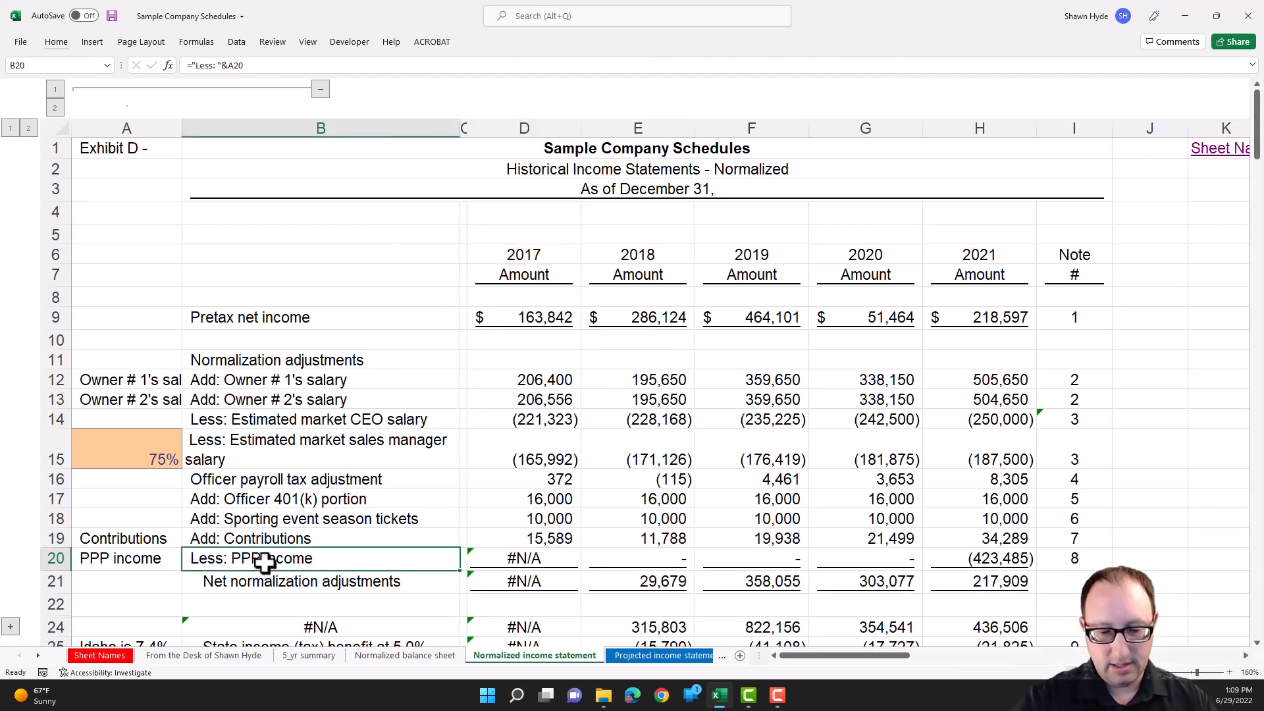
pyautogui.press('F2')
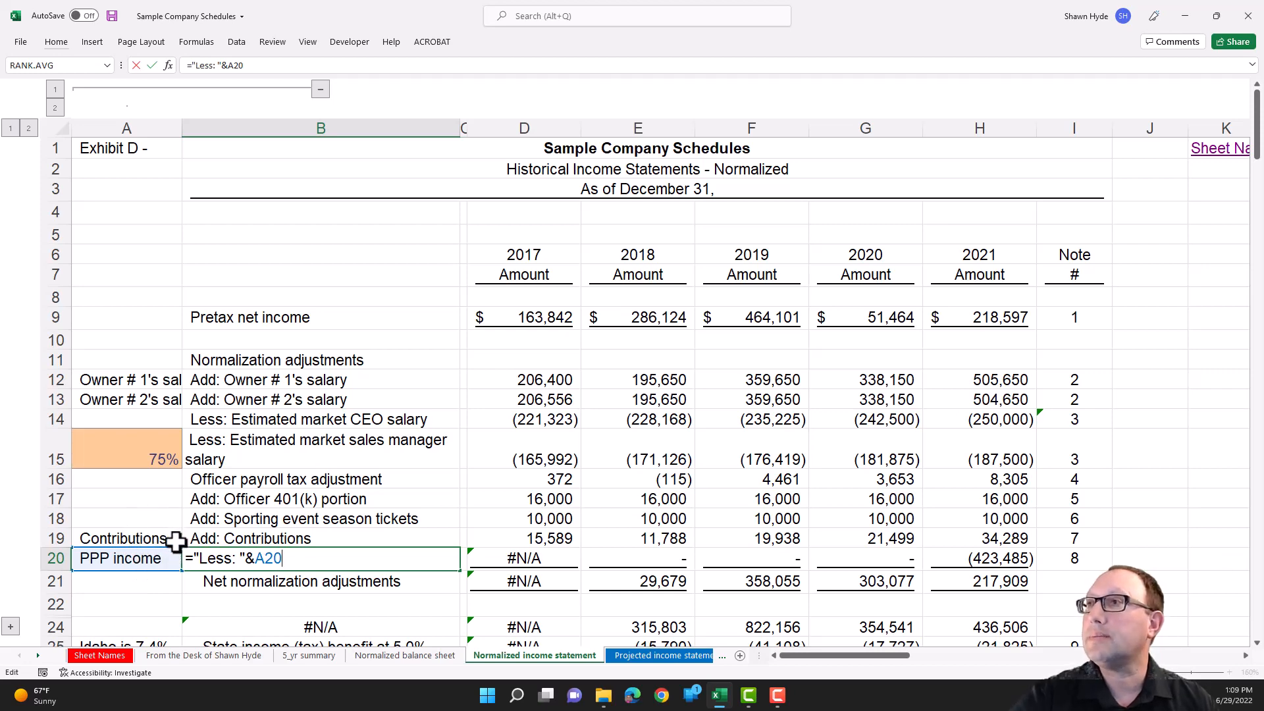
pyautogui.press('Return')
# - Point the row label lookup in the D20 formula to the helper label in A20
pyautogui.click(503, 563)
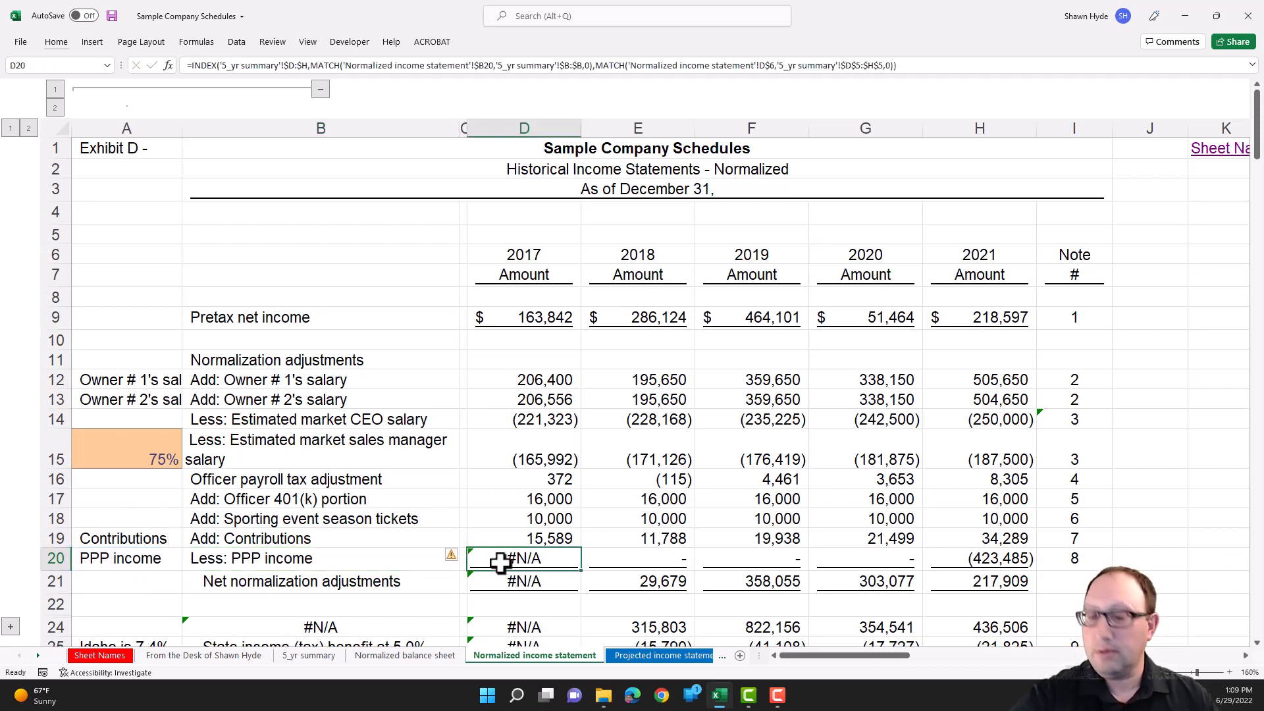
pyautogui.press('F2')
pyautogui.moveTo(439, 540); pyautogui.dragTo(130, 557)
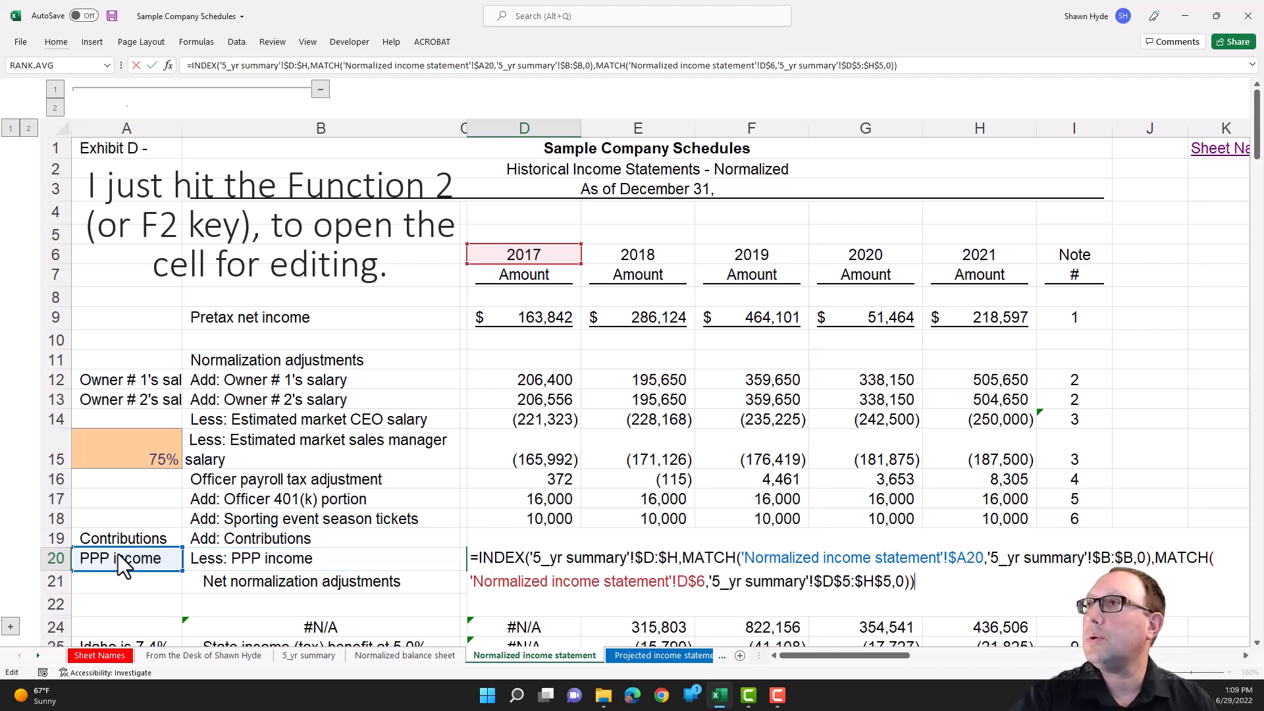
pyautogui.press('Return')
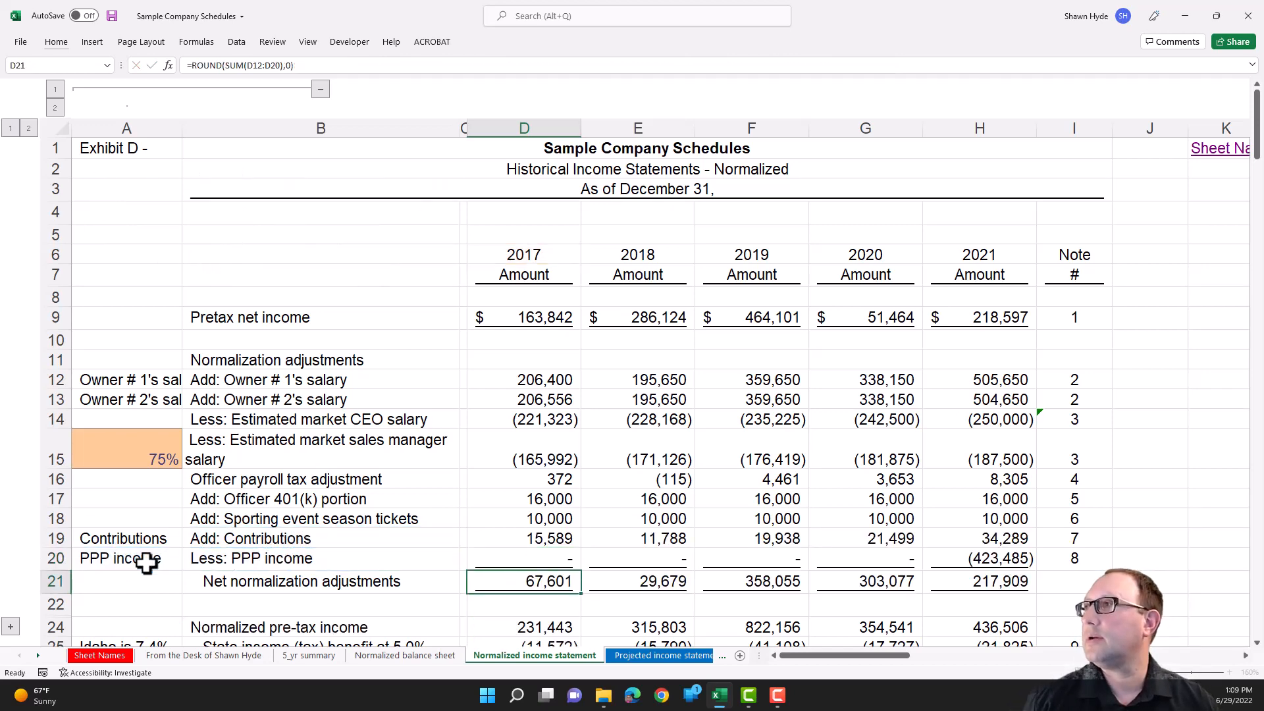
# - Copy the D20 PPP income formula across the 2018 to 2021 cells E20:H20
pyautogui.press('Up')
pyautogui.hotkey('ctrl', 'c')
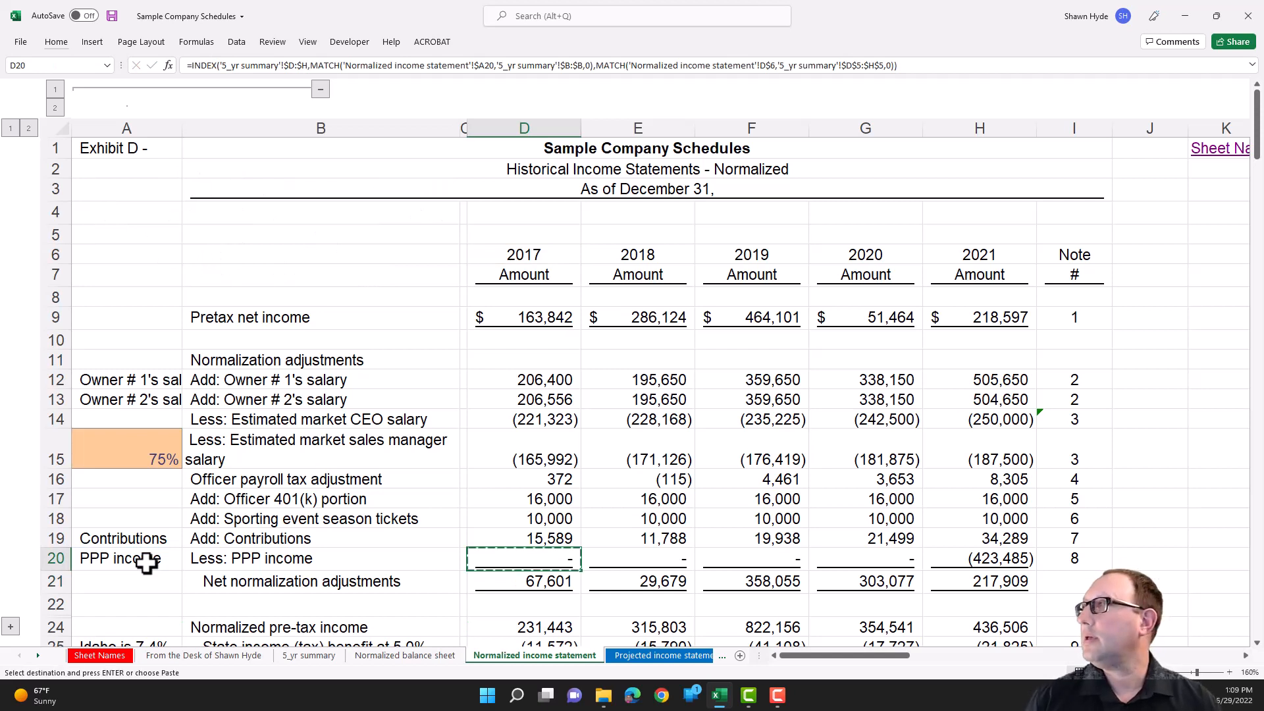
pyautogui.hotkey('ctrl', 'shift', 'Right')
pyautogui.hotkey('ctrl', 'v')
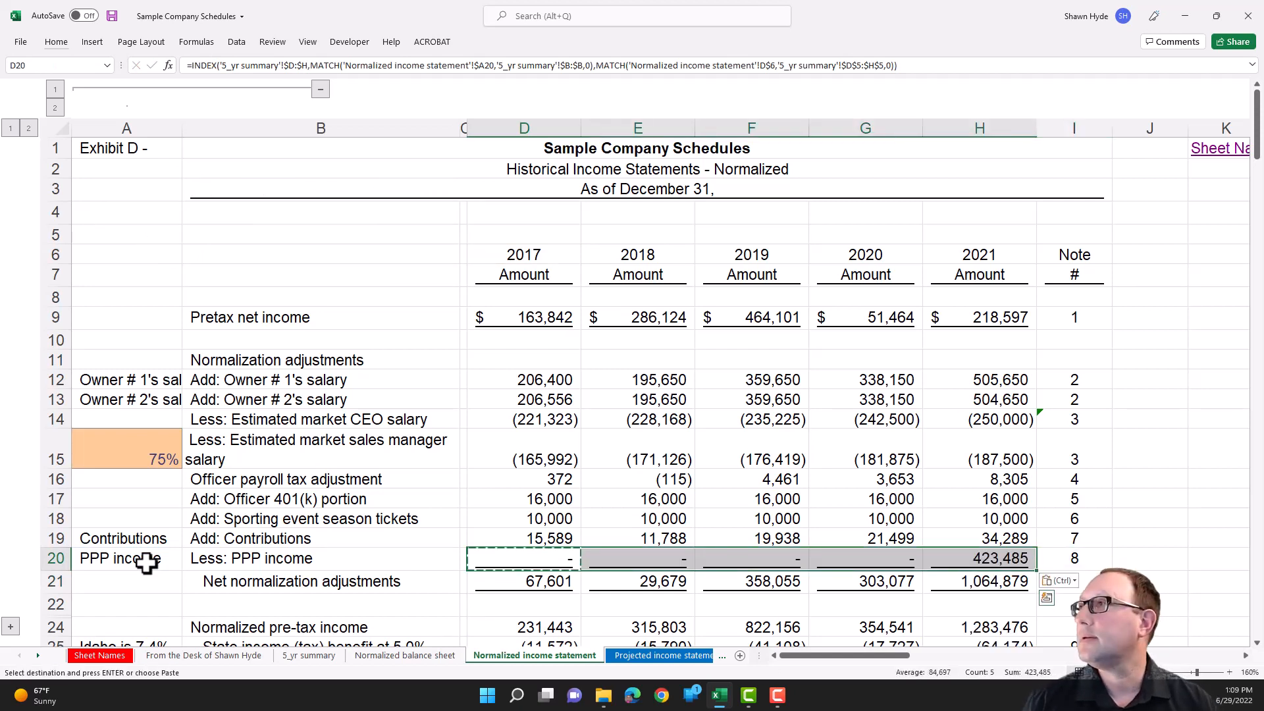
pyautogui.press('Up')
pyautogui.press('Down')
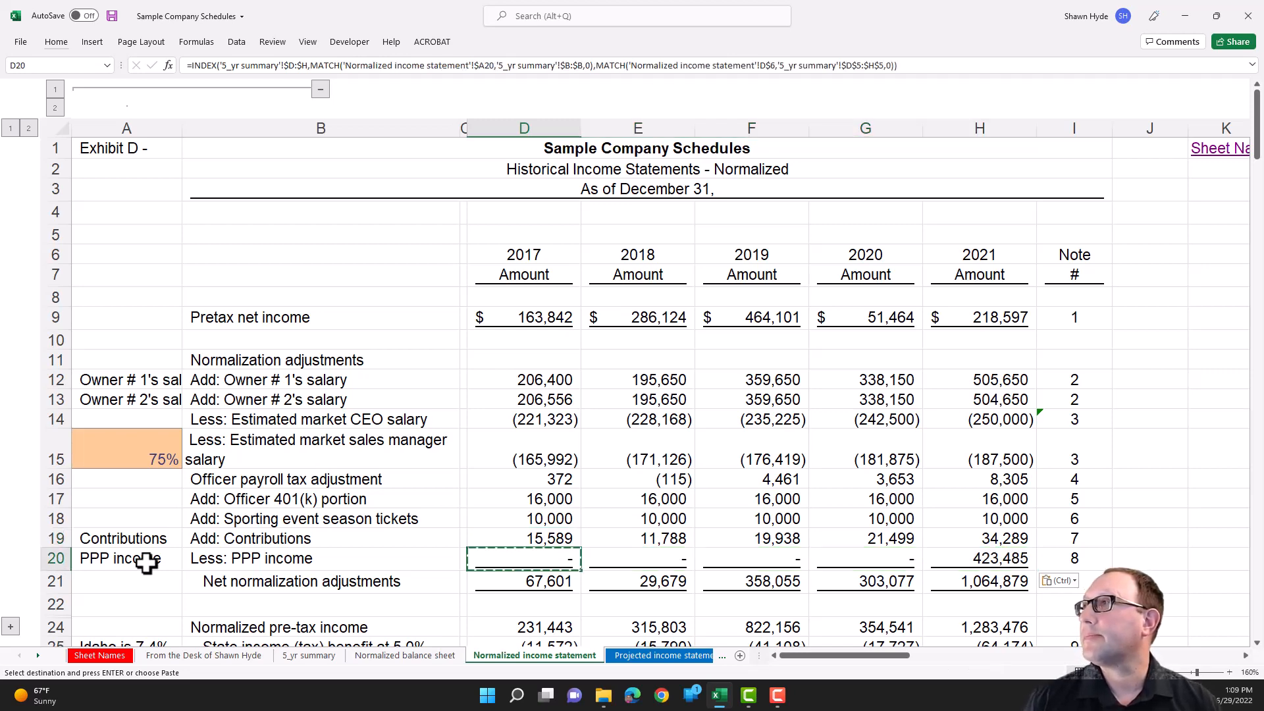
# - Examine the helper label and year heading references in the 2017 PPP income formula in D20
pyautogui.hotkey('ctrl', 'shift', 'Right')
pyautogui.press('Left')
pyautogui.press('Left')
pyautogui.press('Right')
pyautogui.press('Right')
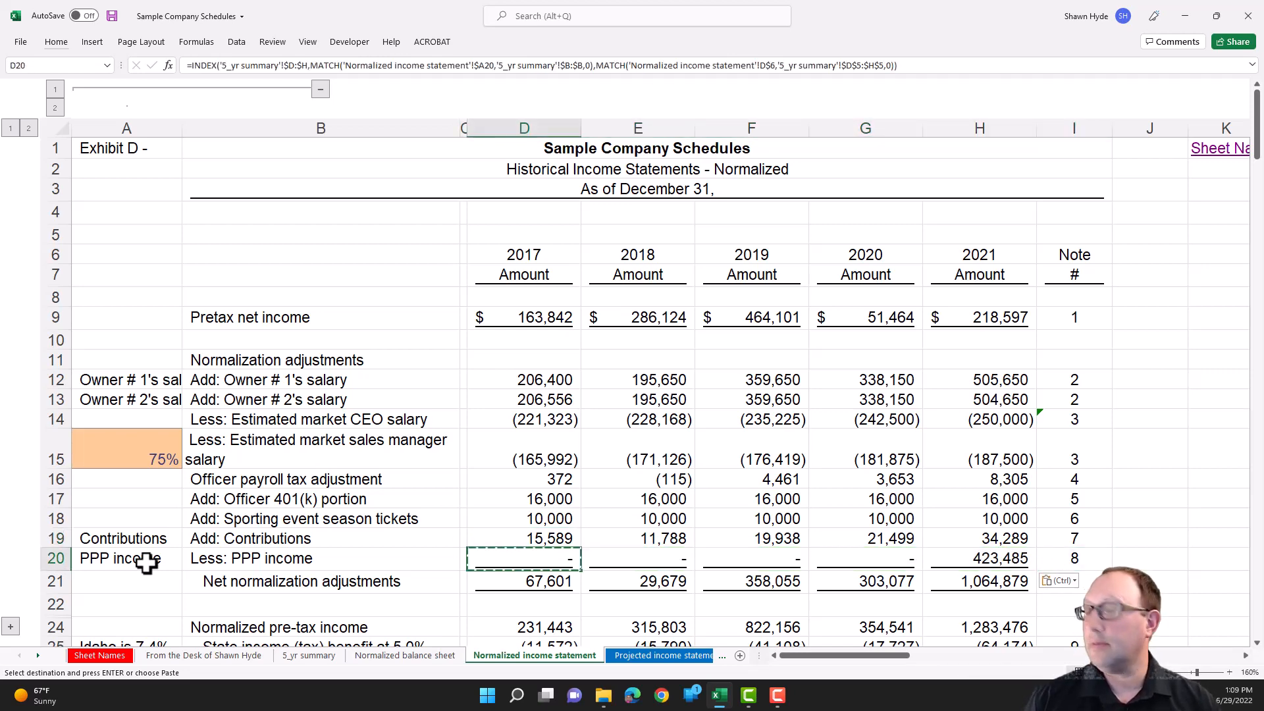
pyautogui.press('F2')
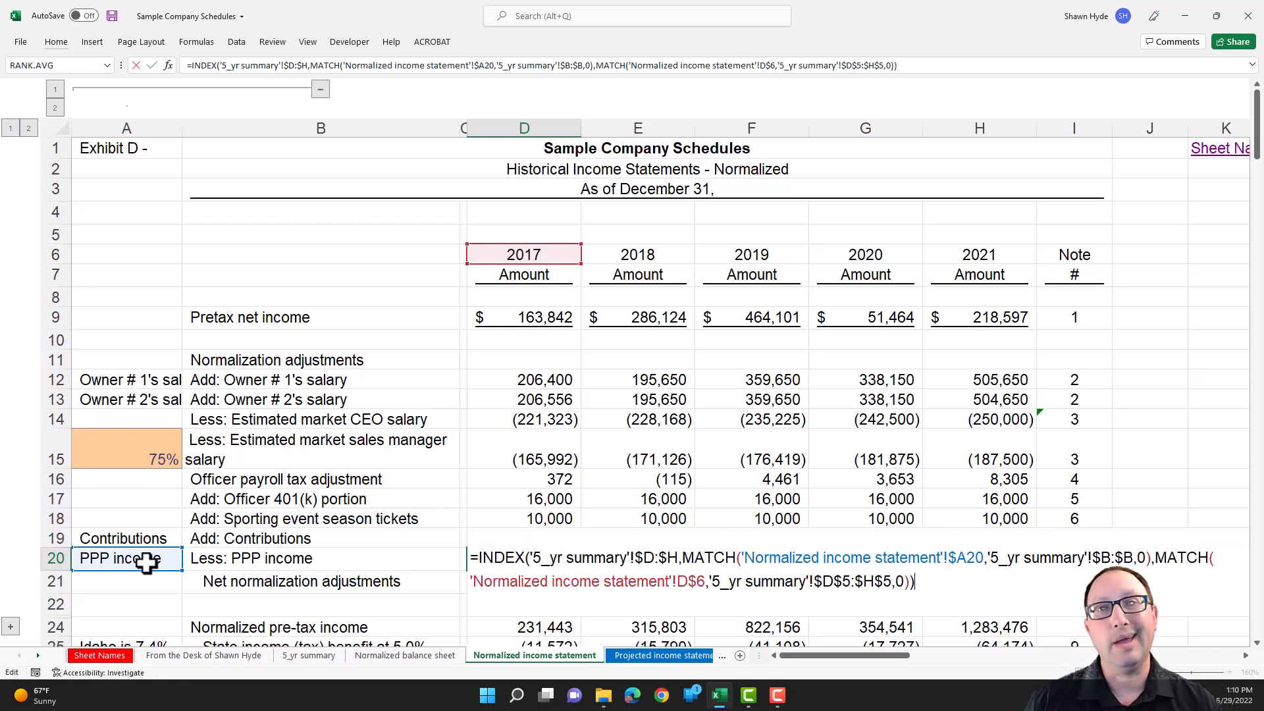
pyautogui.press('Escape')
# - Copy the PPP income formulas in D20:H20 onto the contributions row D19:H19, pasting formulas only
pyautogui.press('Up')
pyautogui.press('Down')
pyautogui.hotkey('ctrl', 'shift', 'Right')
pyautogui.hotkey('shift', 'Left')
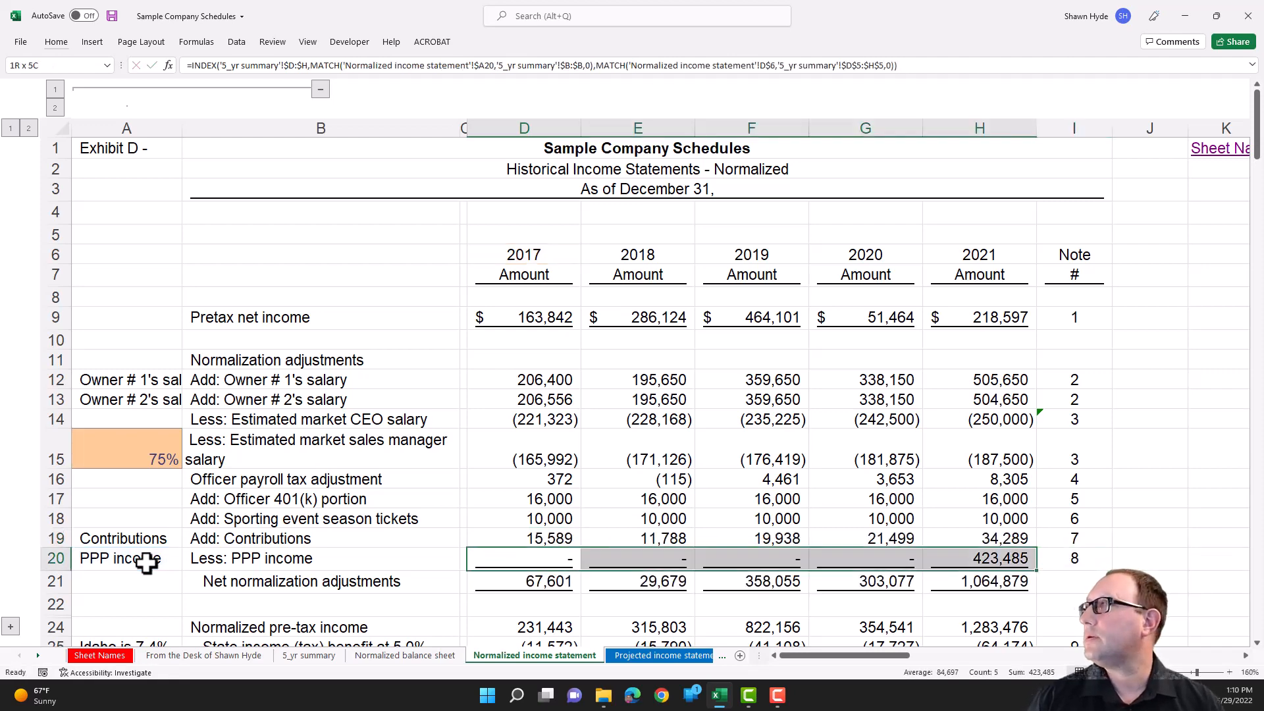
pyautogui.hotkey('ctrl', 'c')
pyautogui.press('Up')
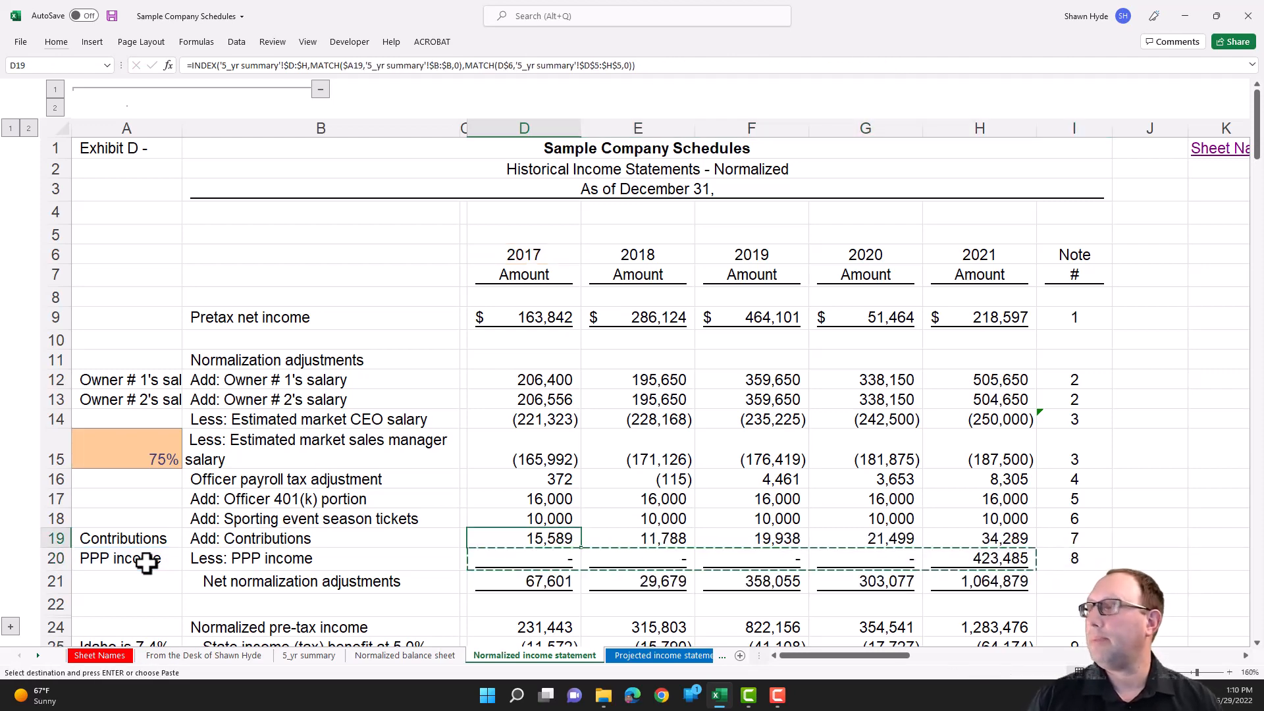
pyautogui.hotkey('ctrl', 'alt', 'v')
pyautogui.press('f')
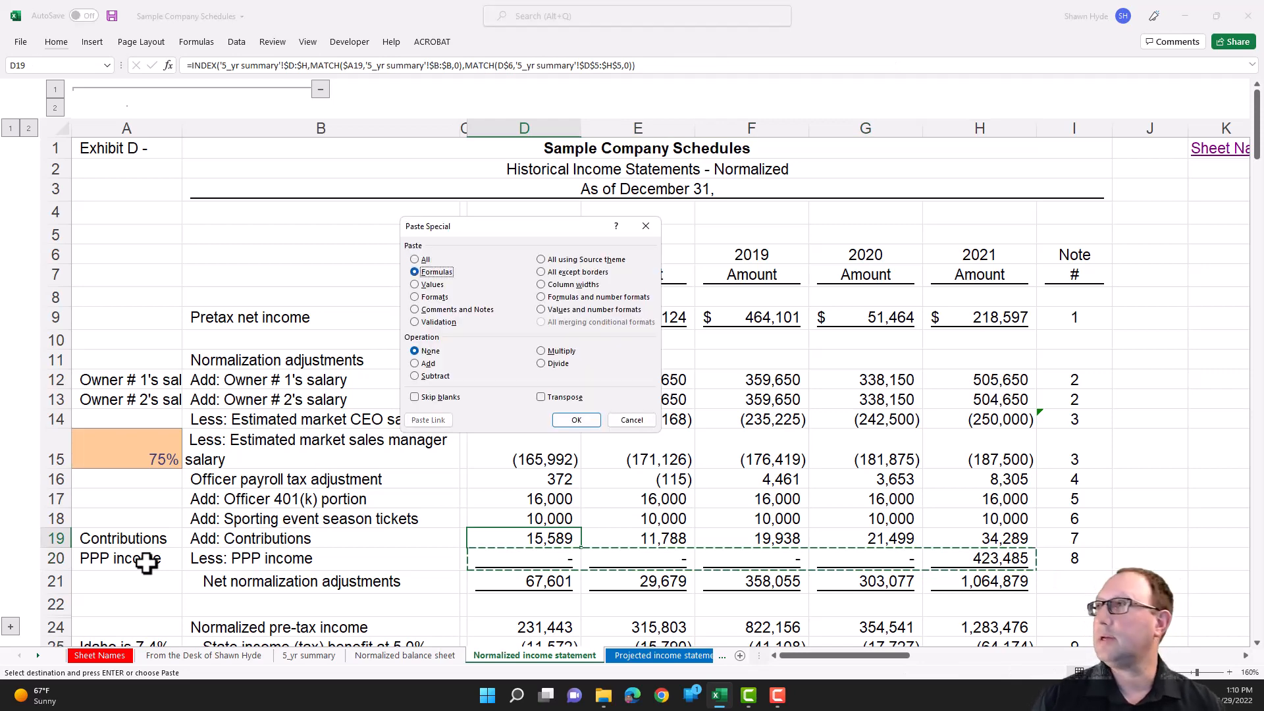
pyautogui.press('Return')
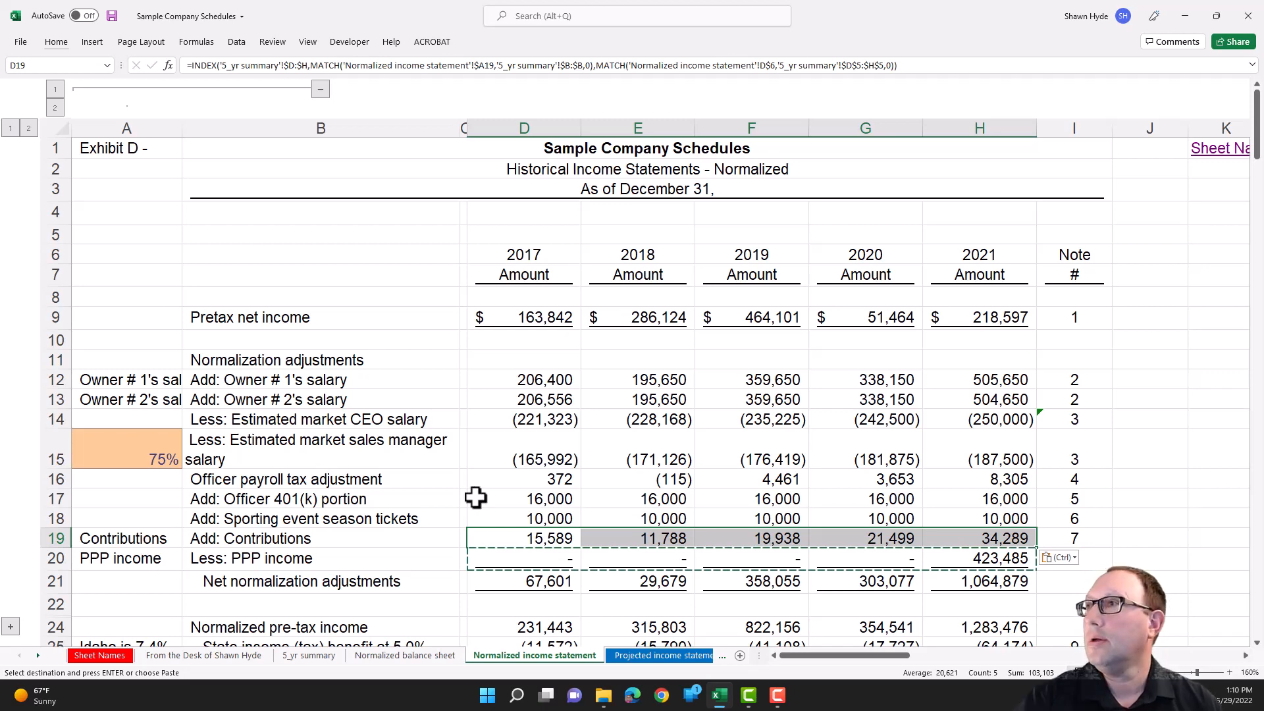
# - Switch to the 5_yr summary sheet and locate the PPP income line in its historical income statement
pyautogui.click(413, 474)
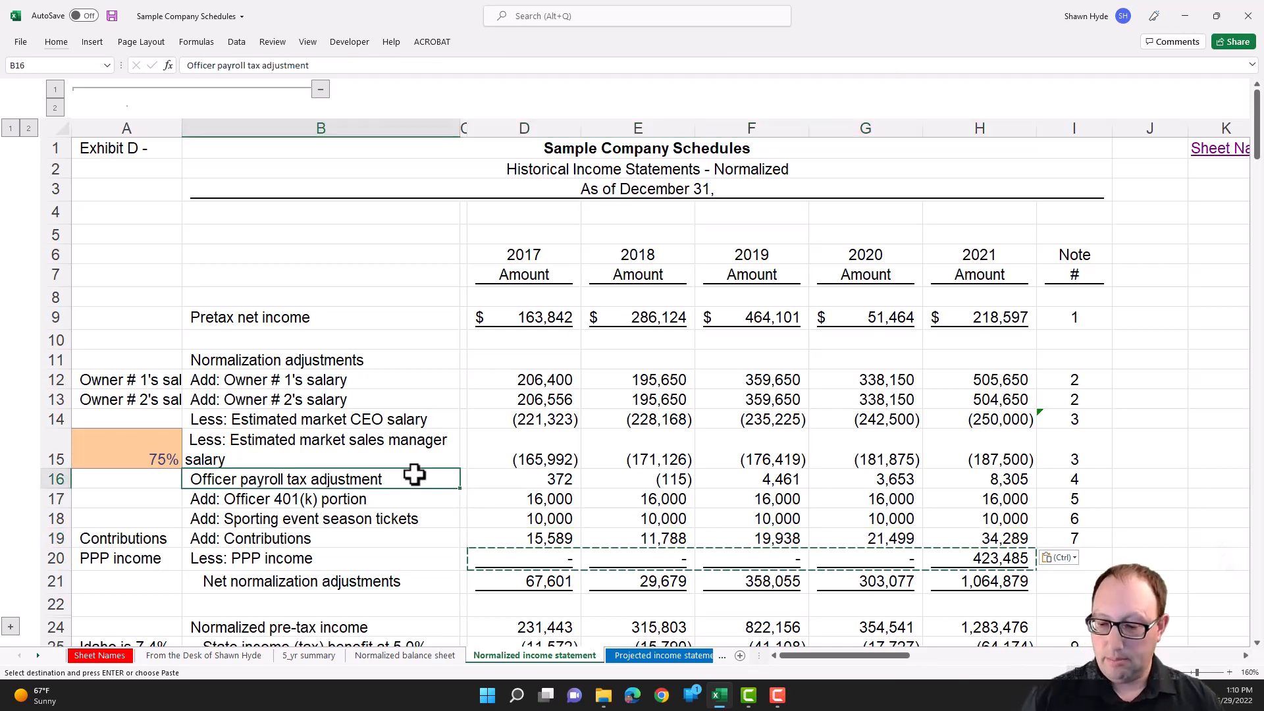
pyautogui.hotkey('ctrl', 'pageup')
pyautogui.hotkey('ctrl', 'pageup')
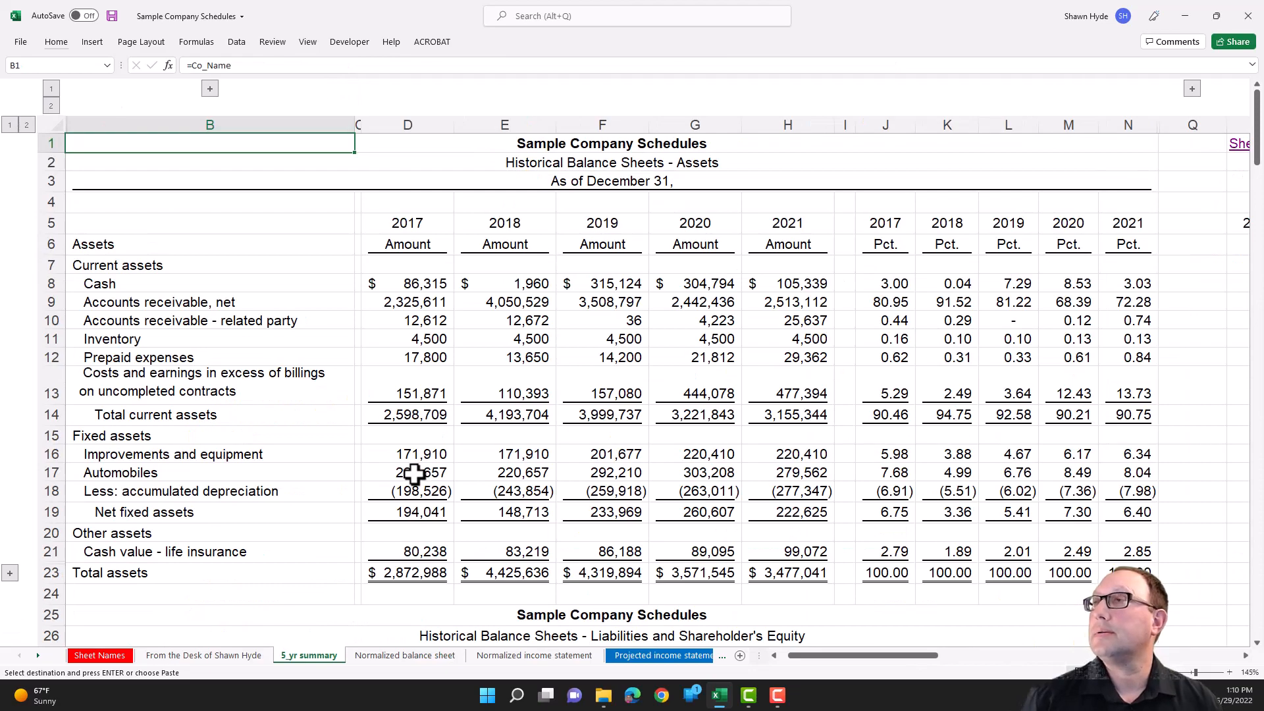
pyautogui.press('Right')
pyautogui.press('Right')
pyautogui.press('Down')
pyautogui.press('Down')
pyautogui.press('Down')
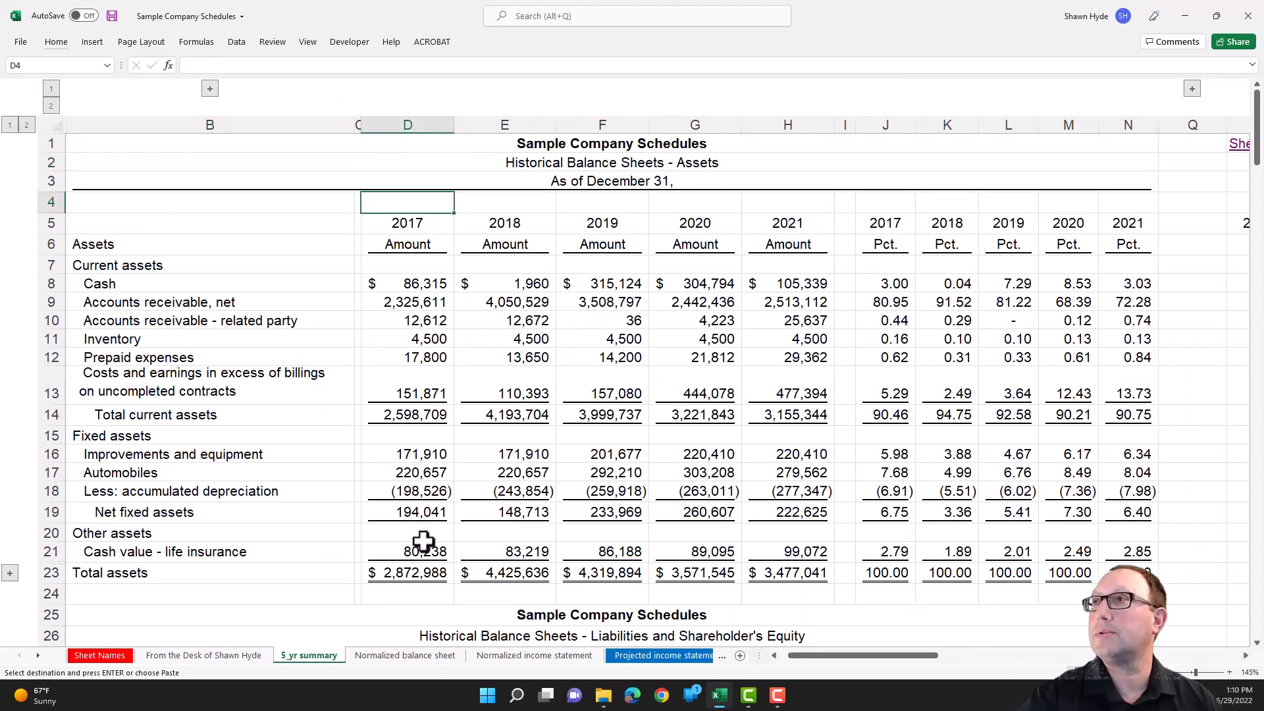
pyautogui.scroll(-17, 423, 541)
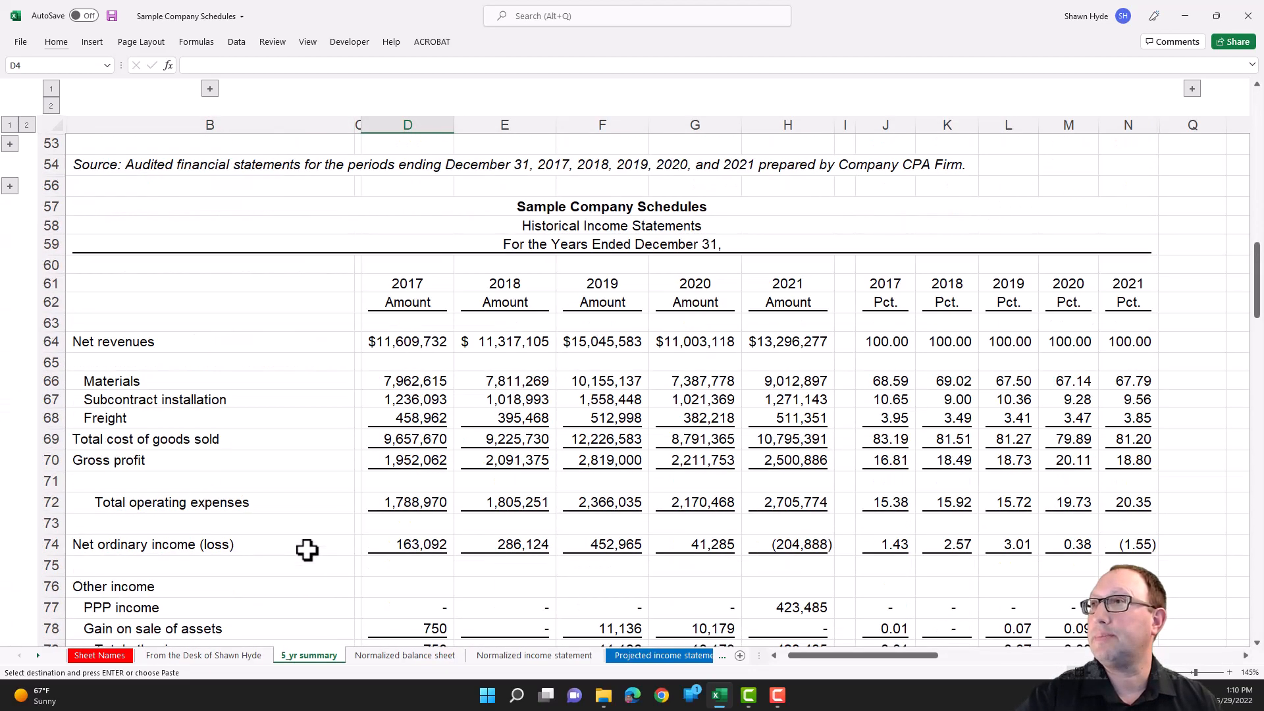
pyautogui.scroll(-4, 307, 550)
pyautogui.scroll(-3, 285, 516)
pyautogui.scroll(3, 285, 496)
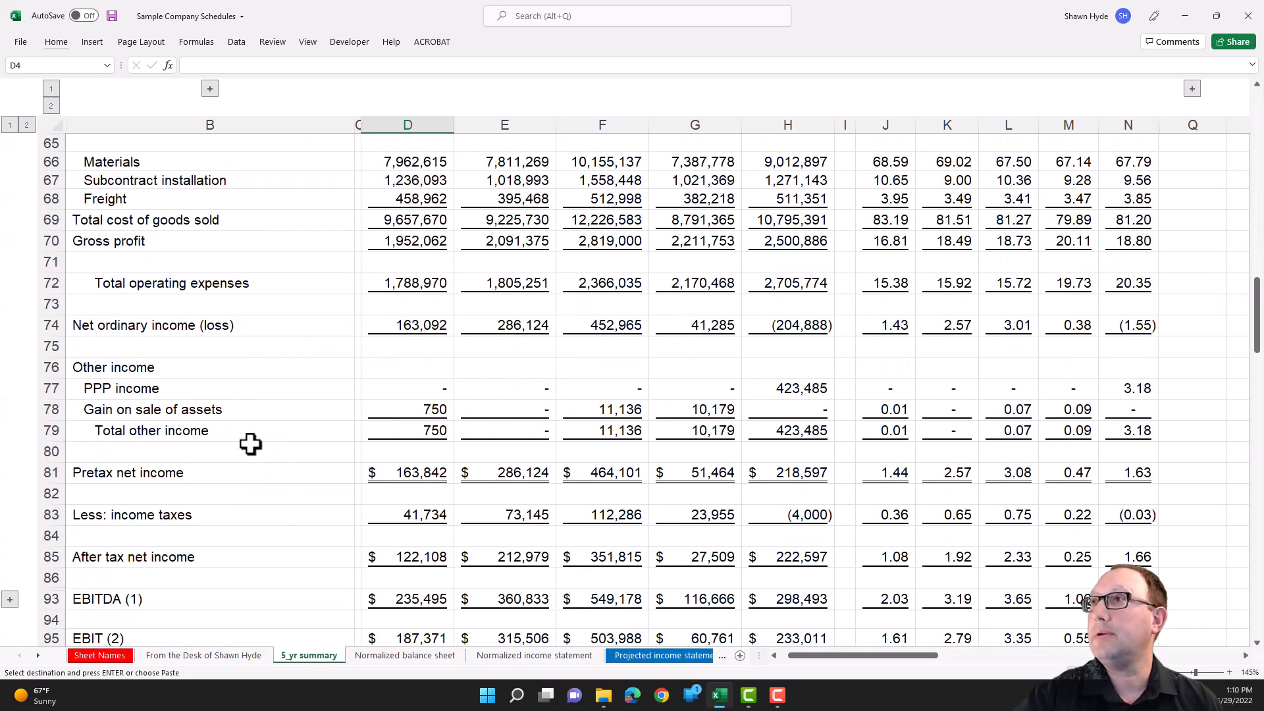
# - Insert four blank rows above PPP income under Other income, at rows 77 to 80
pyautogui.click(132, 390)
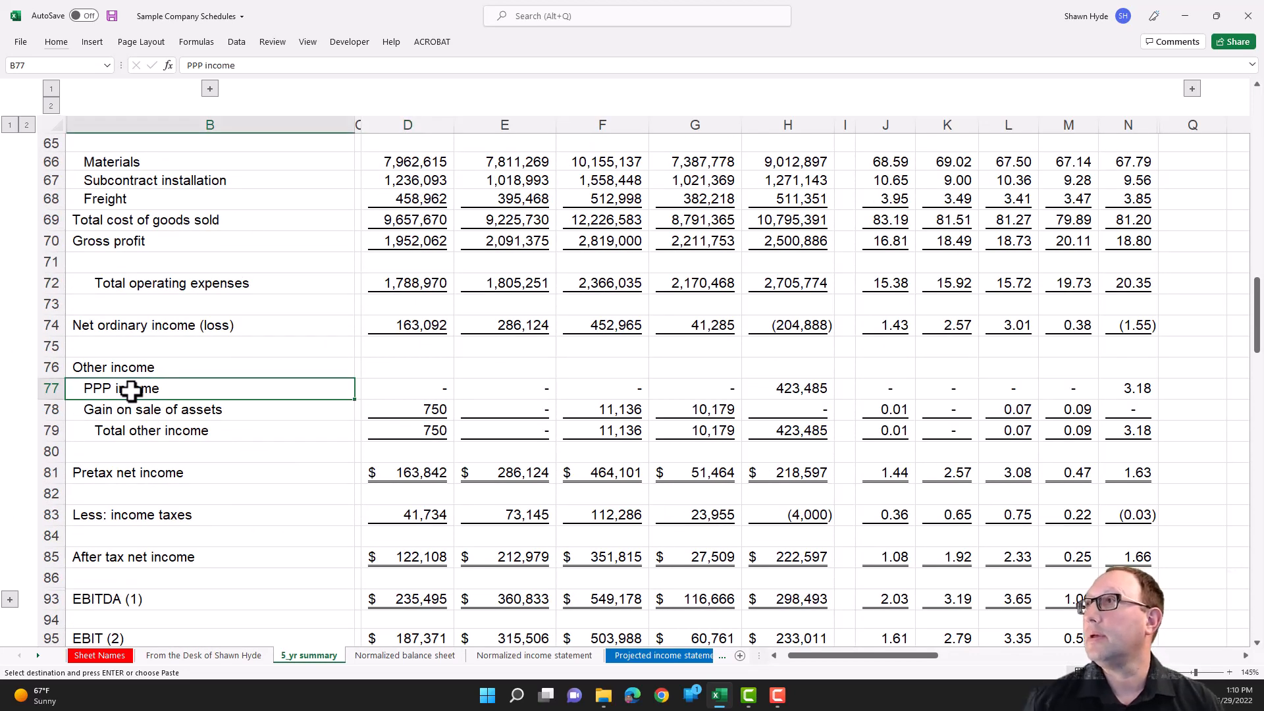
pyautogui.hotkey('shift', 'Down')
pyautogui.hotkey('shift', 'Down')
pyautogui.hotkey('shift', 'Down')
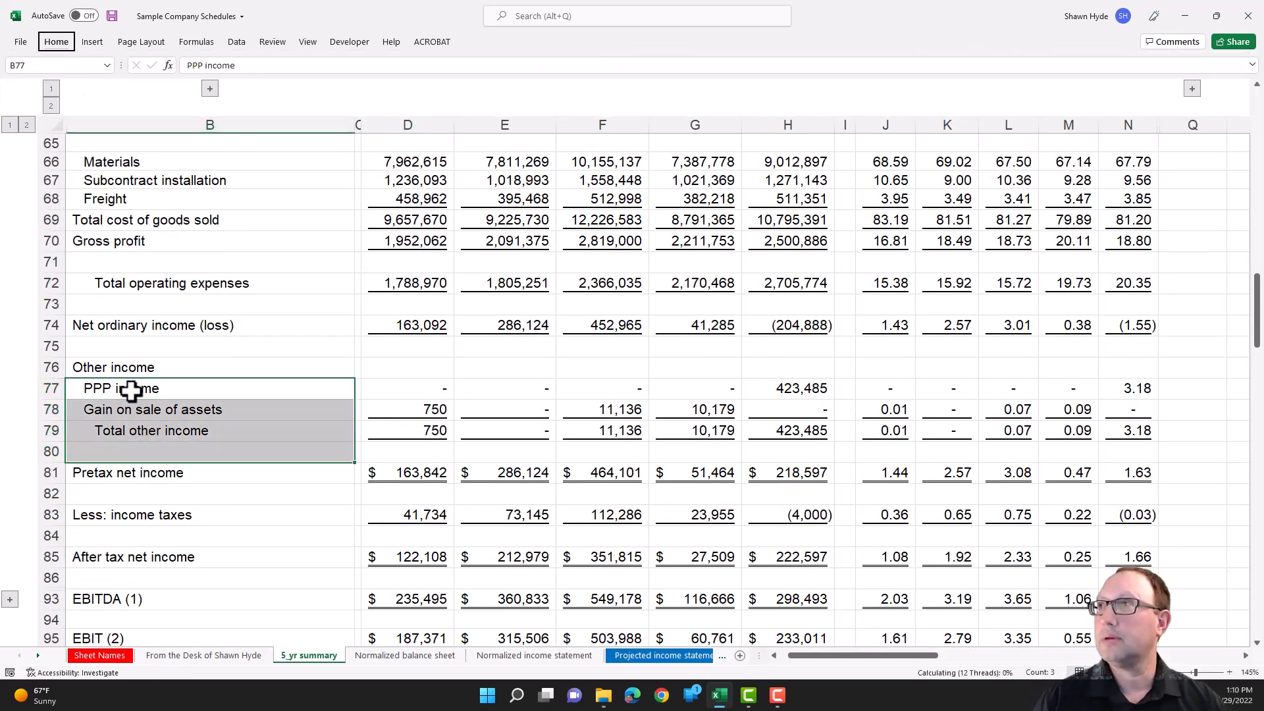
pyautogui.press('h')
pyautogui.press('i')
pyautogui.press('r')
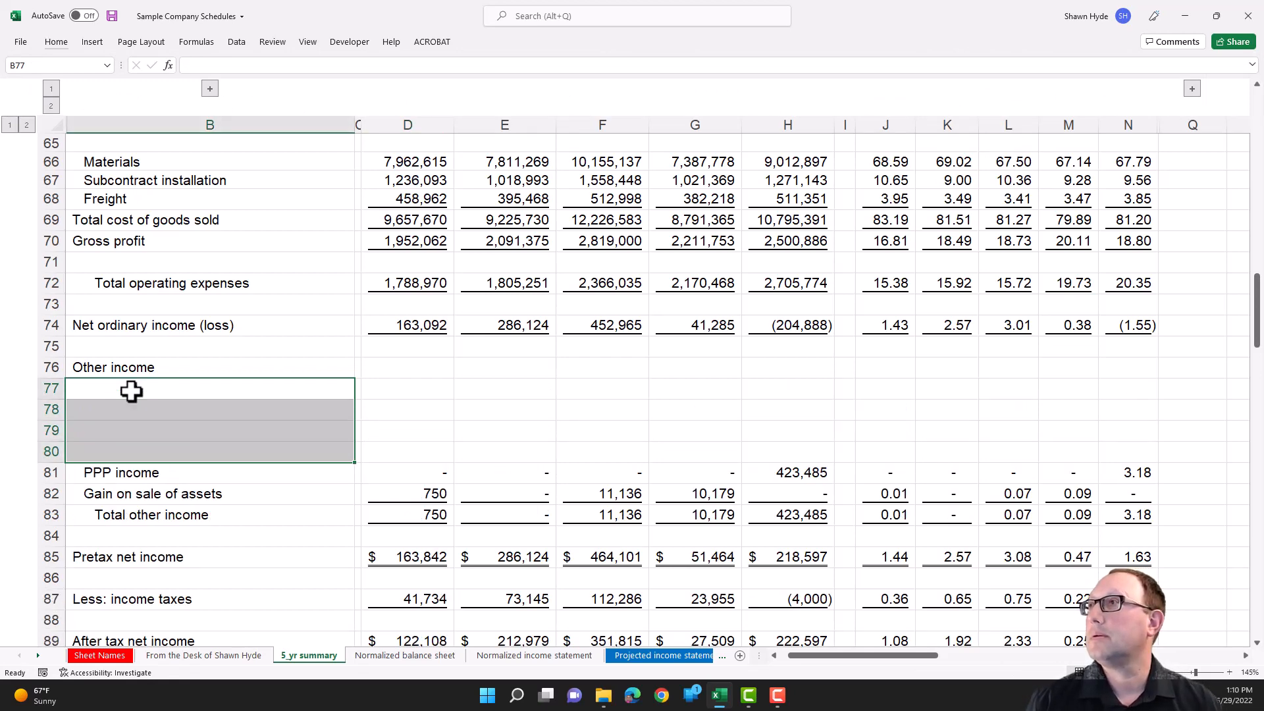
# - Move the entire PPP income row from row 81 to row 78 under Other income
pyautogui.press('Down')
pyautogui.press('Down')
pyautogui.press('Down')
pyautogui.press('Down')
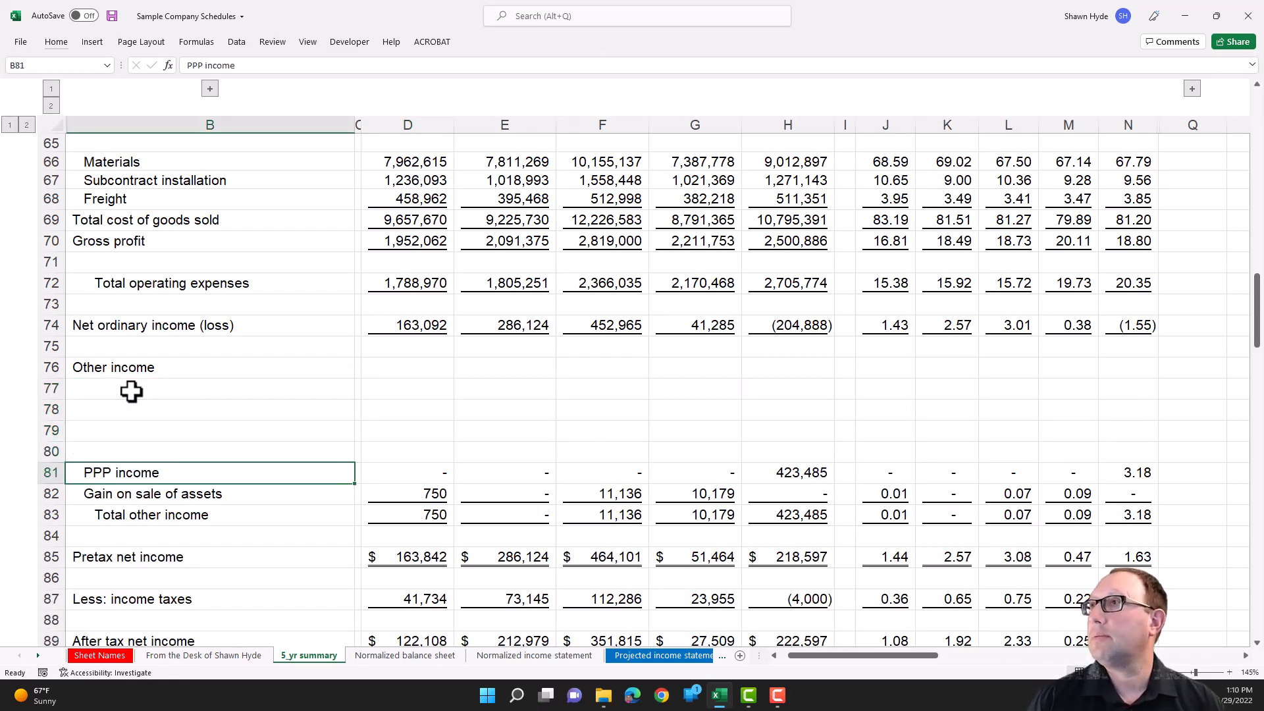
pyautogui.hotkey('shift', 'space')
pyautogui.hotkey('ctrl', 'x')
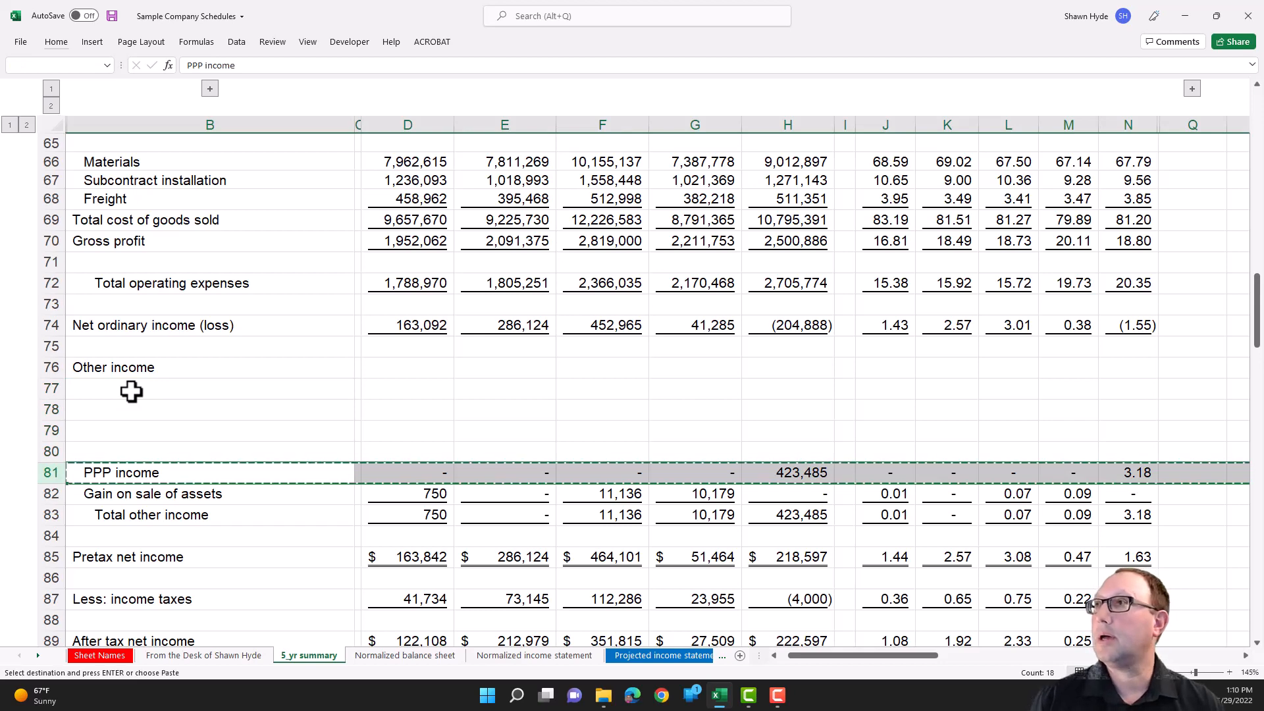
pyautogui.press('Up')
pyautogui.press('Up')
pyautogui.press('Up')
pyautogui.hotkey('shift', 'space')
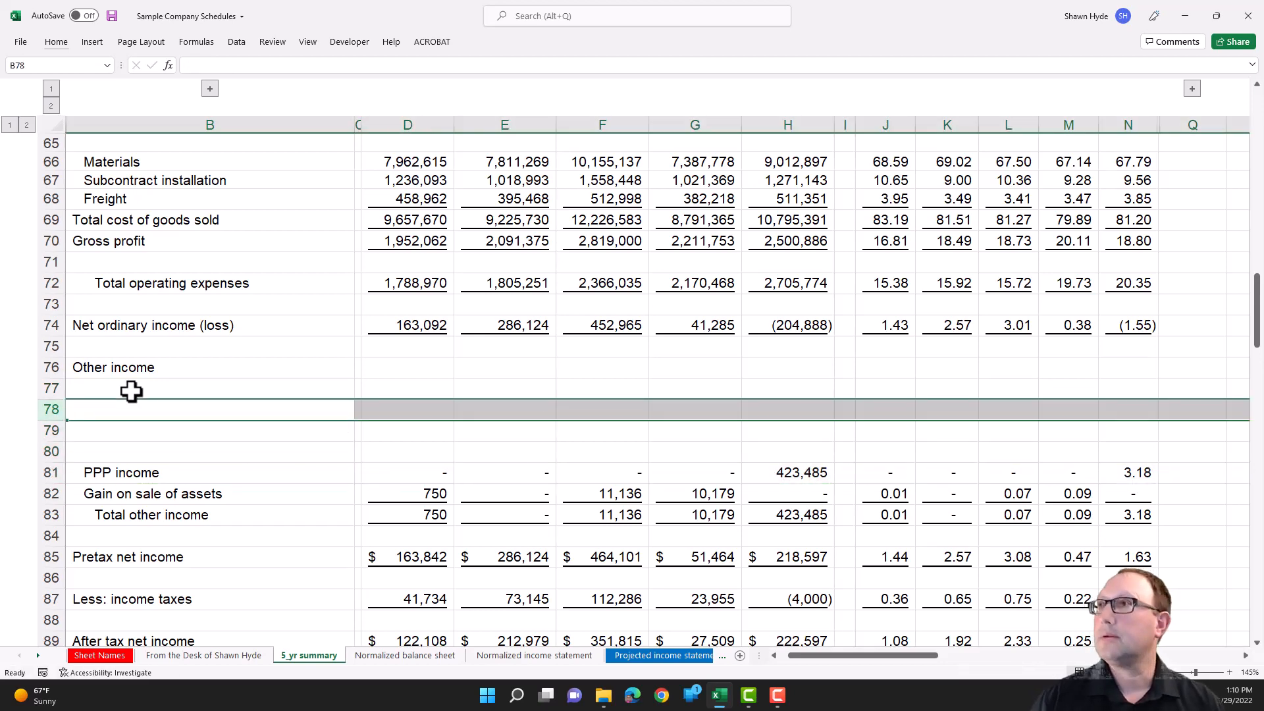
pyautogui.hotkey('ctrl', 'v')
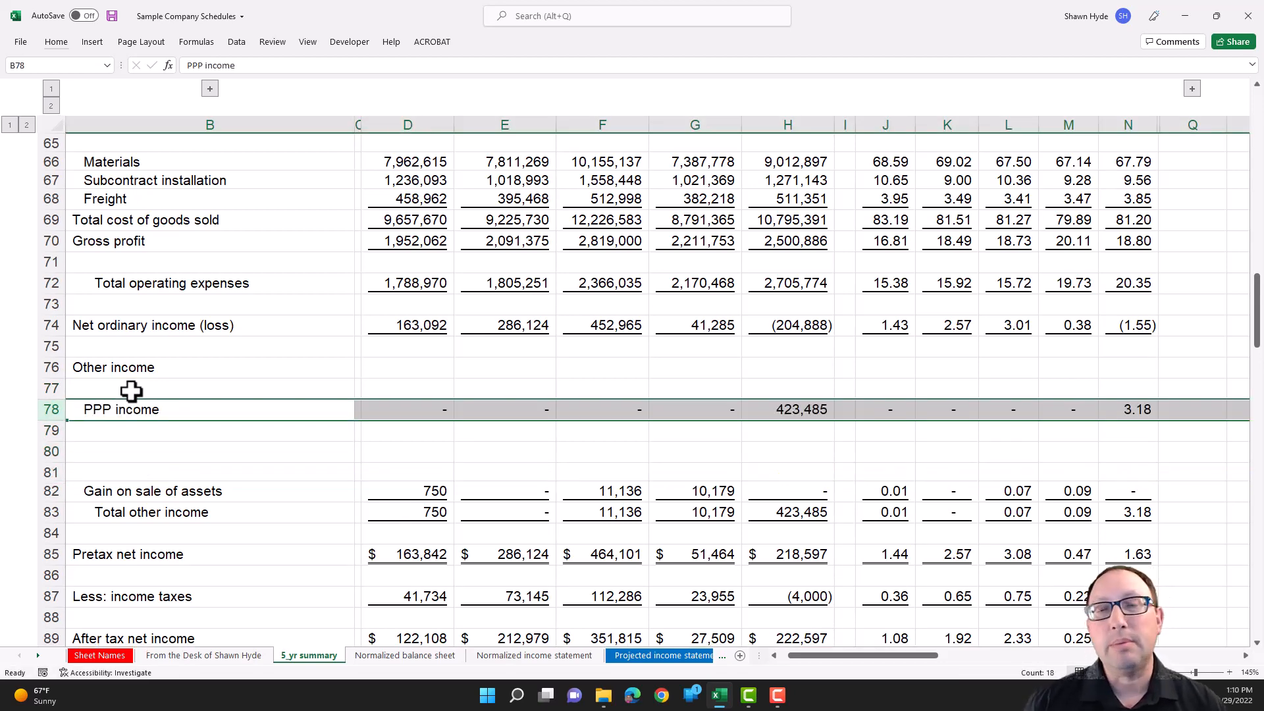
# - Return to the Normalized income statement sheet and examine the 2021 PPP income formula in H20
pyautogui.hotkey('ctrl', 'pagedown')
pyautogui.hotkey('ctrl', 'pagedown')
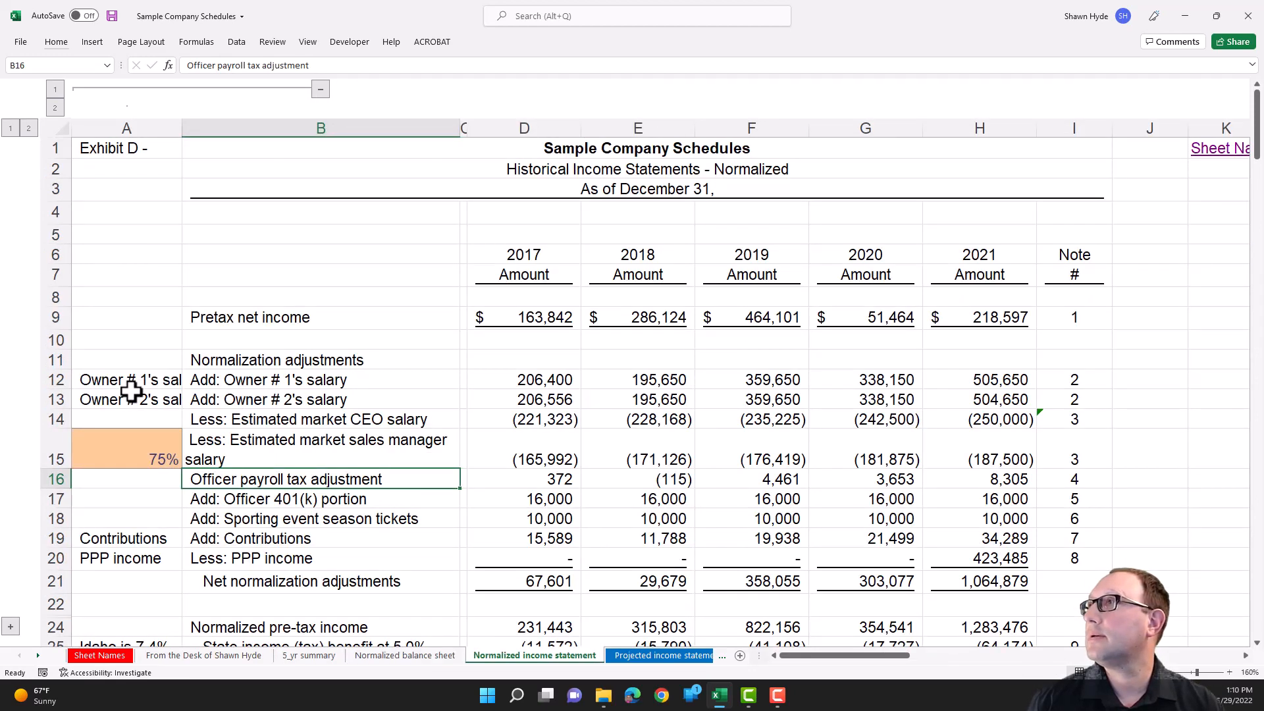
pyautogui.click(953, 565)
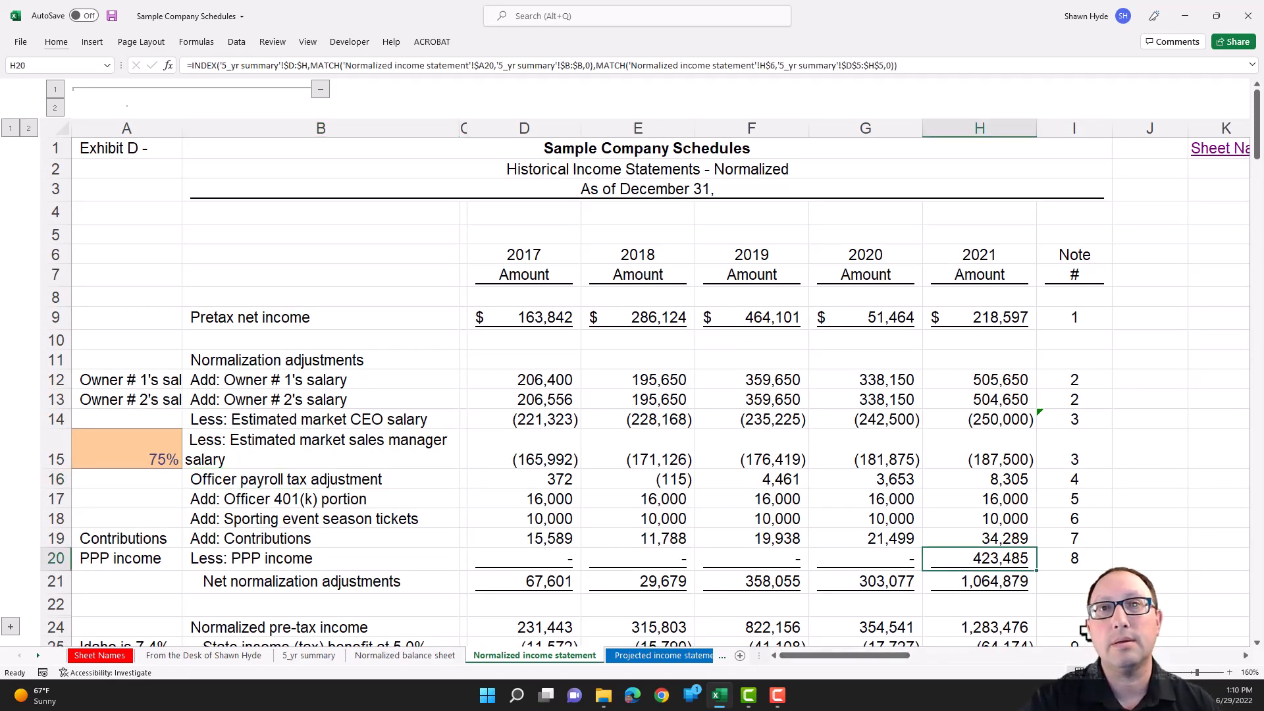
pyautogui.doubleClick(1002, 563)
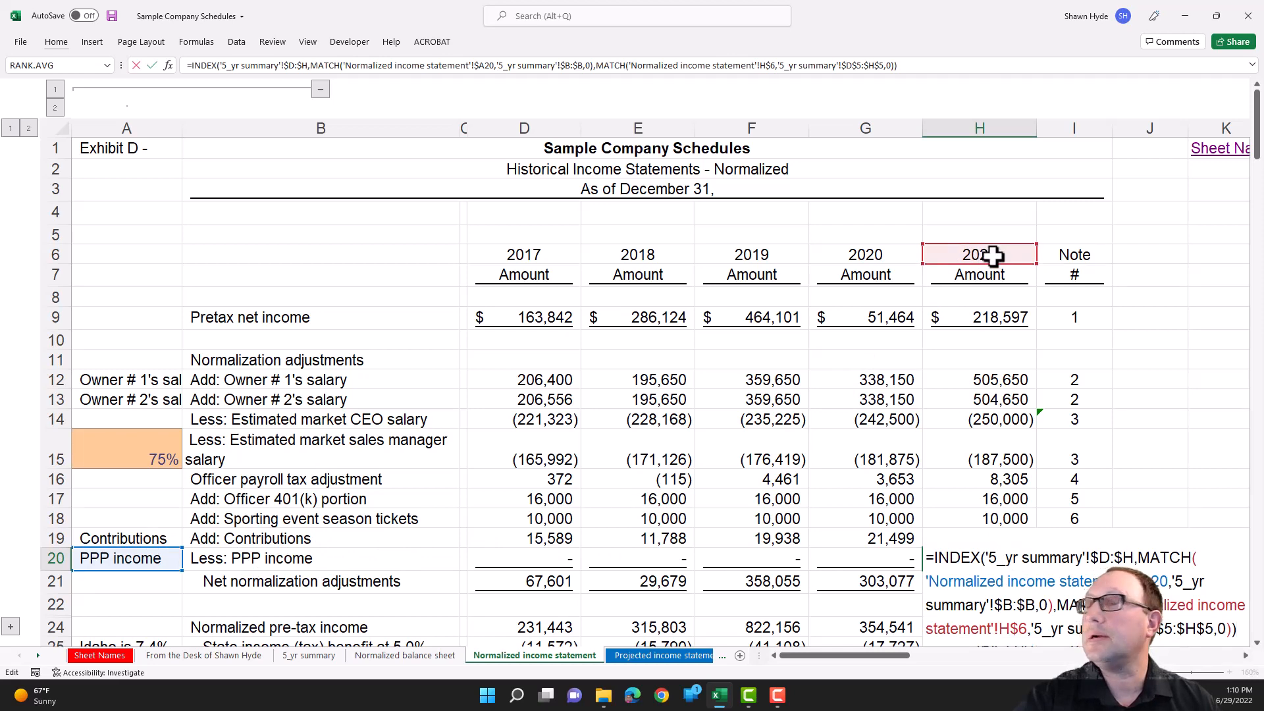
pyautogui.press('Escape')
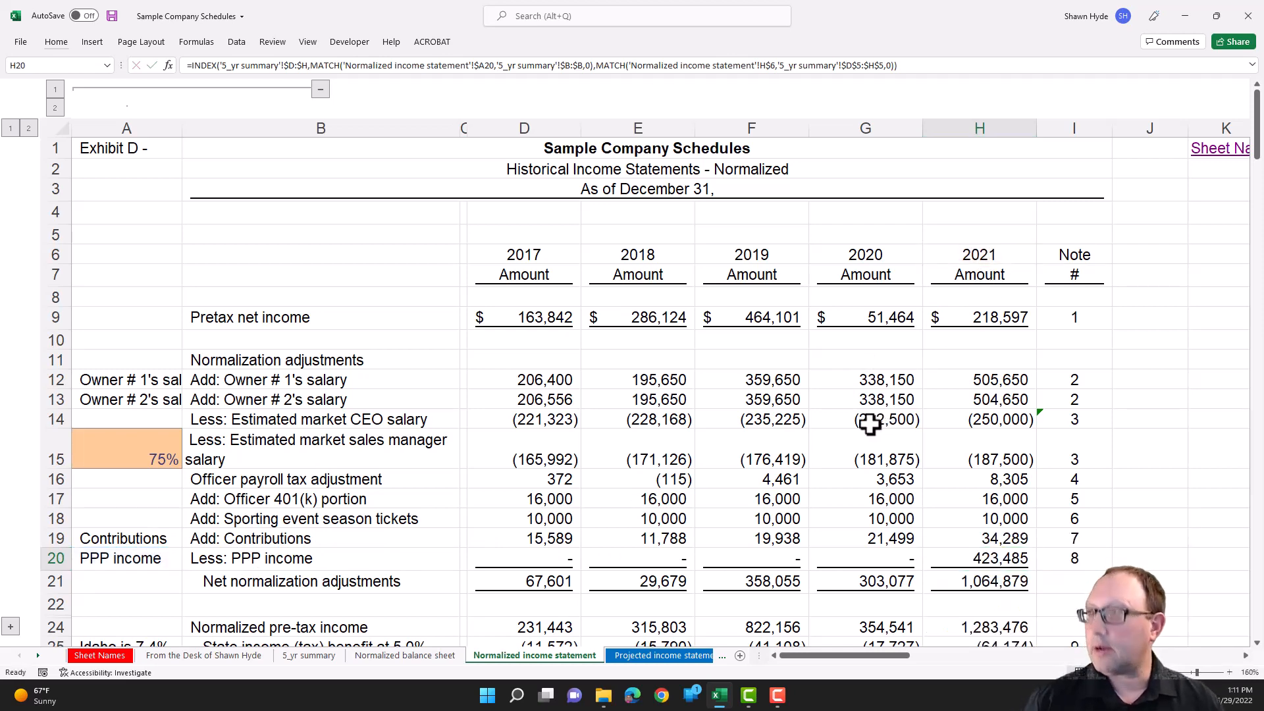
# - Trace the H20 lookup on the 5_yr summary sheet through columns D to H, row 78 and column H to cell H78
pyautogui.hotkey('ctrl', '[')
pyautogui.click(433, 352)
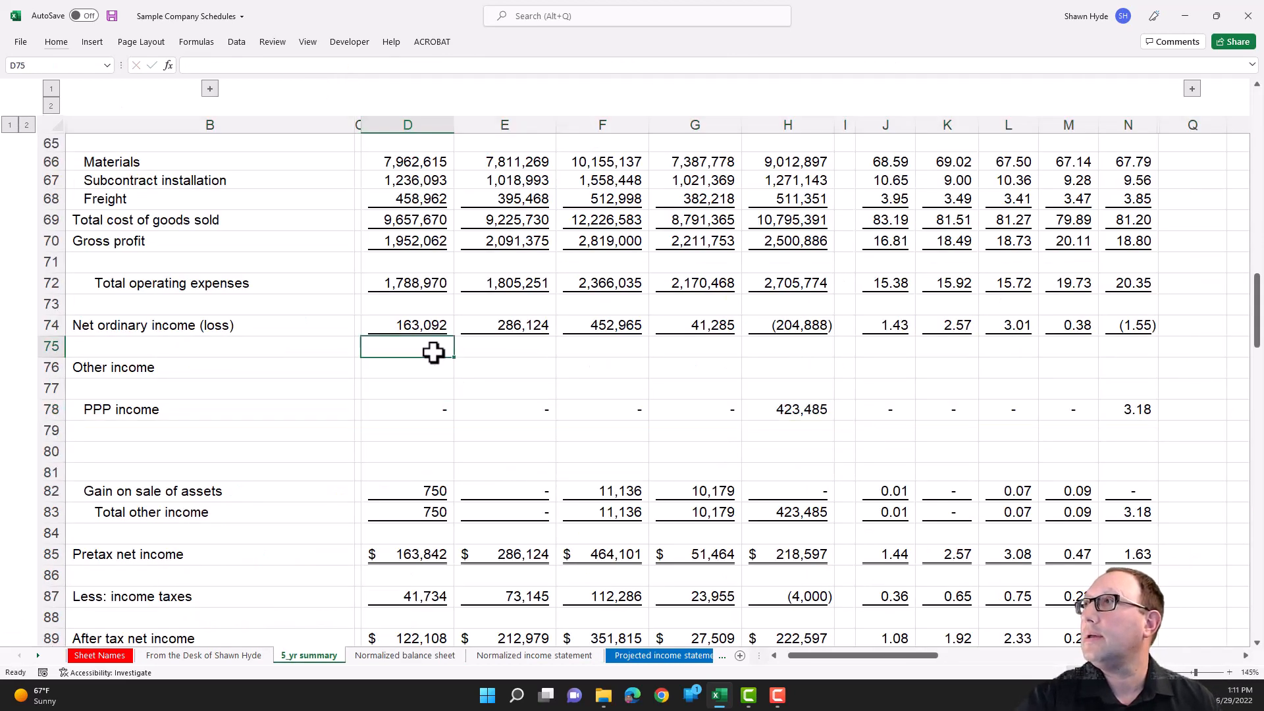
pyautogui.hotkey('ctrl', 'space')
pyautogui.hotkey('shift', 'Right')
pyautogui.hotkey('shift', 'Right')
pyautogui.hotkey('shift', 'Right')
pyautogui.hotkey('shift', 'Right')
pyautogui.hotkey('shift', 'Right')
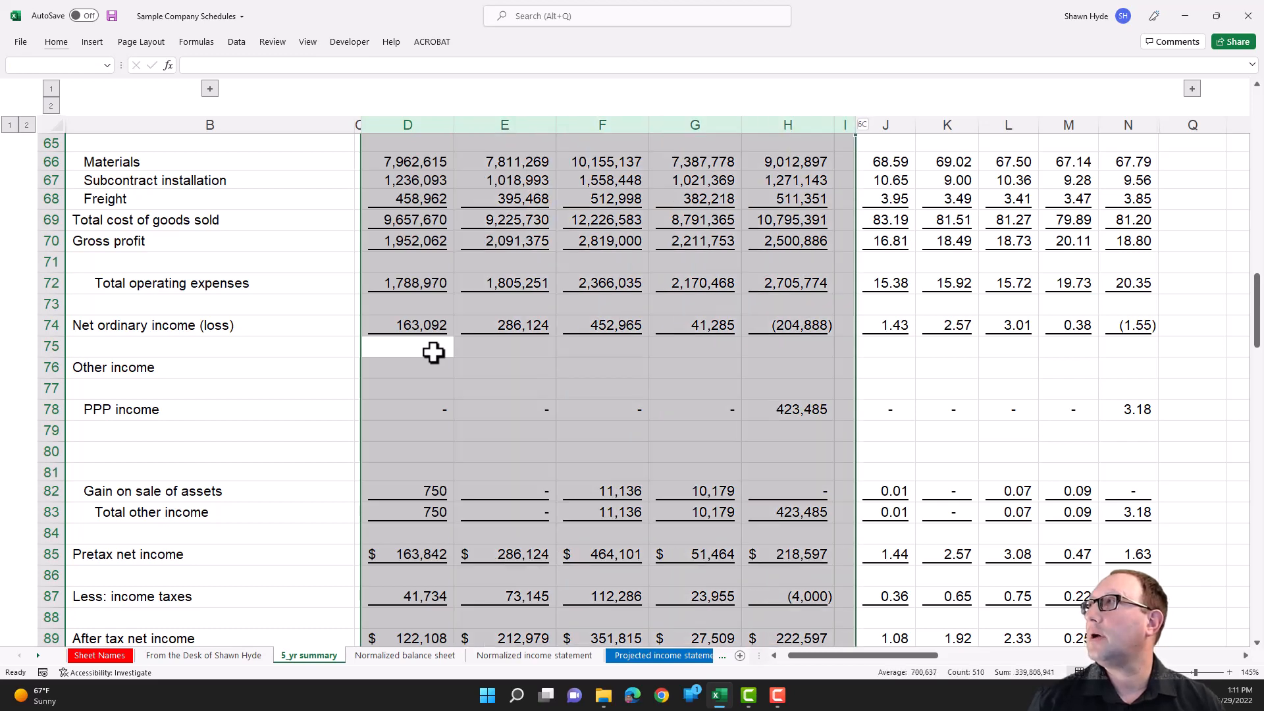
pyautogui.hotkey('shift', 'Left')
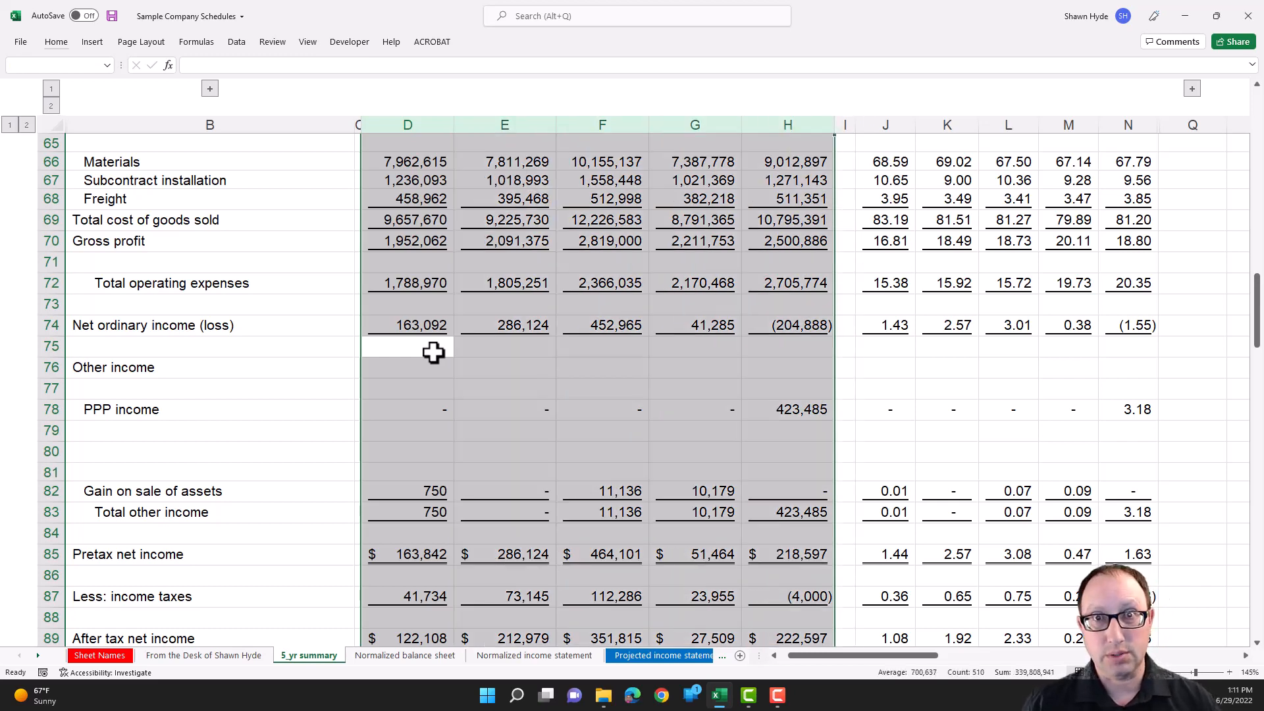
pyautogui.click(49, 408)
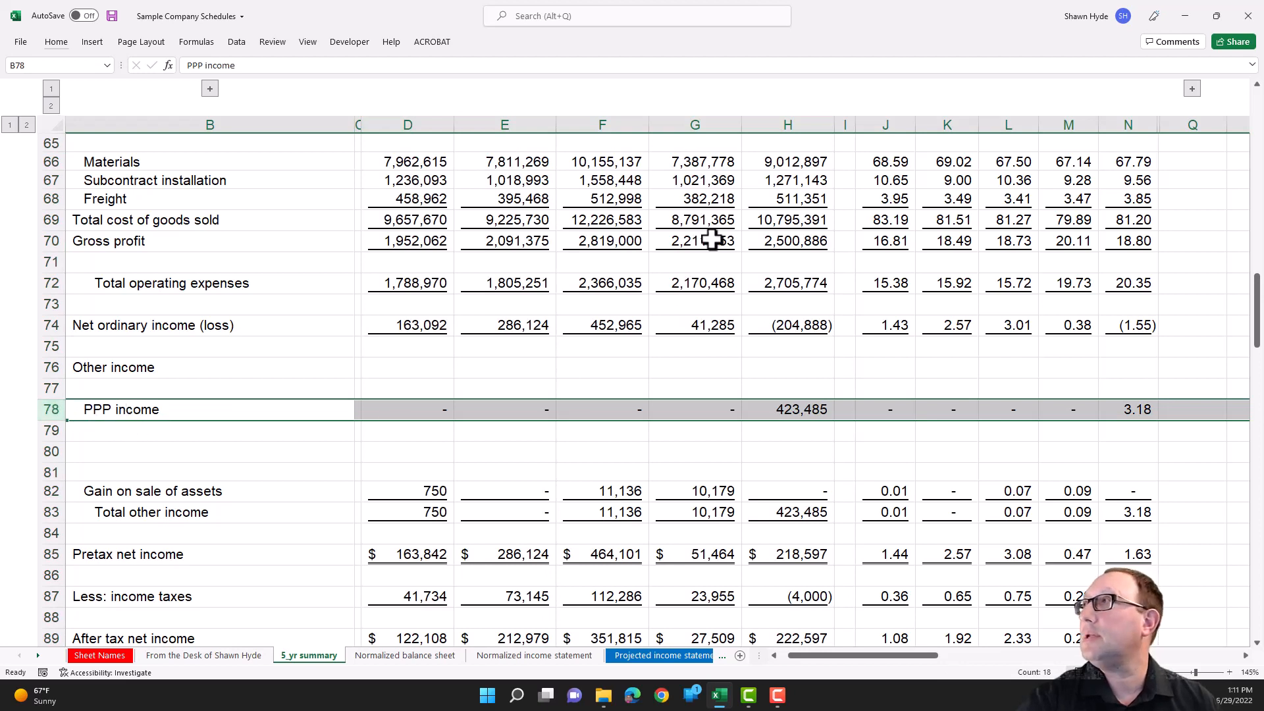
pyautogui.click(788, 122)
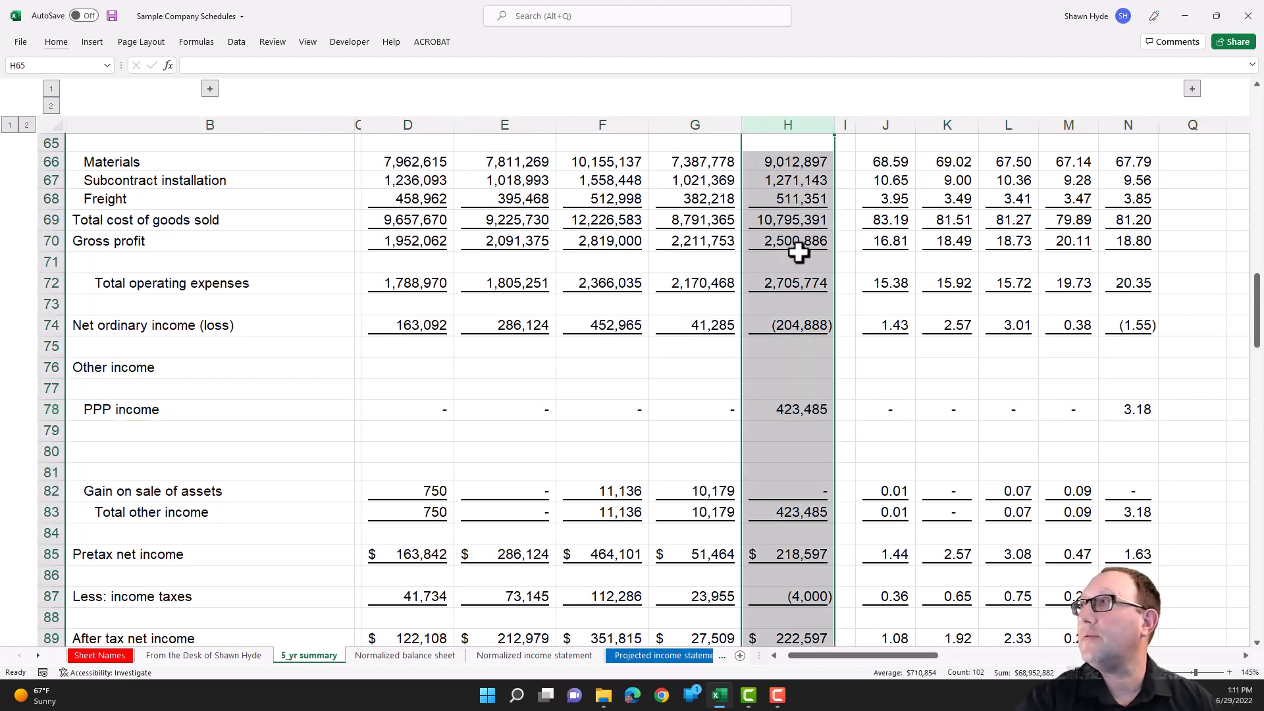
pyautogui.click(787, 411)
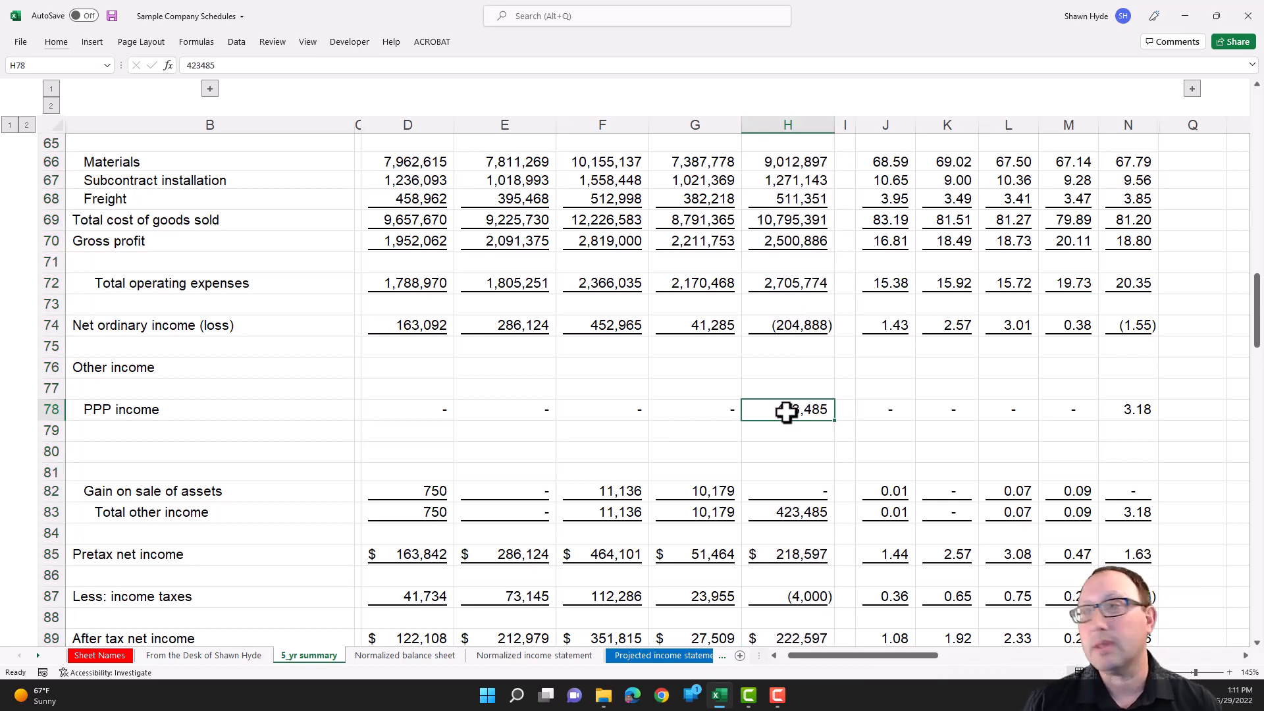
# - Inspect the Pretax net income label formula in B85, then go back to the Normalized income statement sheet
pyautogui.scroll(-8, 666, 375)
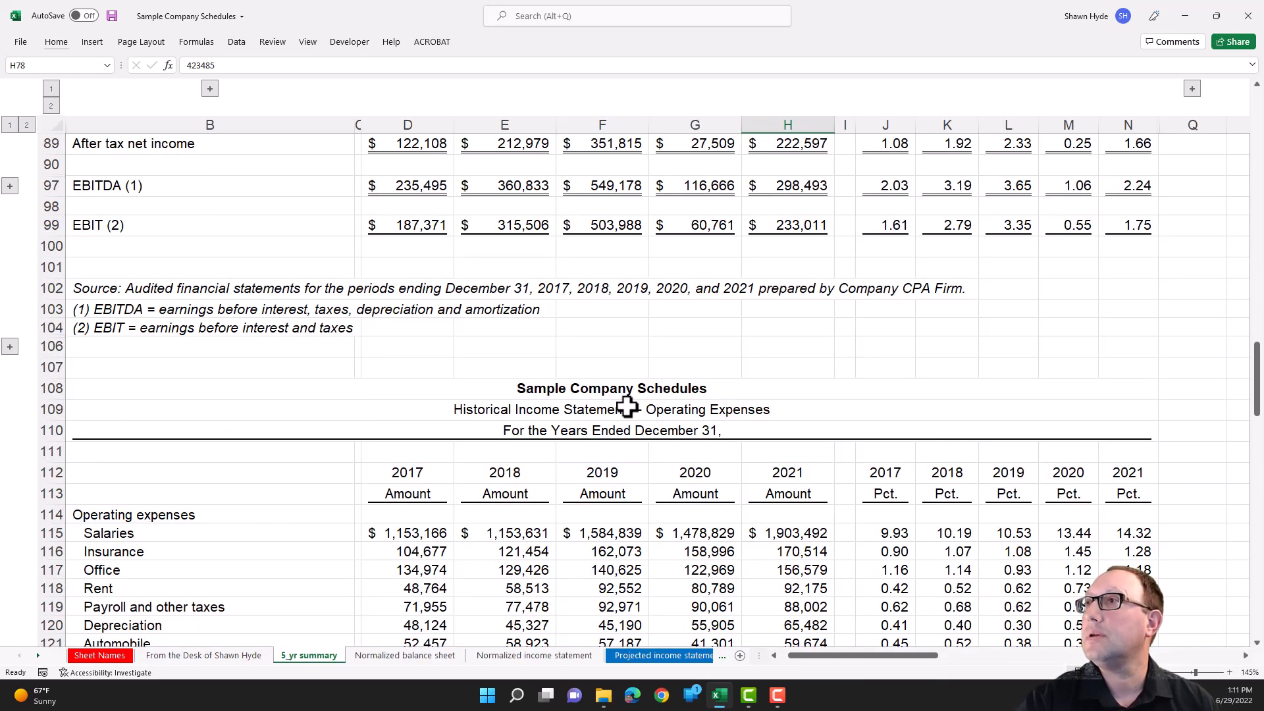
pyautogui.scroll(5, 627, 416)
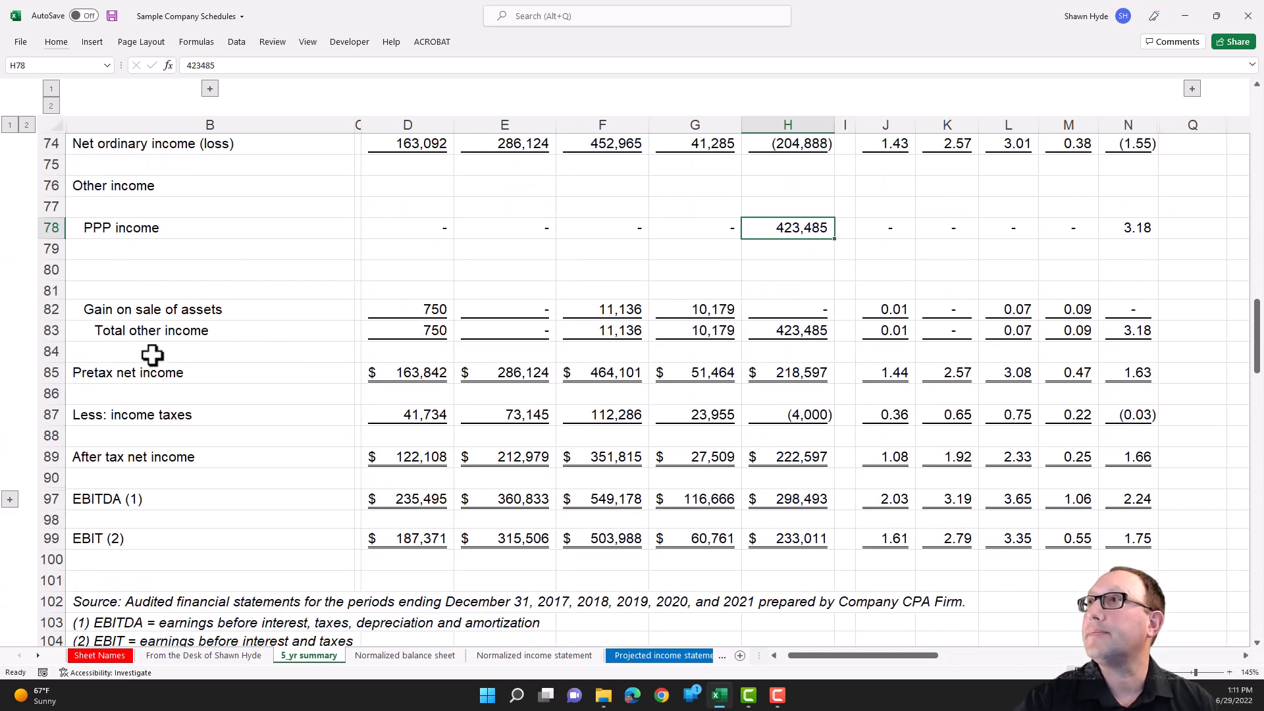
pyautogui.click(149, 374)
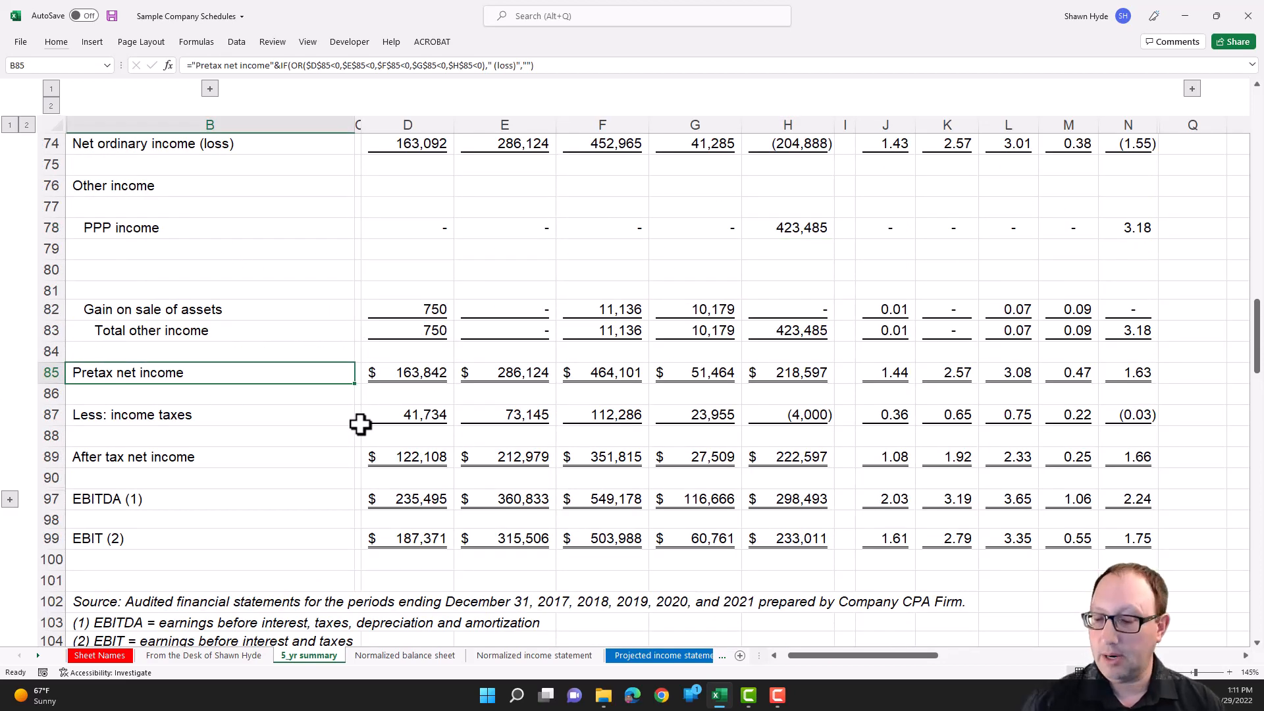
pyautogui.hotkey('ctrl', 'pagedown')
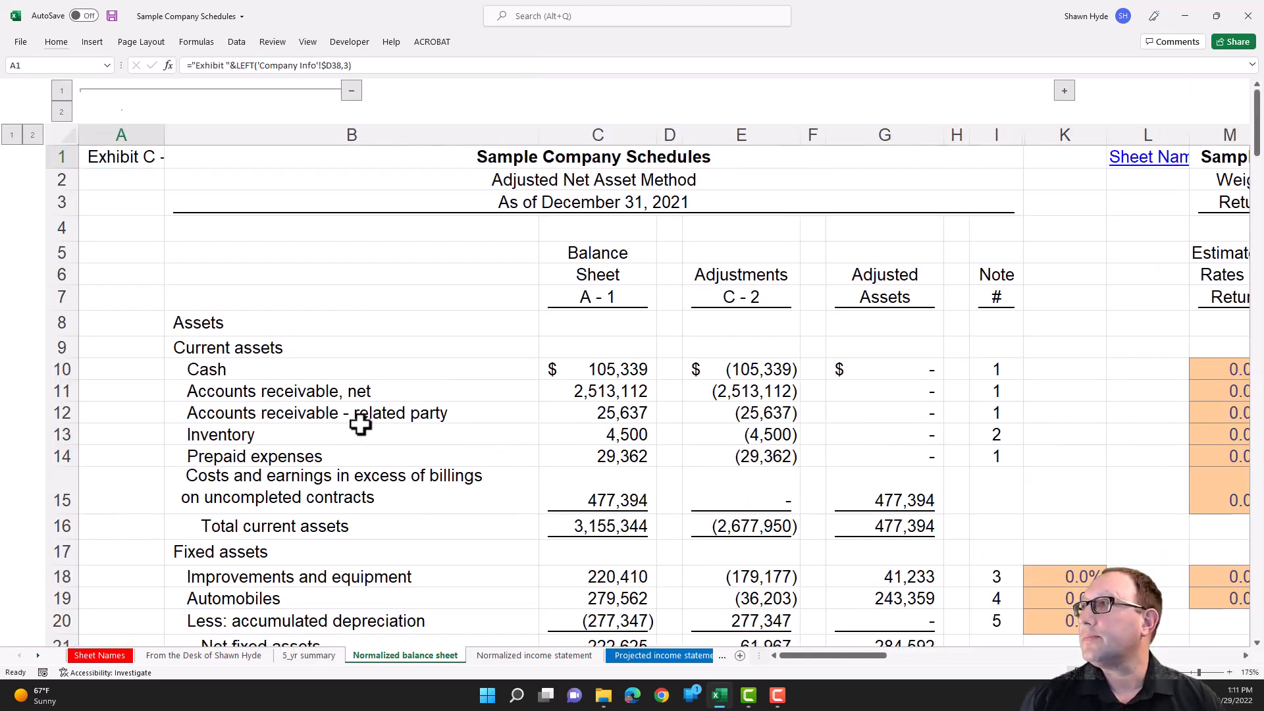
pyautogui.hotkey('ctrl', 'pagedown')
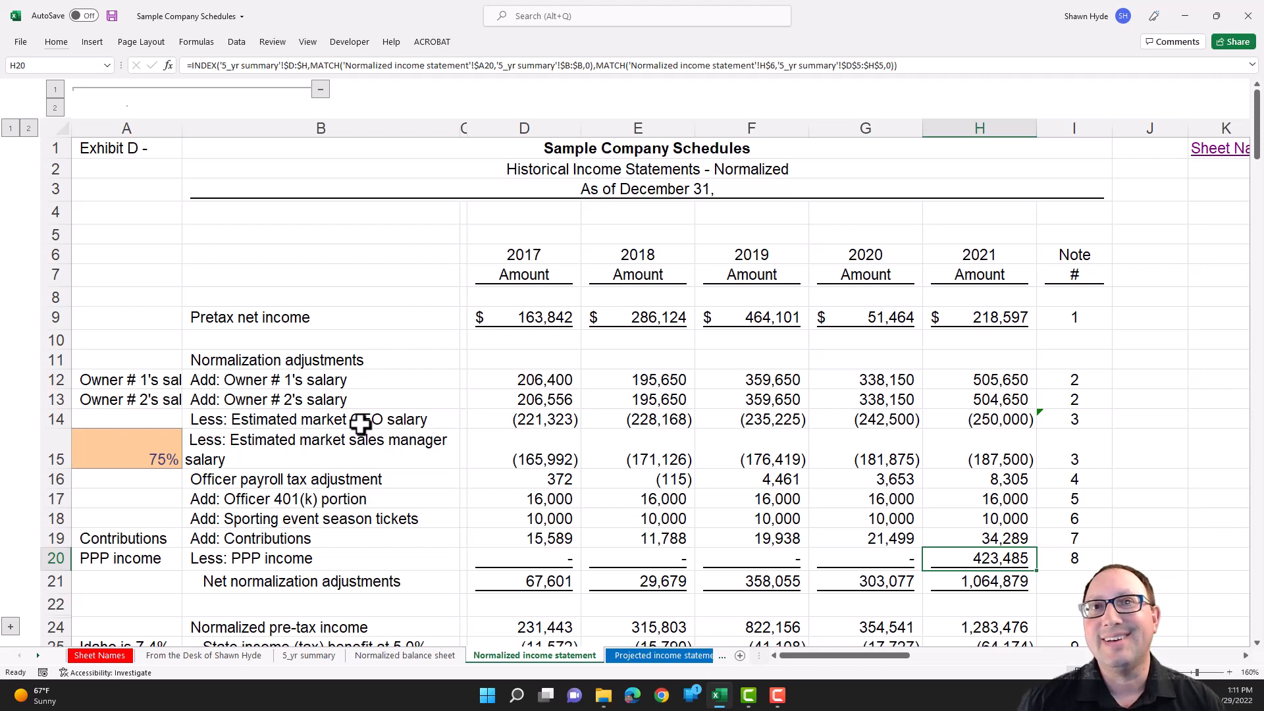
# - Switch to the Transaction multiple (2) sheet and examine the INDEX and MATCH formula for 2017 seller's discretionary earnings in C11
pyautogui.hotkey('ctrl', 'pagedown')
pyautogui.hotkey('ctrl', 'pagedown')
pyautogui.hotkey('ctrl', 'pagedown')
pyautogui.hotkey('ctrl', 'pagedown')
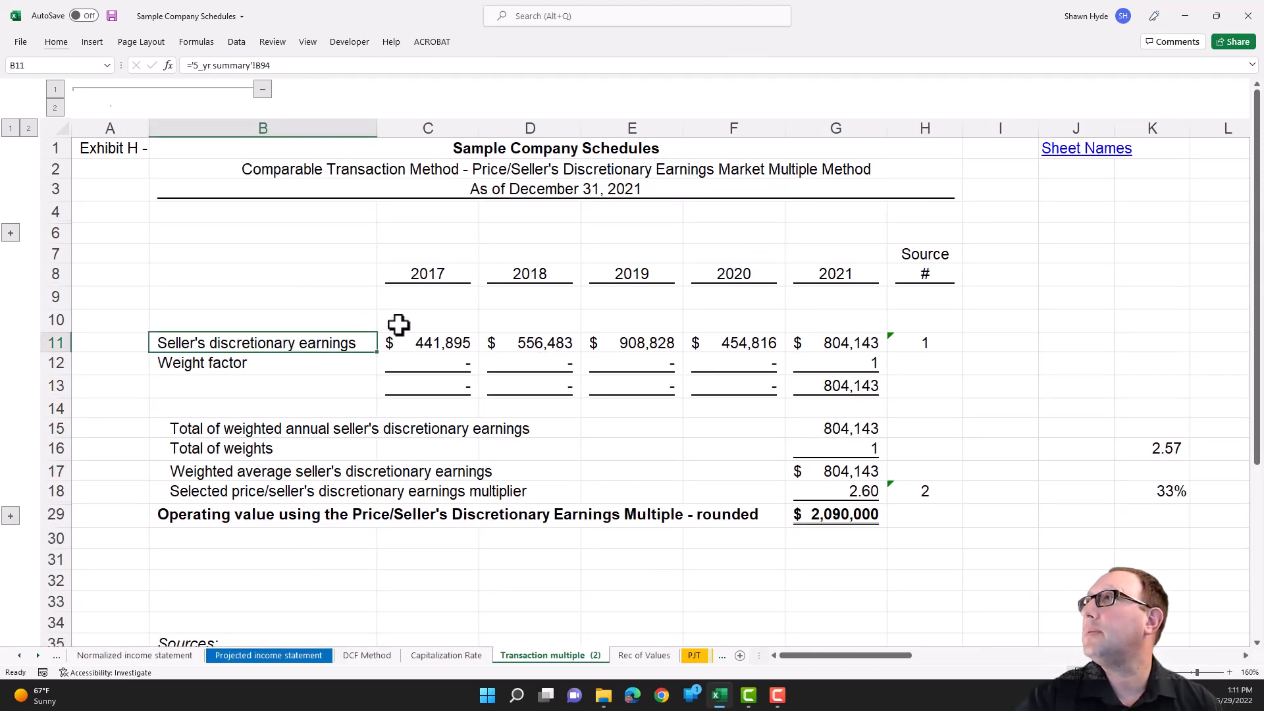
pyautogui.click(416, 341)
pyautogui.press('F2')
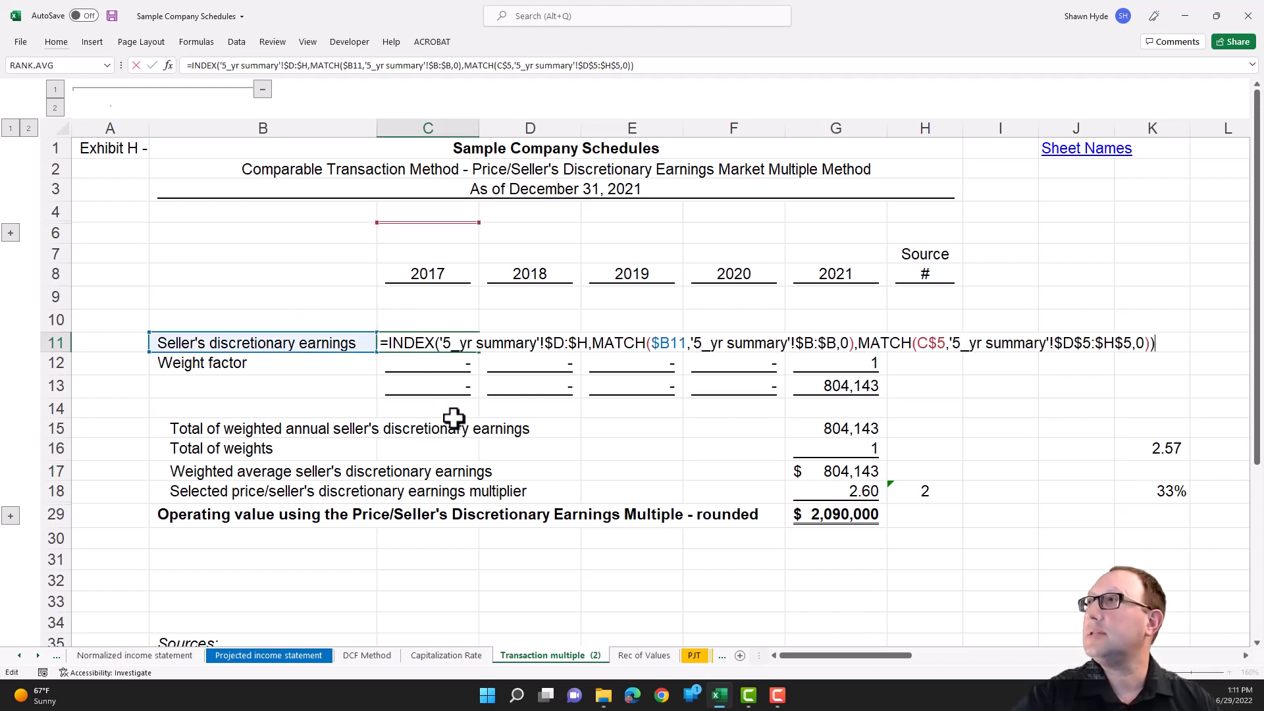
pyautogui.press('Escape')
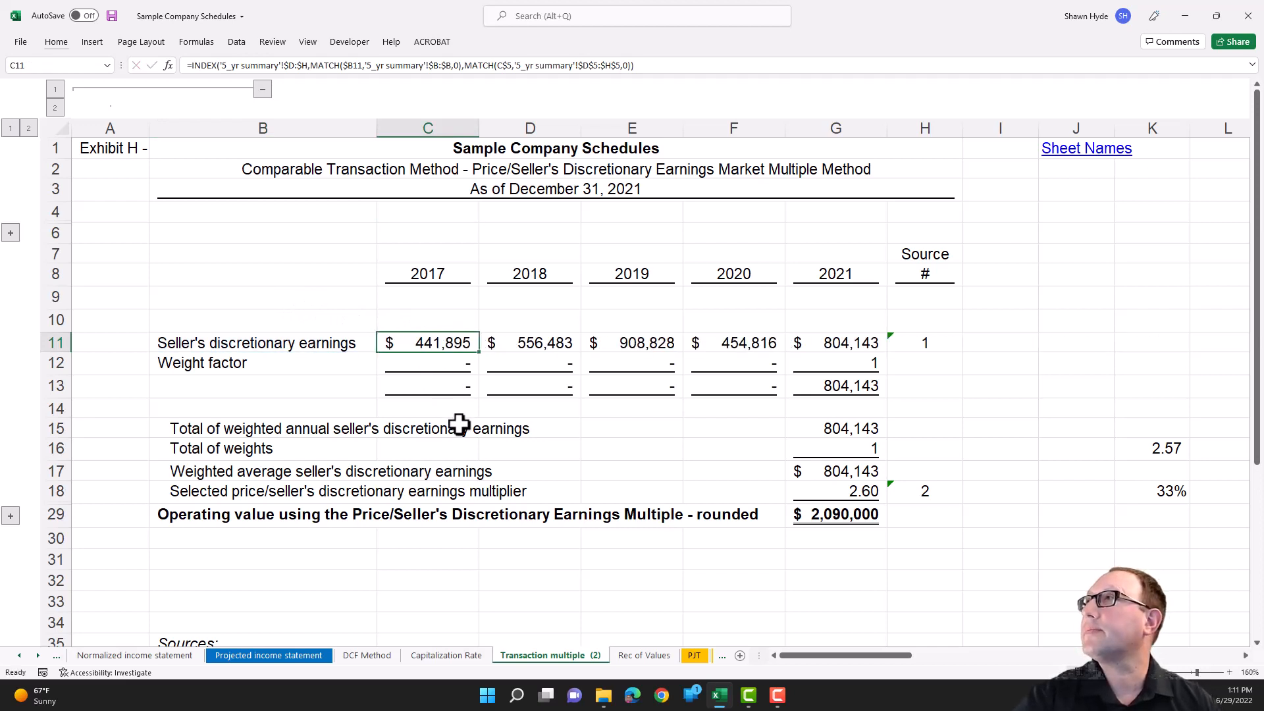
# - Clear the seller's discretionary earnings label in B11 and give the cell the orange input cell style
pyautogui.click(214, 342)
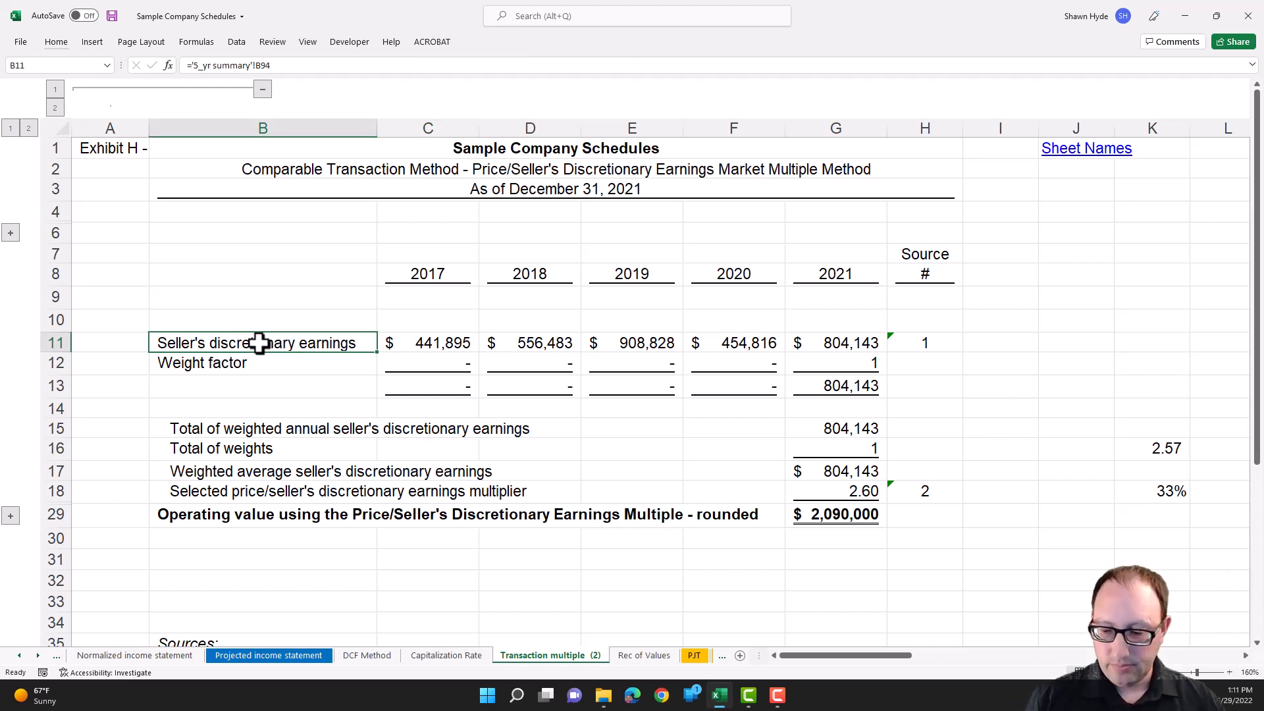
pyautogui.press('Delete')
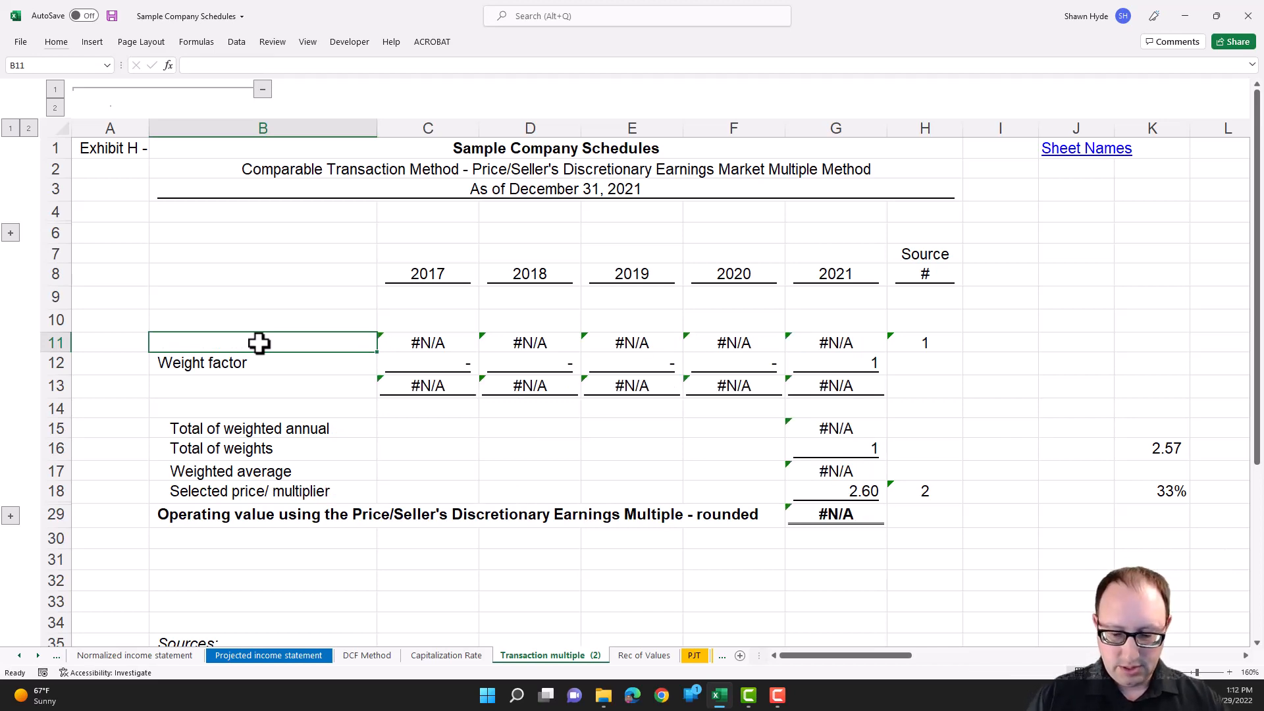
pyautogui.hotkey('alt', 'h')
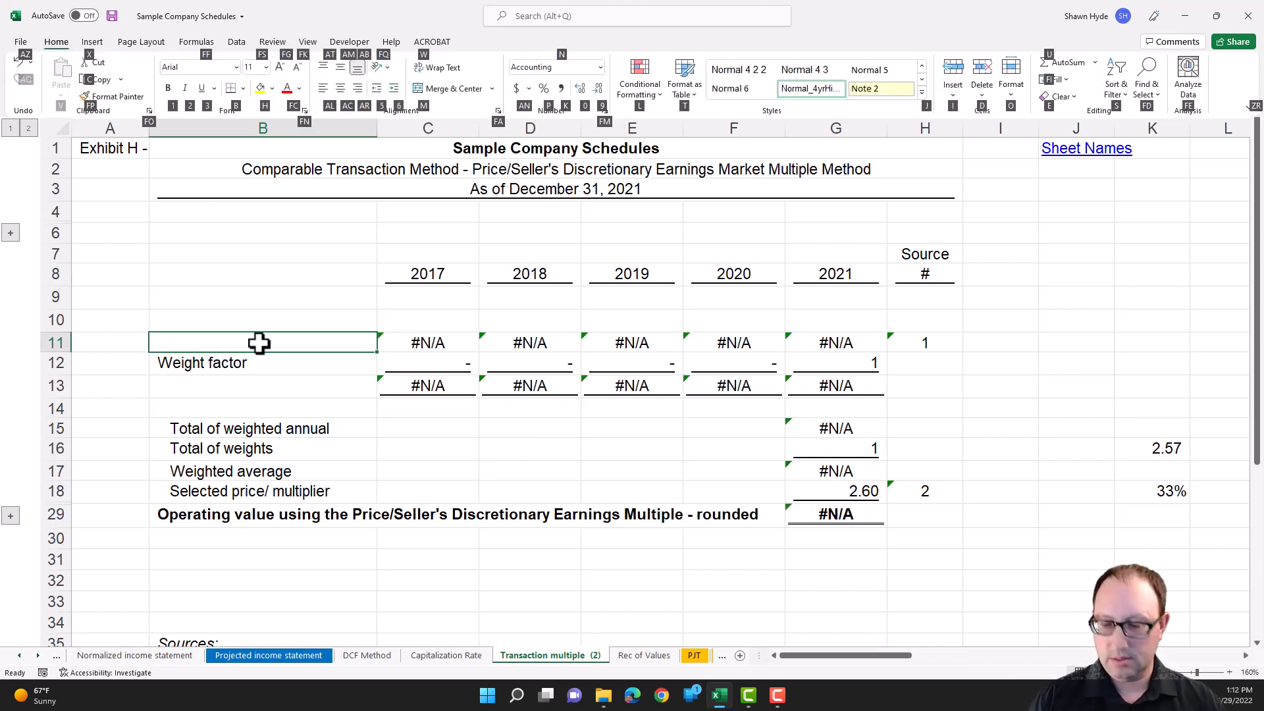
pyautogui.press('j')
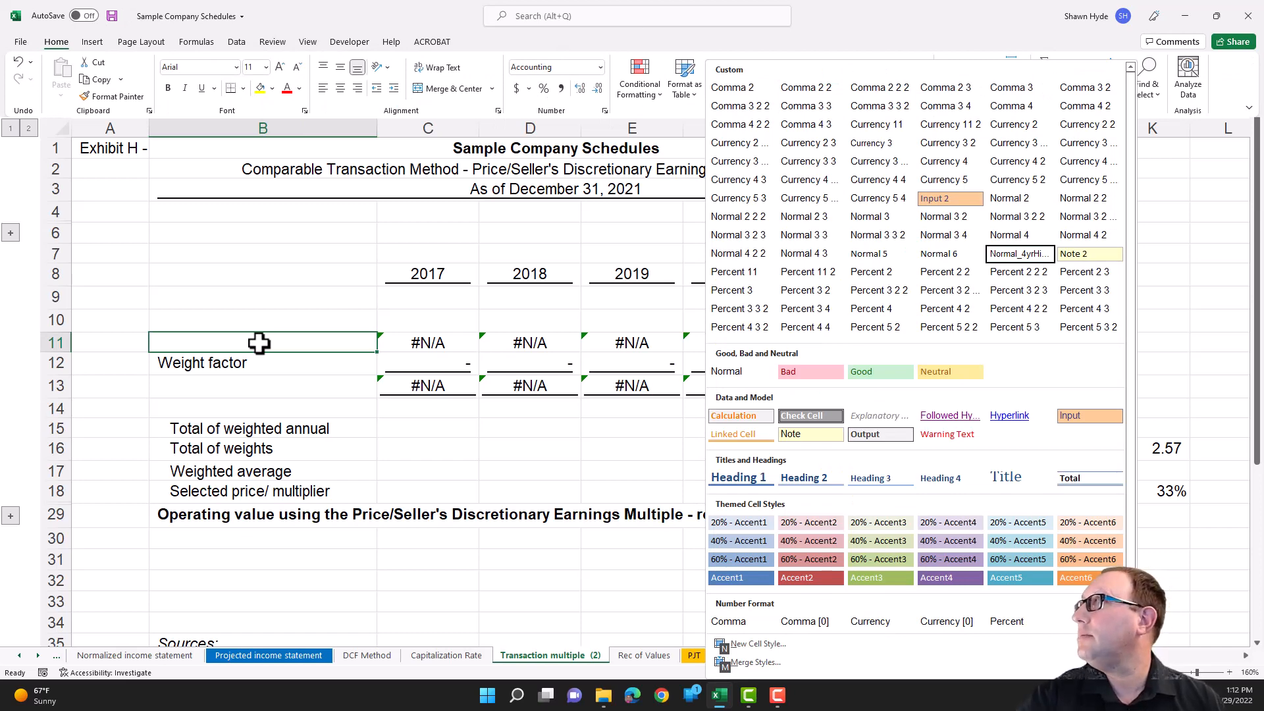
pyautogui.click(273, 344)
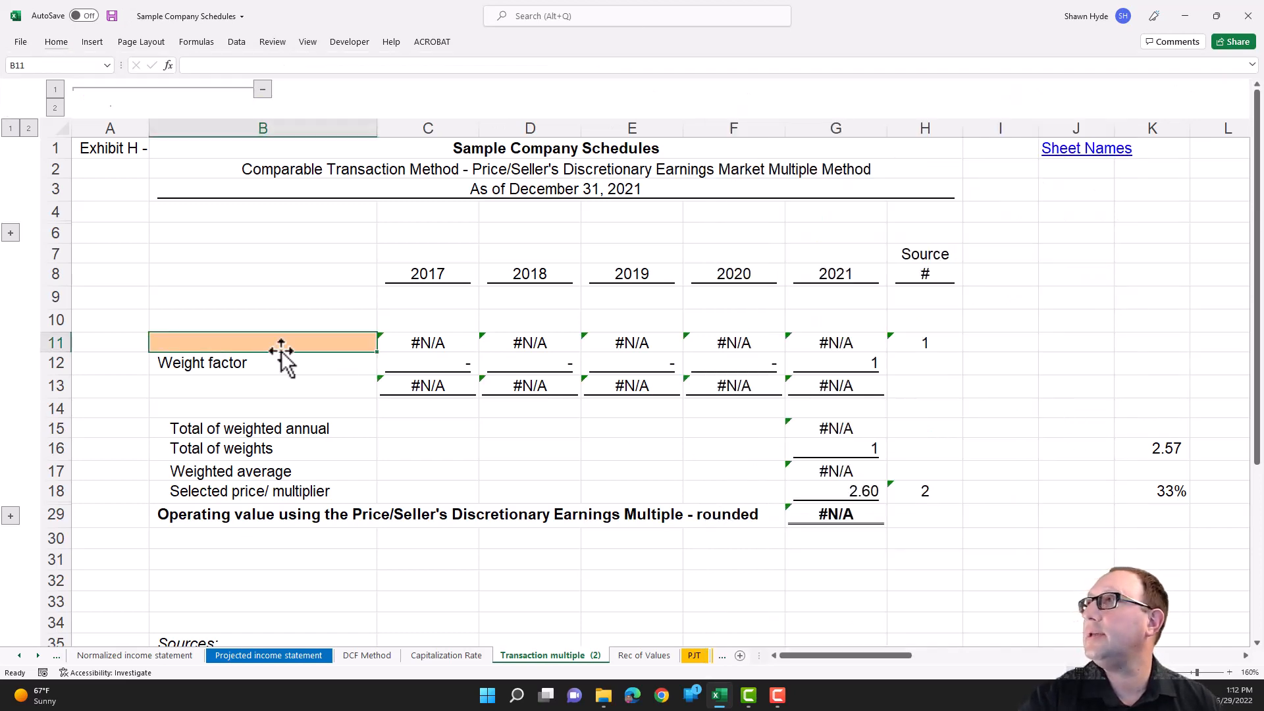
# - Open data validation for B11 and set the allowed values to List
pyautogui.press('alt')
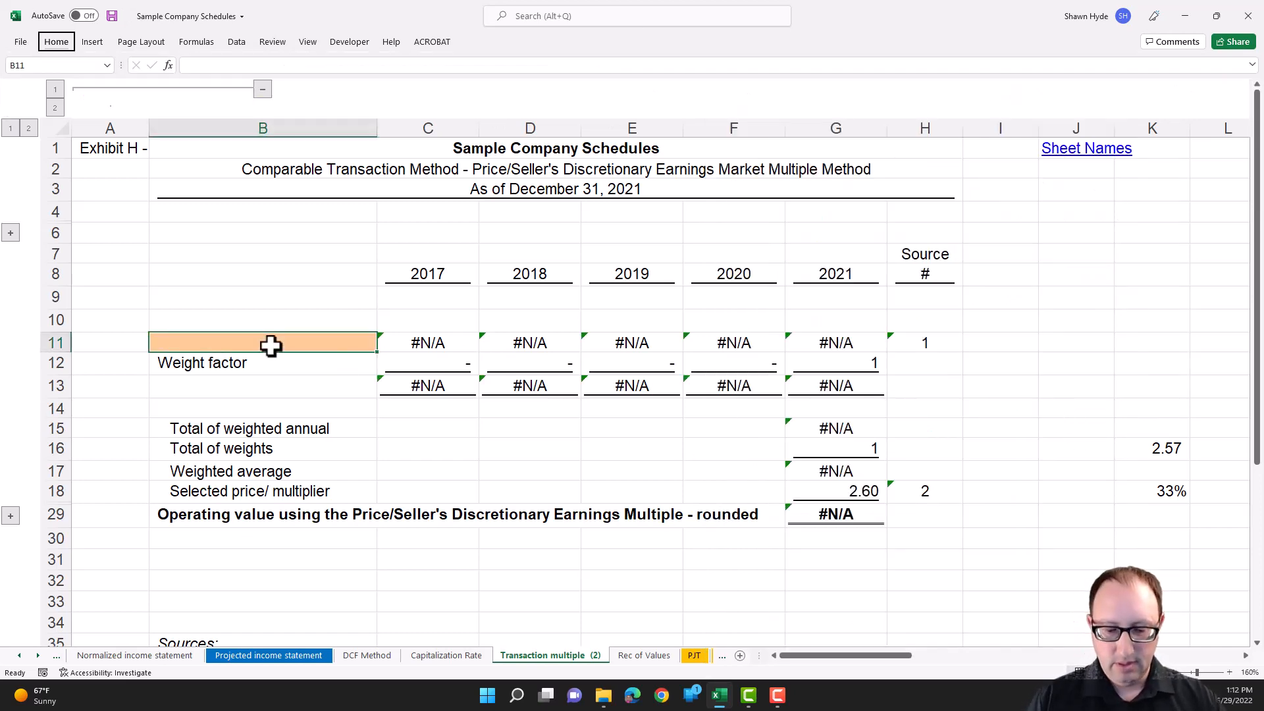
pyautogui.press('a')
pyautogui.press('v')
pyautogui.press('v')
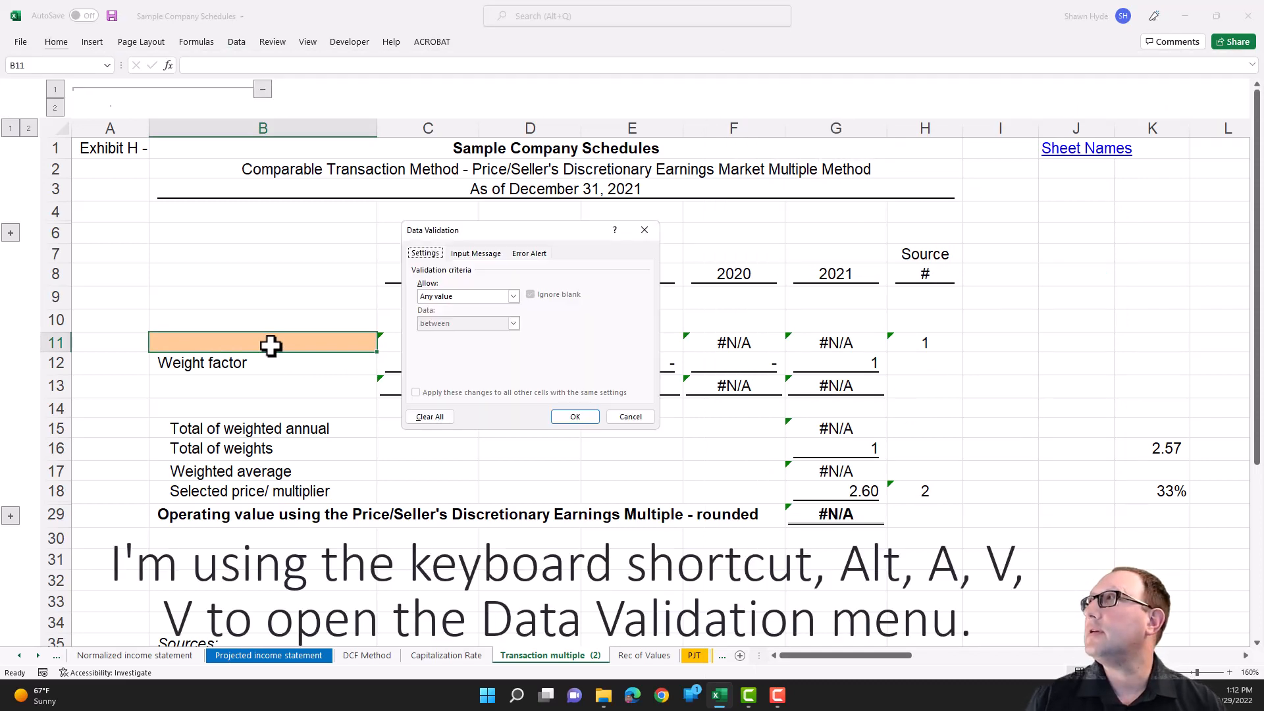
pyautogui.click(463, 296)
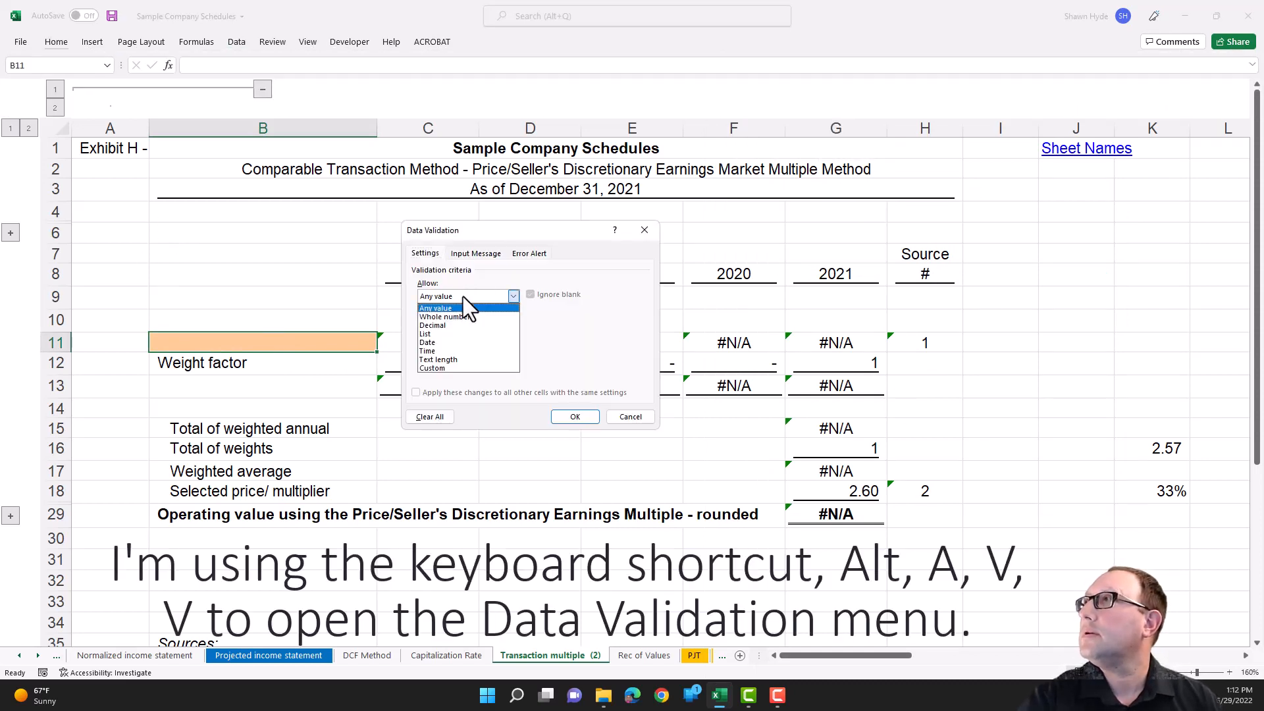
pyautogui.click(449, 333)
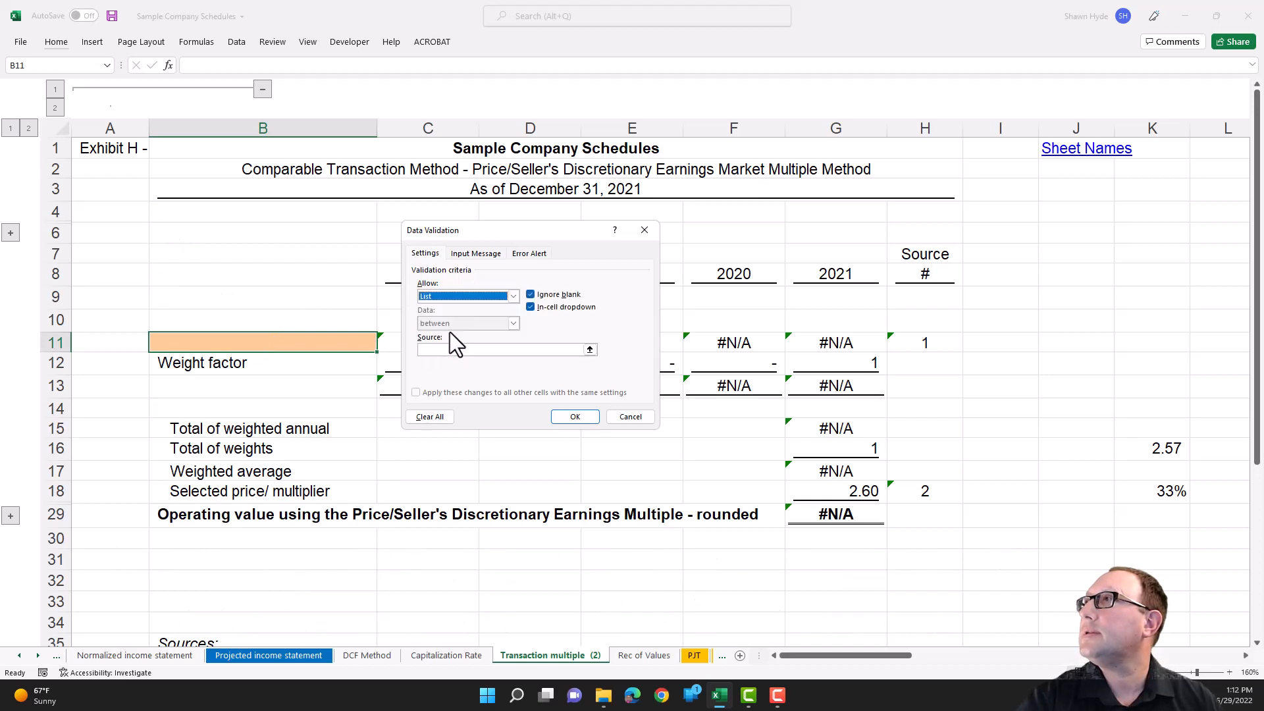
# - Set the source of B11's validation list to the whole of column B on the 5_yr summary sheet and apply it
pyautogui.click(438, 350)
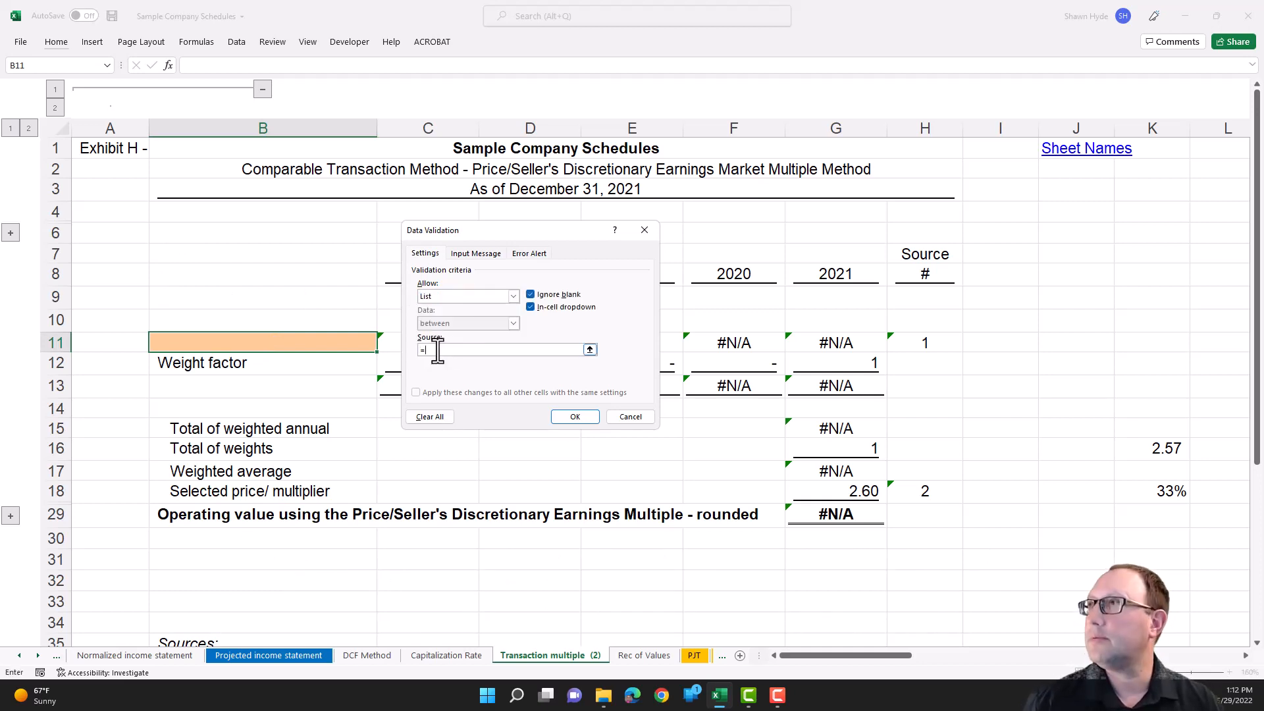
pyautogui.click(19, 655)
pyautogui.click(19, 656)
pyautogui.click(101, 656)
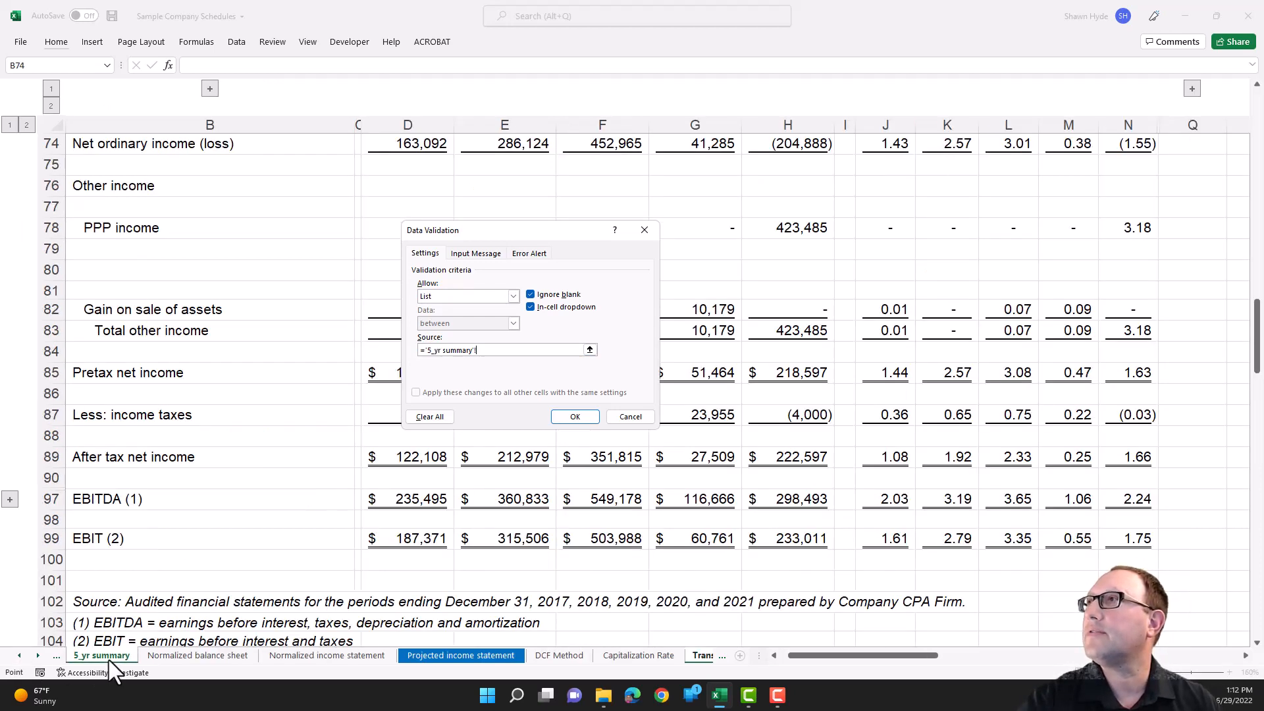
pyautogui.click(212, 290)
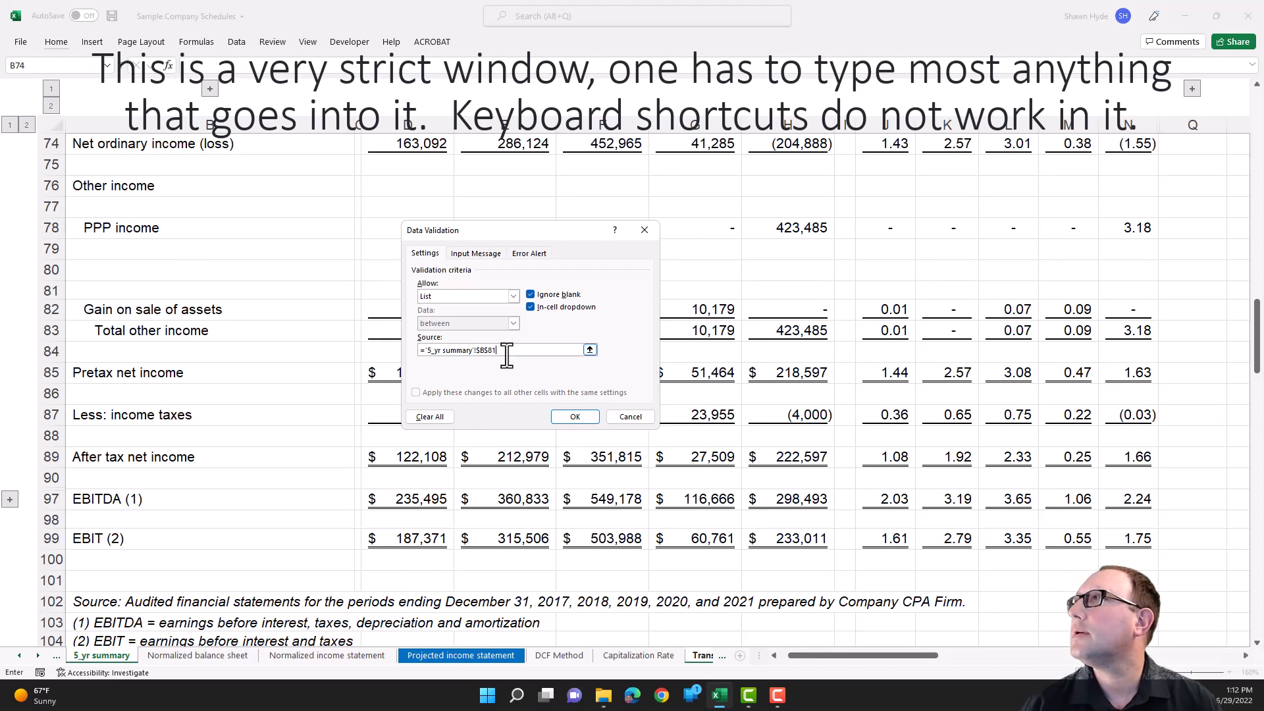
pyautogui.press('BackSpace')
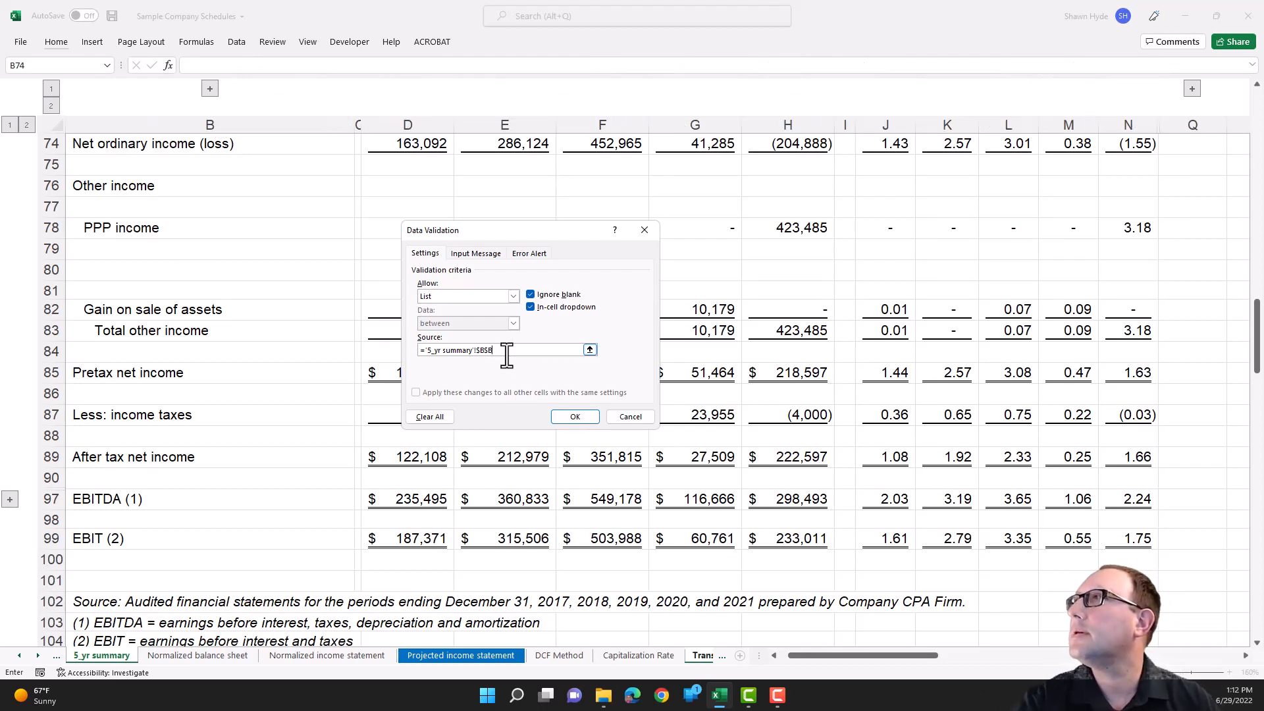
pyautogui.click(563, 418)
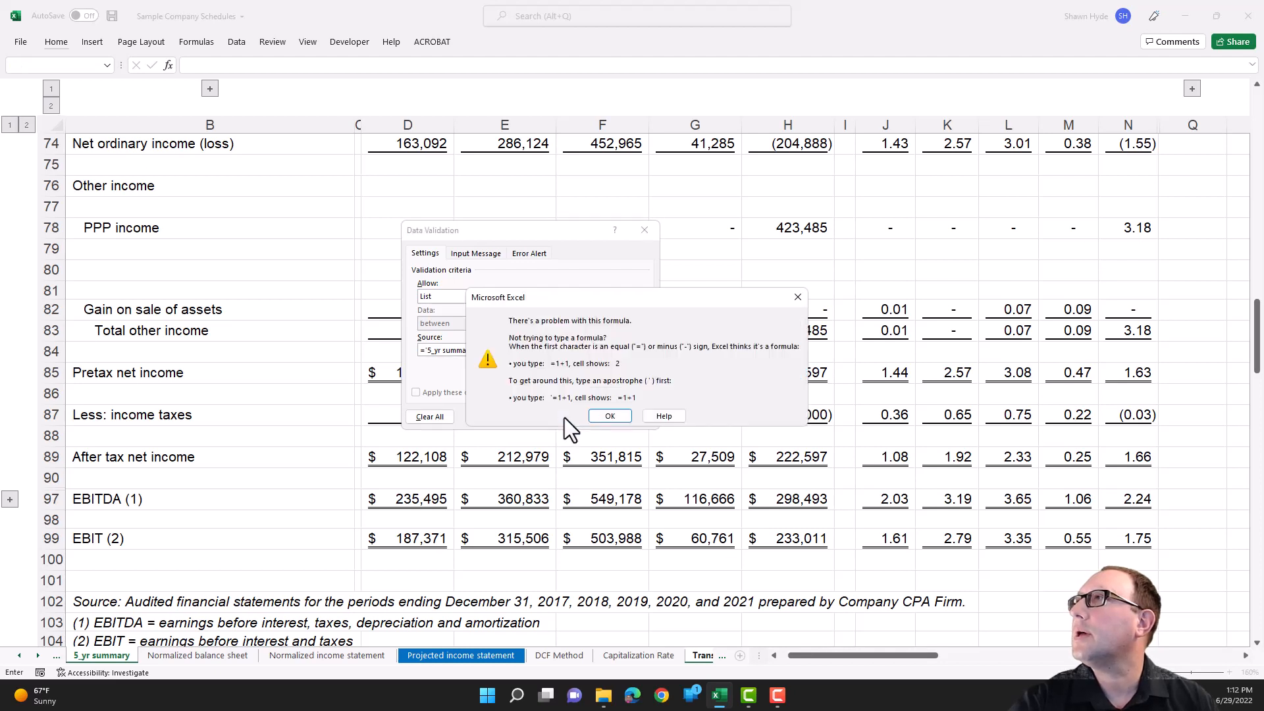
pyautogui.click(610, 417)
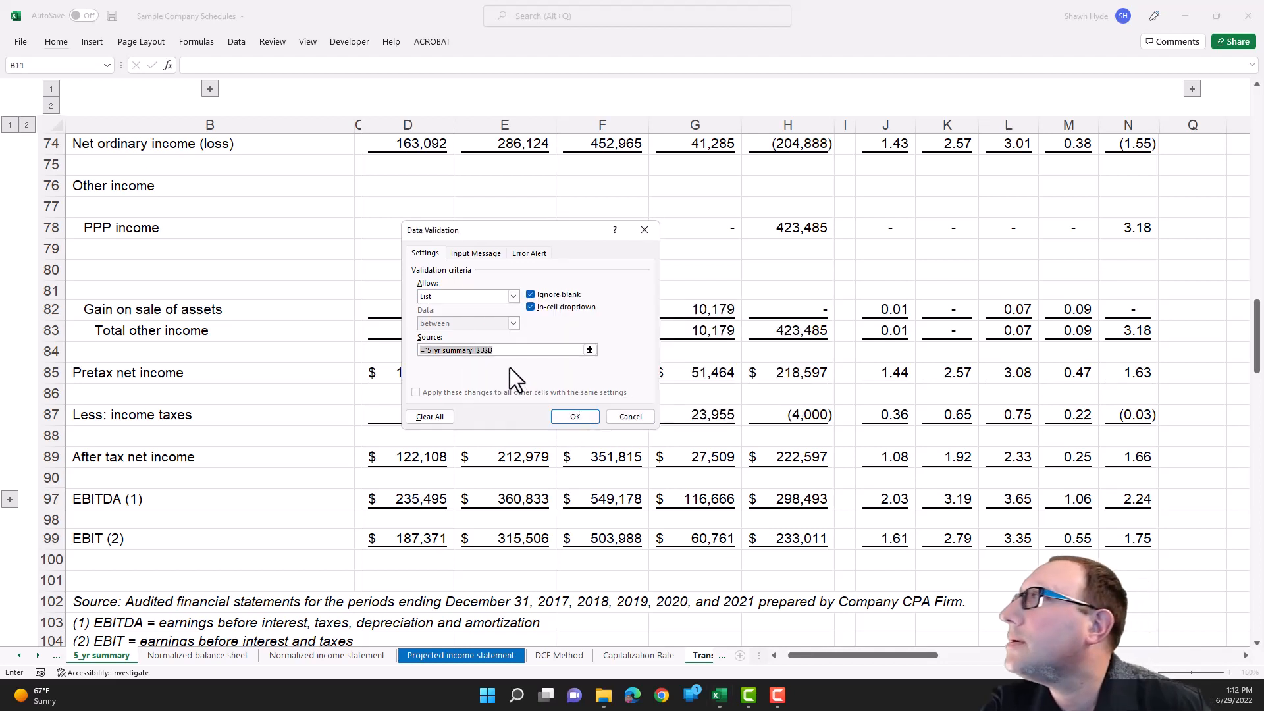
pyautogui.click(487, 354)
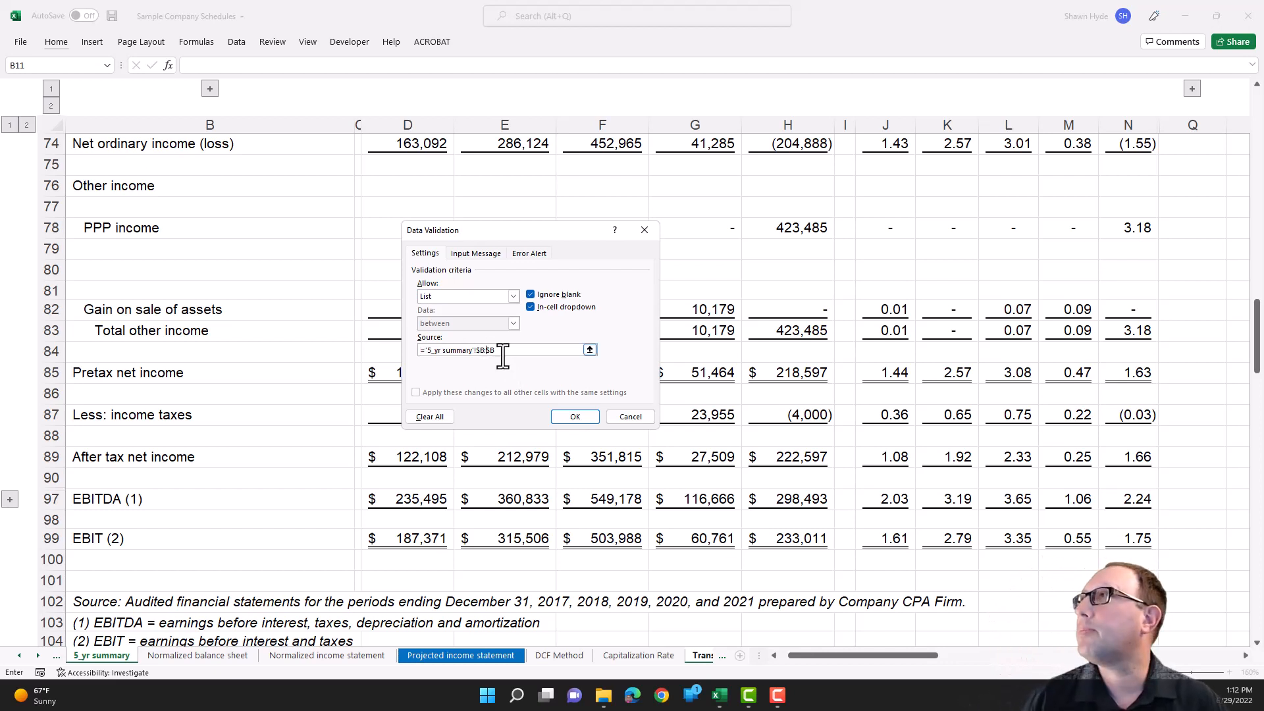
pyautogui.press('Return')
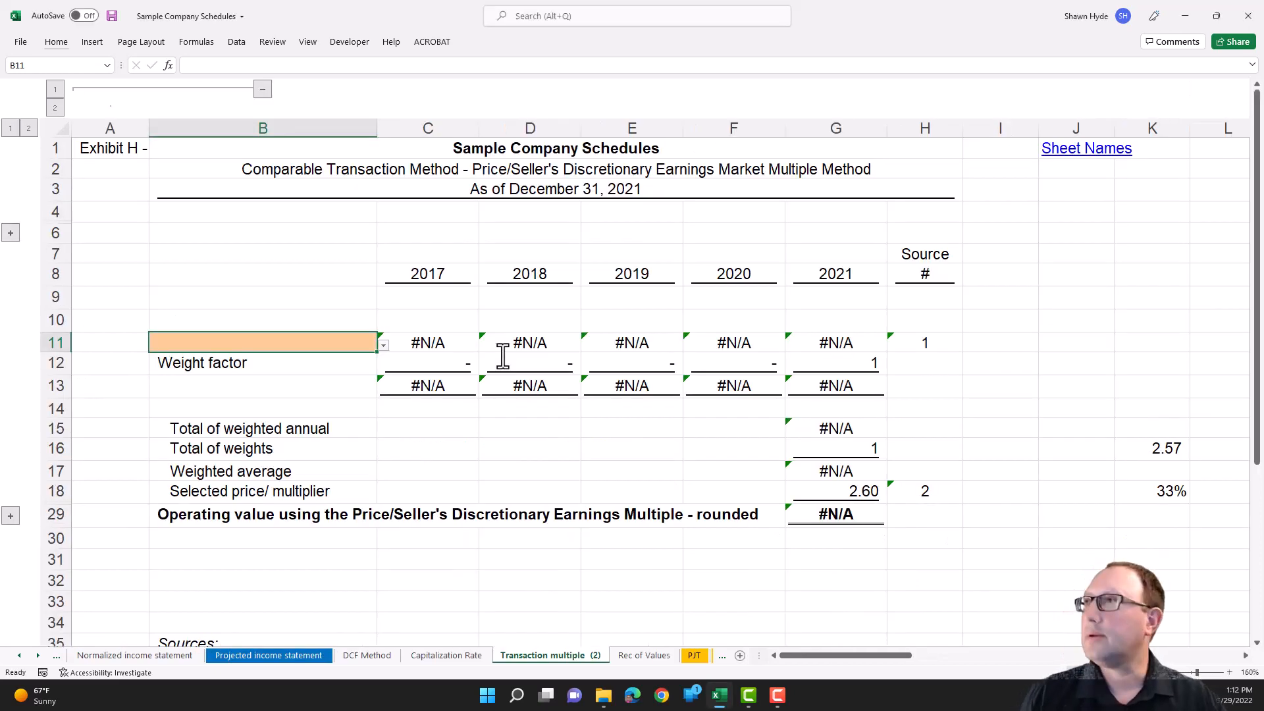
# - Choose Seller's discretionary earnings from the validation list in B11
pyautogui.hotkey('alt', 'Down')
pyautogui.press('Down')
pyautogui.press('Down')
pyautogui.press('Down')
pyautogui.press('Down')
pyautogui.press('Down')
pyautogui.press('Down')
pyautogui.press('Down')
pyautogui.press('Down')
pyautogui.press('Down')
pyautogui.press('Down')
pyautogui.press('Down')
pyautogui.press('Down')
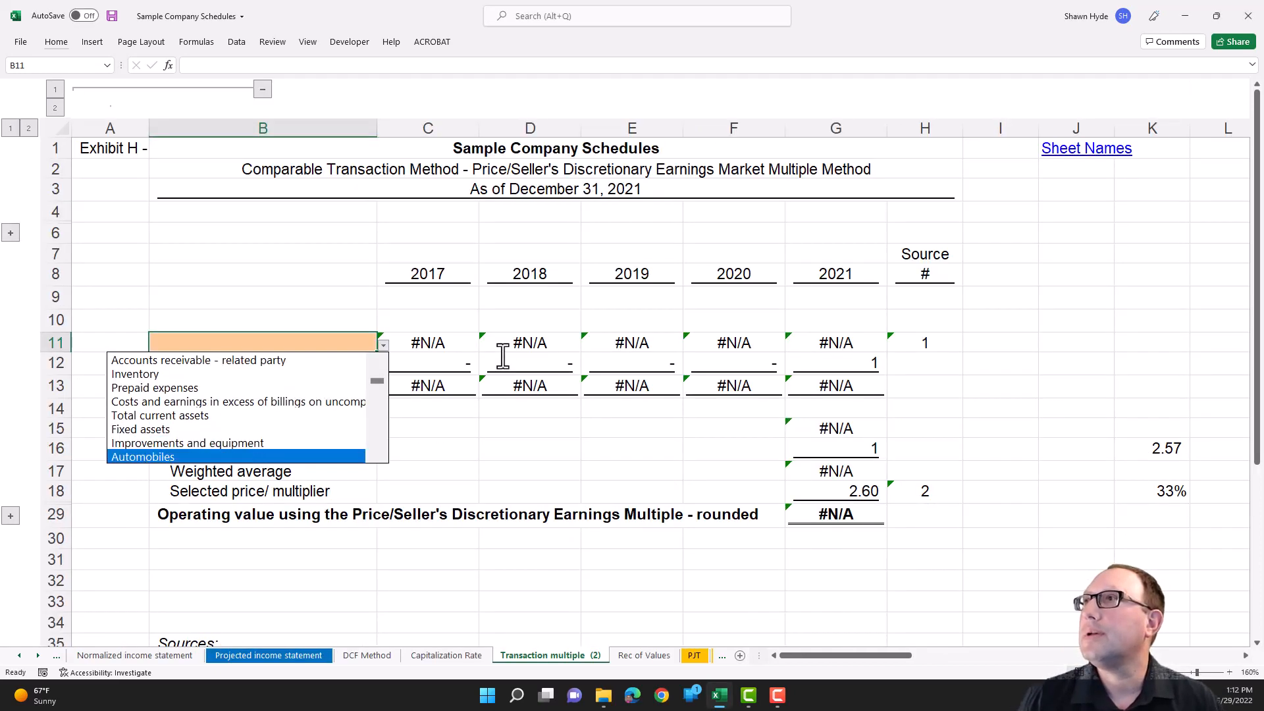
pyautogui.press('Down')
pyautogui.press('Down')
pyautogui.press('Down')
pyautogui.press('Down')
pyautogui.press('Down')
pyautogui.press('Down')
pyautogui.press('Down')
pyautogui.press('Down')
pyautogui.press('Down')
pyautogui.press('Down')
pyautogui.press('Down')
pyautogui.press('Down')
pyautogui.press('Down')
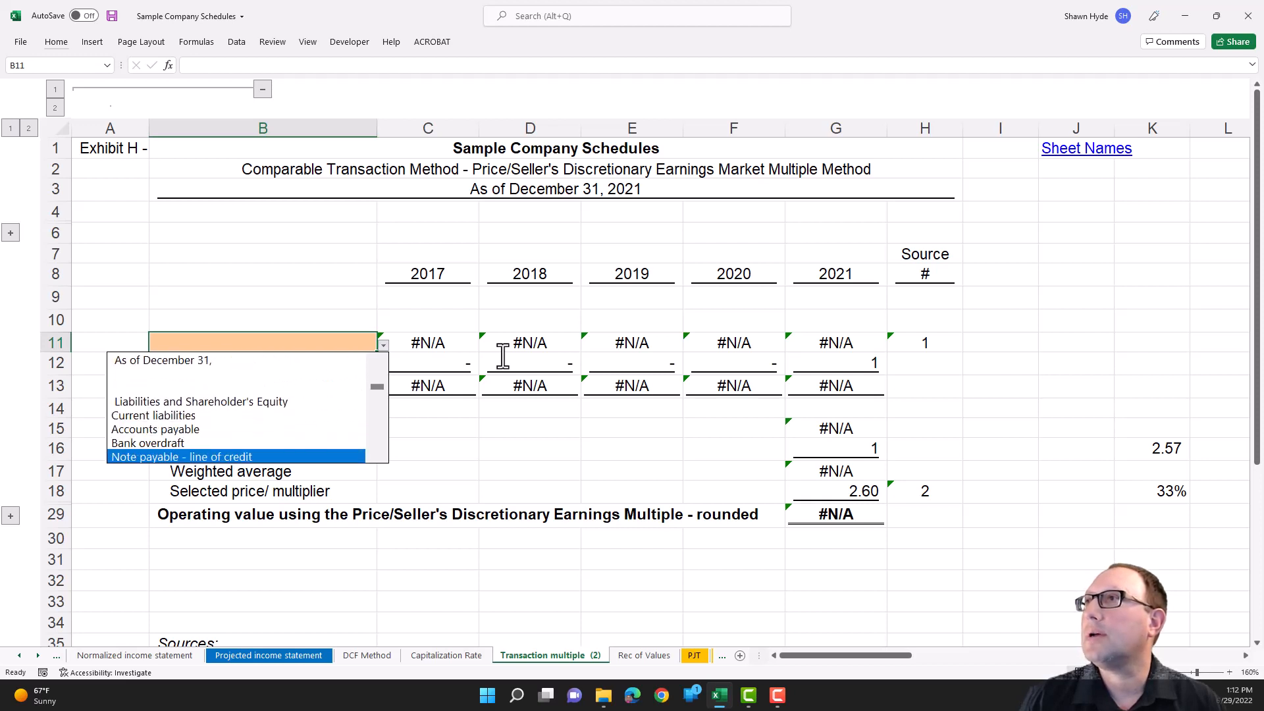
pyautogui.press('Down')
pyautogui.press('Down')
pyautogui.press('Down')
pyautogui.press('Down')
pyautogui.press('Down')
pyautogui.press('Down')
pyautogui.press('Down')
pyautogui.press('Down')
pyautogui.press('Down')
pyautogui.press('Down')
pyautogui.press('Down')
pyautogui.press('Down')
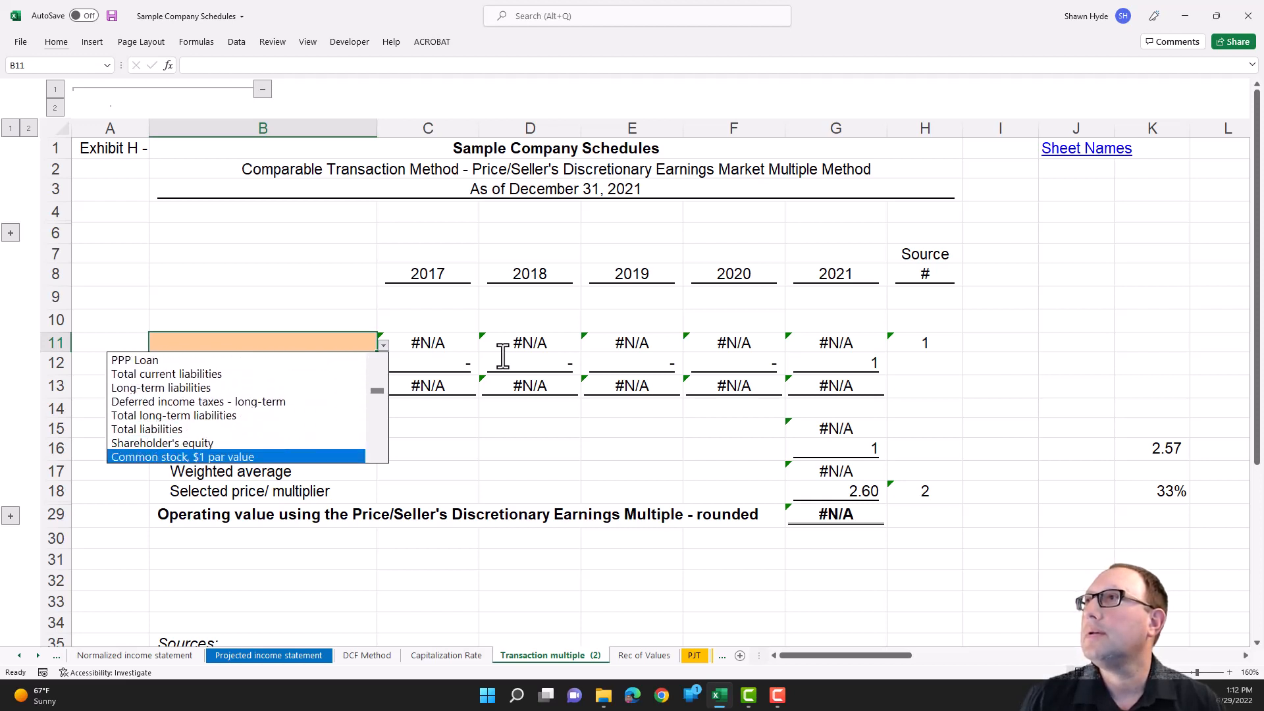
pyautogui.press('Down')
pyautogui.press('Down')
pyautogui.press('Down')
pyautogui.press('Down')
pyautogui.press('Down')
pyautogui.press('Down')
pyautogui.press('Down')
pyautogui.press('Down')
pyautogui.press('Down')
pyautogui.press('Down')
pyautogui.press('Down')
pyautogui.press('Down')
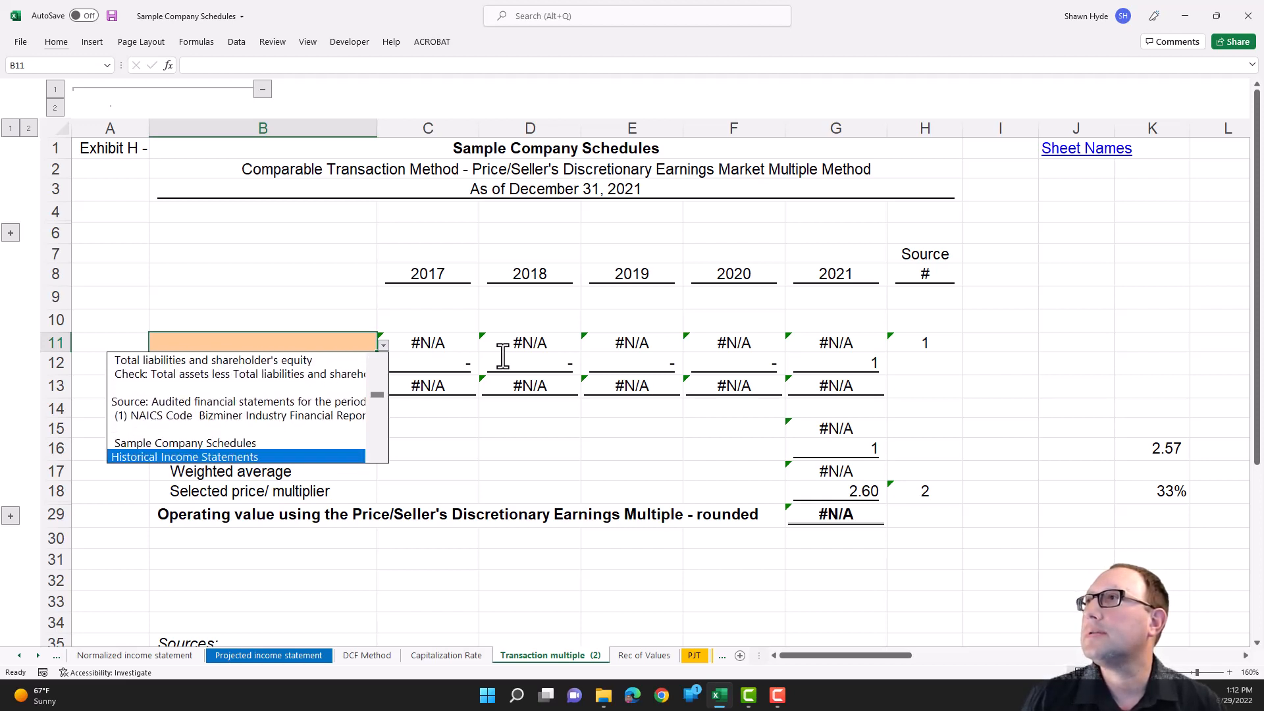
pyautogui.press('Down')
pyautogui.press('Down')
pyautogui.press('Down')
pyautogui.press('Down')
pyautogui.press('Down')
pyautogui.press('Down')
pyautogui.press('Down')
pyautogui.press('Down')
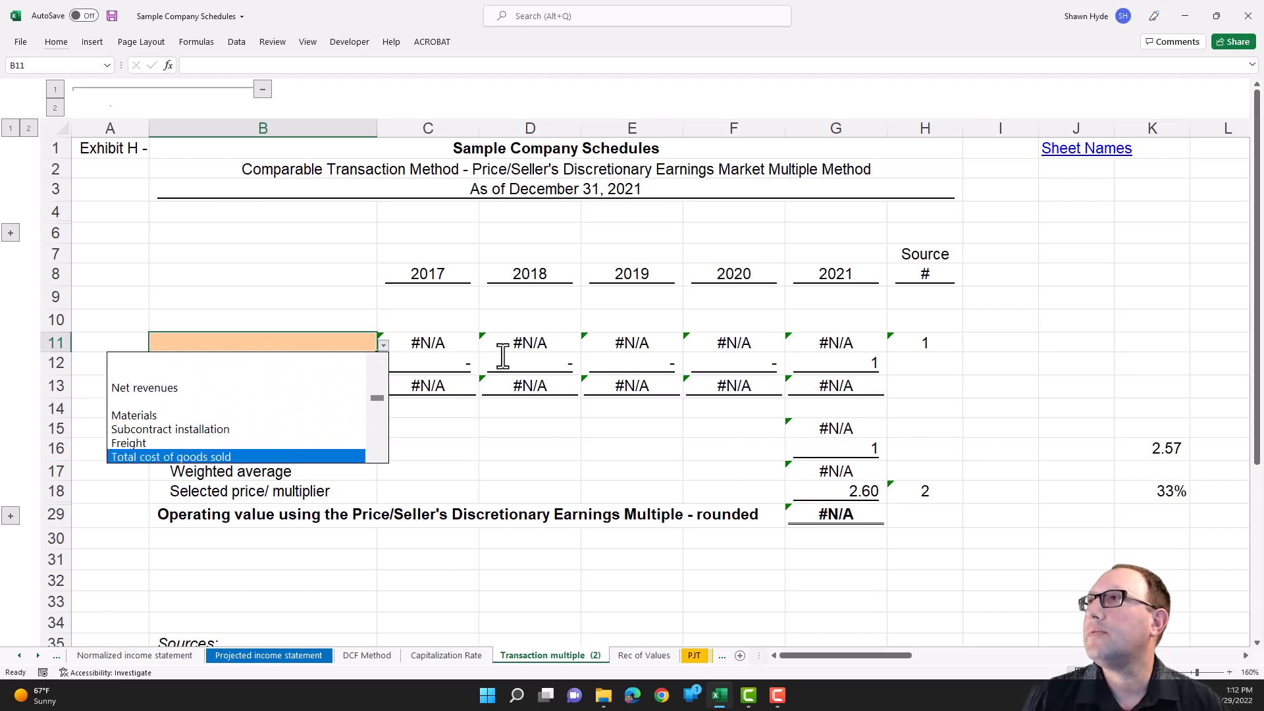
pyautogui.press('Down')
pyautogui.press('Down')
pyautogui.press('Down')
pyautogui.press('Down')
pyautogui.press('Down')
pyautogui.press('Down')
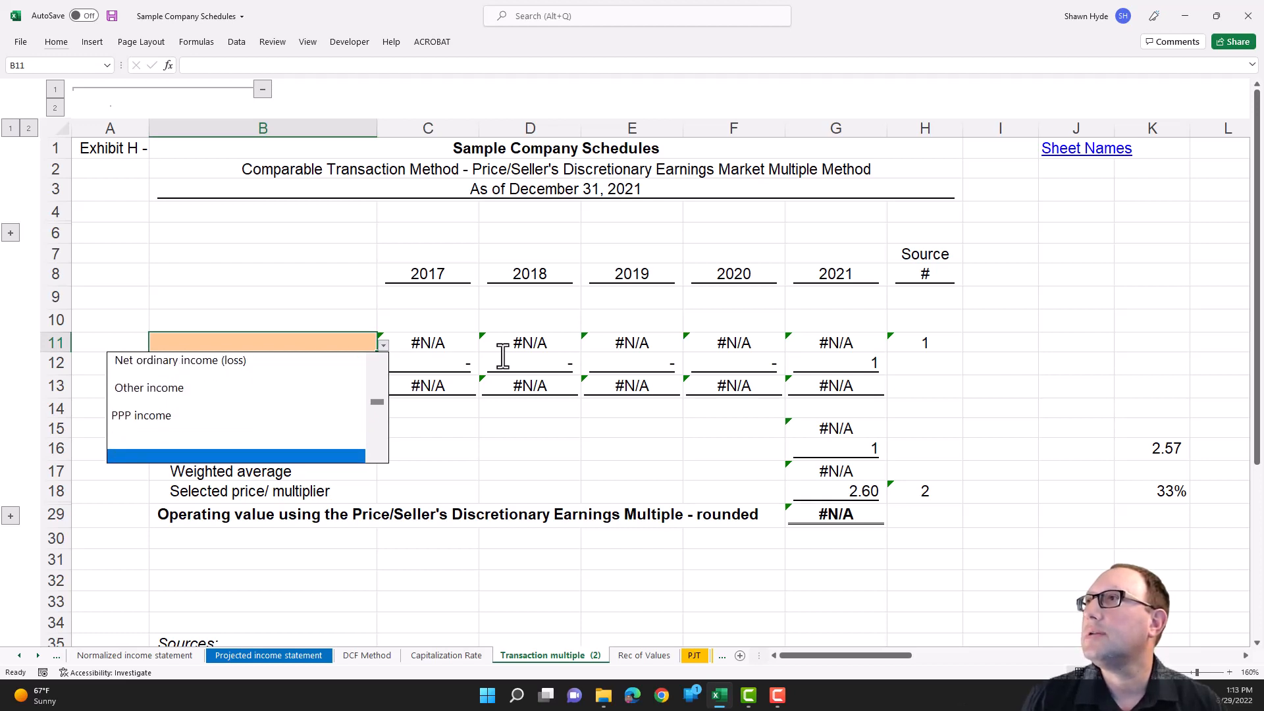
pyautogui.press('Down')
pyautogui.press('Down')
pyautogui.press('Down')
pyautogui.press('Down')
pyautogui.press('Down')
pyautogui.press('Down')
pyautogui.press('Down')
pyautogui.press('Down')
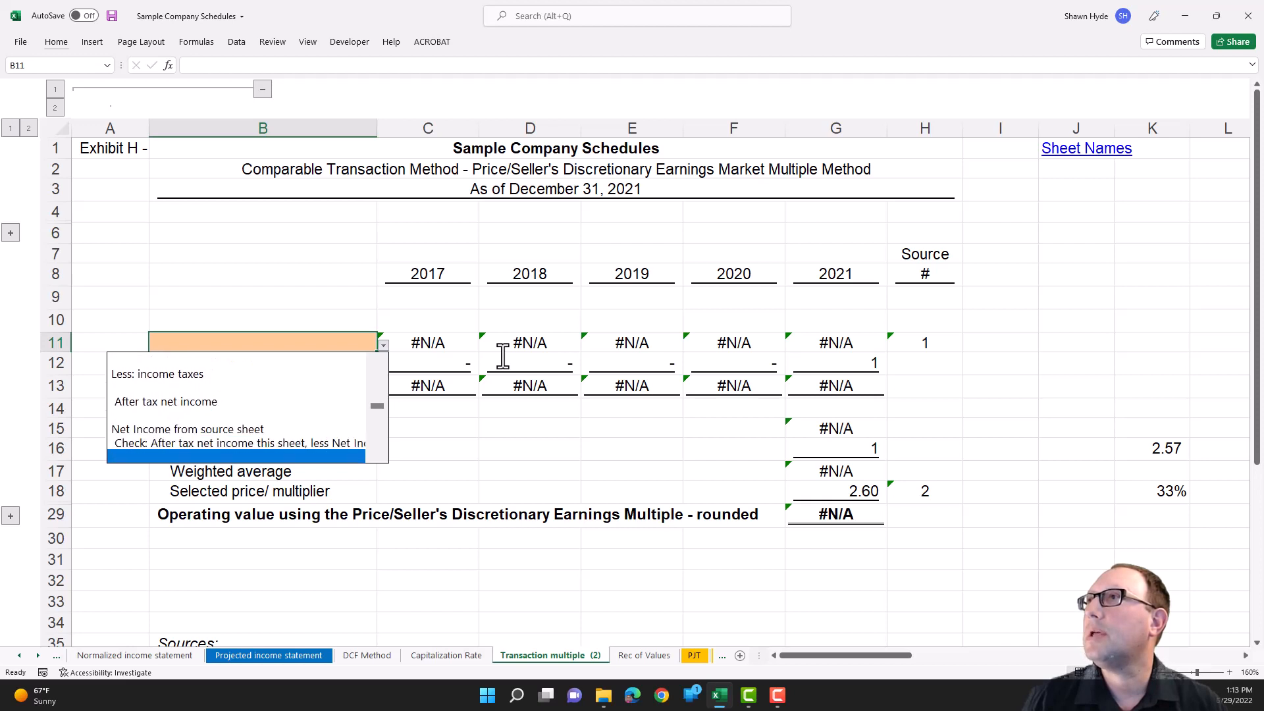
pyautogui.press('Down')
pyautogui.press('Down')
pyautogui.press('Down')
pyautogui.press('Down')
pyautogui.press('Up')
pyautogui.press('Return')
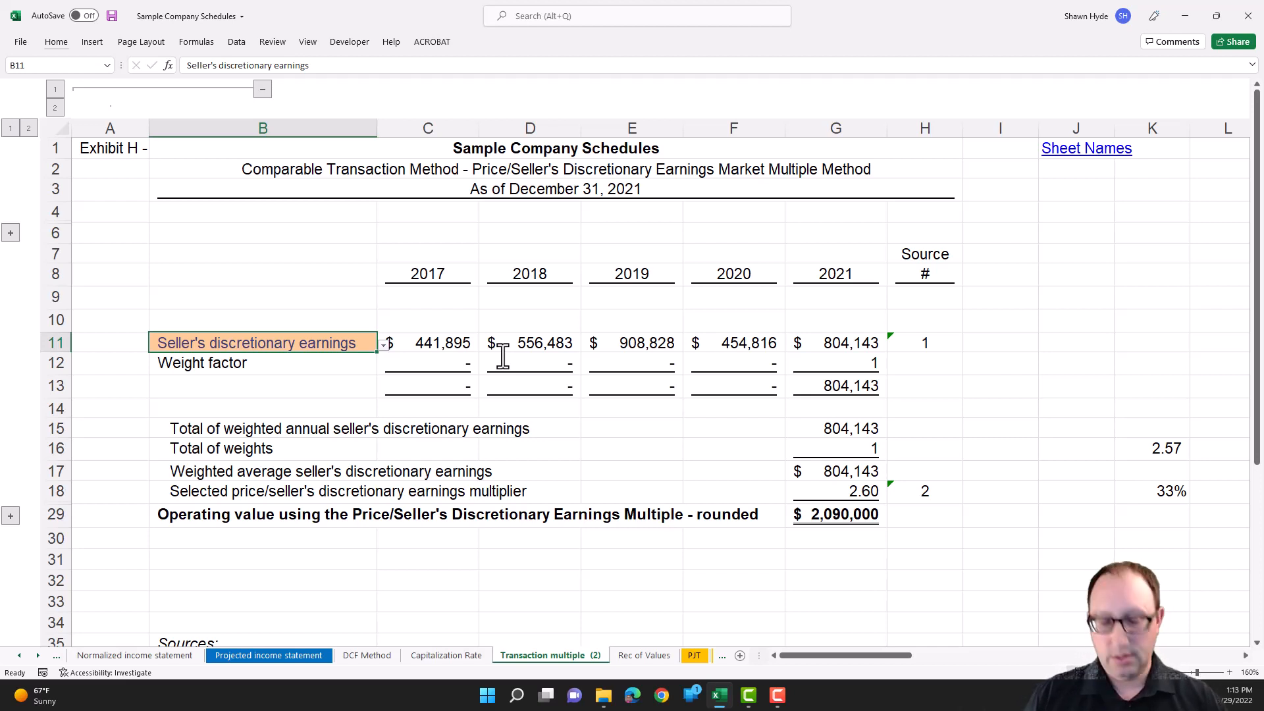
# - Change the earnings measure in B11 to Net revenues using its validation list
pyautogui.hotkey('alt', 'Down')
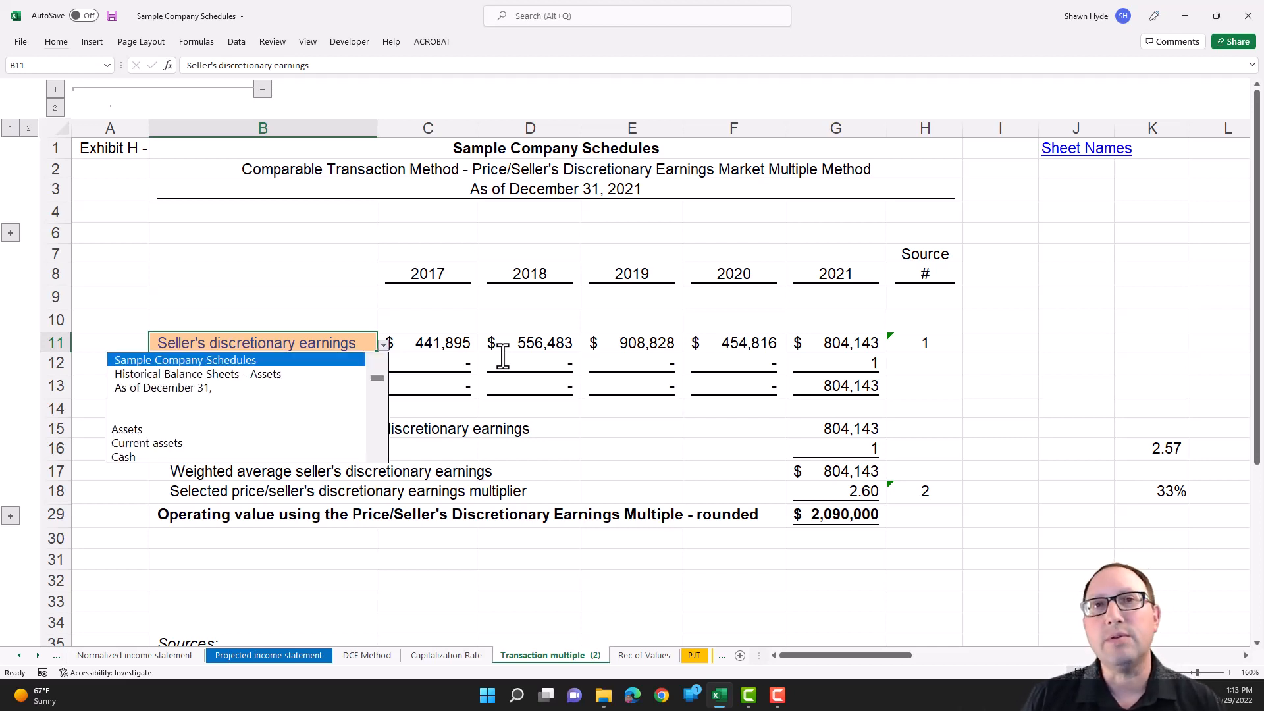
pyautogui.press('pagedown')
pyautogui.press('pagedown')
pyautogui.press('pagedown')
pyautogui.press('pagedown')
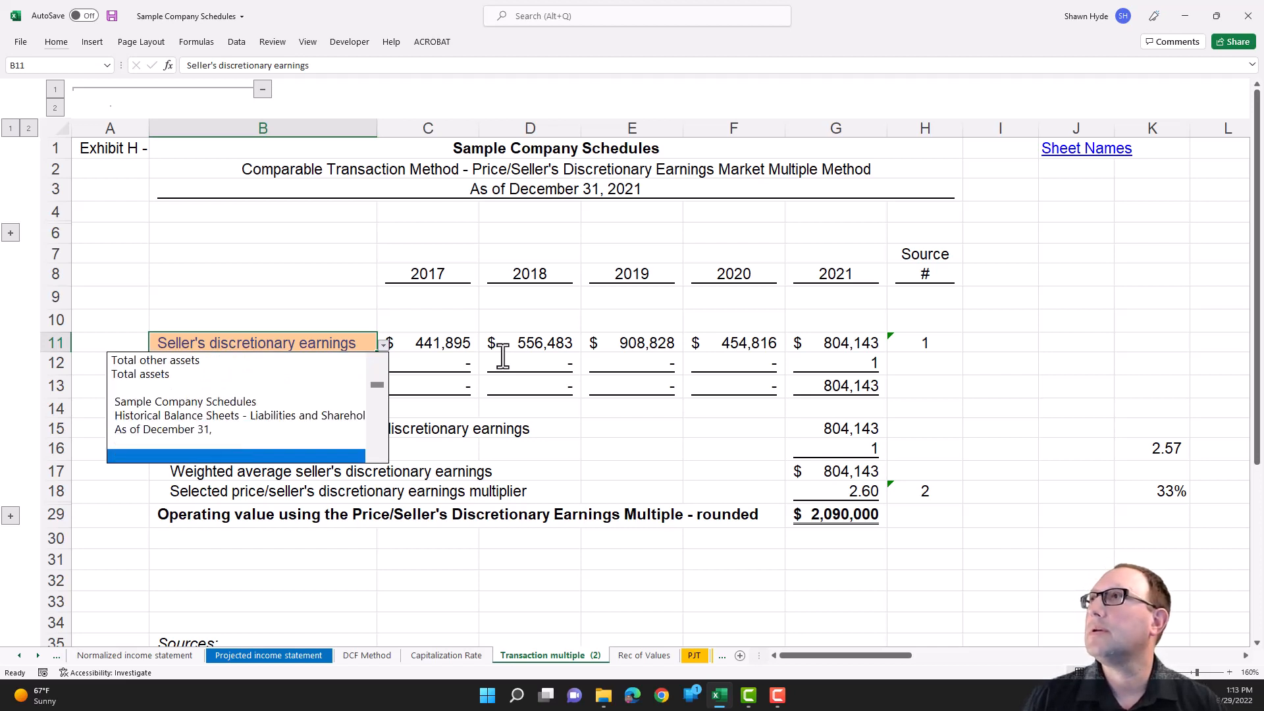
pyautogui.press('pagedown')
pyautogui.press('pagedown')
pyautogui.press('pagedown')
pyautogui.press('pagedown')
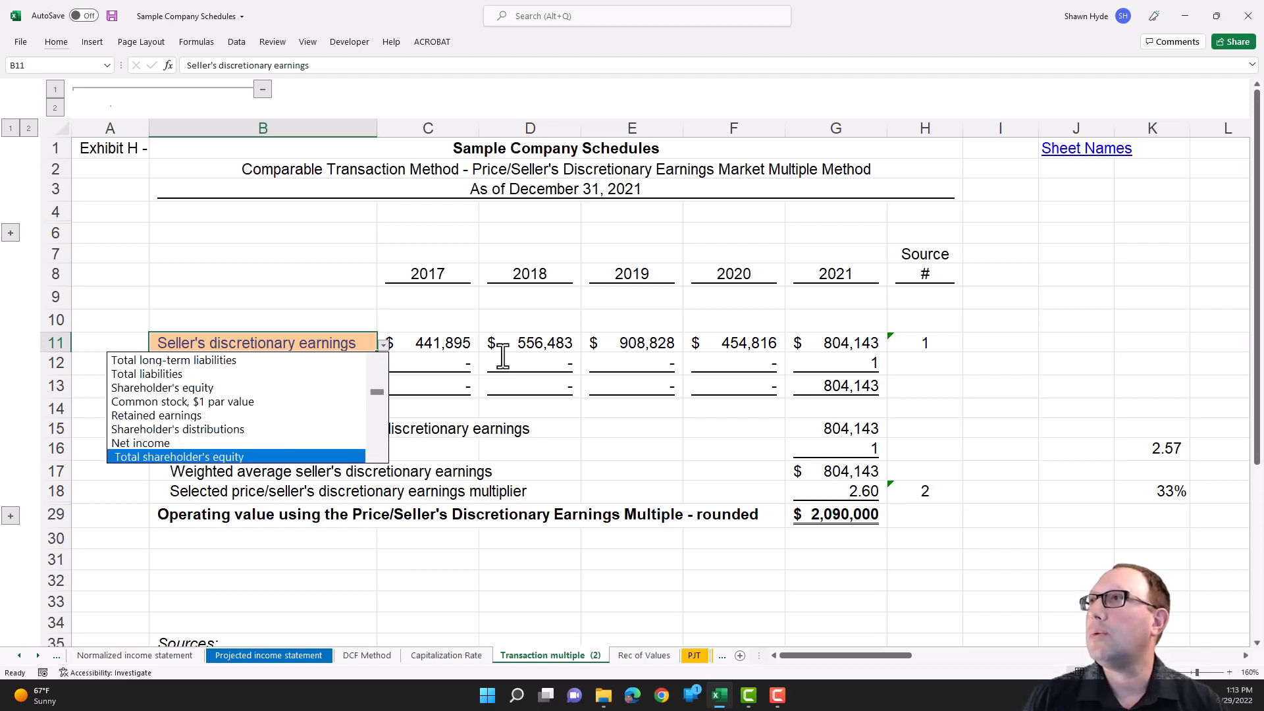
pyautogui.press('pagedown')
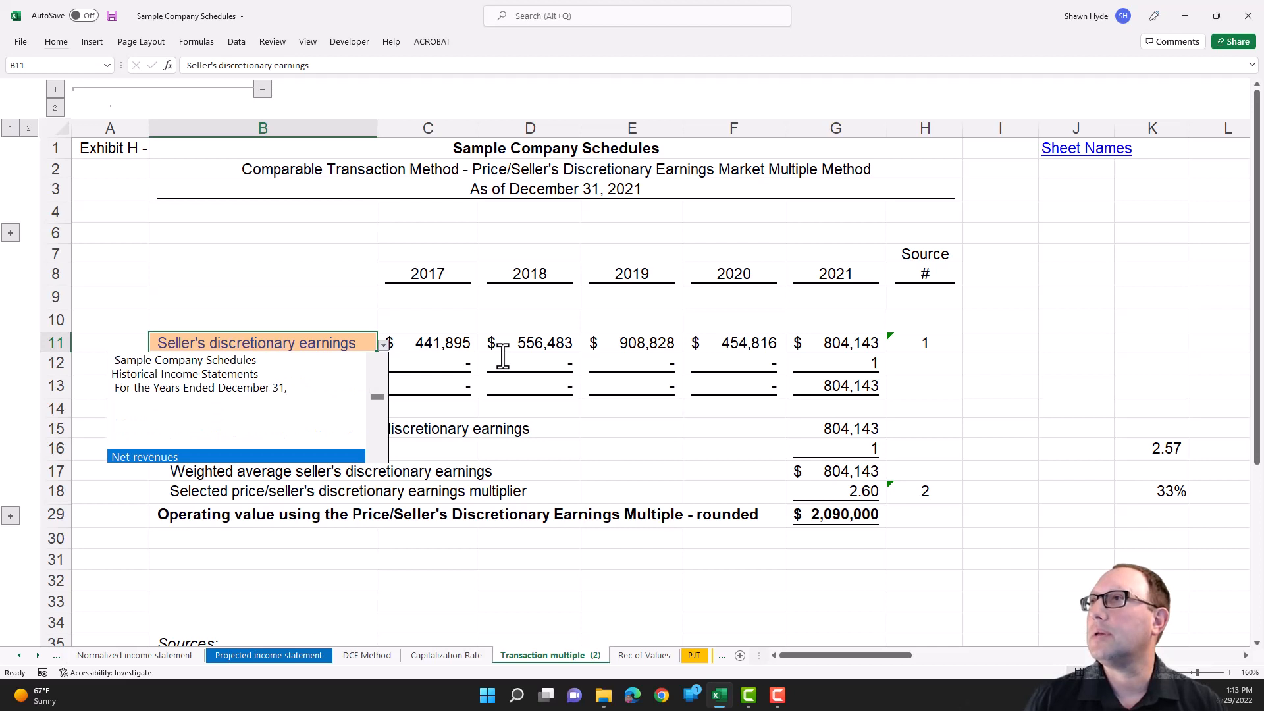
pyautogui.press('Return')
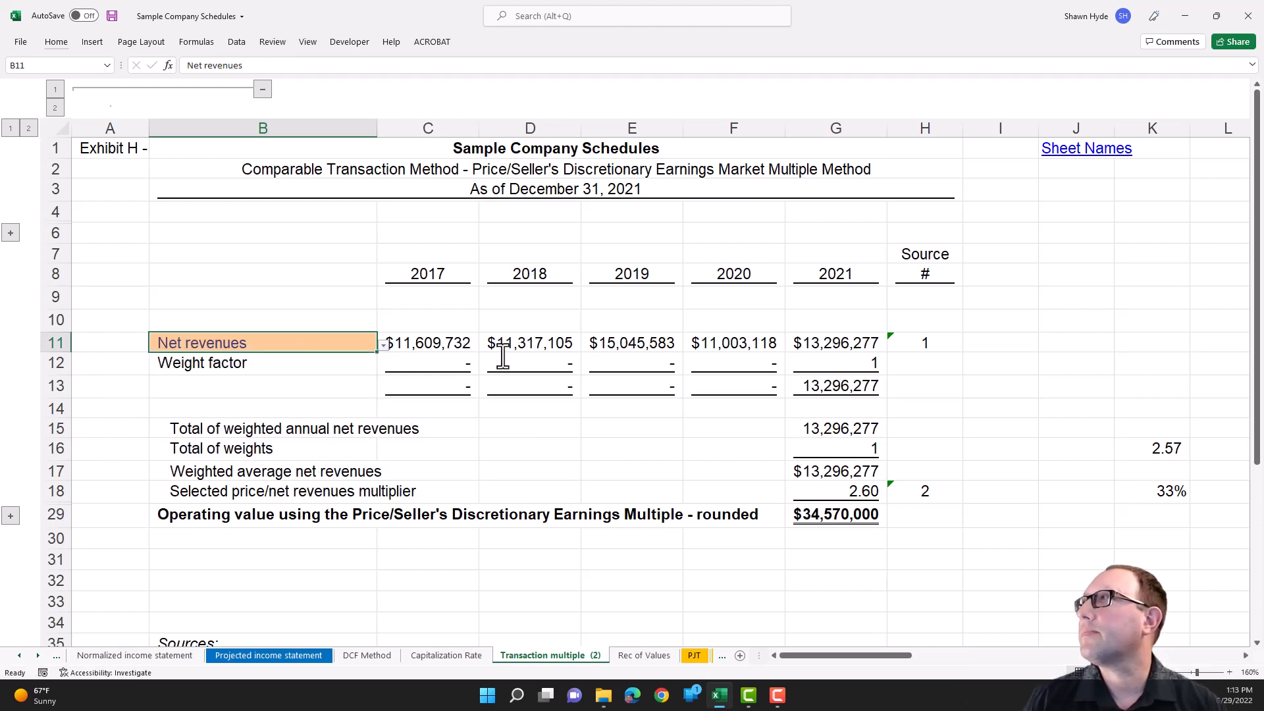
# - Review the net revenues amounts, weighted totals and average, ending at the selected price multiplier in G18
pyautogui.press('Right')
pyautogui.press('Right')
pyautogui.press('Down')
pyautogui.press('Down')
pyautogui.press('Down')
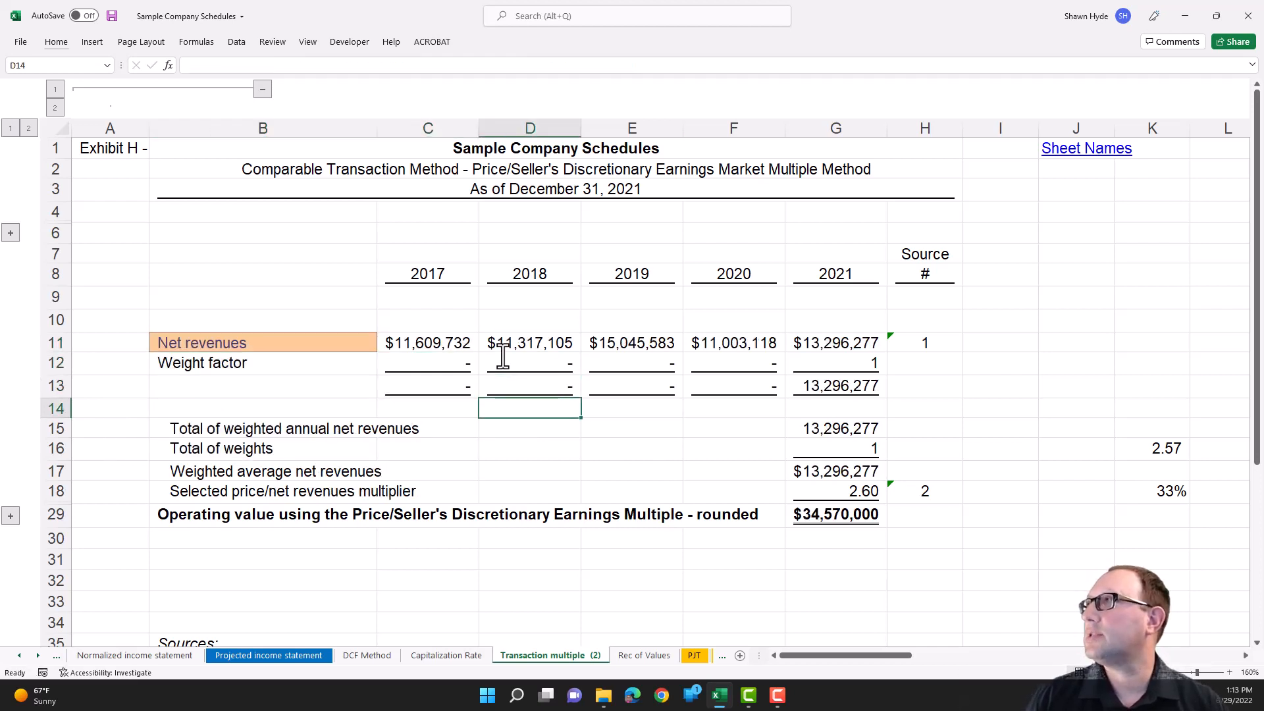
pyautogui.press('Right')
pyautogui.press('Right')
pyautogui.press('Down')
pyautogui.press('Down')
pyautogui.press('Right')
pyautogui.press('Right')
pyautogui.press('Down')
pyautogui.press('Down')
pyautogui.press('Left')
pyautogui.press('Left')
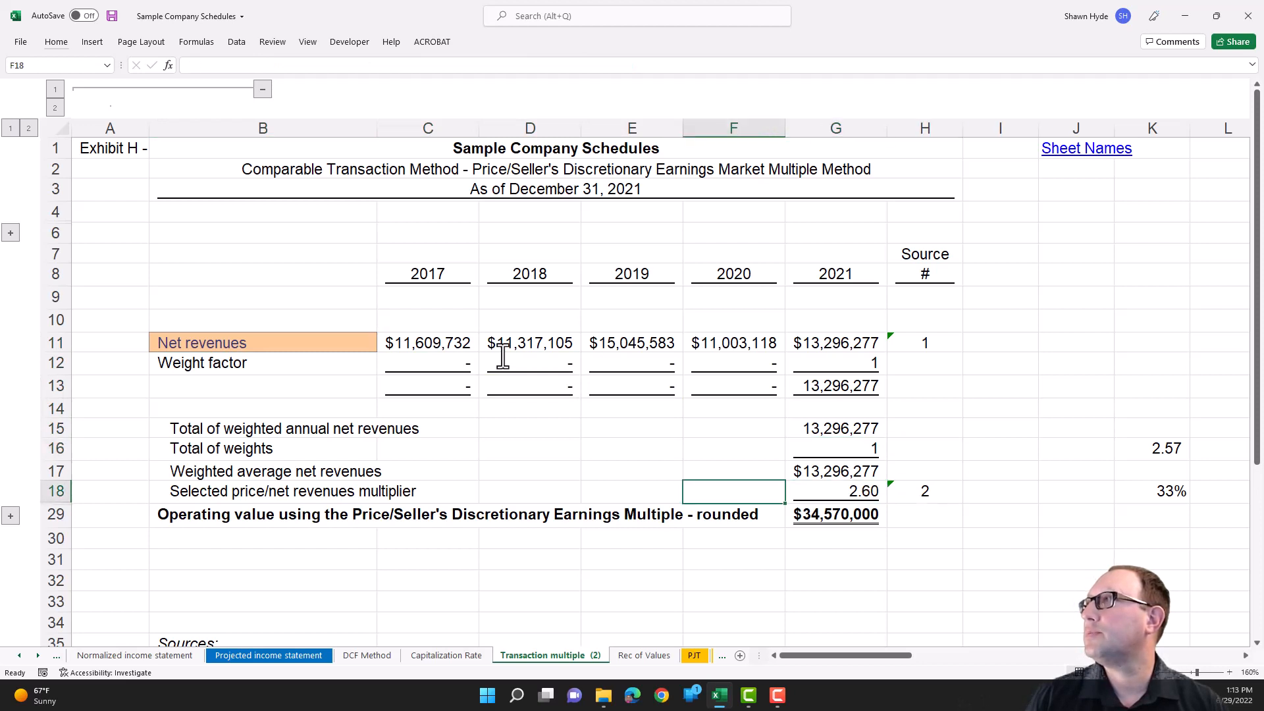
pyautogui.press('Right')
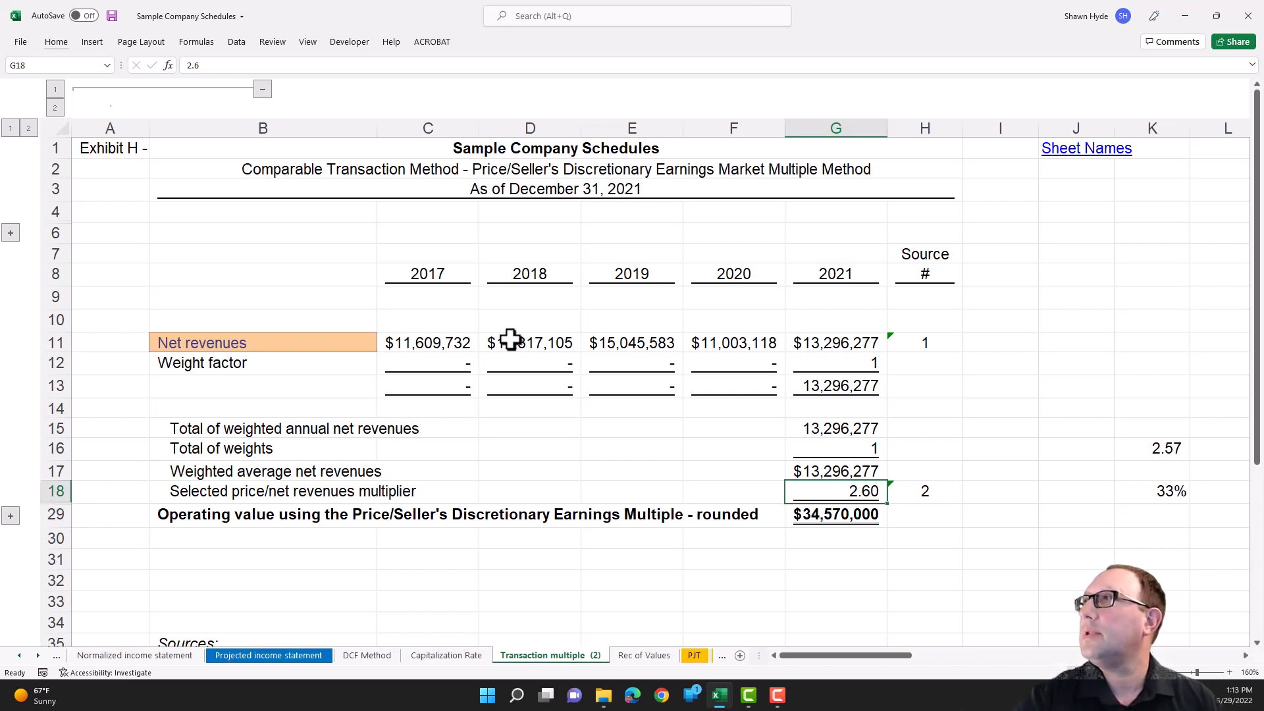
# - Change the measure in B11 to Current assets using its validation list
pyautogui.click(311, 343)
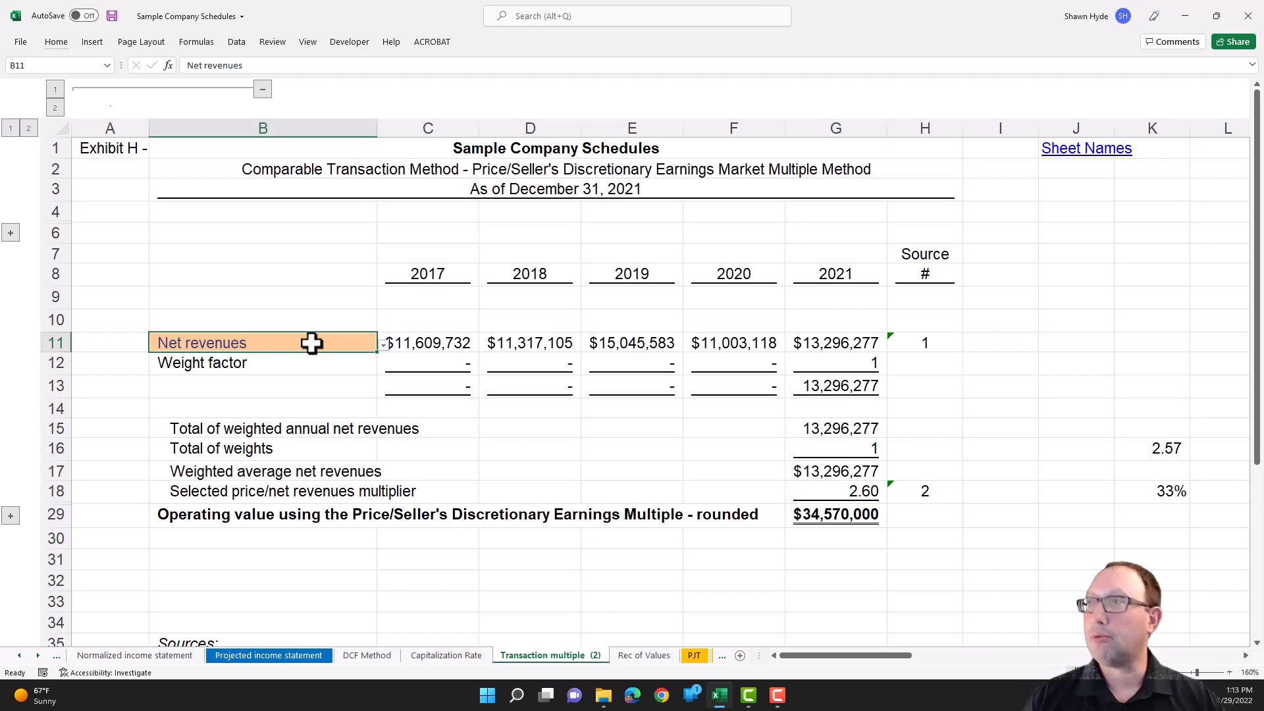
pyautogui.hotkey('alt', 'Down')
pyautogui.press('Down')
pyautogui.press('Down')
pyautogui.press('Down')
pyautogui.press('Down')
pyautogui.press('Down')
pyautogui.press('Down')
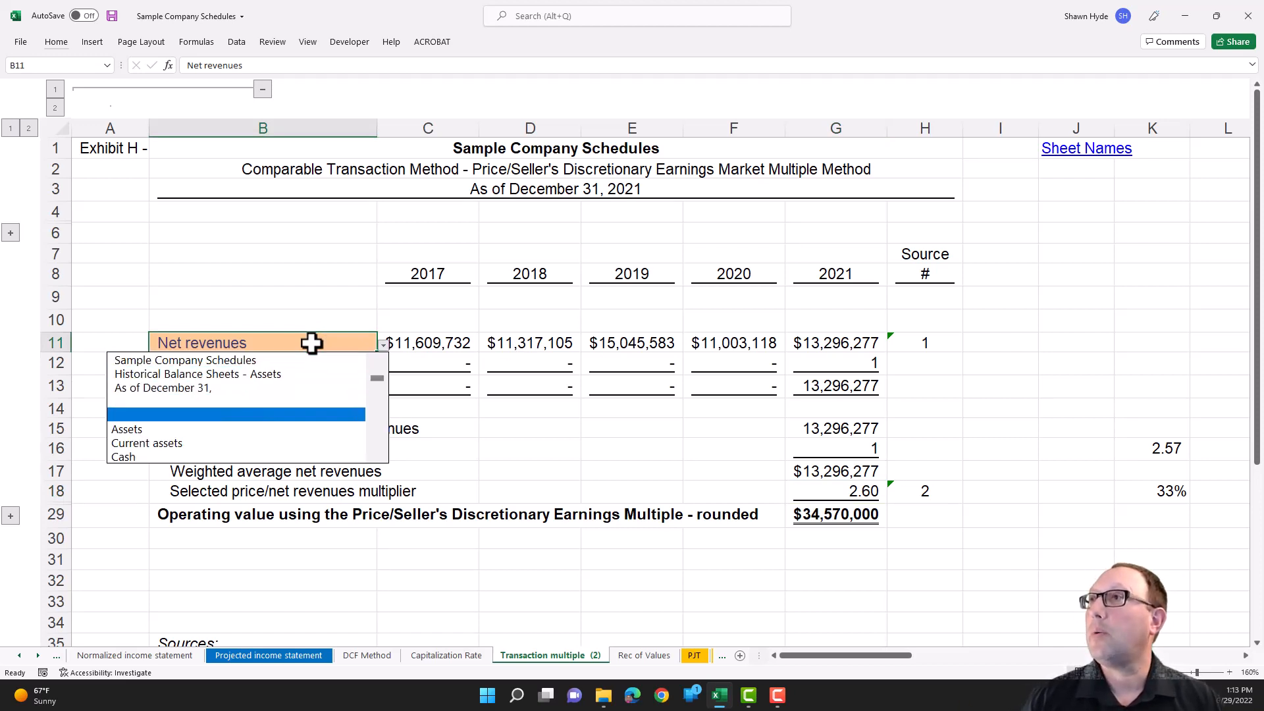
pyautogui.press('Return')
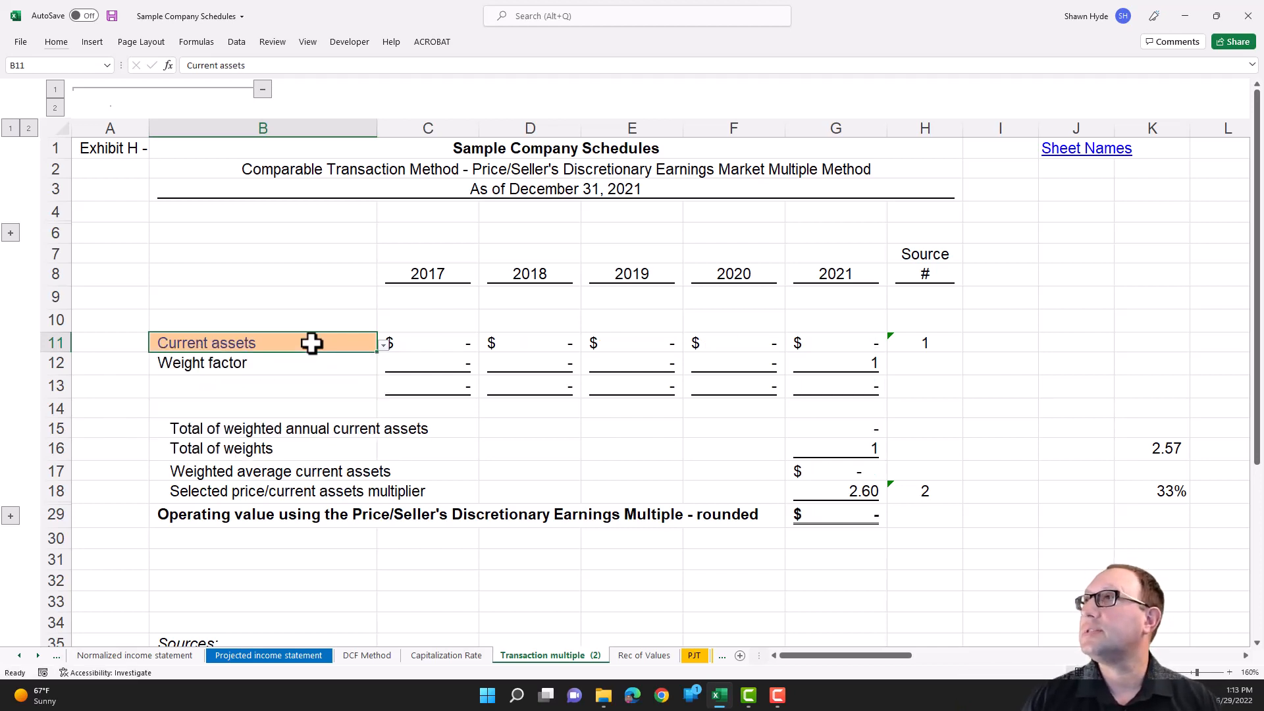
# - Go to the 5_yr summary sheet and check the Current assets heading in row 7 for amounts in its year columns
pyautogui.hotkey('ctrl', 'pageup')
pyautogui.hotkey('ctrl', 'pageup')
pyautogui.hotkey('ctrl', 'pageup')
pyautogui.hotkey('ctrl', 'pageup')
pyautogui.hotkey('ctrl', 'pageup')
pyautogui.hotkey('ctrl', 'pageup')
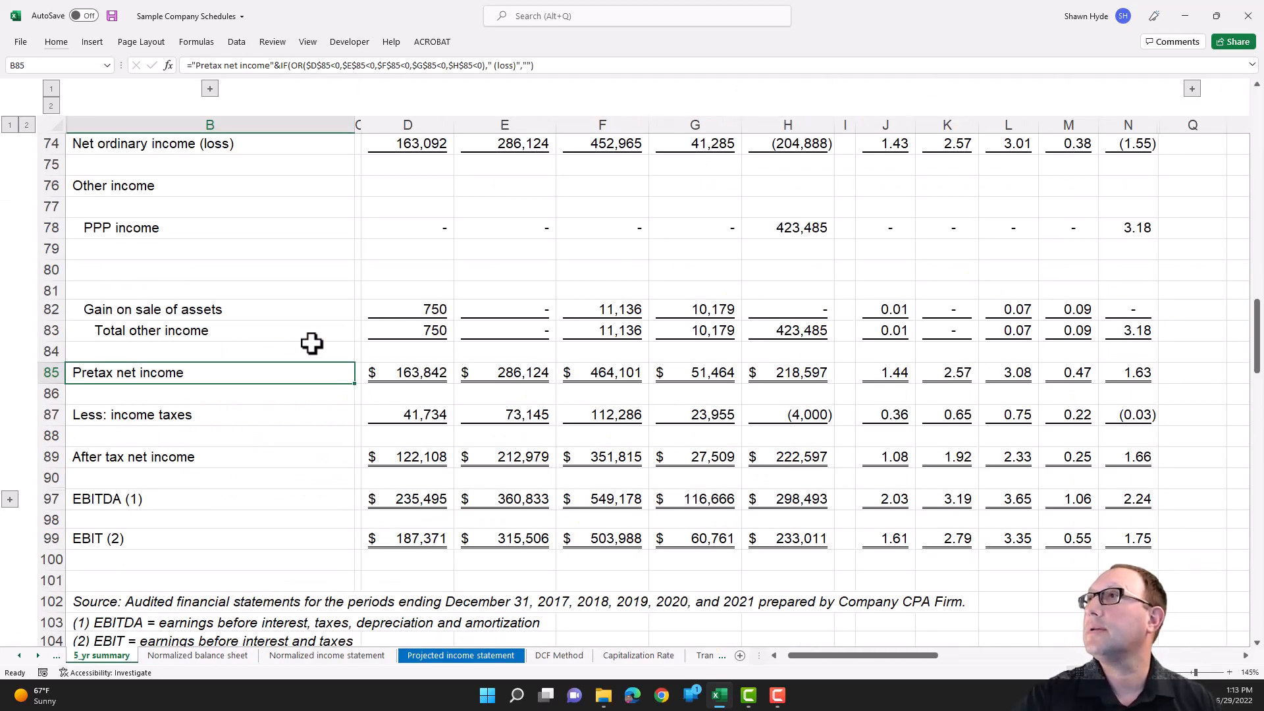
pyautogui.scroll(20, 311, 343)
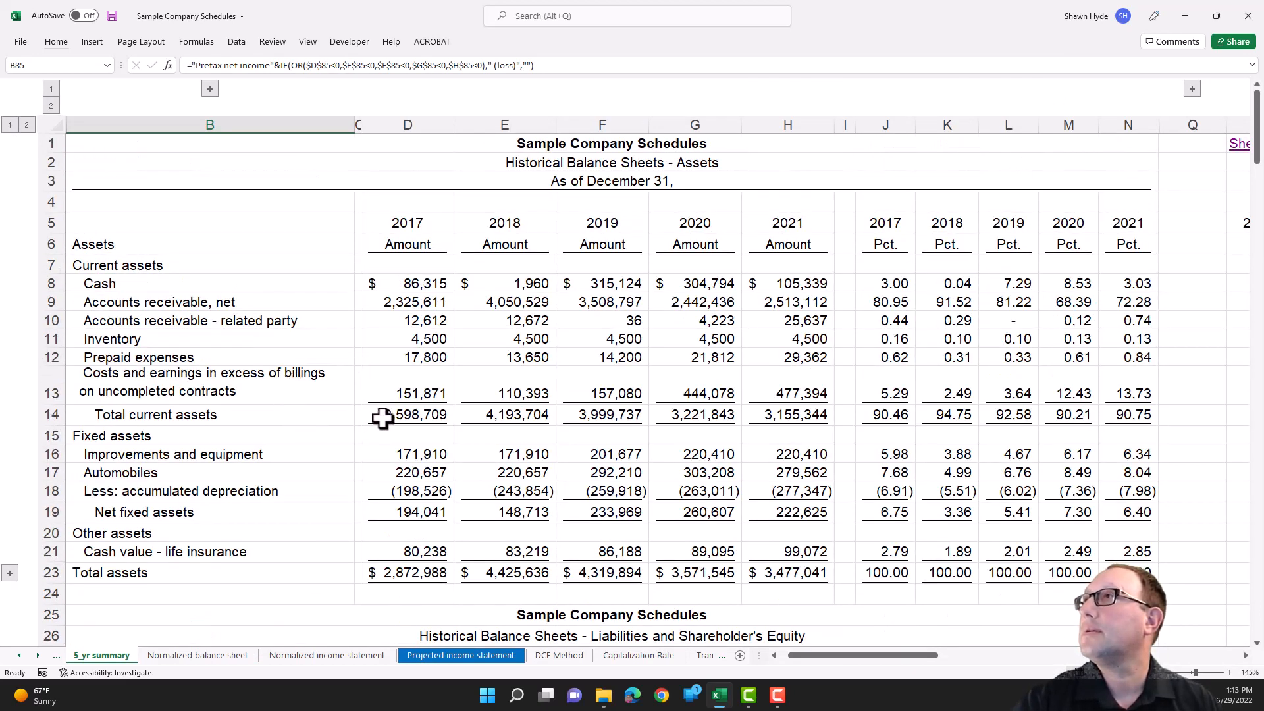
pyautogui.click(104, 265)
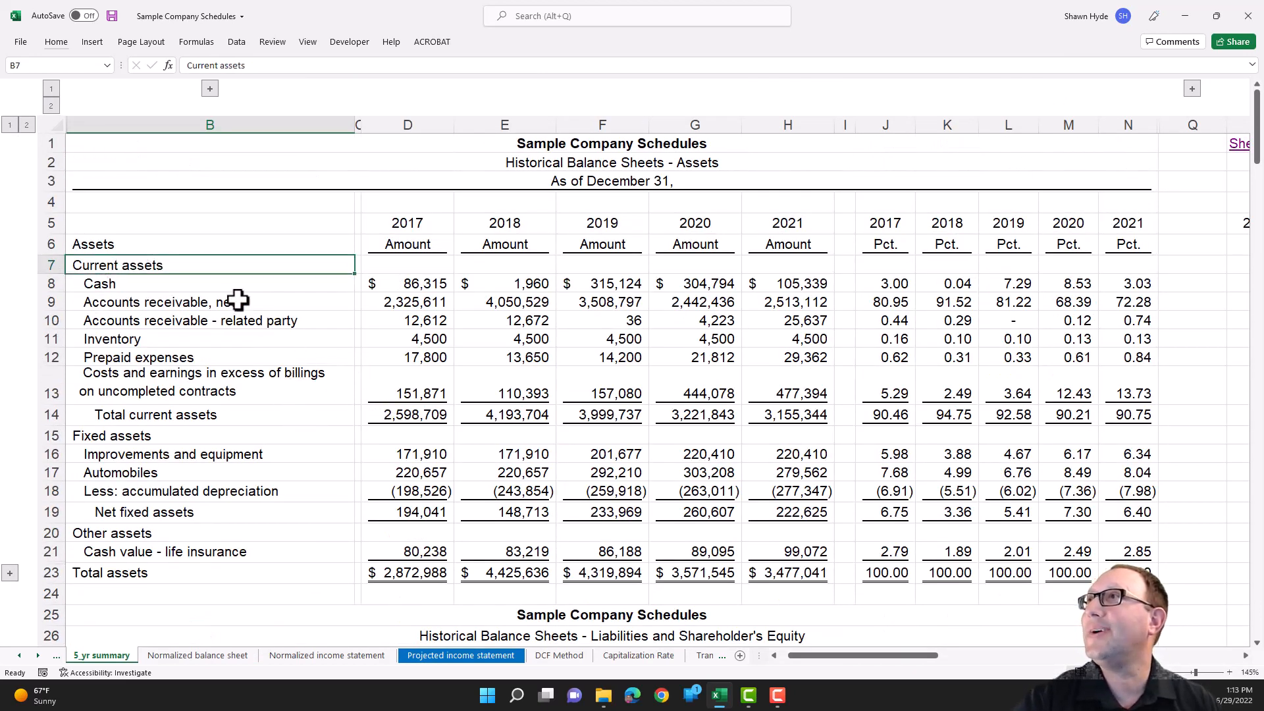
pyautogui.hotkey('ctrl', 'shift', 'Right')
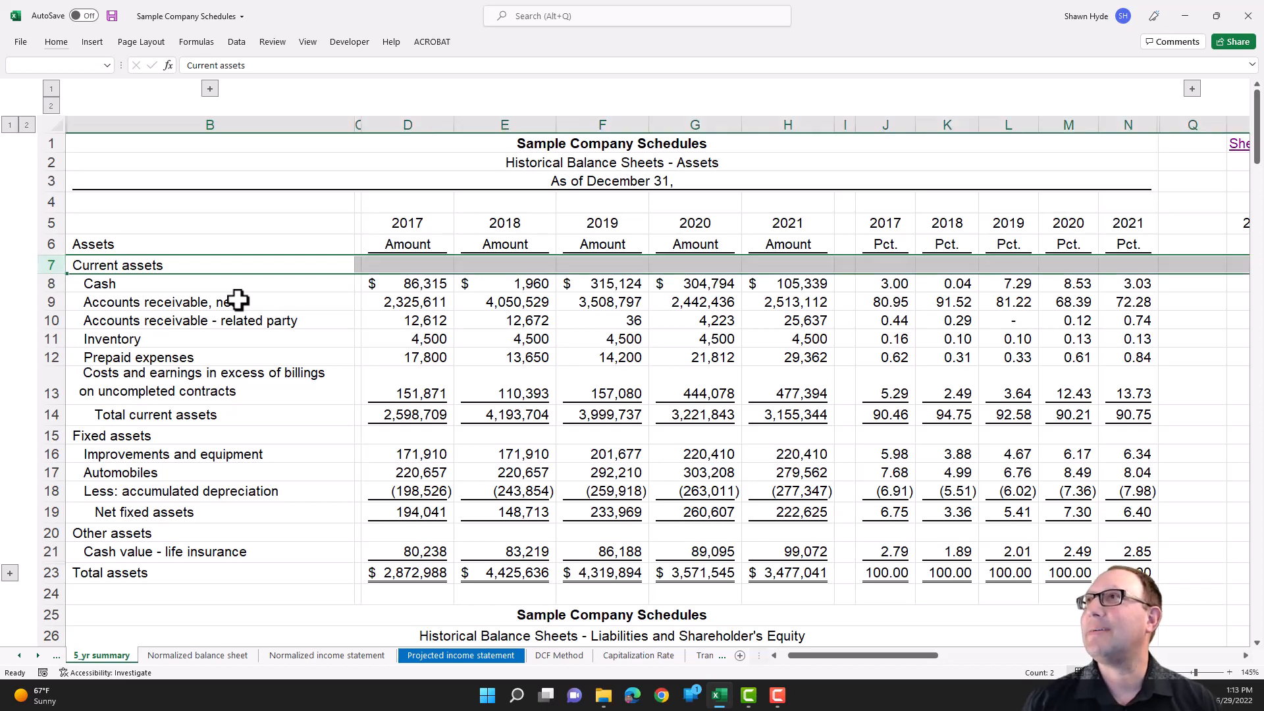
pyautogui.hotkey('ctrl', 'shift', 'Left')
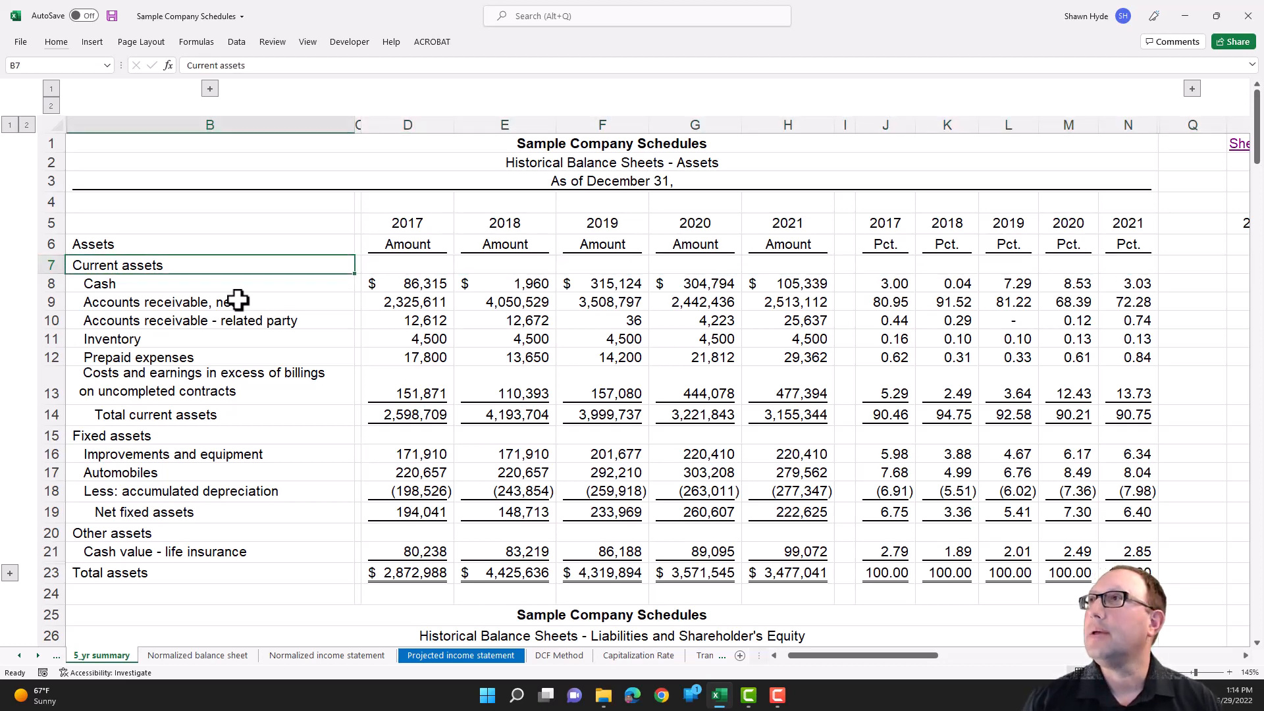
pyautogui.press('Right')
pyautogui.press('Right')
pyautogui.press('Right')
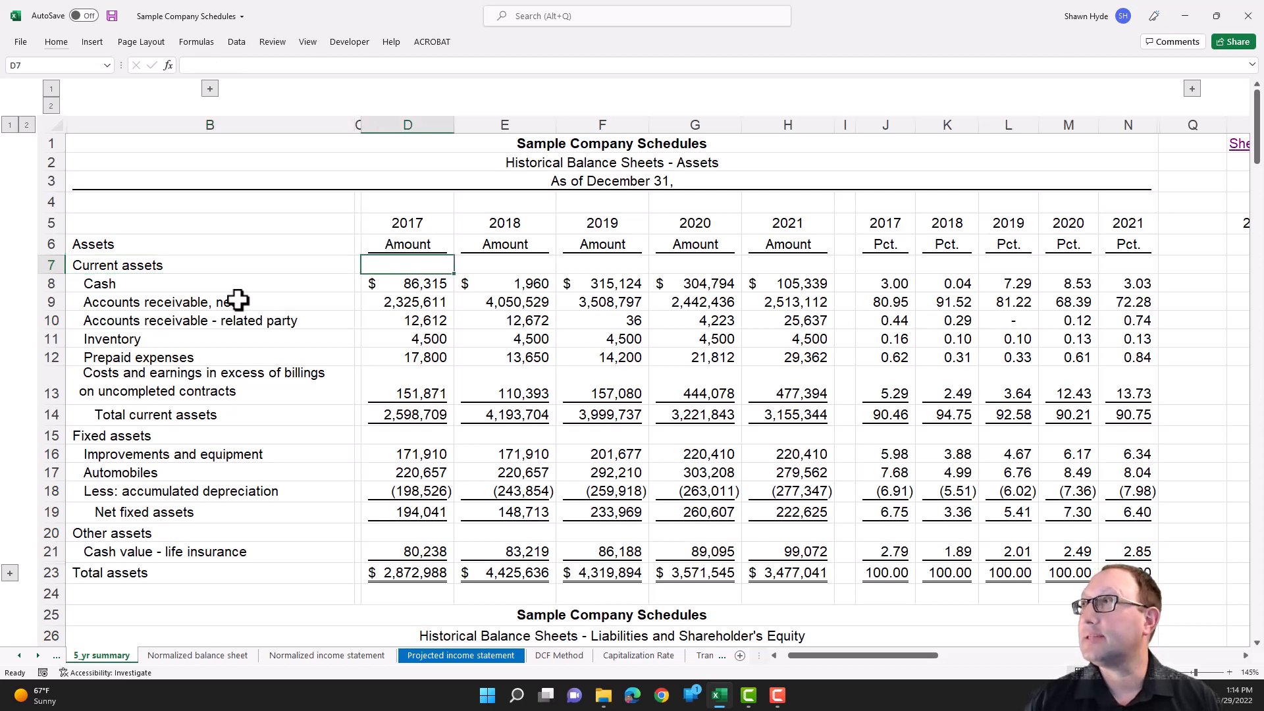
pyautogui.press('Left')
pyautogui.press('Left')
pyautogui.press('Left')
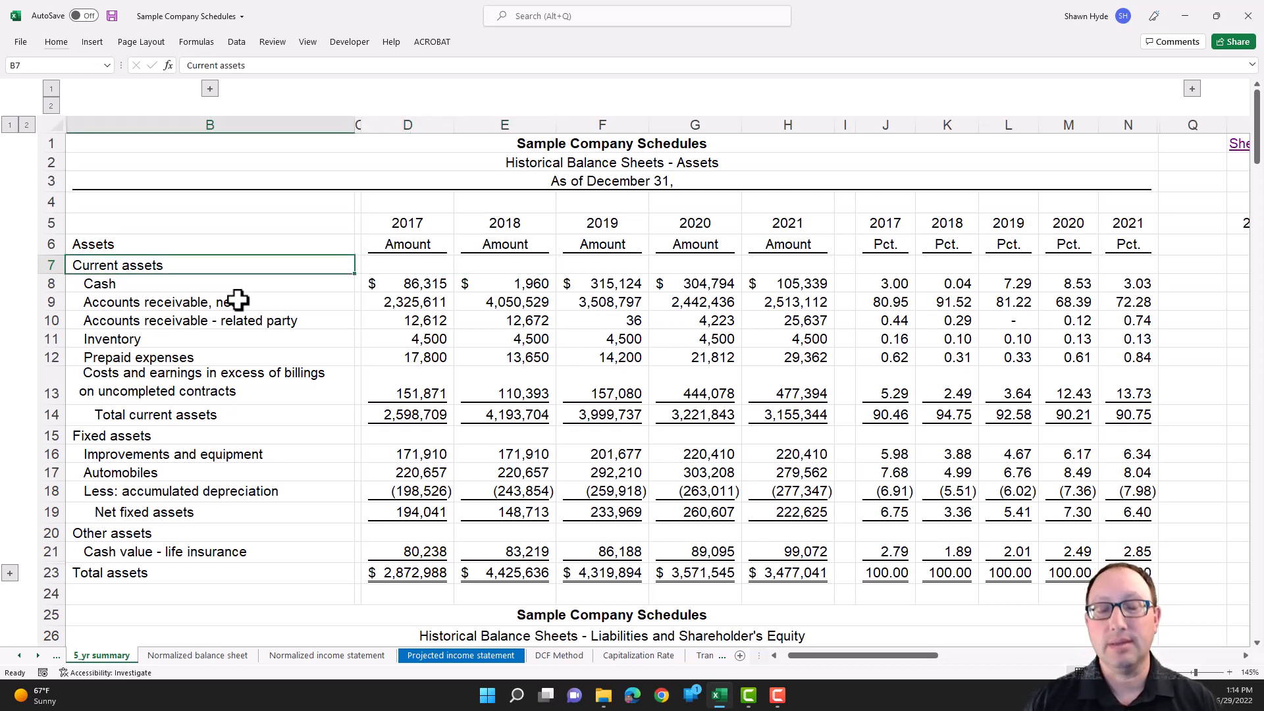
# - Return to the Transaction multiple (2) sheet and change the measure in B11 to Cash using its validation list
pyautogui.hotkey('ctrl', 'pagedown')
pyautogui.hotkey('ctrl', 'pagedown')
pyautogui.hotkey('ctrl', 'pagedown')
pyautogui.hotkey('ctrl', 'pagedown')
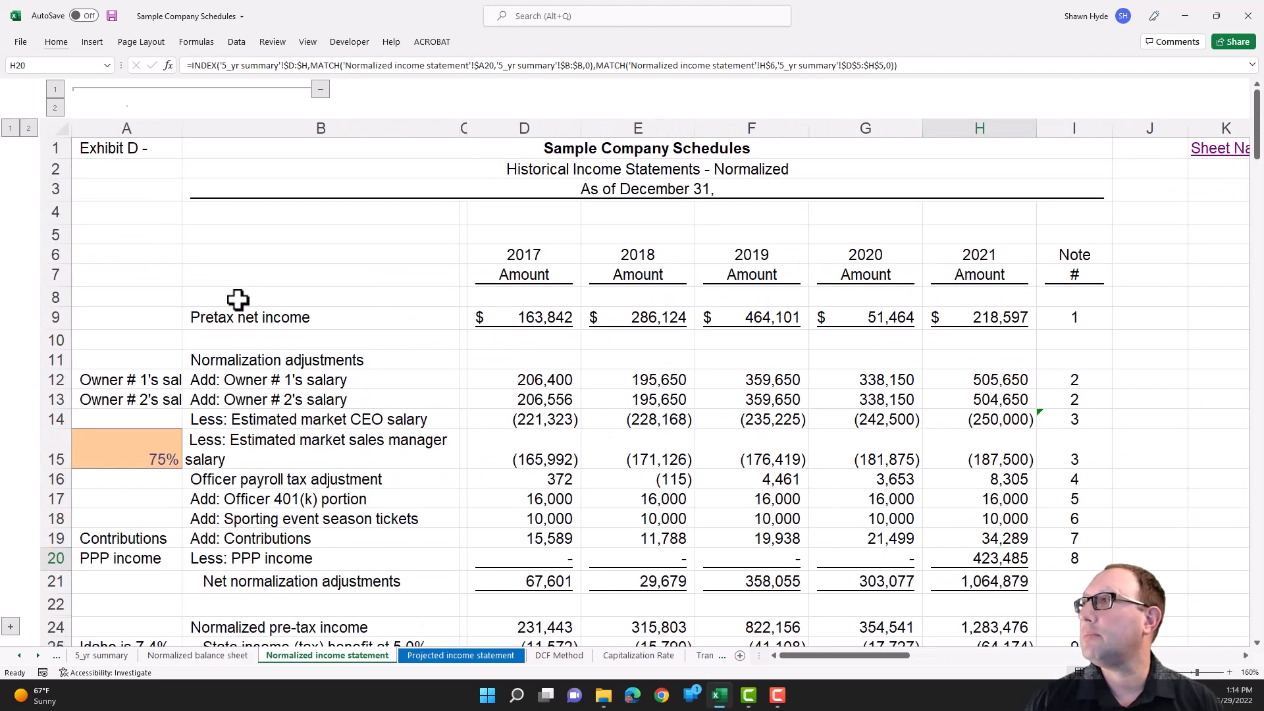
pyautogui.hotkey('ctrl', 'pagedown')
pyautogui.hotkey('ctrl', 'pagedown')
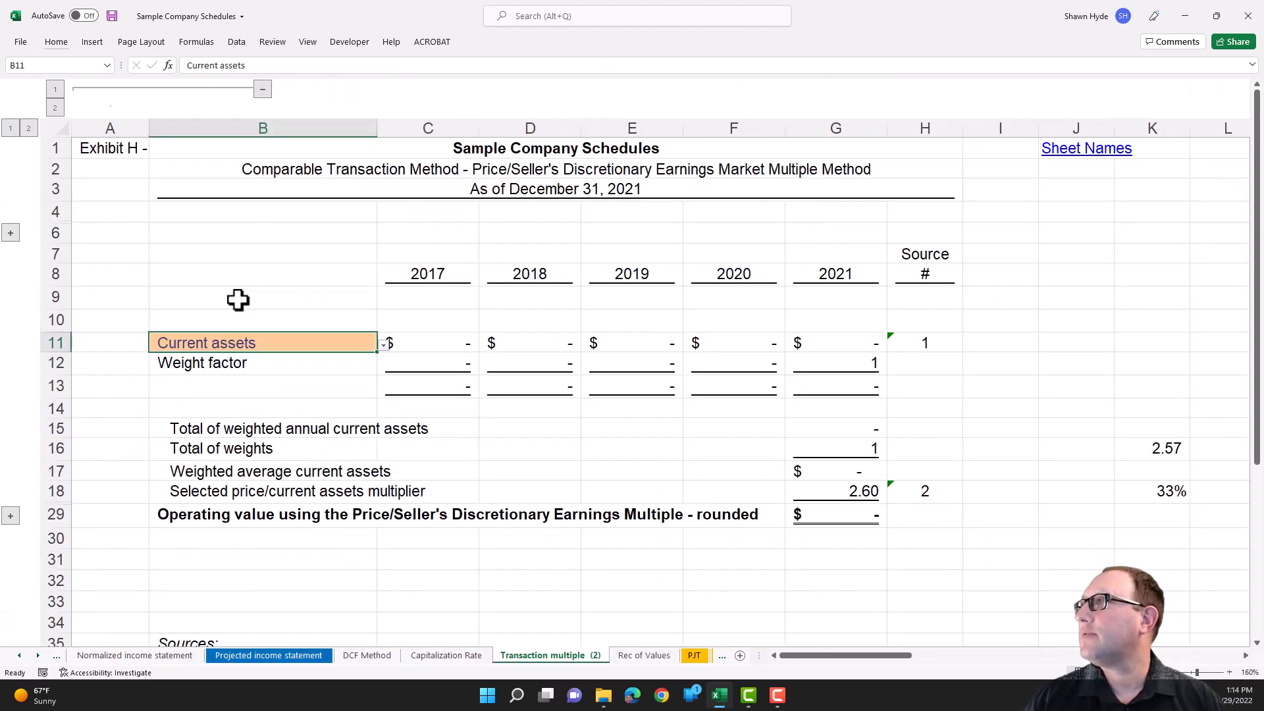
pyautogui.hotkey('alt', 'Down')
pyautogui.press('Down')
pyautogui.press('Down')
pyautogui.press('Down')
pyautogui.press('Down')
pyautogui.press('Down')
pyautogui.press('Down')
pyautogui.press('Down')
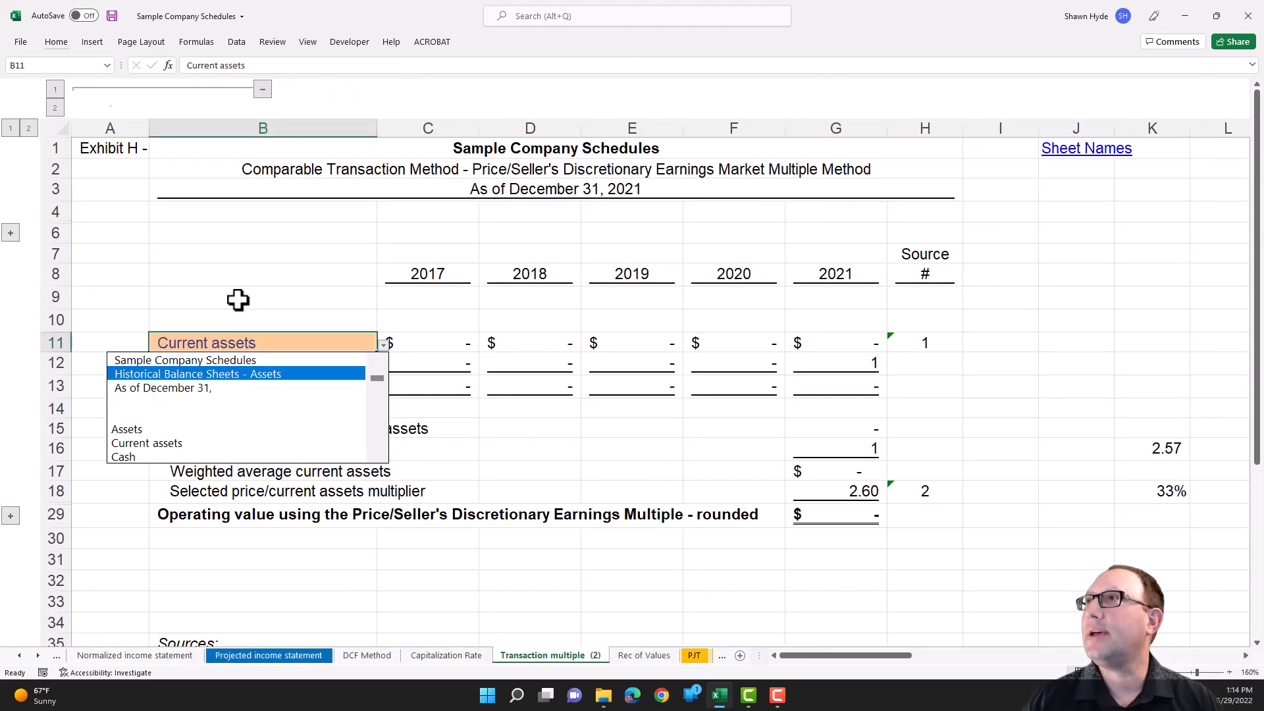
pyautogui.press('Return')
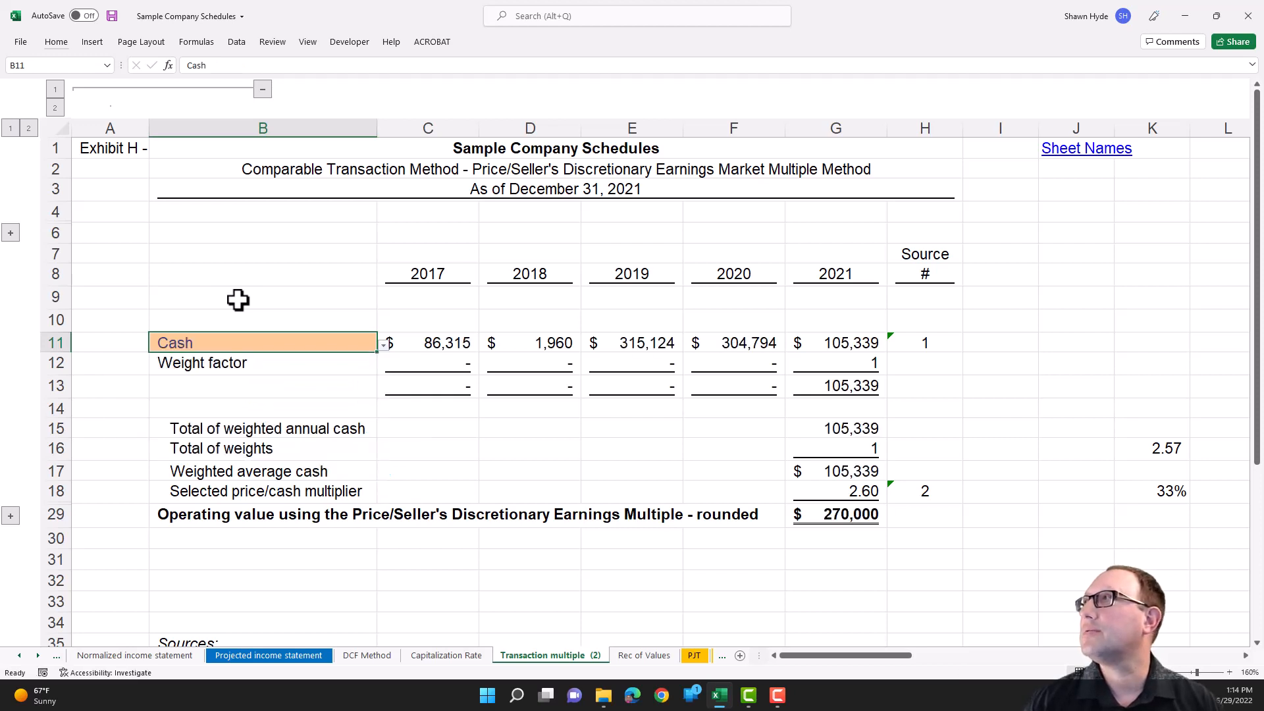
# - Change the measure in B11 to Net fixed assets using its validation list
pyautogui.hotkey('alt', 'Down')
pyautogui.press('pagedown')
pyautogui.press('pagedown')
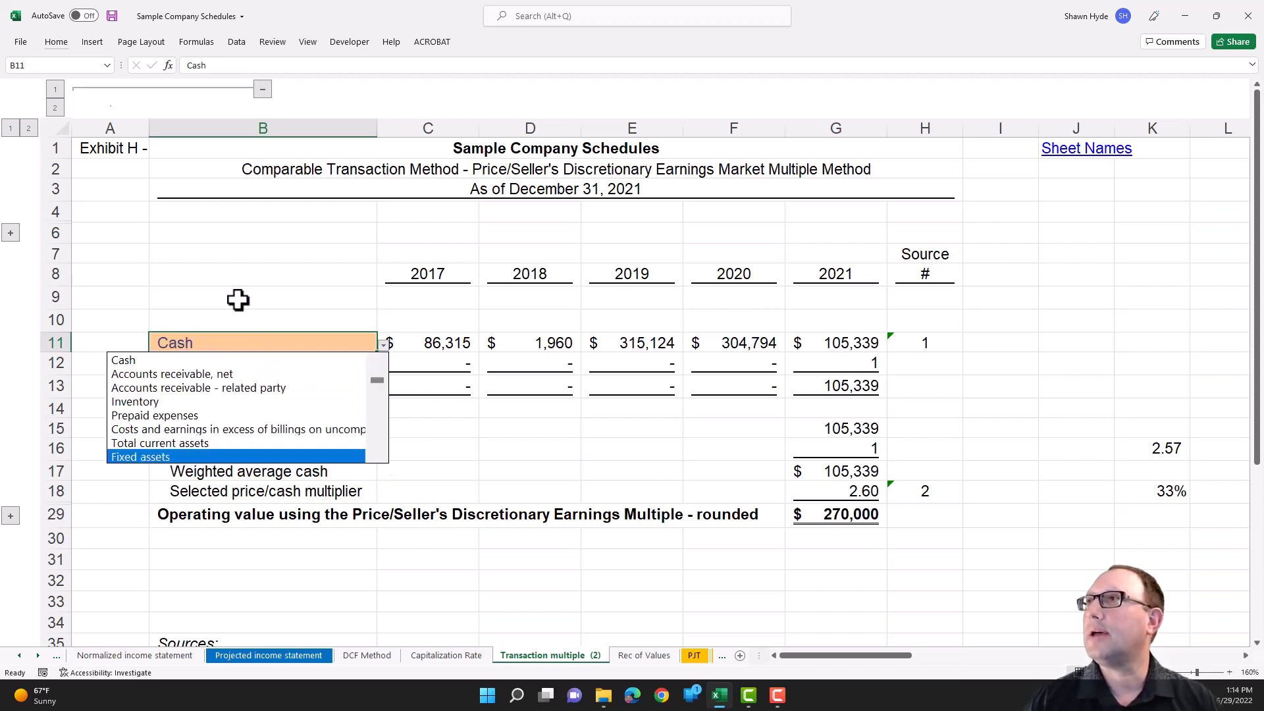
pyautogui.press('Down')
pyautogui.press('Down')
pyautogui.press('Down')
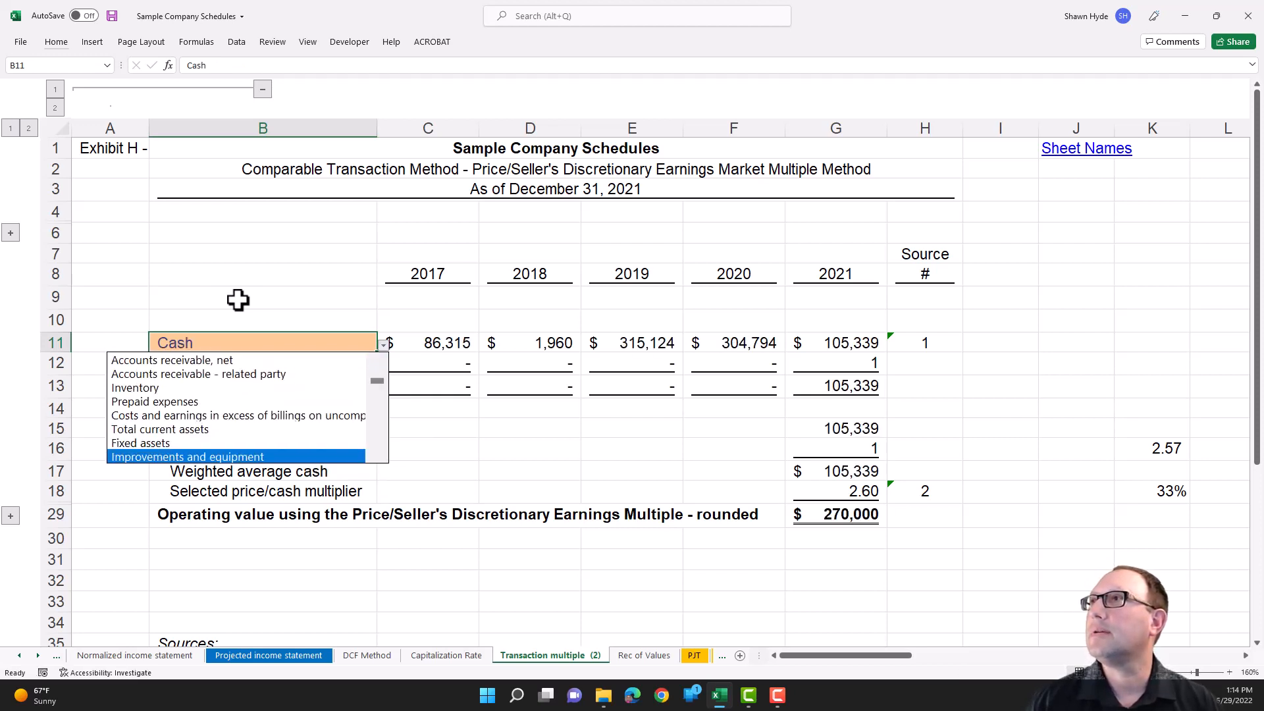
pyautogui.press('Up')
pyautogui.press('Up')
pyautogui.press('Up')
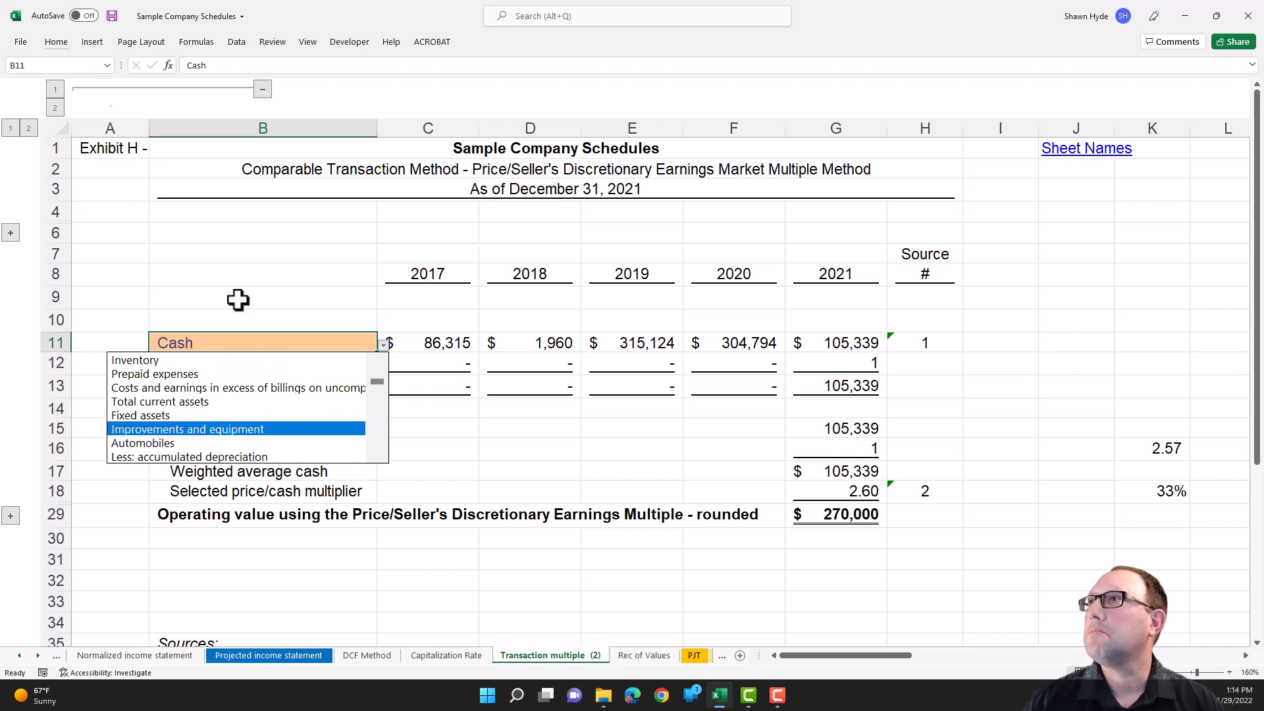
pyautogui.press('Down')
pyautogui.press('Down')
pyautogui.press('Down')
pyautogui.press('Down')
pyautogui.press('Down')
pyautogui.press('Down')
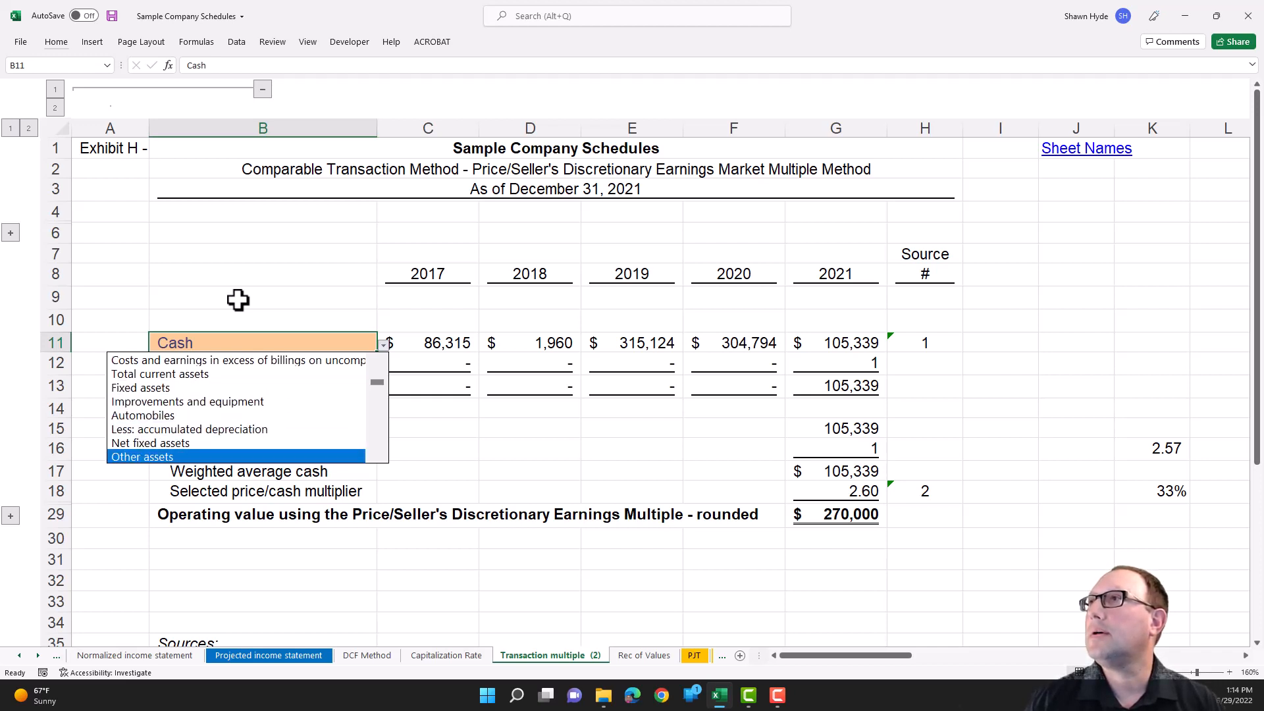
pyautogui.press('Up')
pyautogui.press('Up')
pyautogui.press('Return')
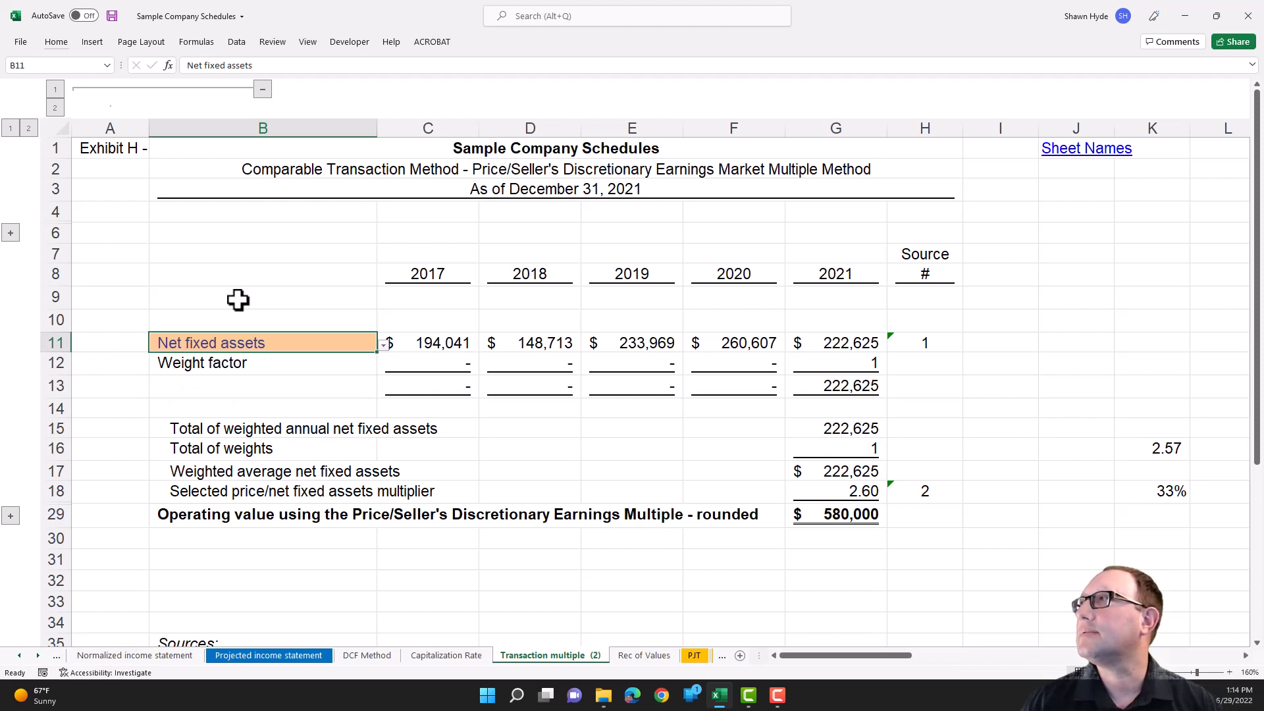
# - Change the measure in B11 to Total shareholder's equity using its validation list
pyautogui.hotkey('alt', 'Down')
pyautogui.press('Down')
pyautogui.press('Down')
pyautogui.press('Down')
pyautogui.press('Down')
pyautogui.press('Down')
pyautogui.press('Down')
pyautogui.press('Down')
pyautogui.press('Down')
pyautogui.press('Down')
pyautogui.press('Down')
pyautogui.press('Down')
pyautogui.press('Down')
pyautogui.press('Down')
pyautogui.press('Down')
pyautogui.press('Down')
pyautogui.press('Down')
pyautogui.press('Down')
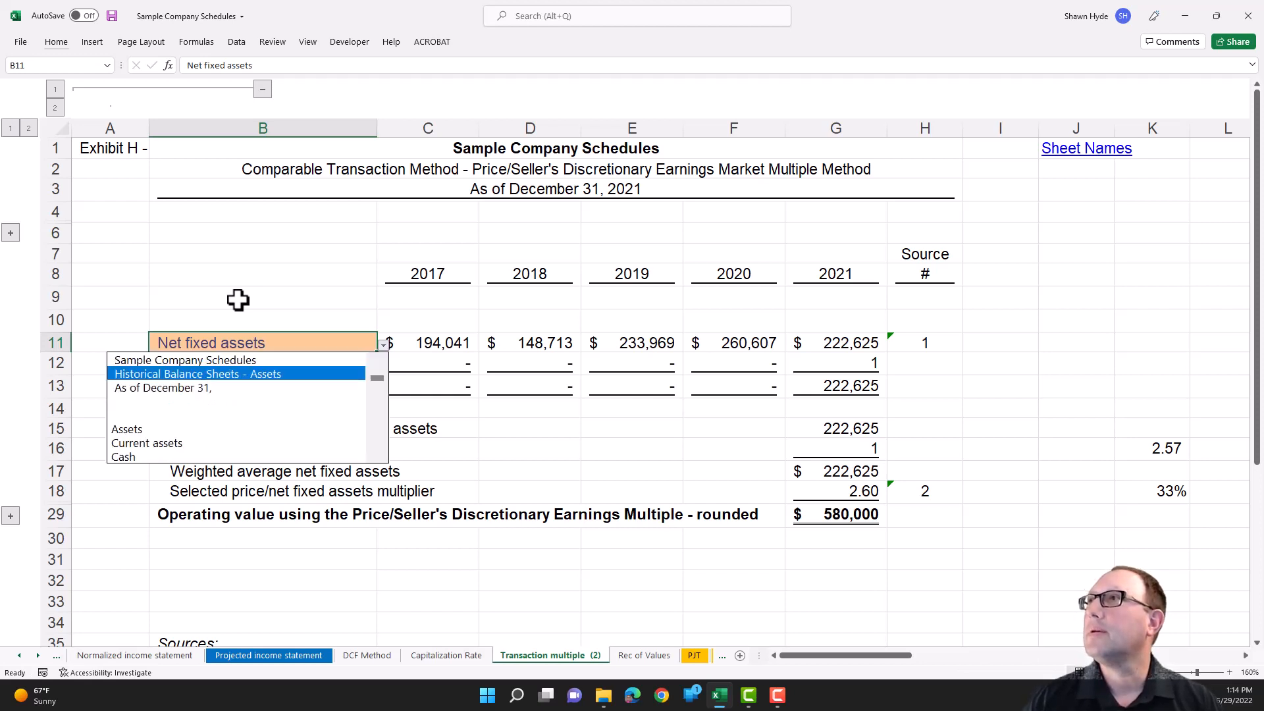
pyautogui.press('Down')
pyautogui.press('Down')
pyautogui.press('Down')
pyautogui.press('Down')
pyautogui.press('Down')
pyautogui.press('Down')
pyautogui.press('Down')
pyautogui.press('Down')
pyautogui.press('Down')
pyautogui.press('Down')
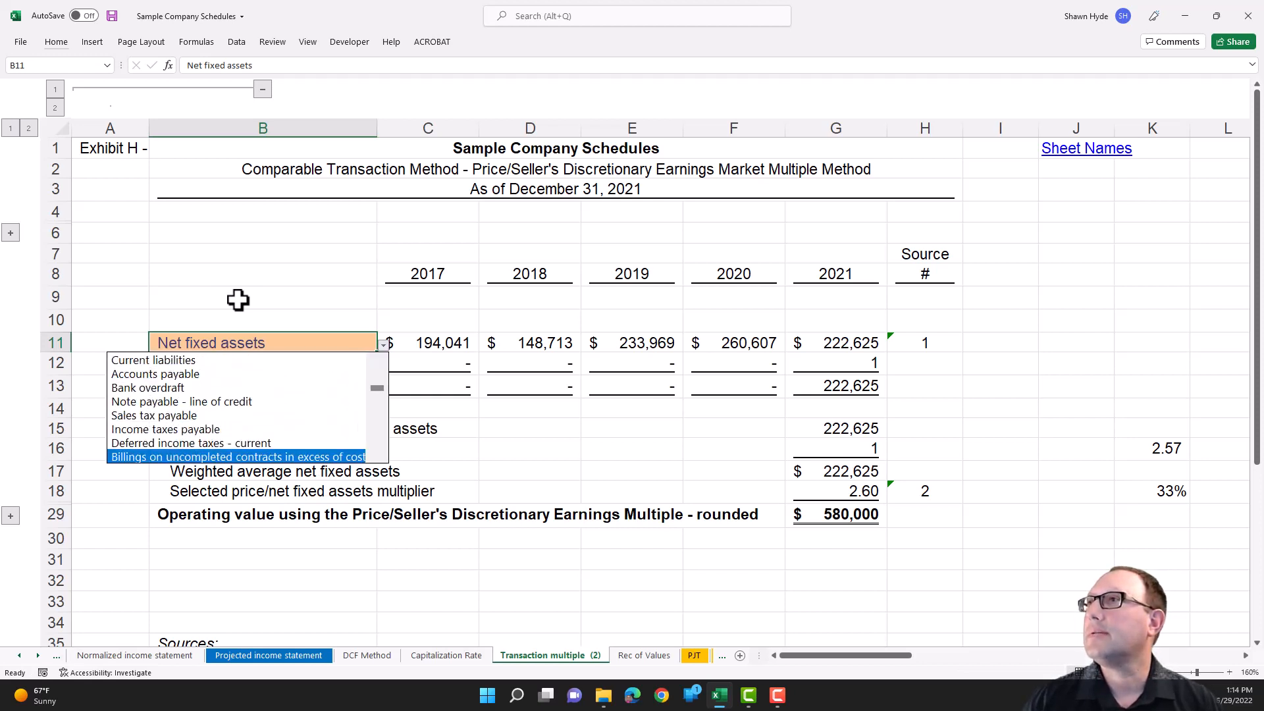
pyautogui.press('Down')
pyautogui.press('Down')
pyautogui.press('Down')
pyautogui.press('Down')
pyautogui.press('Down')
pyautogui.press('Down')
pyautogui.press('Down')
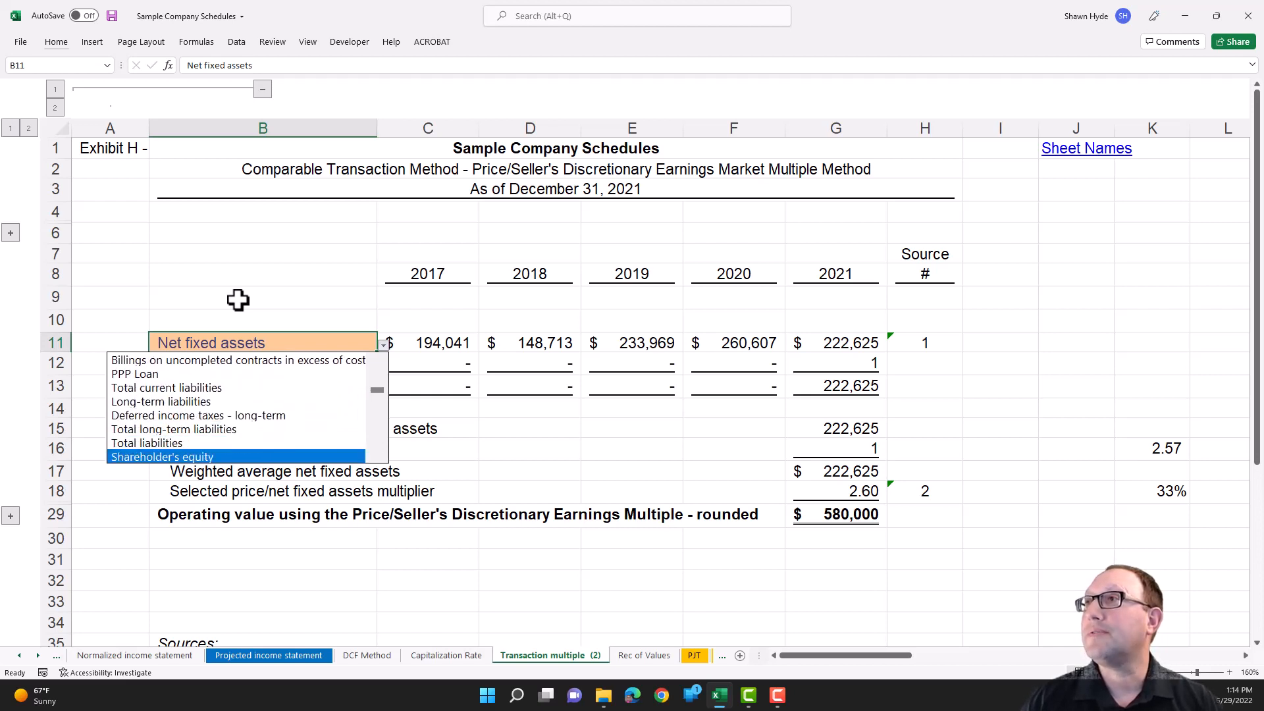
pyautogui.press('Down')
pyautogui.press('Down')
pyautogui.press('Up')
pyautogui.press('Up')
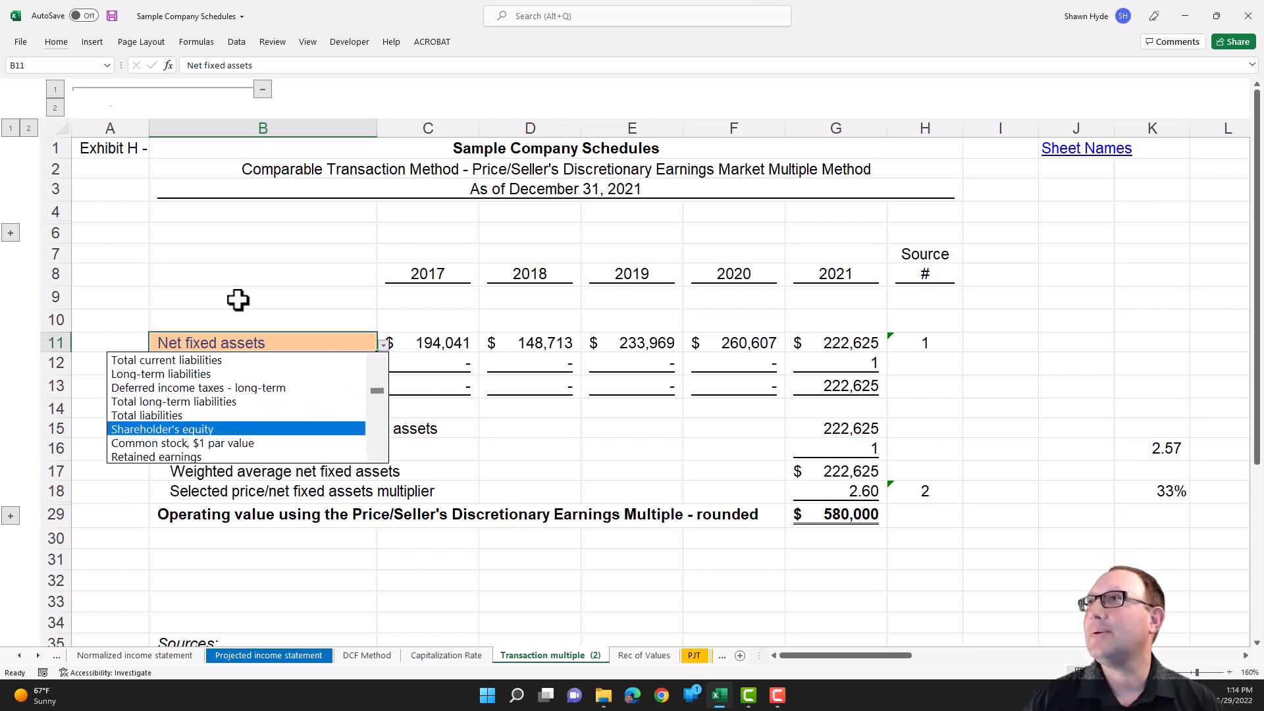
pyautogui.press('Down')
pyautogui.press('Down')
pyautogui.press('Down')
pyautogui.press('Down')
pyautogui.press('Down')
pyautogui.press('Down')
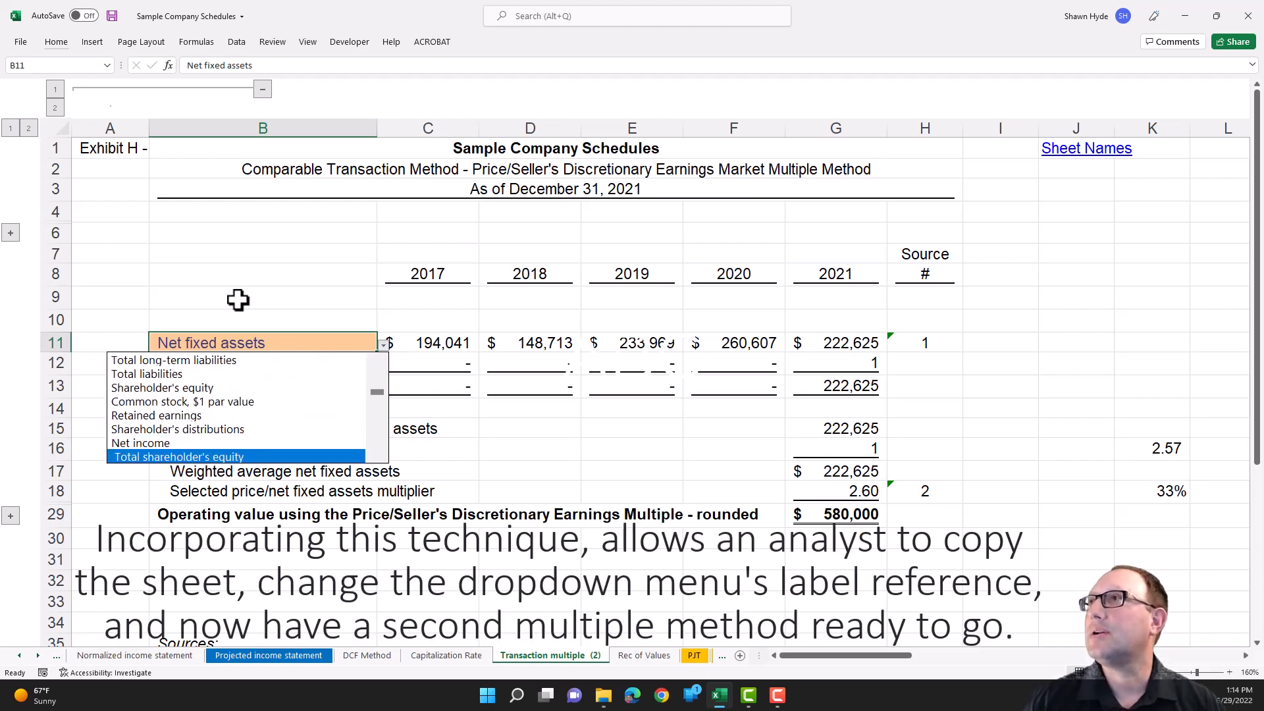
pyautogui.press('Up')
pyautogui.press('Return')
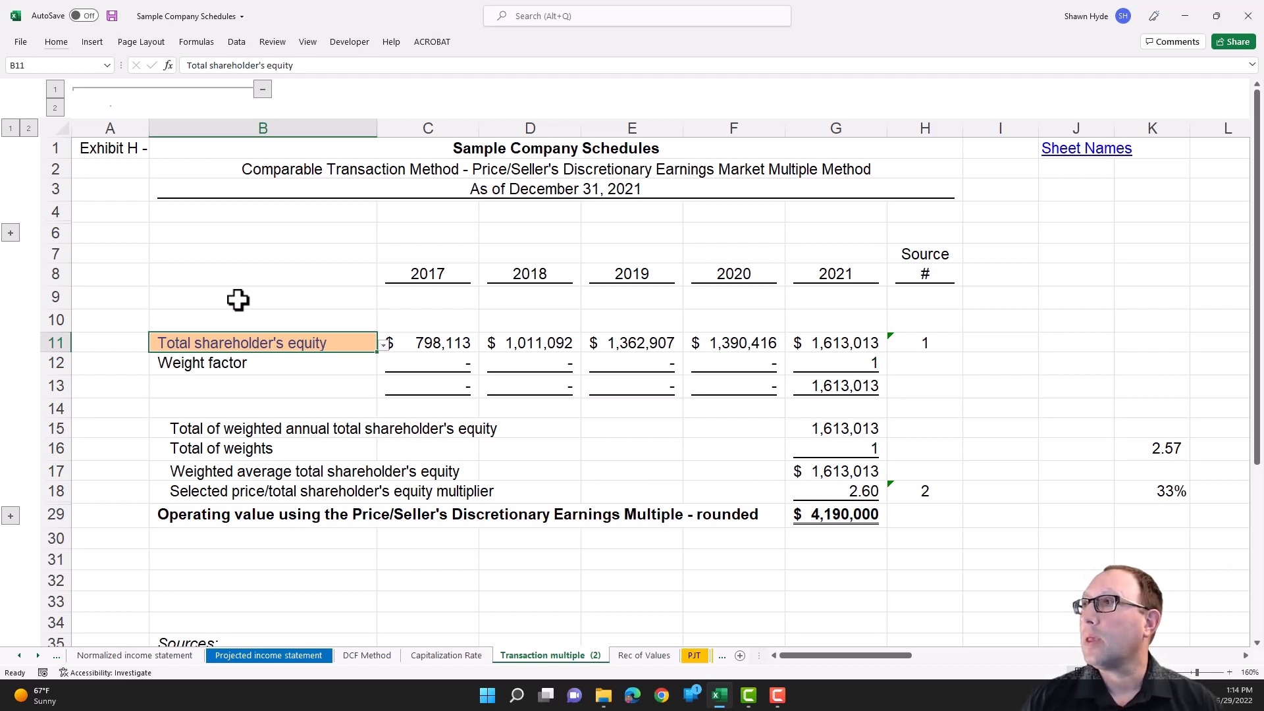
# - Inspect the INDEX and MATCH formula in C11 and its references without changing it, then return to B11
pyautogui.press('Right')
pyautogui.press('Right')
pyautogui.press('Left')
pyautogui.press('F2')
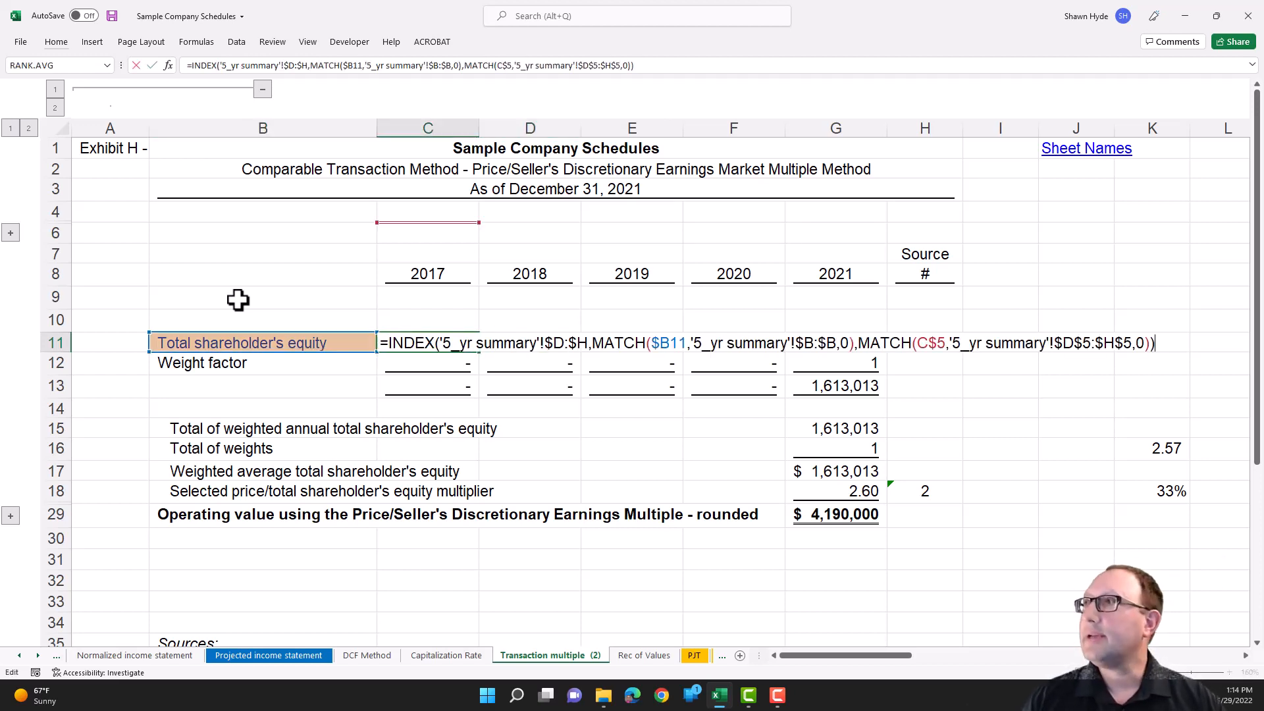
pyautogui.press('Escape')
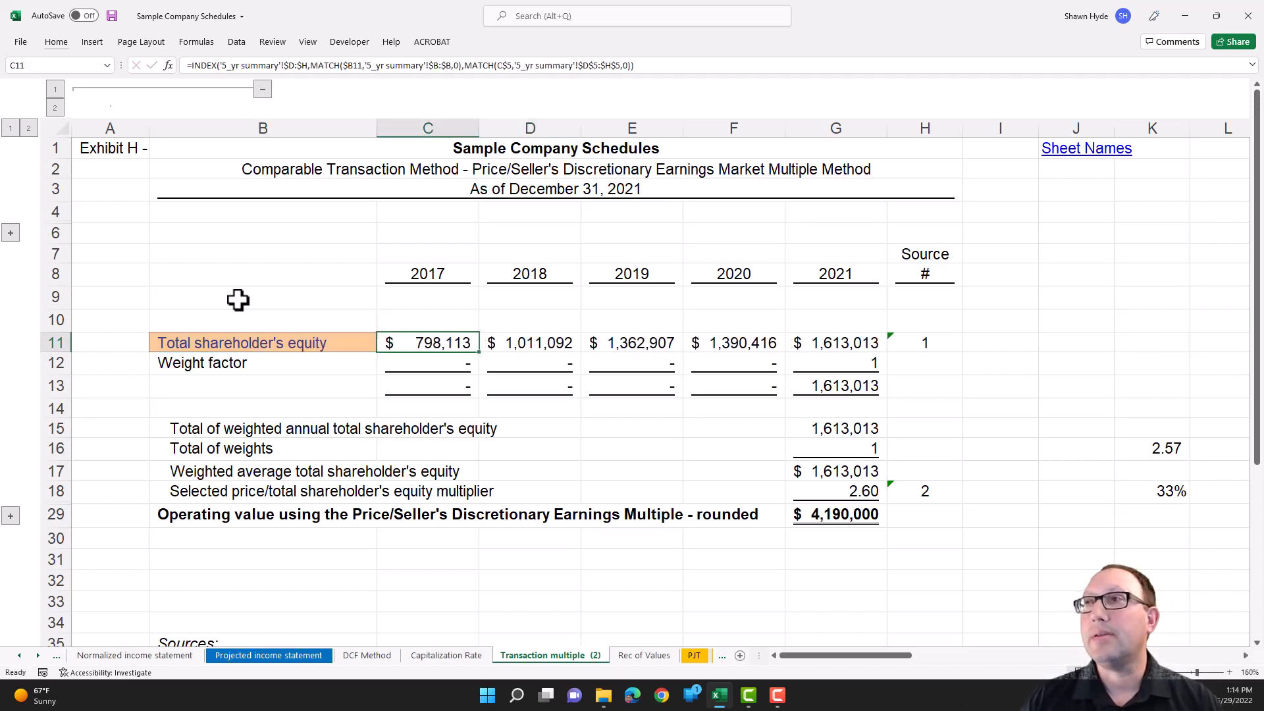
pyautogui.press('Left')
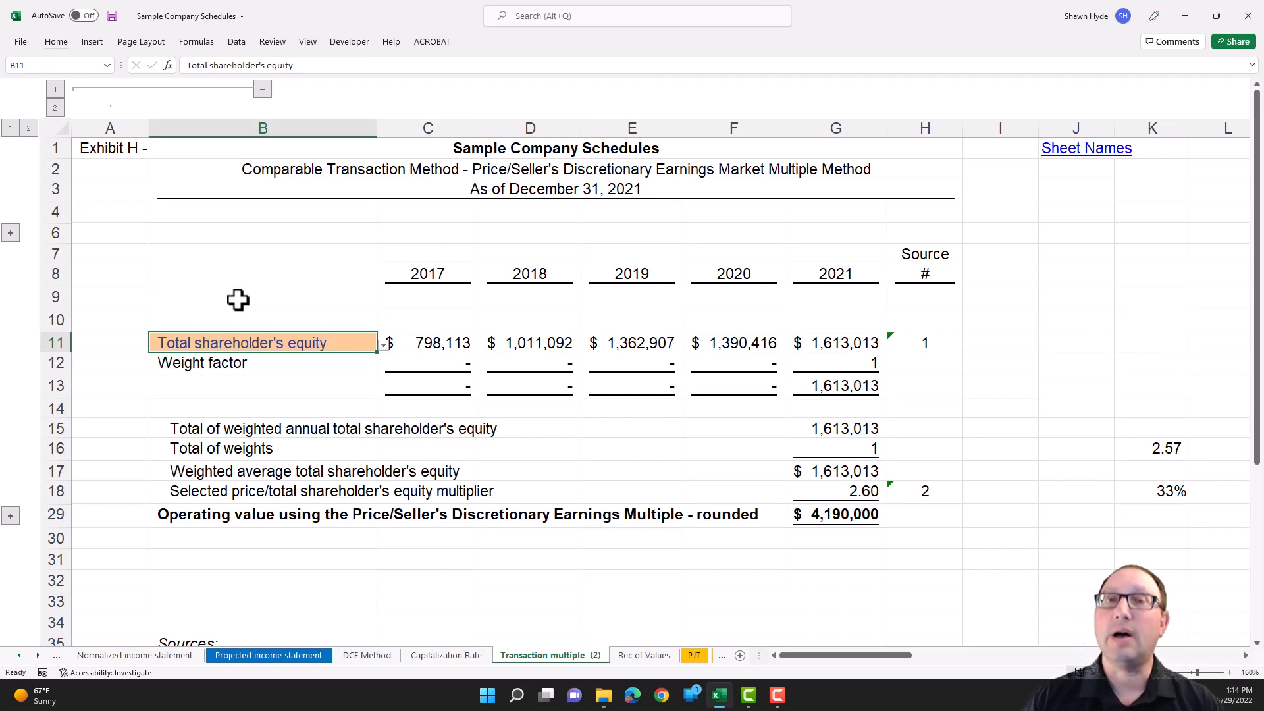
# - Inspect the 2018 lookup formula in D11 and trace which cell its year match refers to
pyautogui.press('Right')
pyautogui.press('Right')
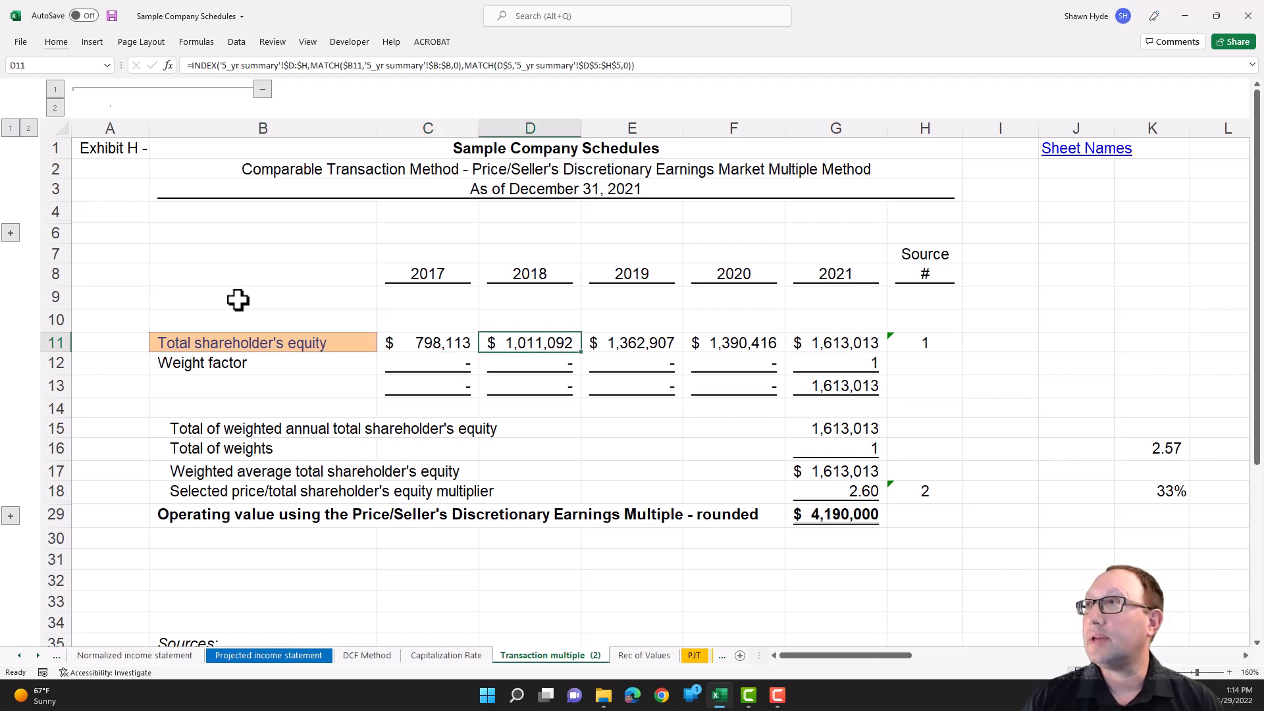
pyautogui.press('Left')
pyautogui.press('Right')
pyautogui.press('F2')
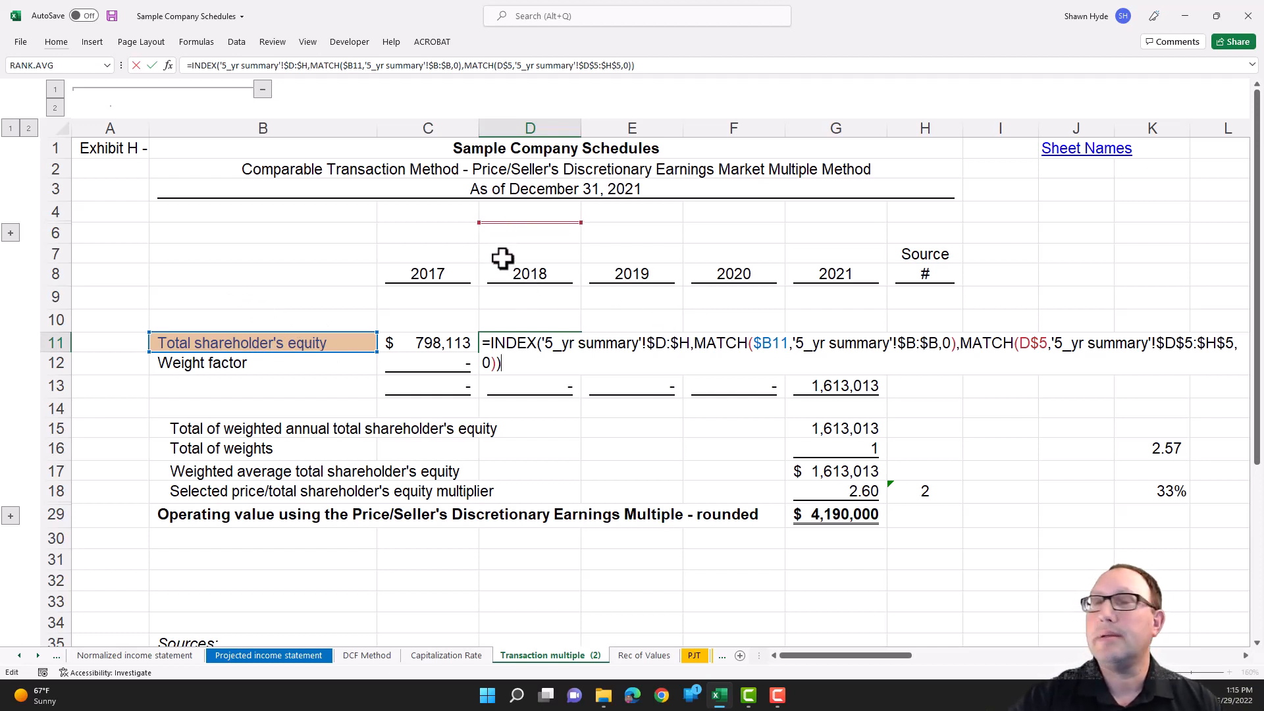
pyautogui.hotkey('ctrl', 'Return')
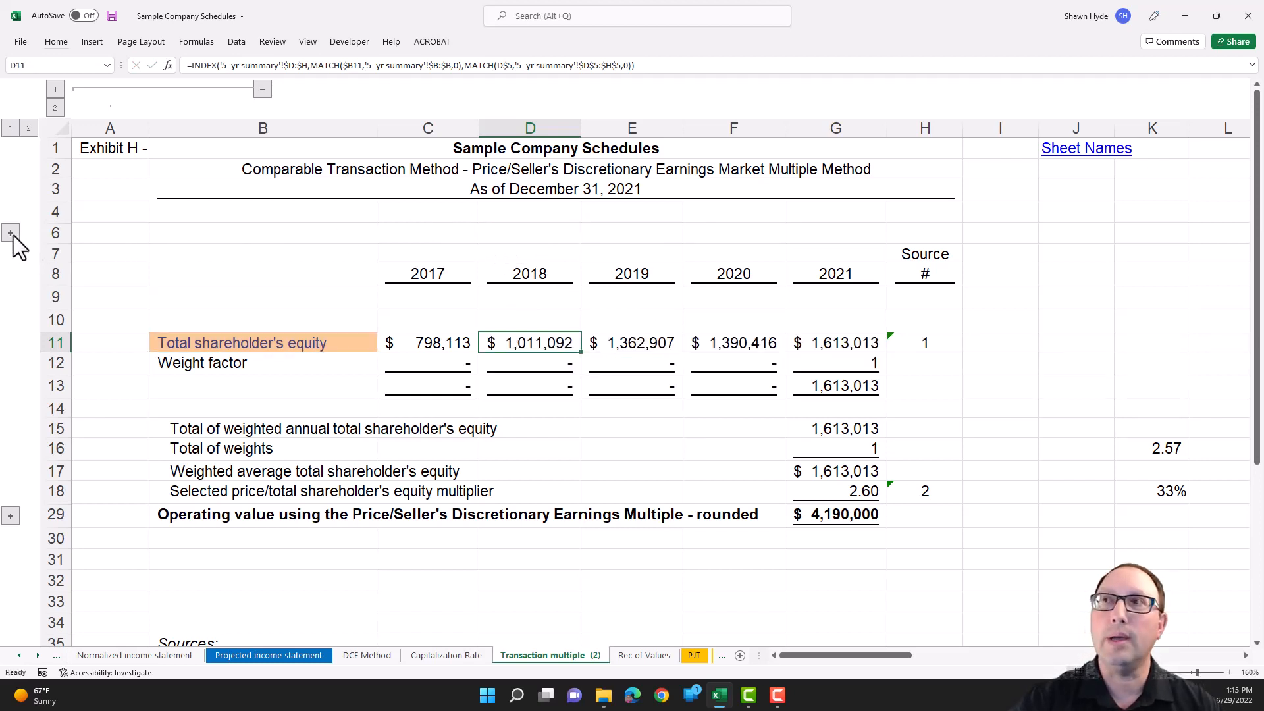
# - Expand the hidden row 5 and check the number format category of the 2018 year in D5
pyautogui.click(11, 233)
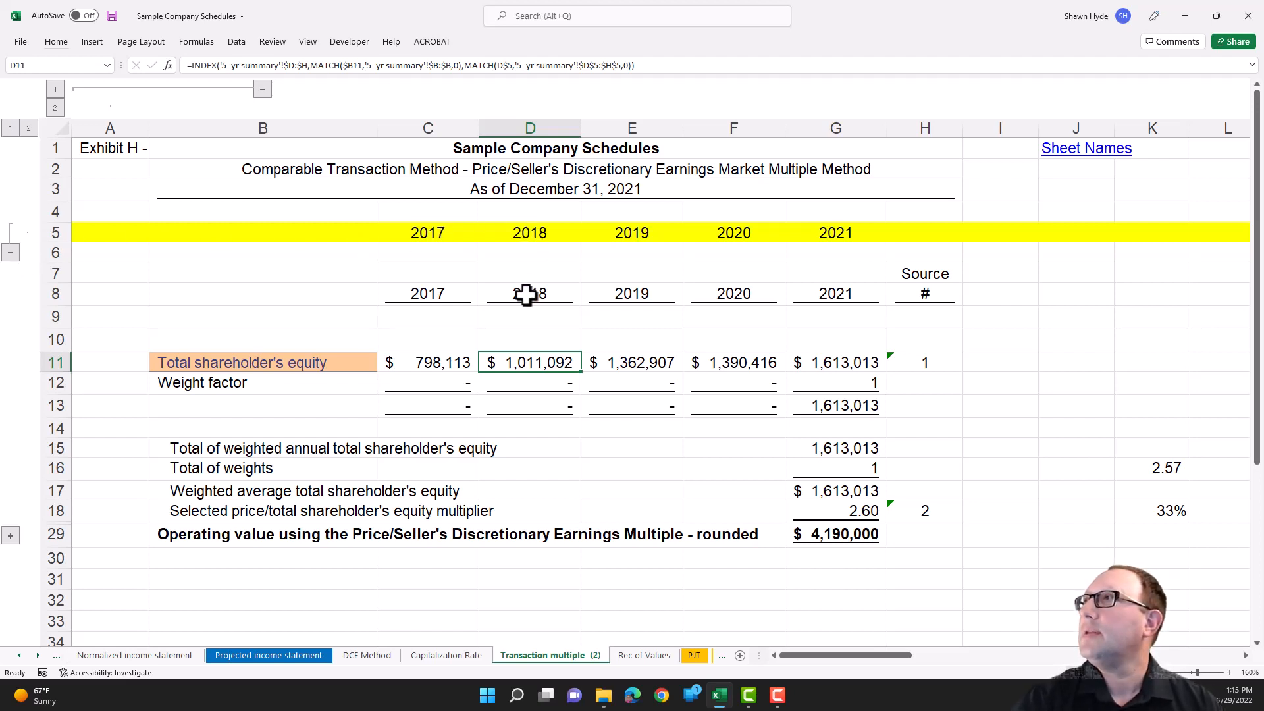
pyautogui.click(530, 235)
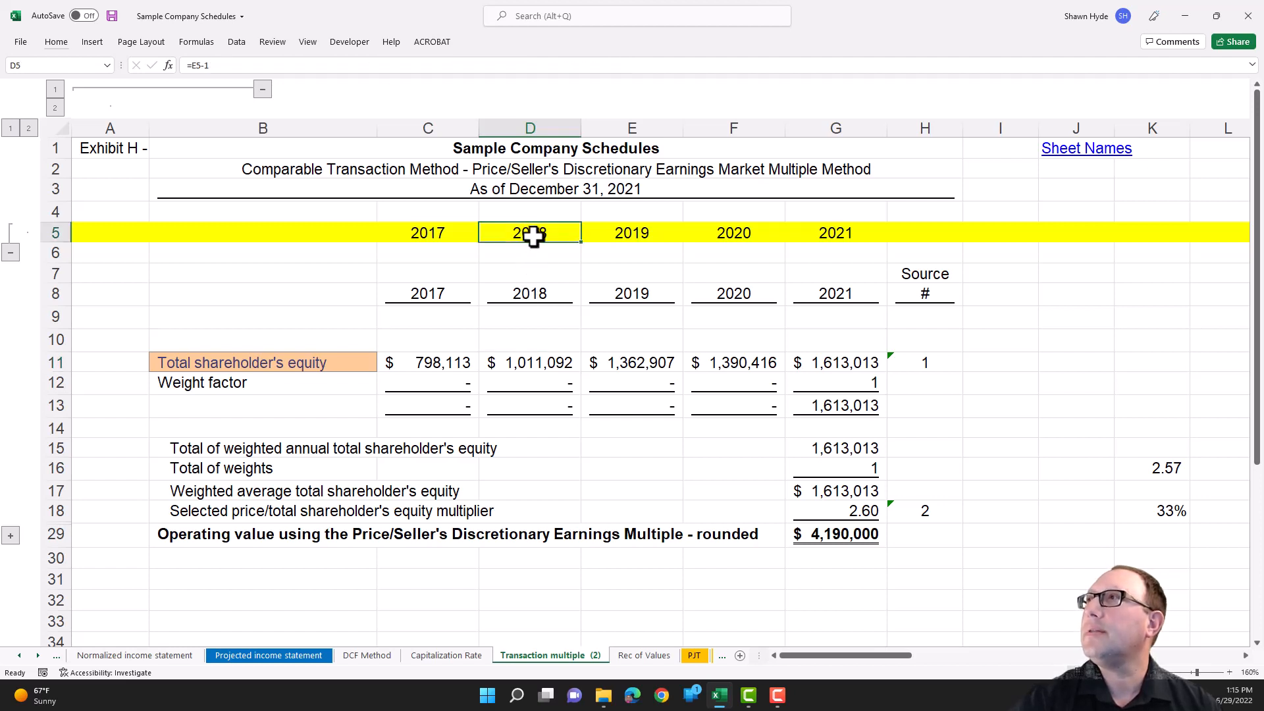
pyautogui.hotkey('ctrl', '1')
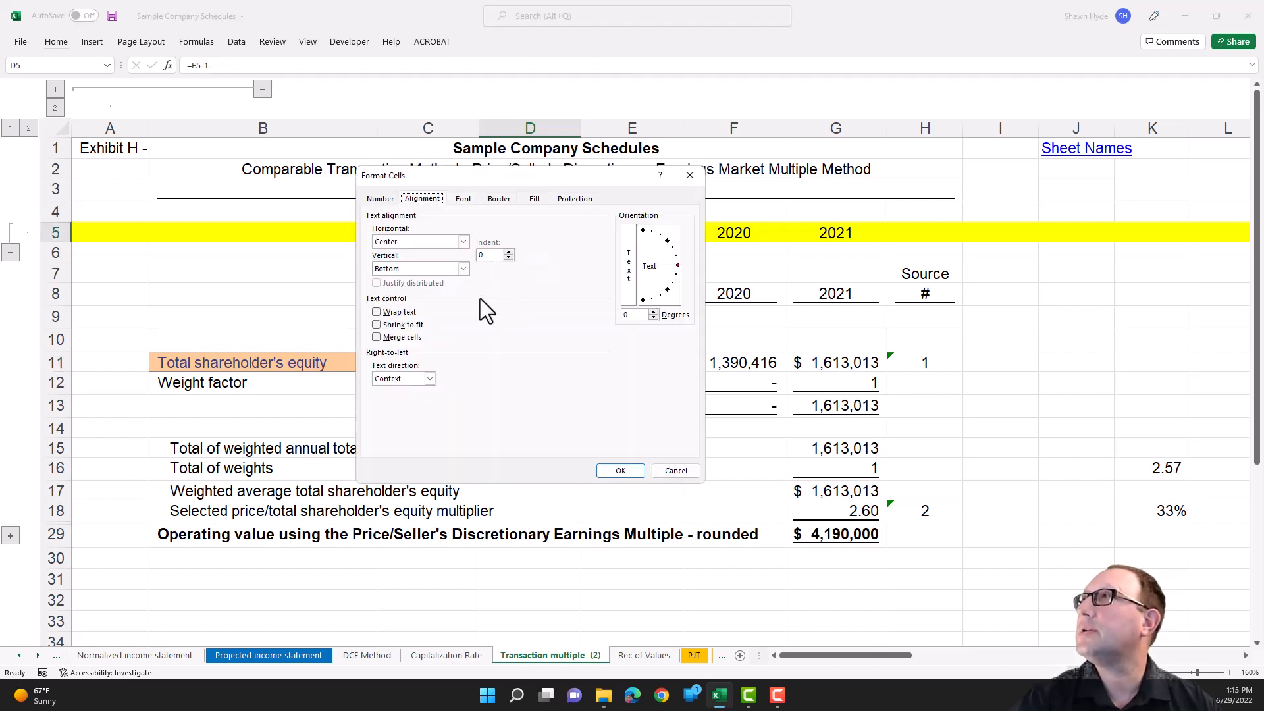
pyautogui.click(380, 199)
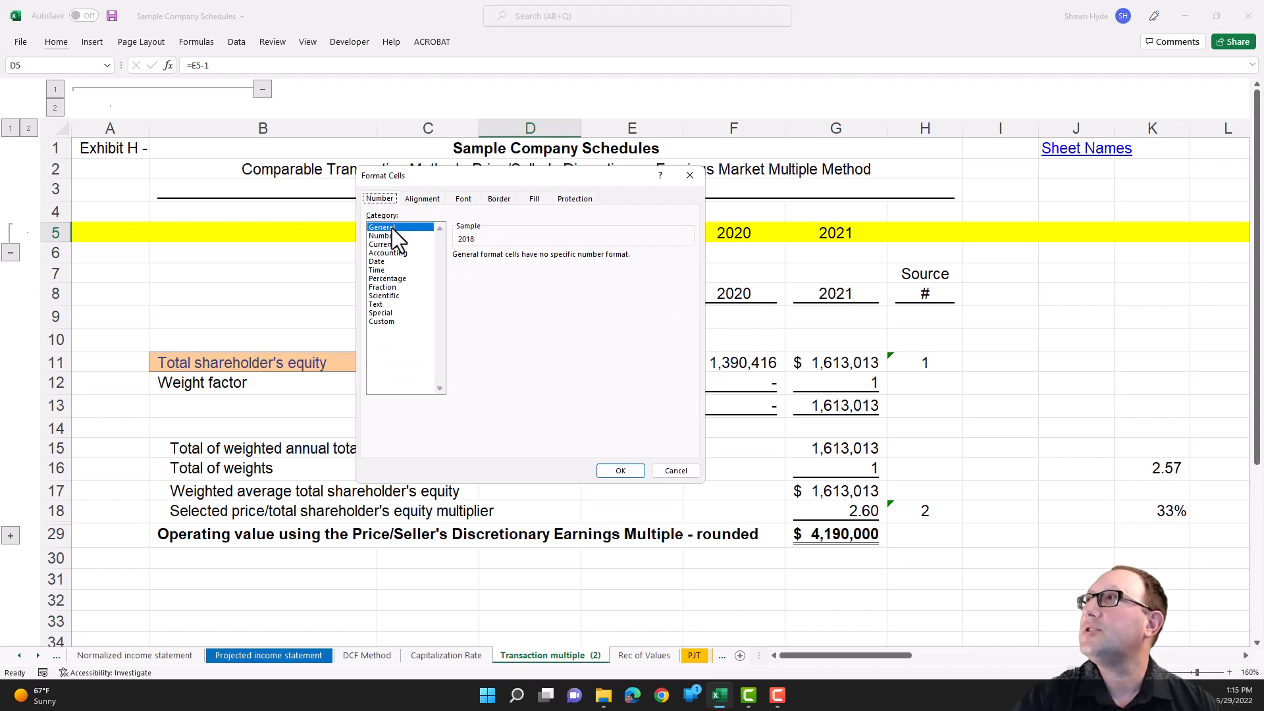
pyautogui.press('Escape')
# - Check the number format of the 2018 heading in D8 and inspect its TEXT formula
pyautogui.click(535, 296)
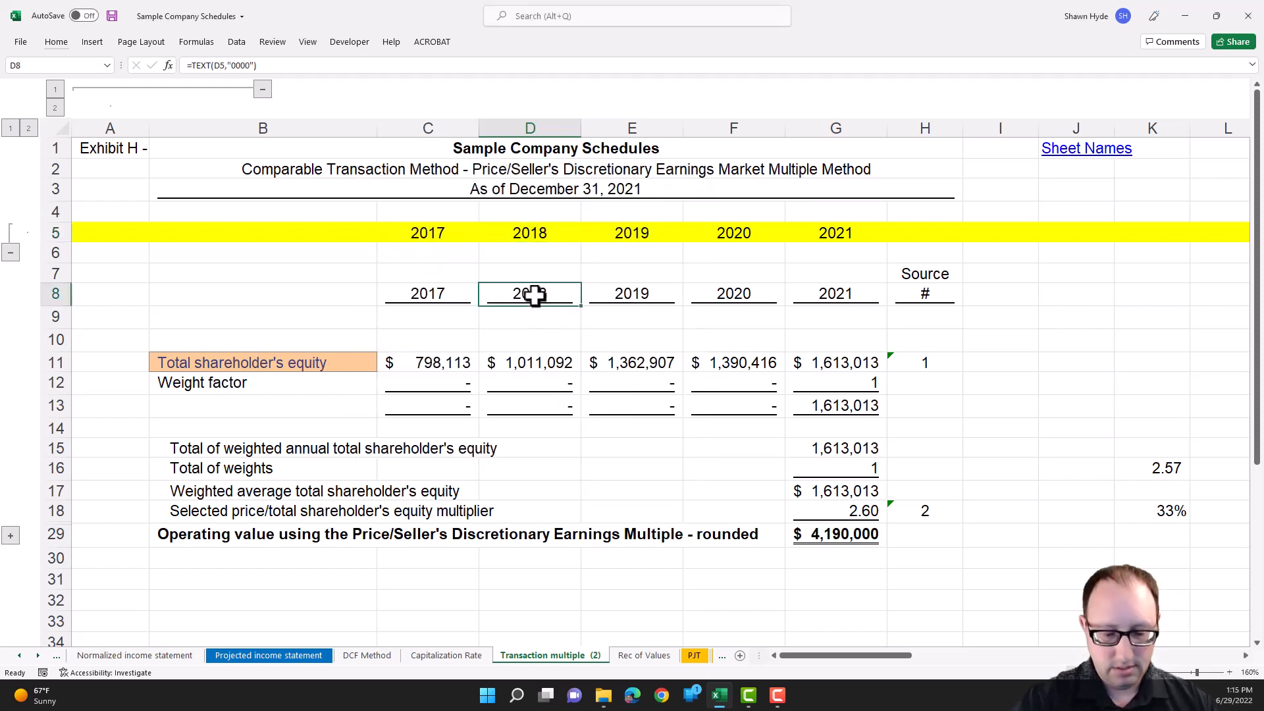
pyautogui.hotkey('ctrl', '1')
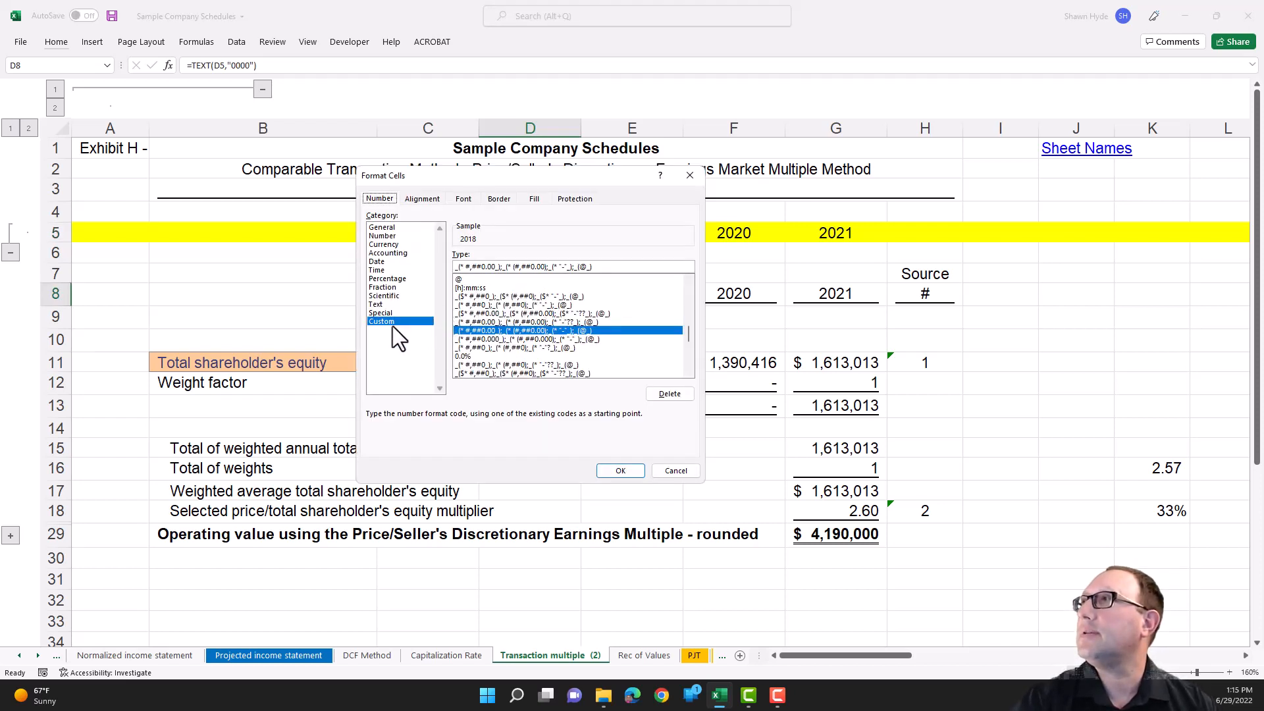
pyautogui.press('Escape')
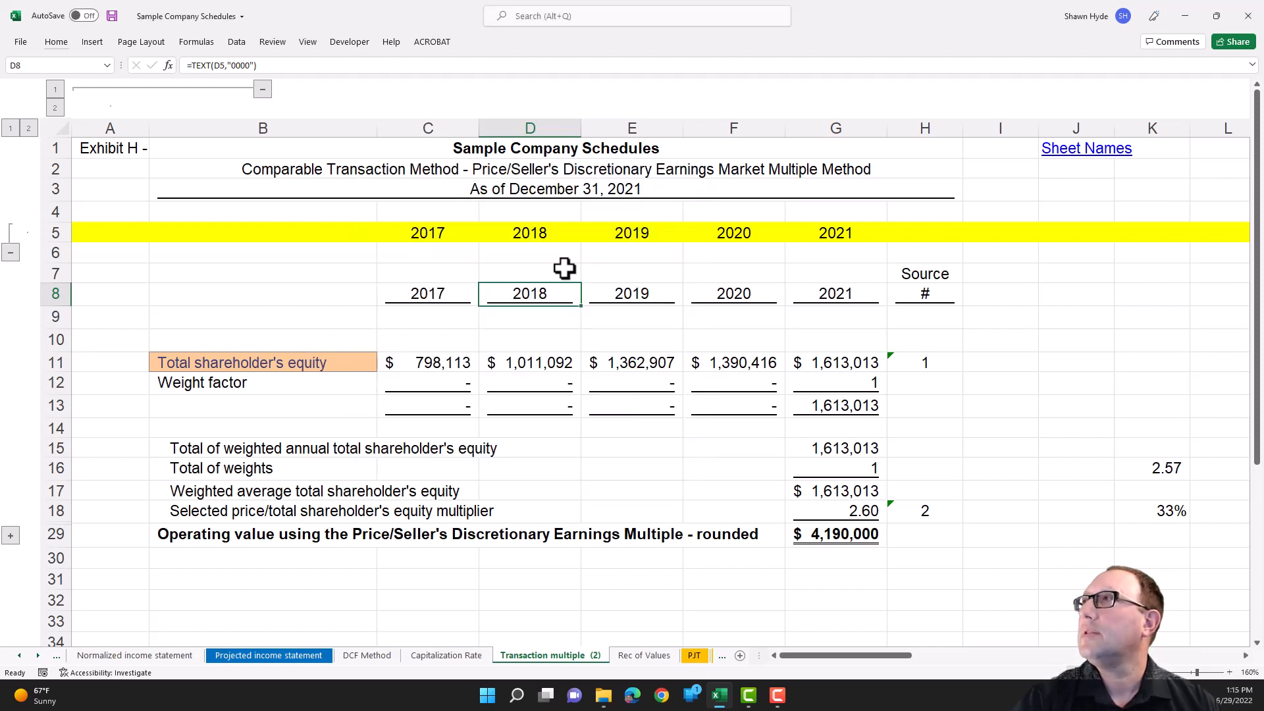
pyautogui.doubleClick(529, 297)
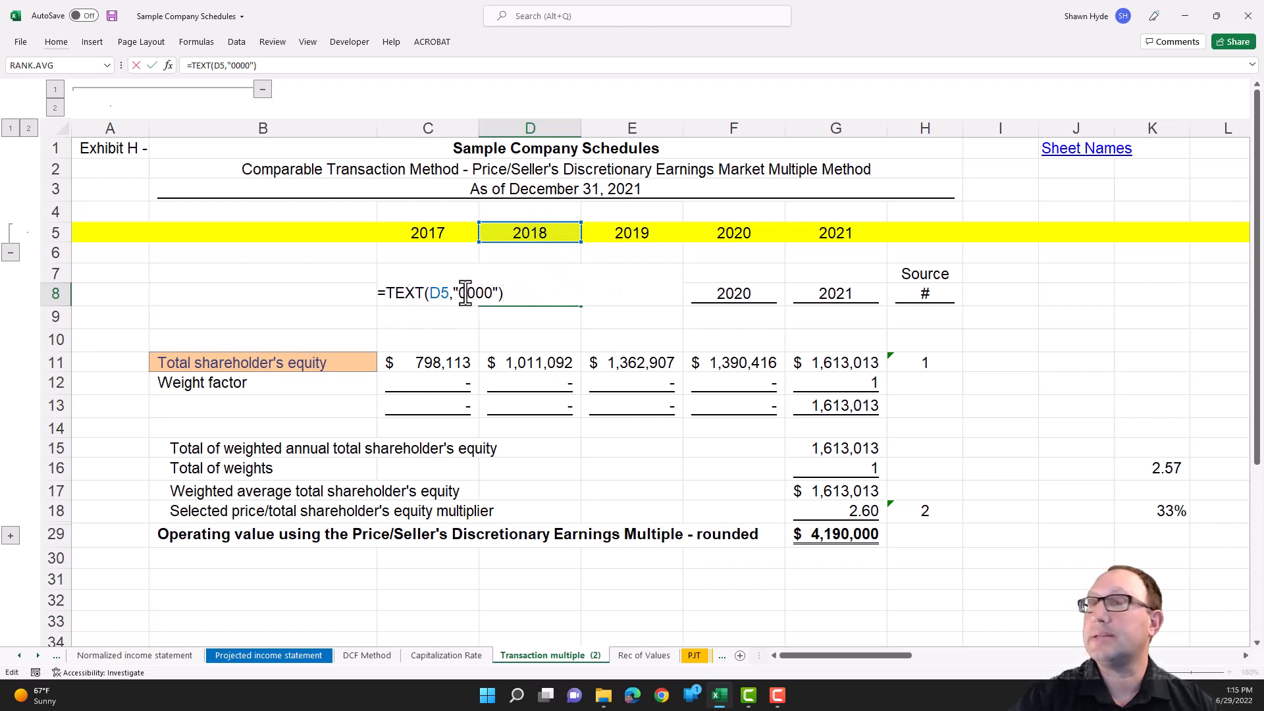
pyautogui.press('Escape')
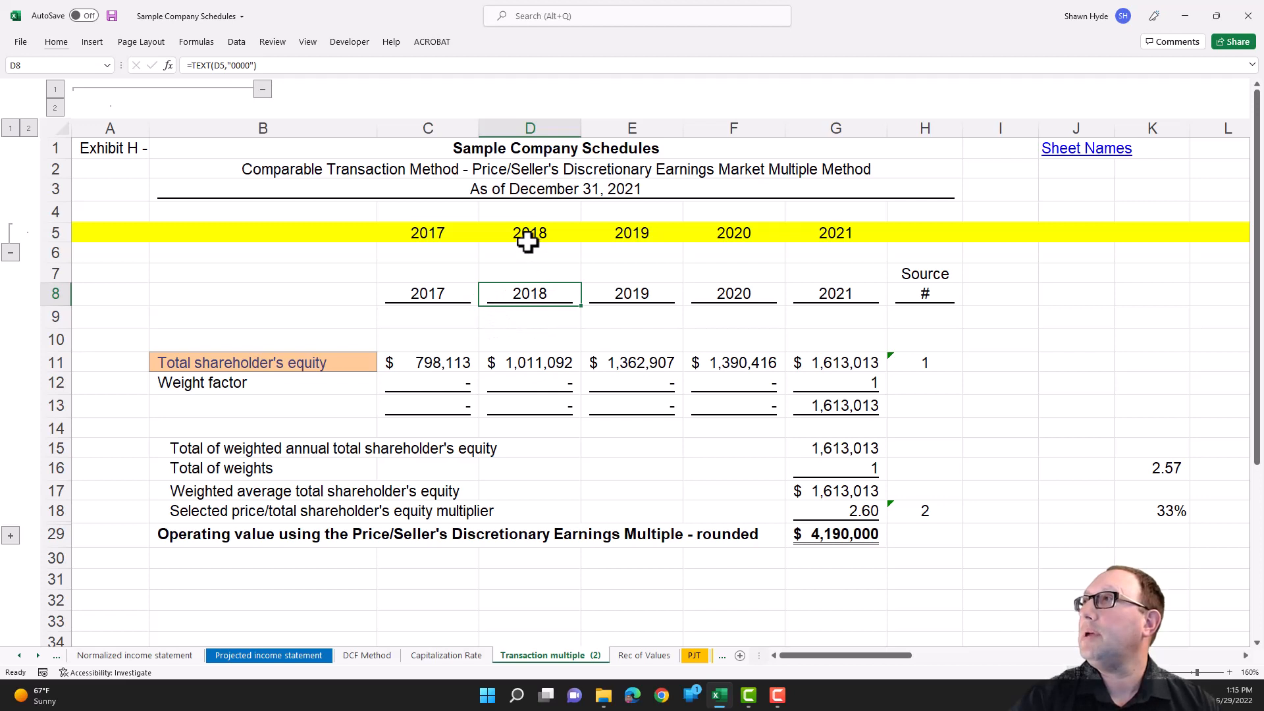
# - Try pointing the year match in D11's formula at heading D8 instead of D5, and undo the change
pyautogui.click(523, 364)
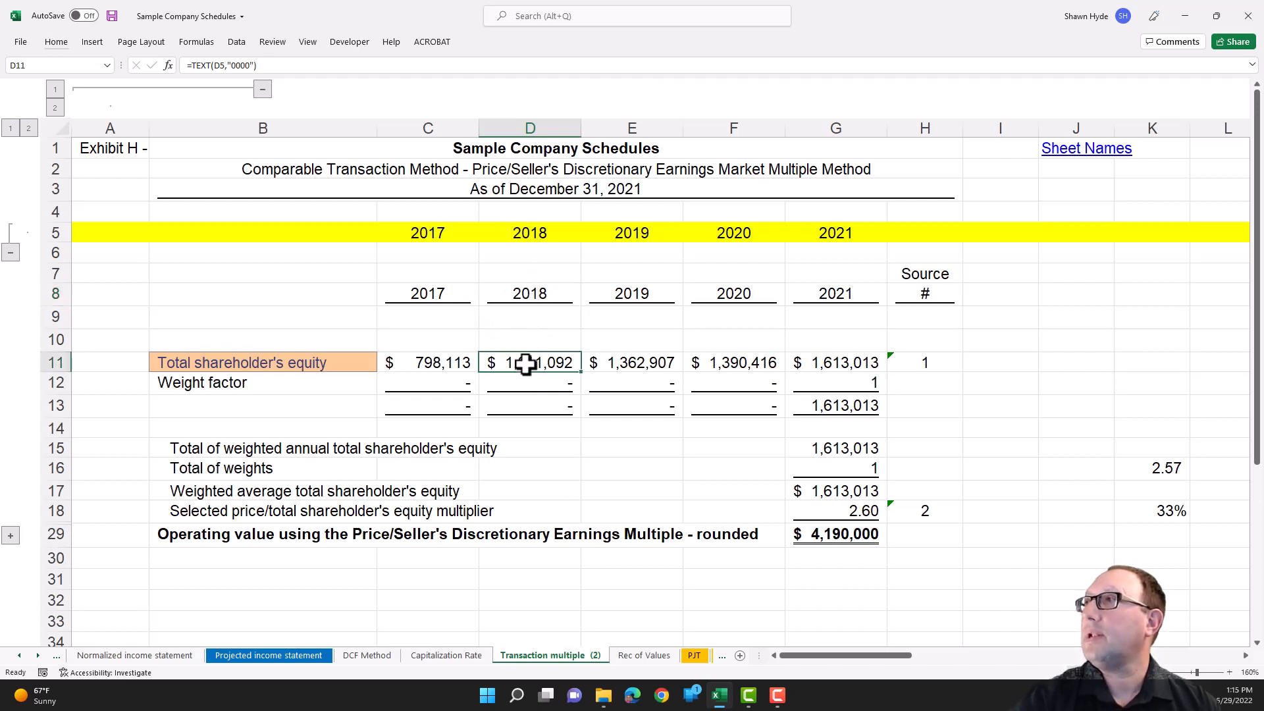
pyautogui.doubleClick(523, 363)
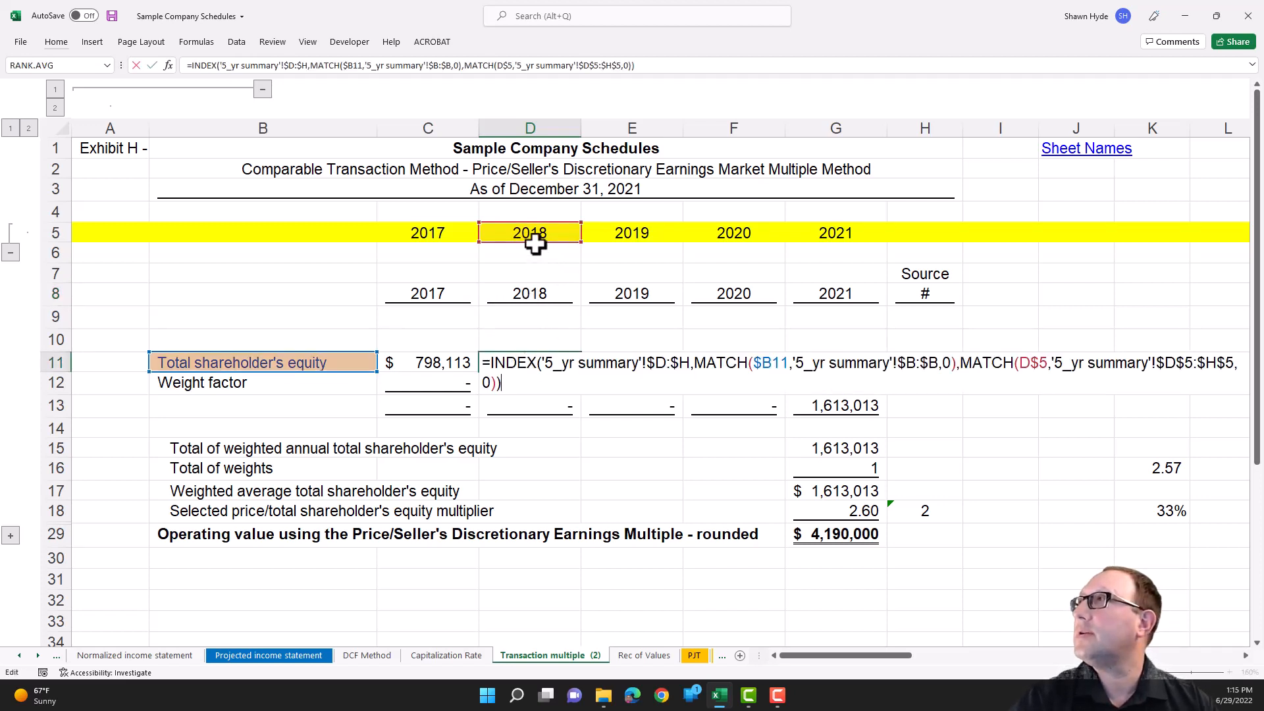
pyautogui.moveTo(534, 242); pyautogui.dragTo(532, 296)
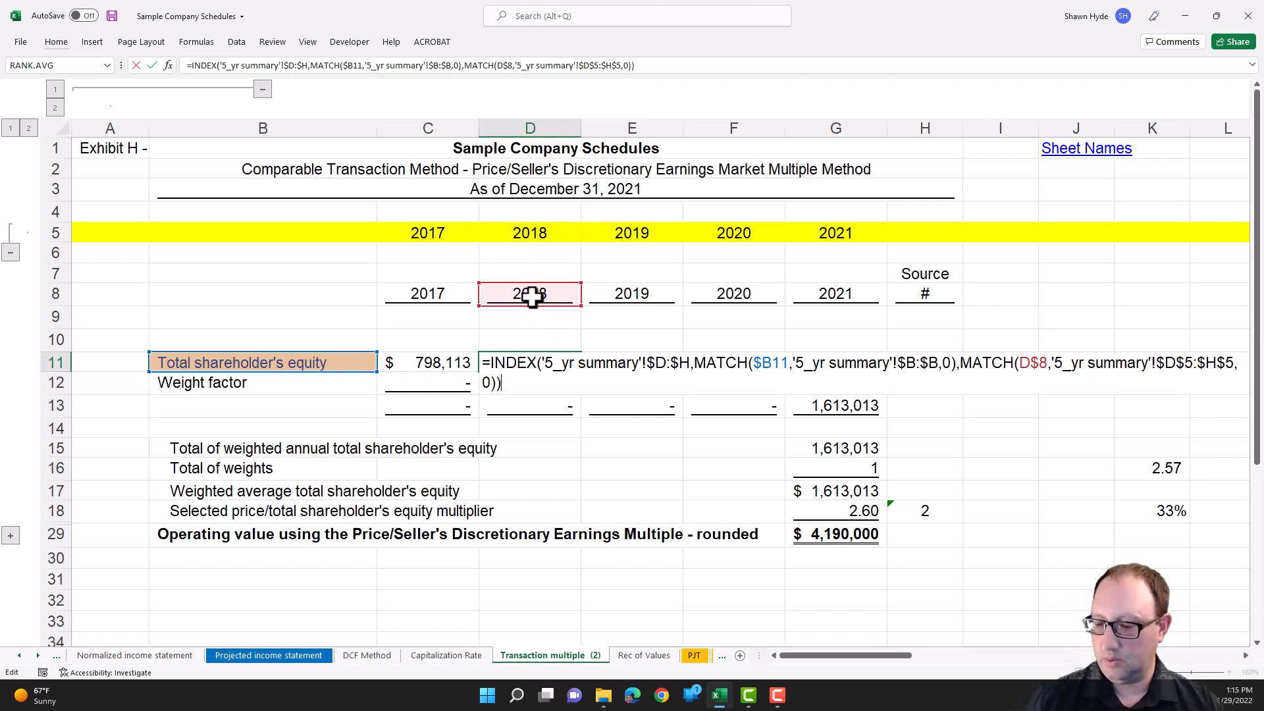
pyautogui.press('Return')
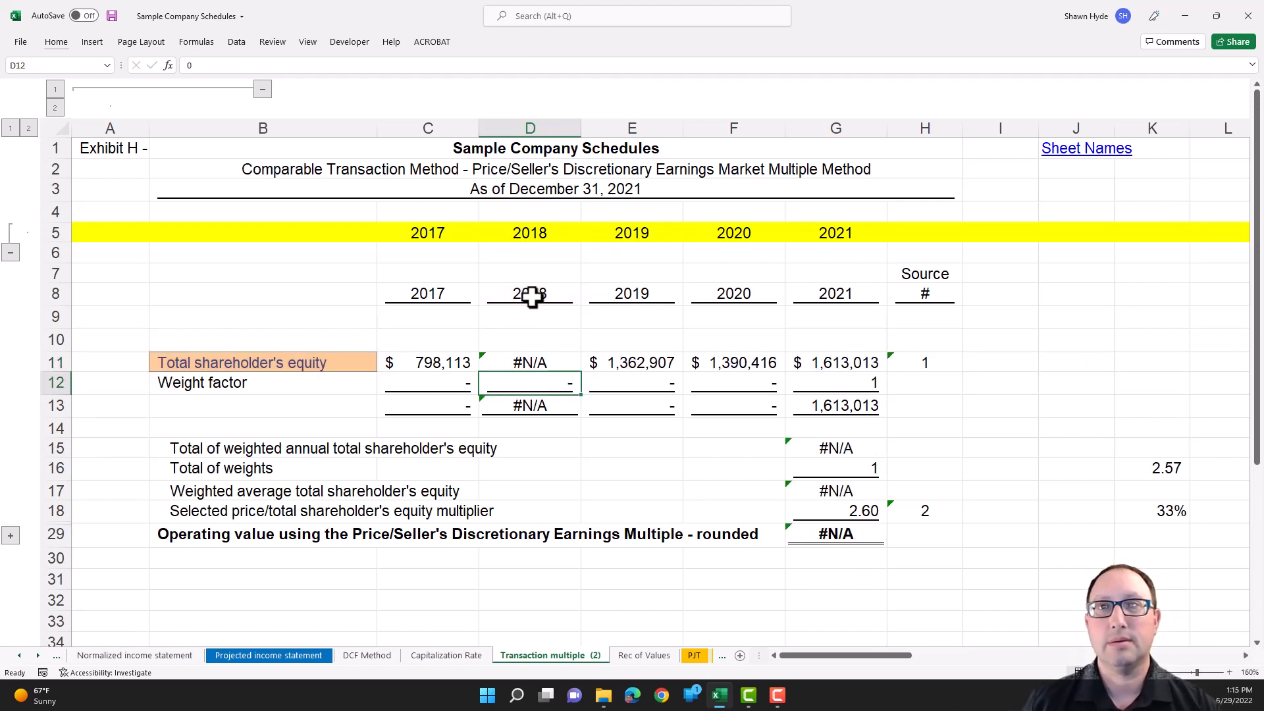
pyautogui.hotkey('ctrl', 'z')
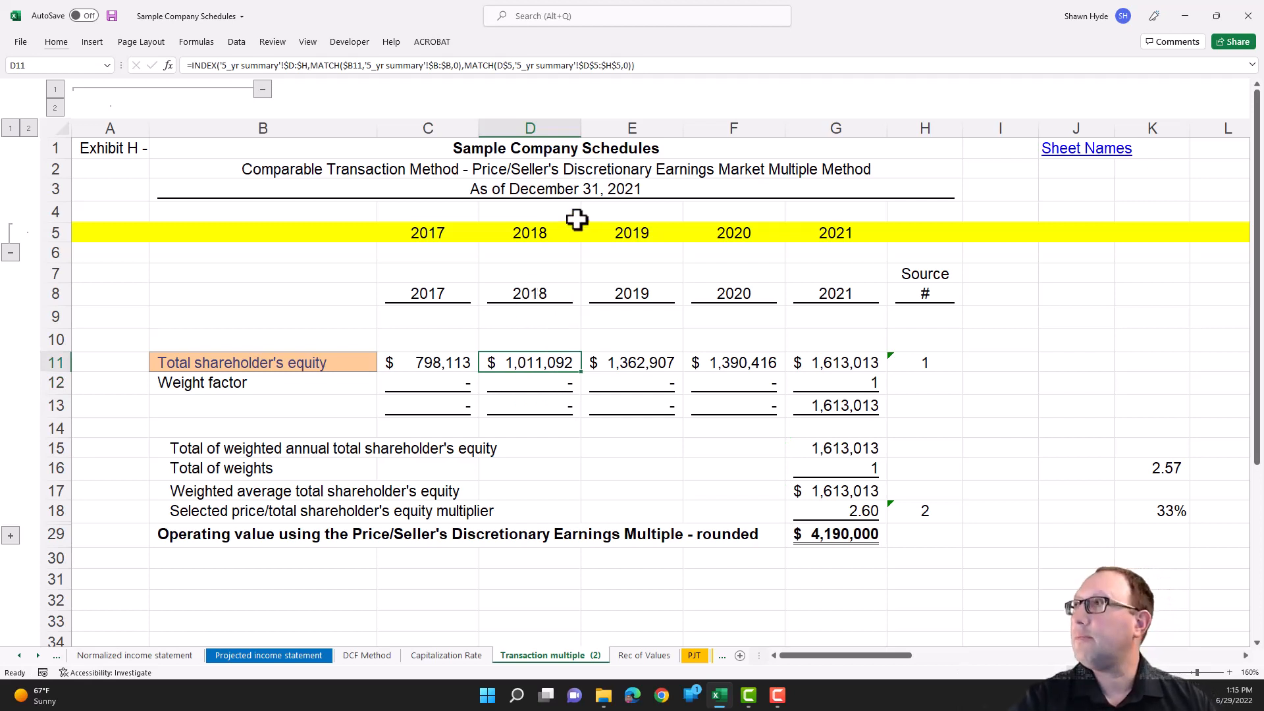
# - Compare the year formula in D5 with the TEXT formula in D8, and collapse the group containing row 5
pyautogui.click(531, 232)
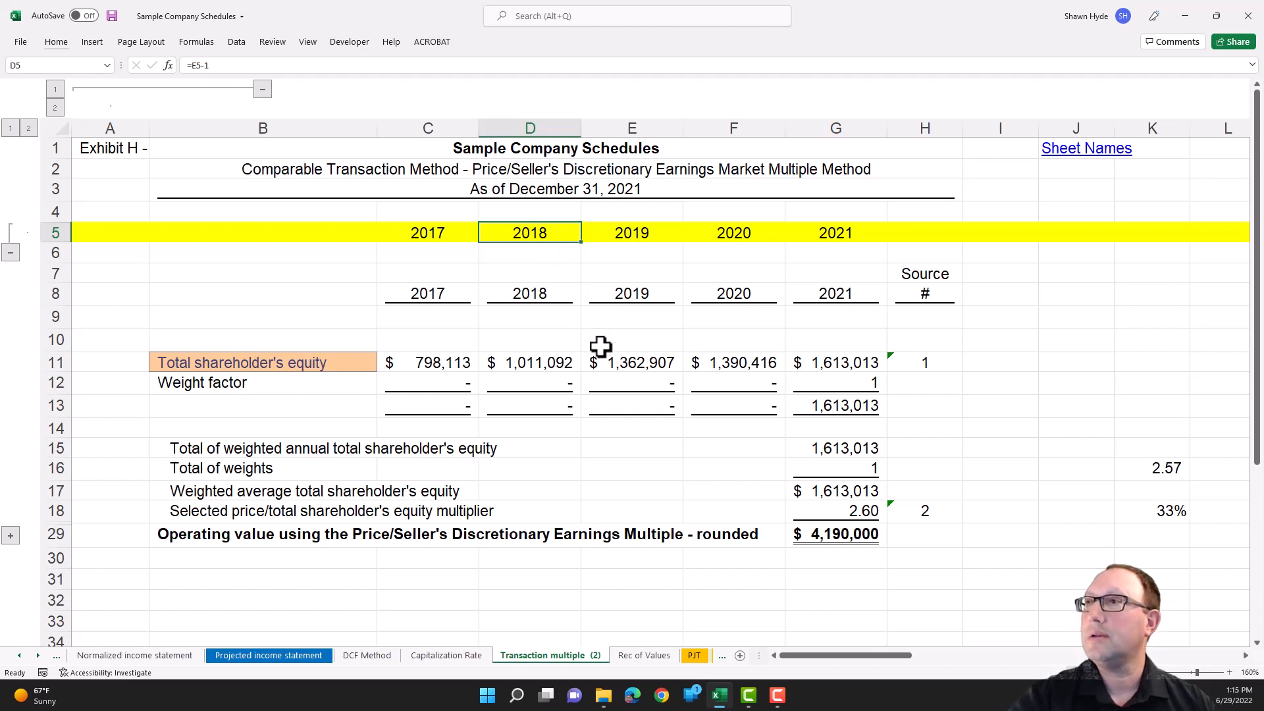
pyautogui.click(520, 295)
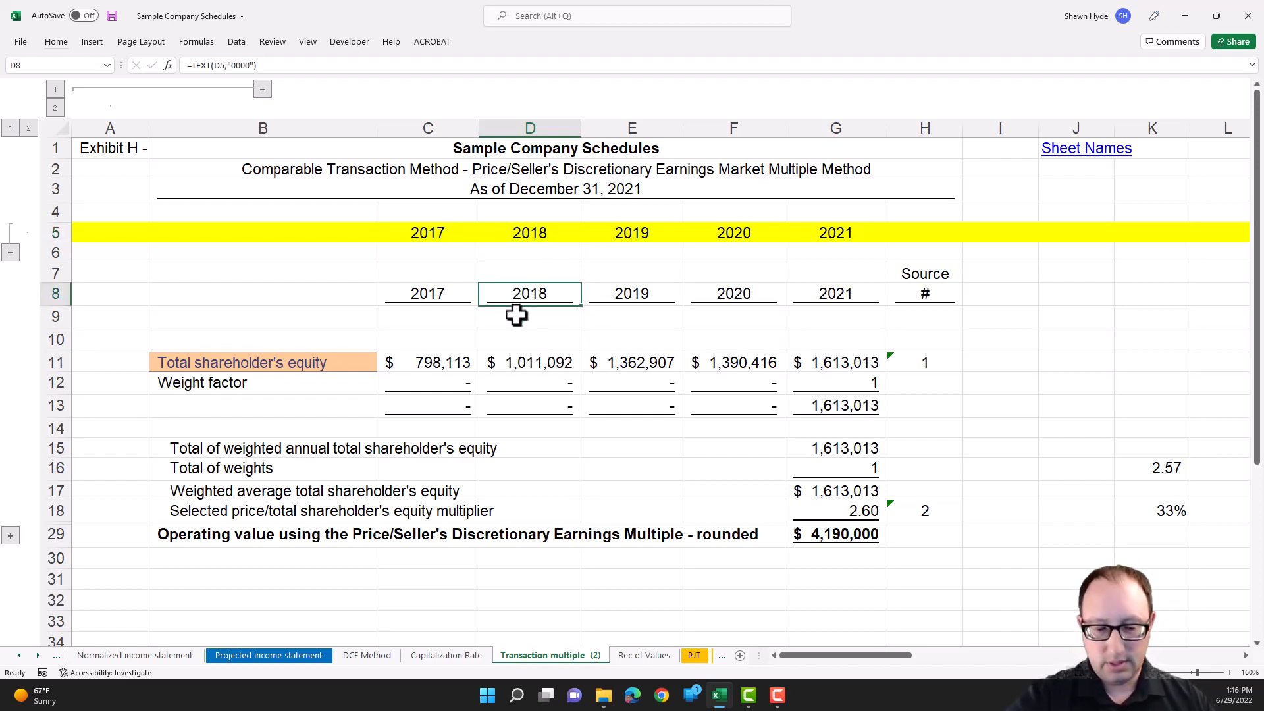
pyautogui.press('F2')
pyautogui.press('Escape')
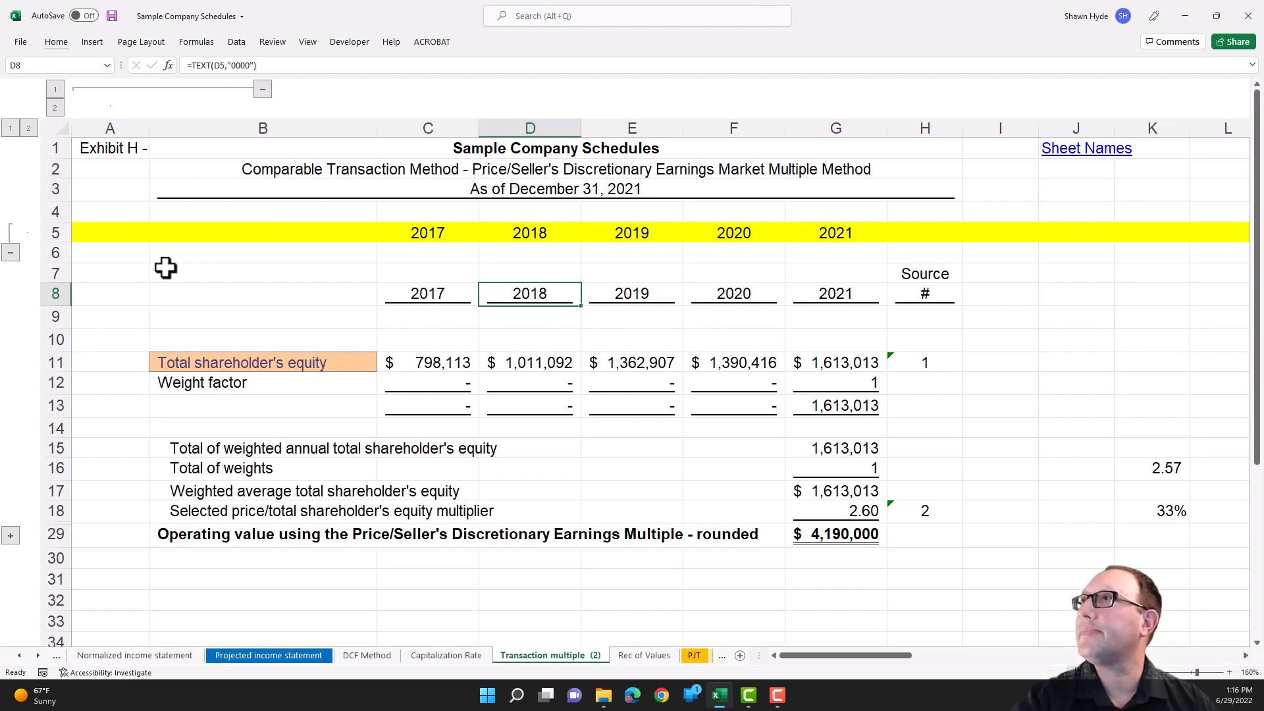
pyautogui.click(12, 253)
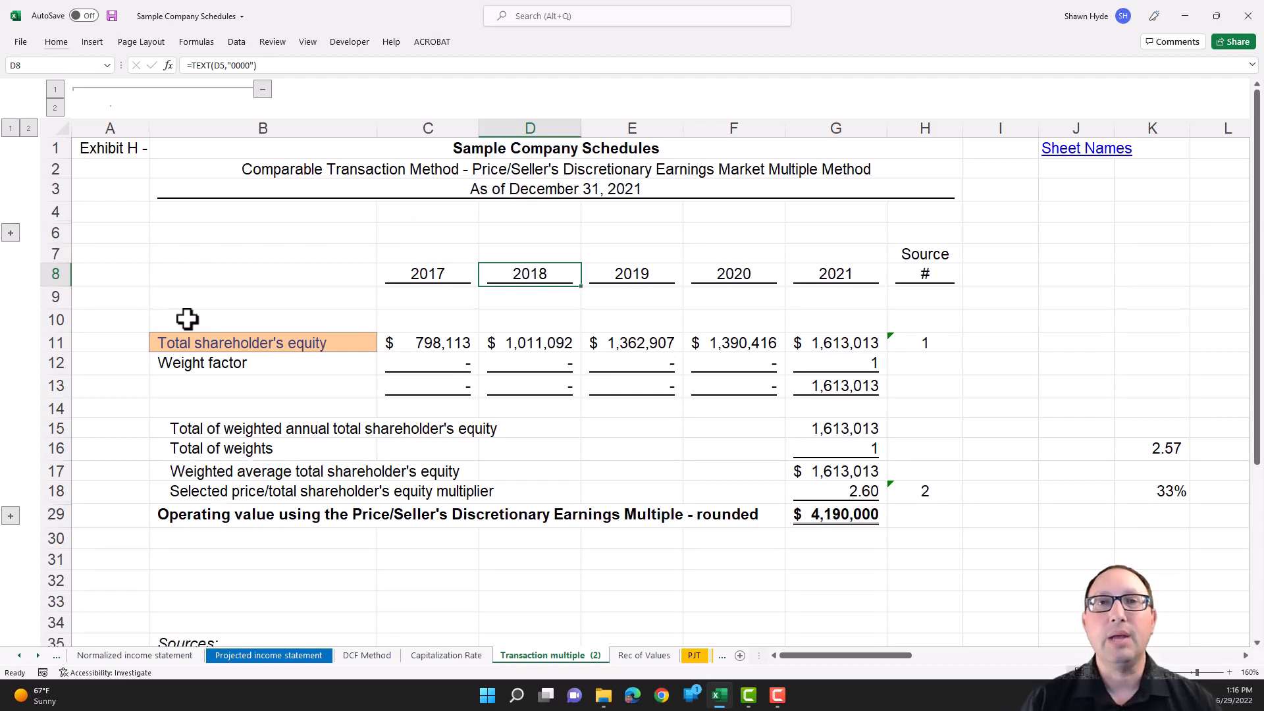